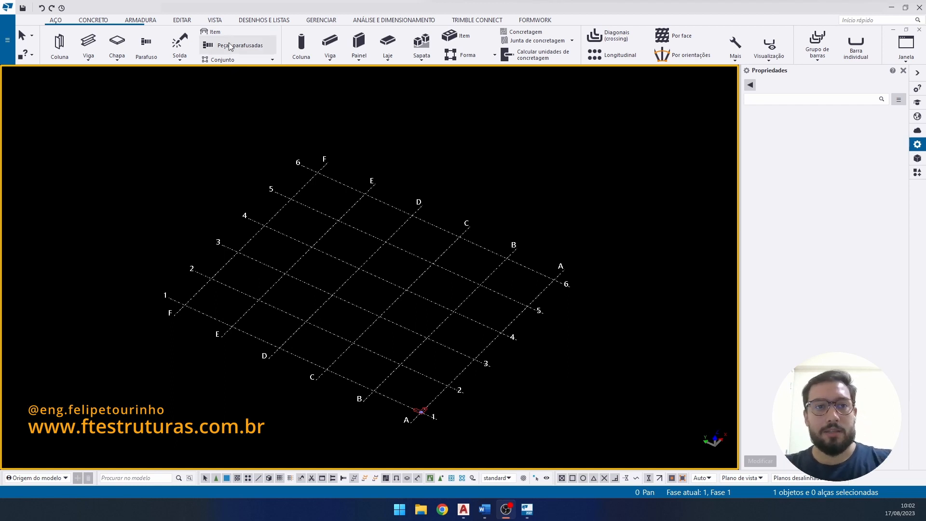
- Create a new model view through two points along grid line A, from its axis 1 end to its axis 6 end
{"action": "left_click", "coordinate": [213, 20]}
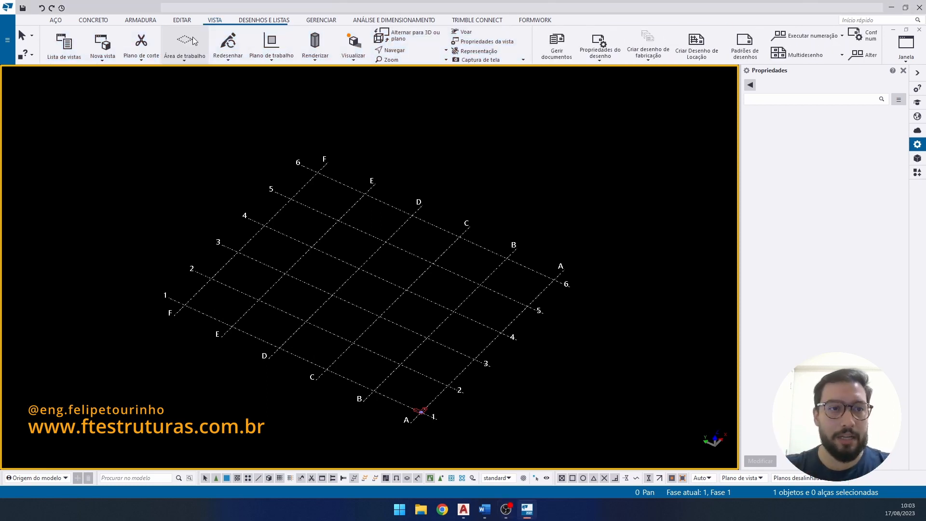
{"action": "left_click", "coordinate": [107, 60]}
{"action": "left_click", "coordinate": [111, 95]}
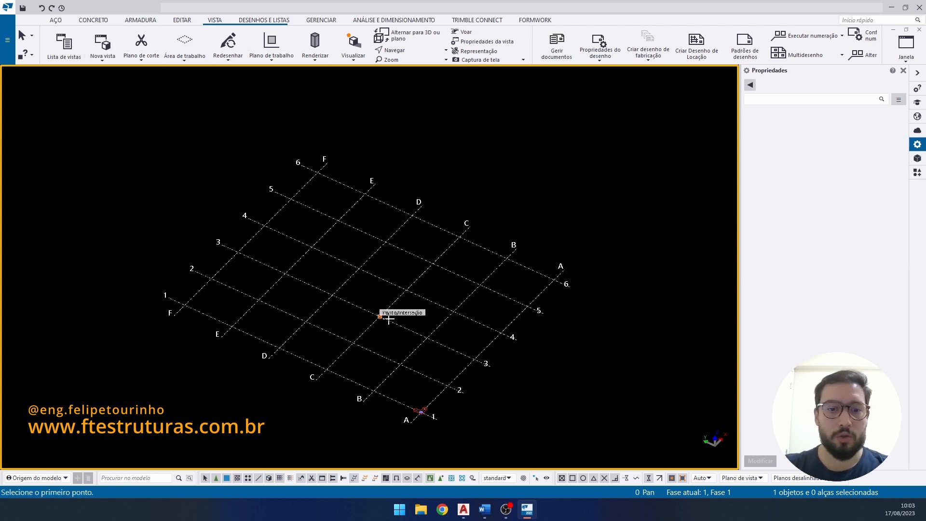
{"action": "scroll", "coordinate": [421, 409], "scroll_direction": "up", "scroll_amount": 4}
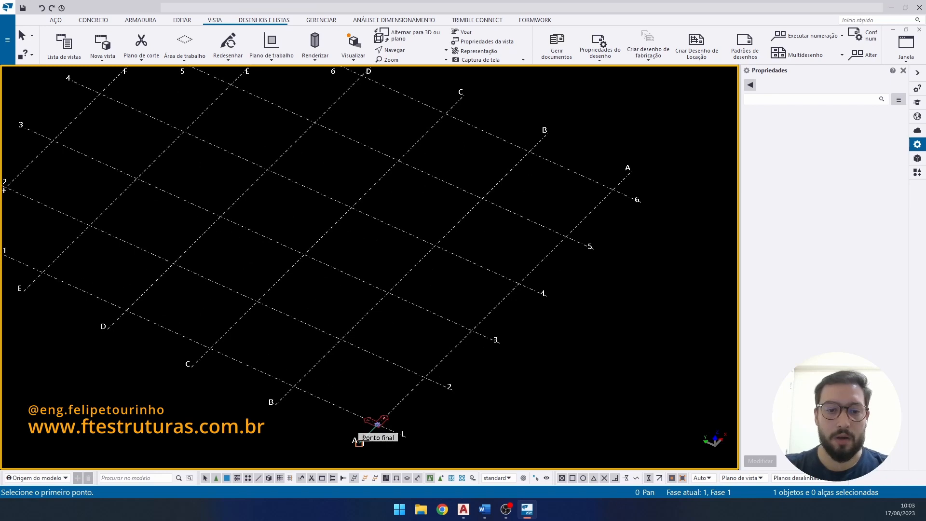
{"action": "left_click", "coordinate": [378, 432]}
{"action": "left_click", "coordinate": [629, 171]}
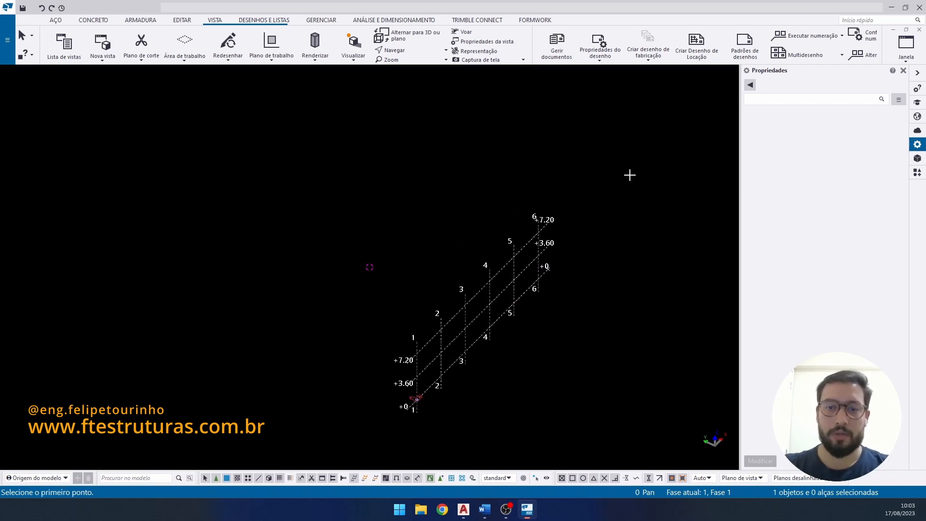
{"action": "right_click", "coordinate": [482, 218]}
{"action": "left_click", "coordinate": [514, 222]}
- Switch the new grid A elevation view from 3D to plane view
{"action": "middle_click_drag", "start_coordinate": [494, 280], "coordinate": [411, 231]}
{"action": "scroll", "coordinate": [410, 230], "scroll_direction": "up", "scroll_amount": 1}
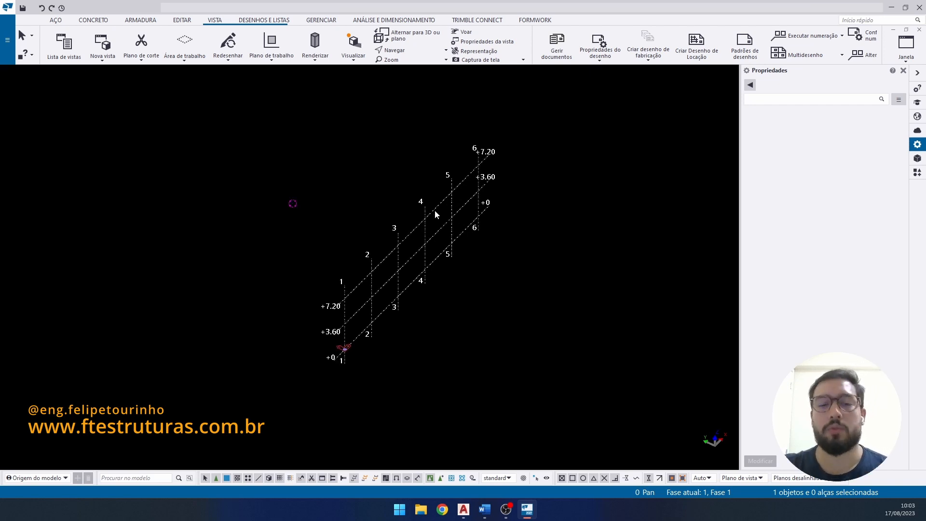
{"action": "middle_click_drag", "start_coordinate": [435, 213], "coordinate": [439, 207]}
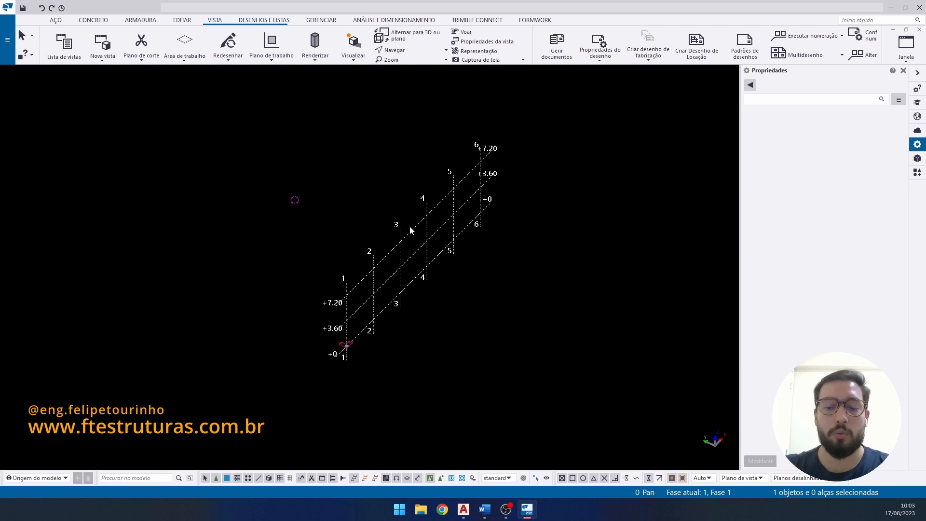
{"action": "key", "text": "ctrl+p"}
{"action": "scroll", "coordinate": [355, 287], "scroll_direction": "up", "scroll_amount": 1}
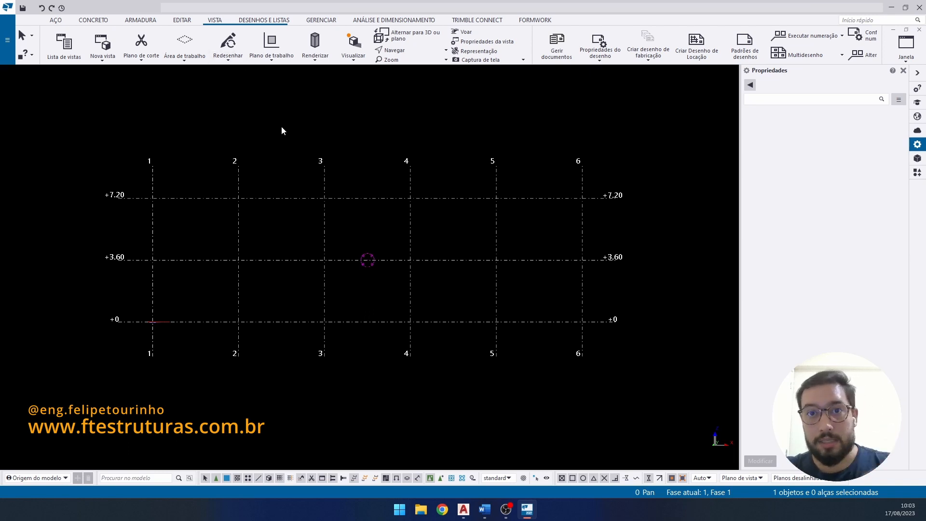
- Set the work plane parallel to the view plane of the grid A elevation
{"action": "left_click", "coordinate": [286, 64]}
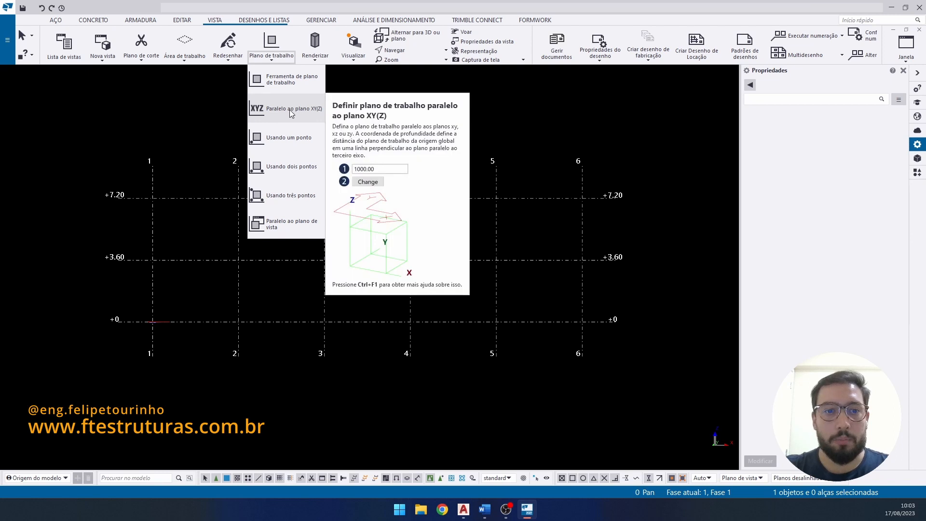
{"action": "left_click", "coordinate": [283, 226]}
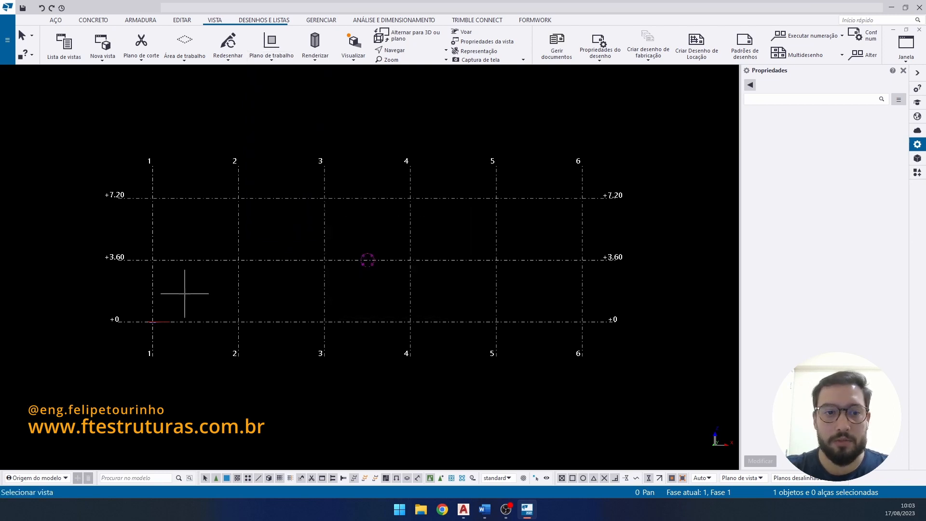
{"action": "left_click", "coordinate": [212, 276]}
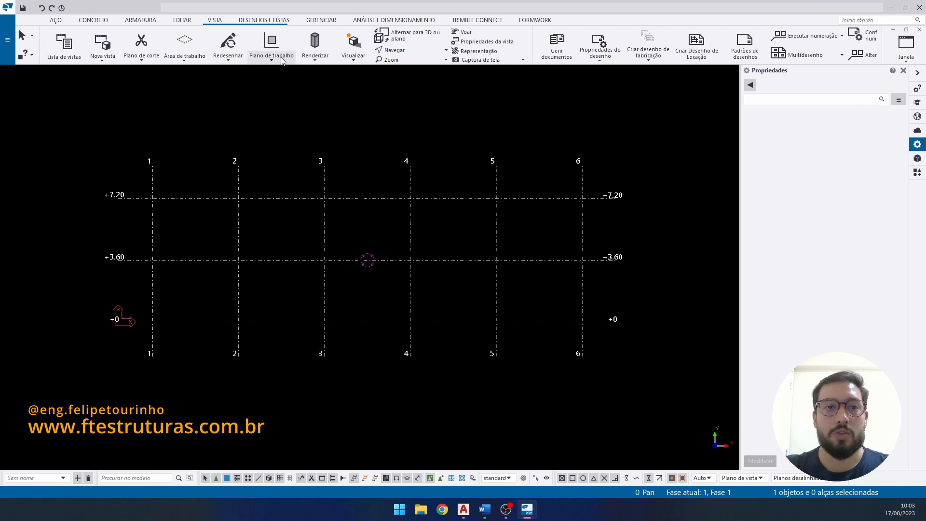
{"action": "left_click_drag", "start_coordinate": [141, 305], "coordinate": [164, 339]}
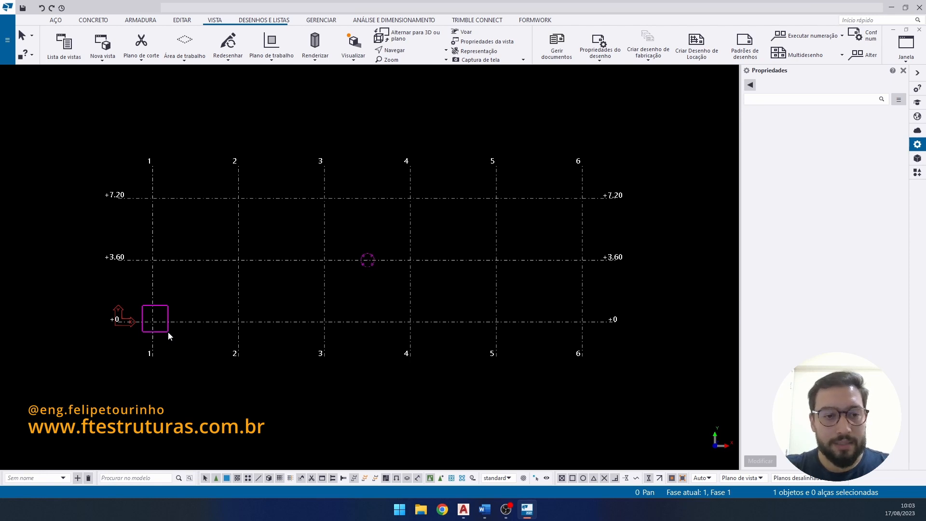
{"action": "left_click_drag", "start_coordinate": [163, 338], "coordinate": [163, 337]}
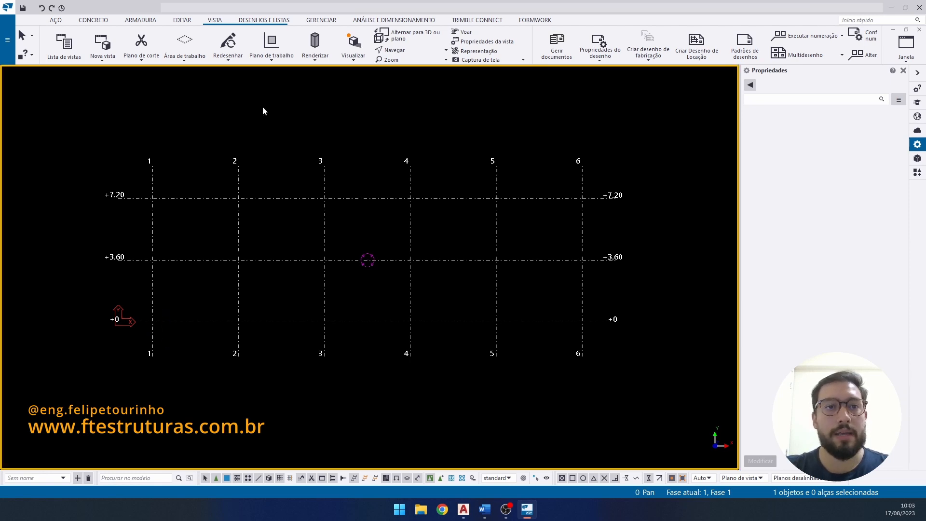
- Place the work plane origin with one point at the intersection of axis 1 and level +0
{"action": "left_click", "coordinate": [285, 59]}
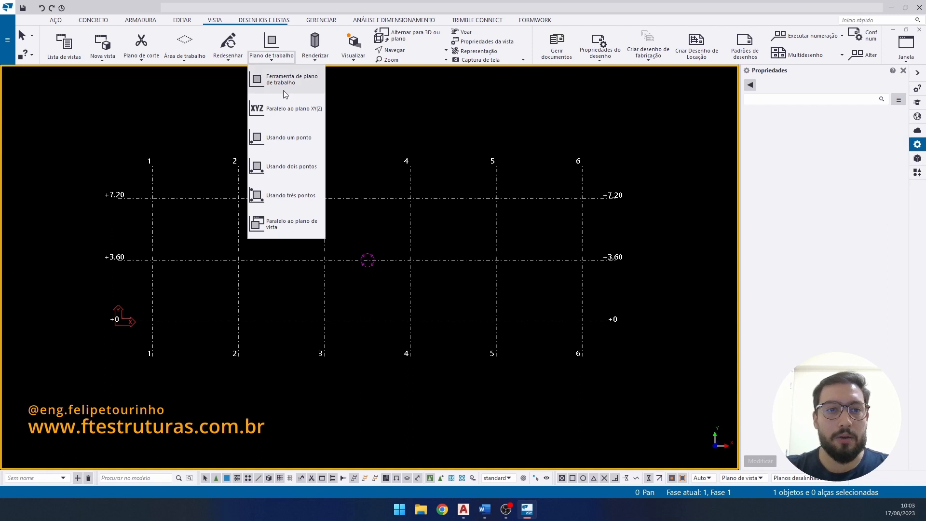
{"action": "left_click", "coordinate": [282, 139]}
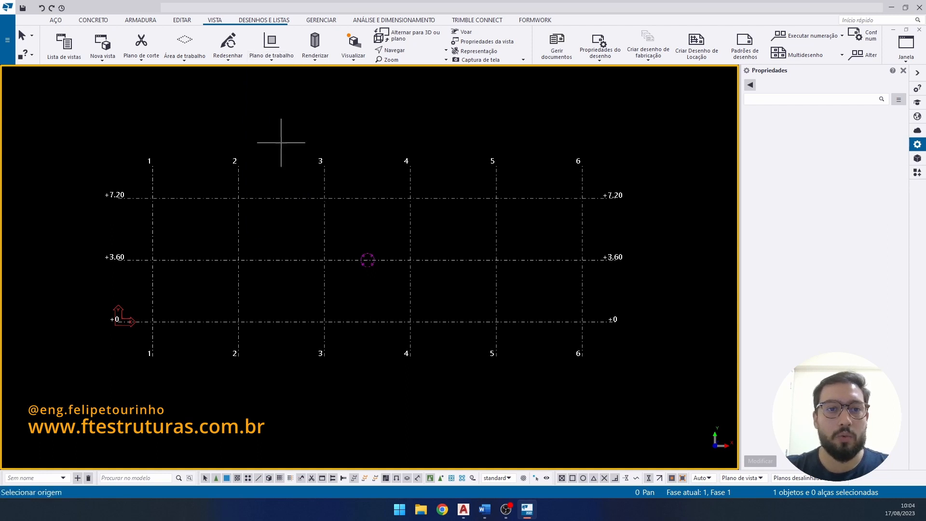
{"action": "left_click", "coordinate": [152, 318]}
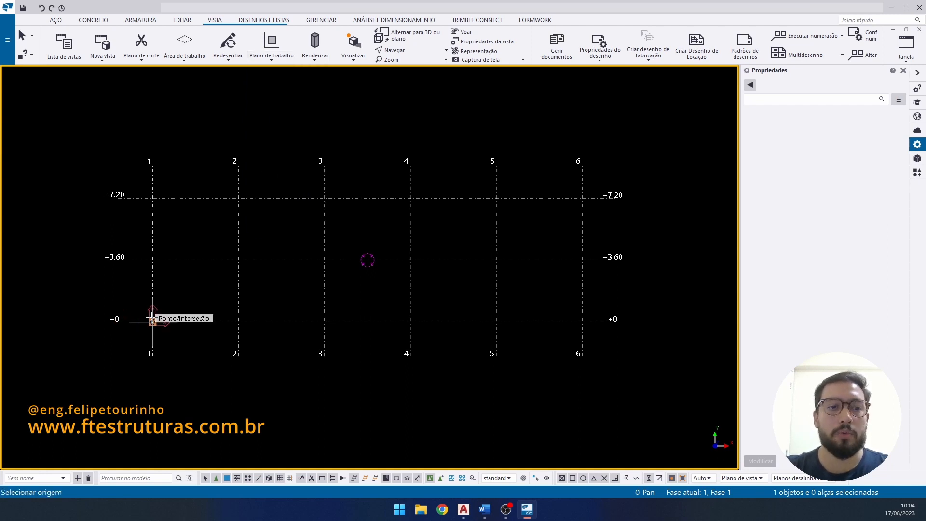
{"action": "right_click", "coordinate": [365, 295]}
{"action": "left_click", "coordinate": [399, 302]}
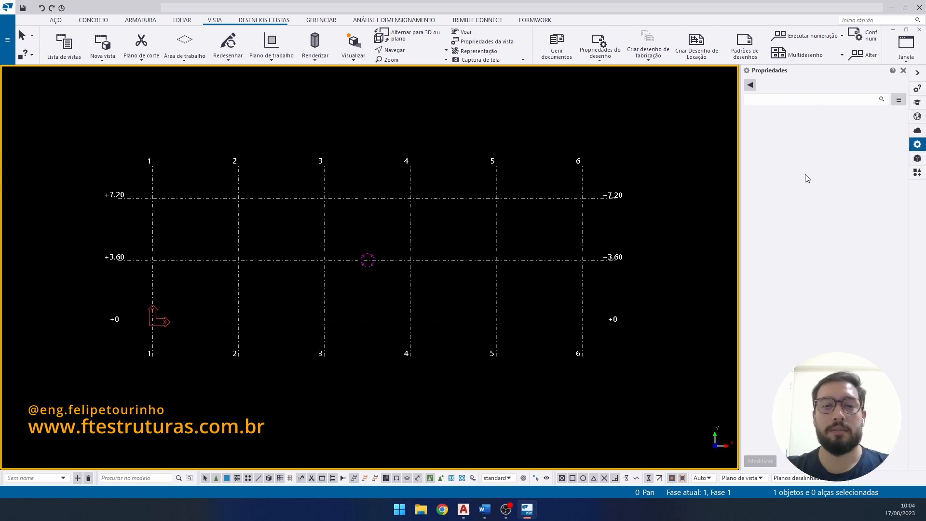
- Start adding a reference model and choose the file 00 - EST - 00 from the folder 007 - Como lançar estrutura em arco
{"action": "left_click", "coordinate": [917, 160]}
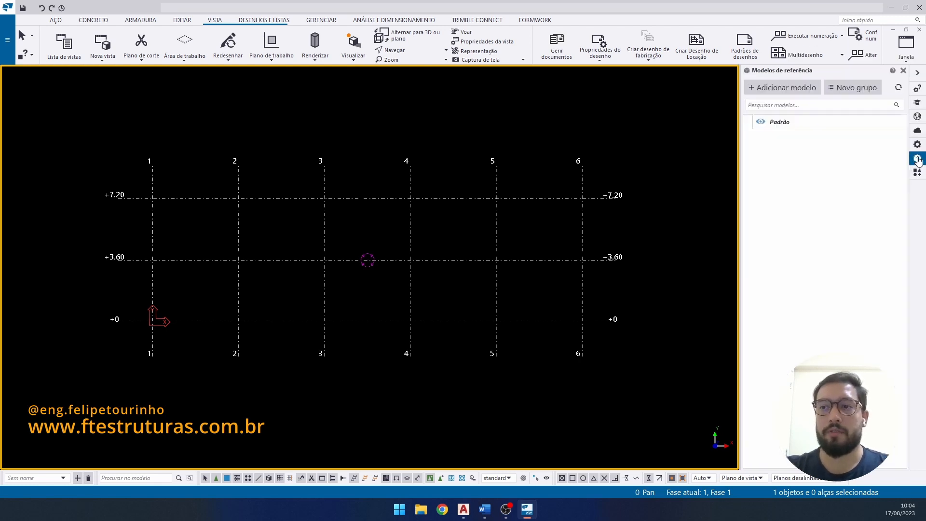
{"action": "left_click", "coordinate": [782, 90]}
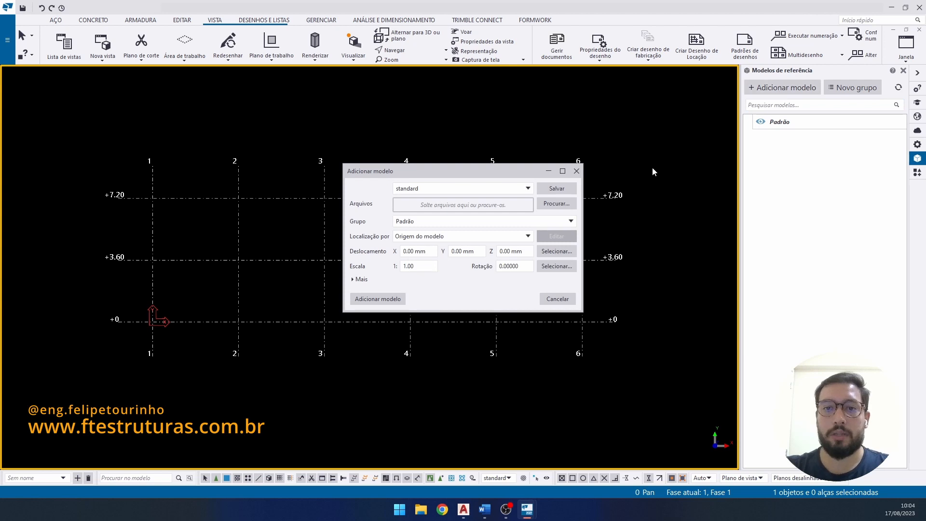
{"action": "left_click", "coordinate": [559, 205]}
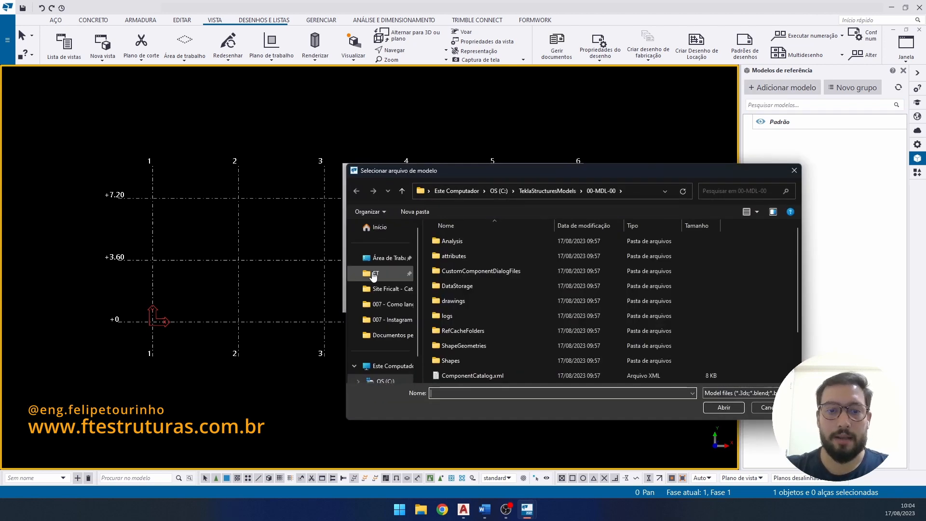
{"action": "left_click", "coordinate": [376, 273]}
{"action": "double_click", "coordinate": [464, 241]}
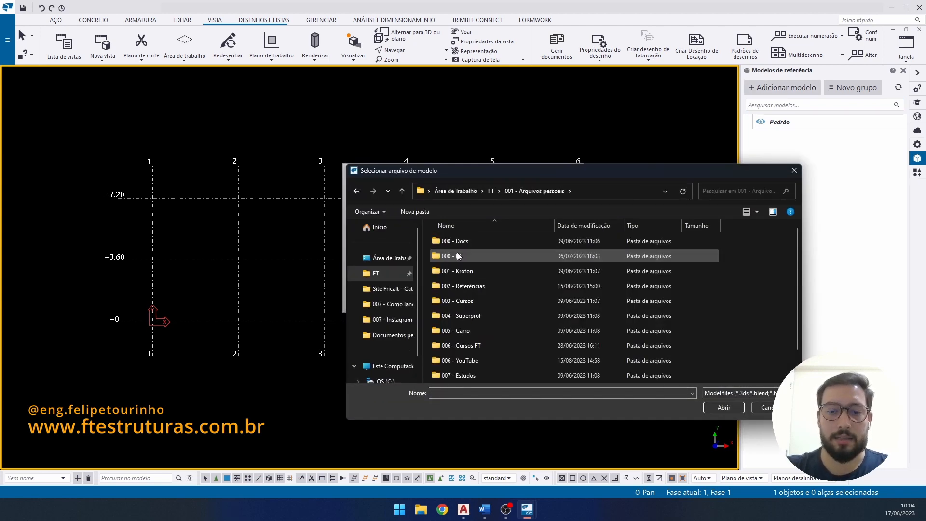
{"action": "double_click", "coordinate": [482, 359]}
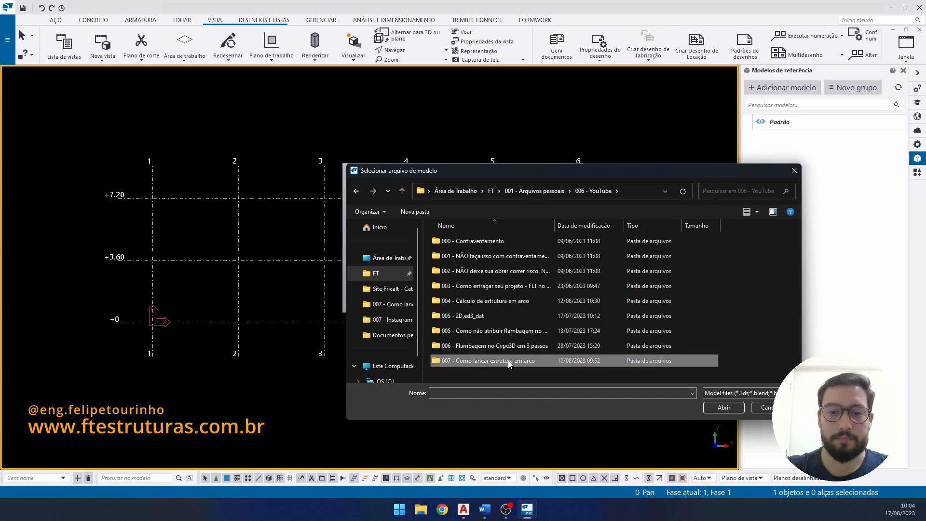
{"action": "double_click", "coordinate": [508, 360]}
{"action": "double_click", "coordinate": [496, 347]}
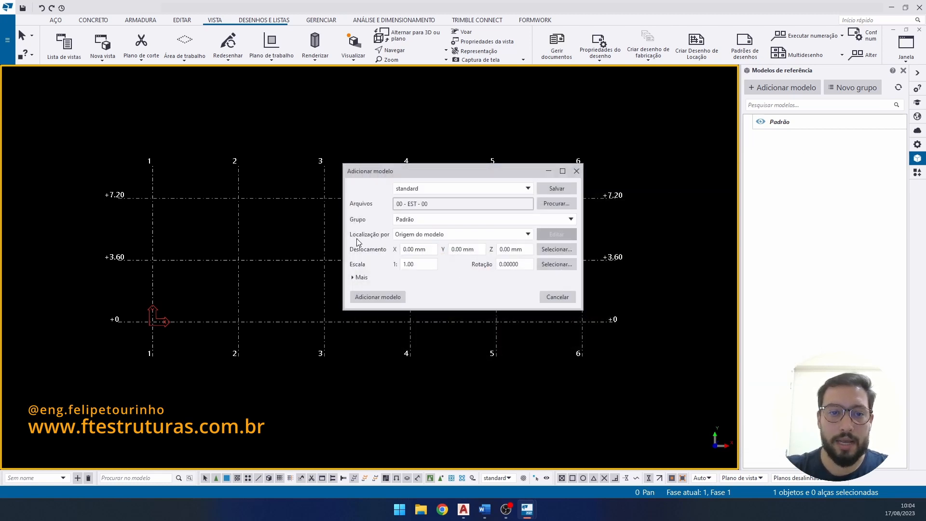
- Locate the reference model by the work plane (Plano de trabalho) and add it to the model
{"action": "left_click", "coordinate": [407, 237]}
{"action": "left_click", "coordinate": [405, 255]}
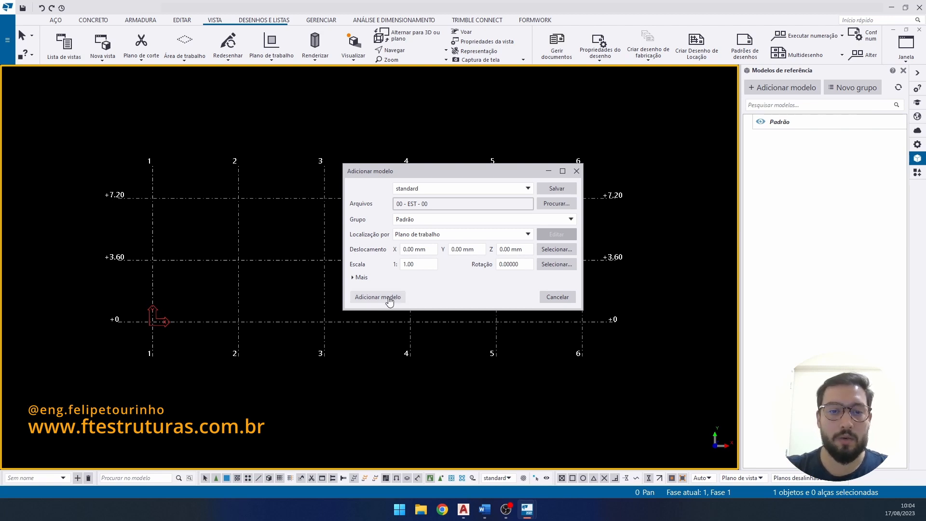
{"action": "left_click", "coordinate": [390, 299]}
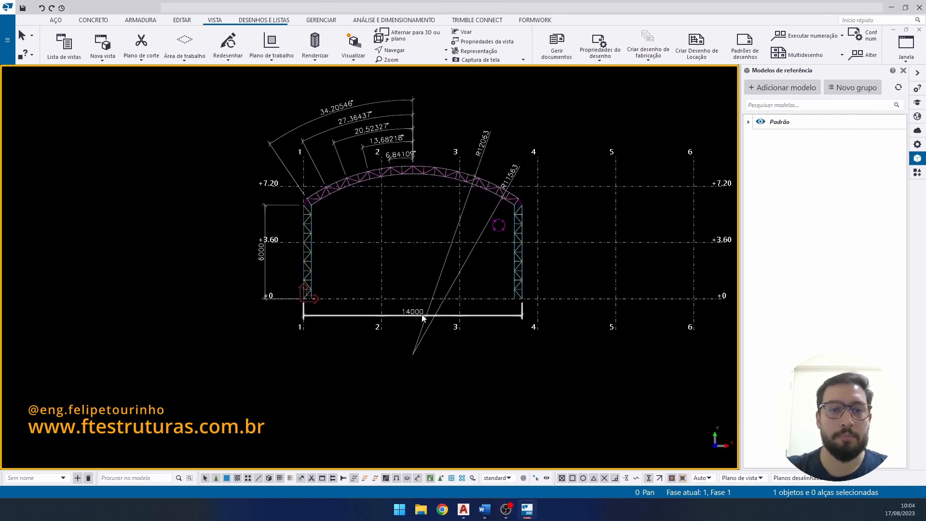
- Set the rectangular grid's X coordinates to 0.00 14000 and apply the change
{"action": "scroll", "coordinate": [411, 298], "scroll_direction": "up", "scroll_amount": 4}
{"action": "scroll", "coordinate": [417, 291], "scroll_direction": "down", "scroll_amount": 2}
{"action": "middle_click_drag", "start_coordinate": [405, 285], "coordinate": [324, 294]}
{"action": "scroll", "coordinate": [323, 295], "scroll_direction": "up", "scroll_amount": 2}
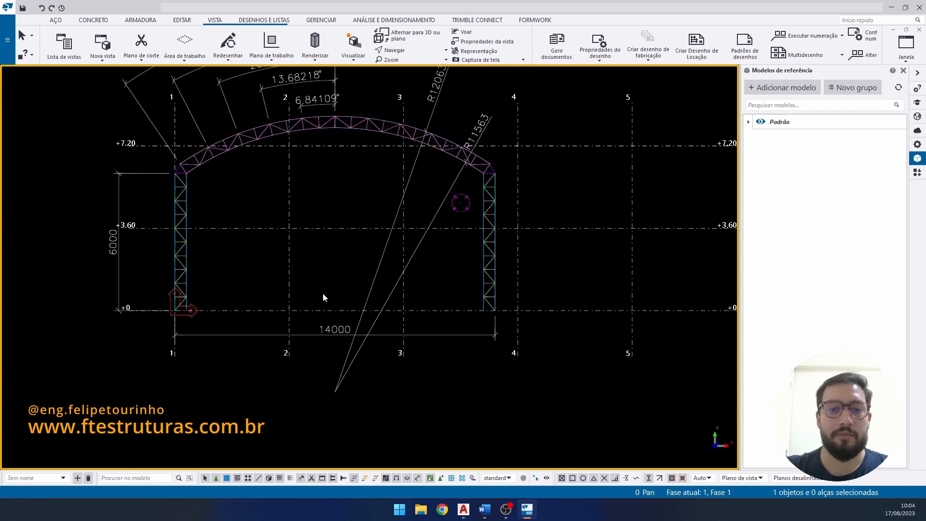
{"action": "double_click", "coordinate": [293, 230]}
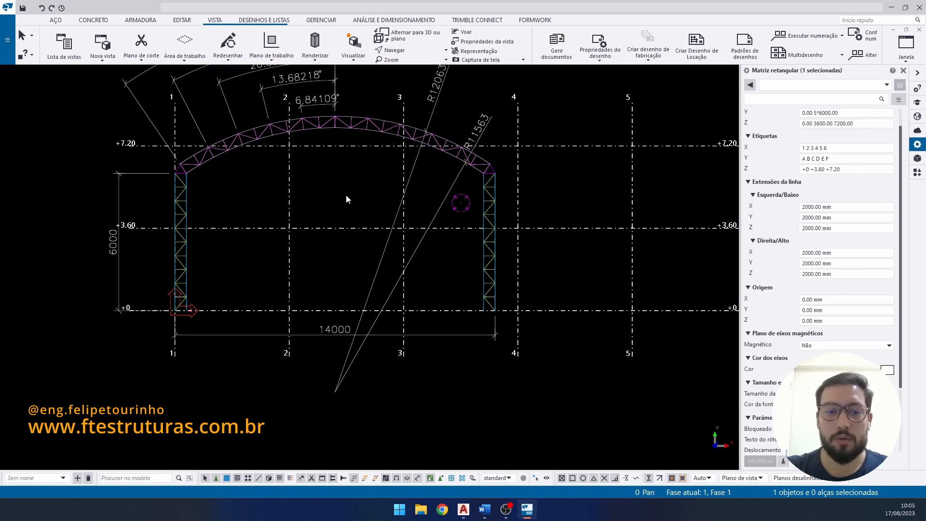
{"action": "middle_click_drag", "start_coordinate": [314, 323], "coordinate": [315, 378]}
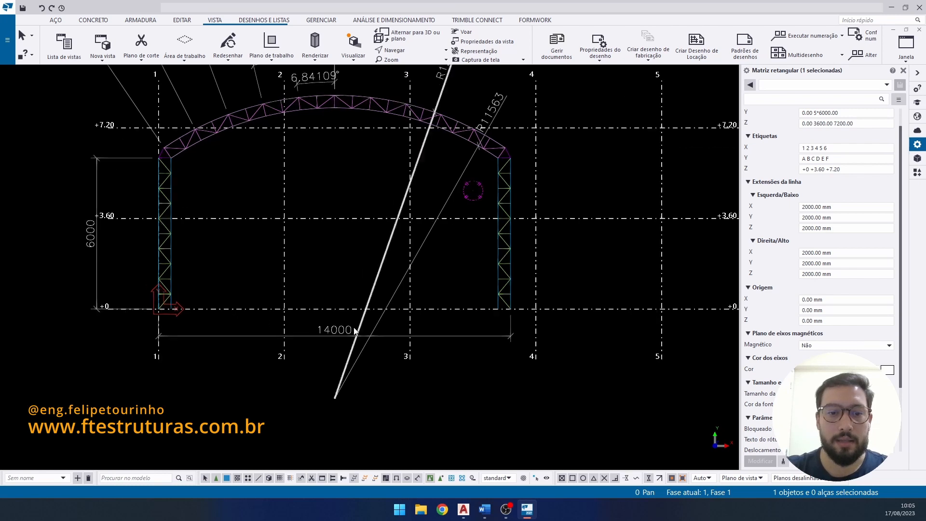
{"action": "mouse_move", "coordinate": [385, 362]}
{"action": "middle_mouse_down"}
{"action": "mouse_move", "coordinate": [387, 382]}
{"action": "mouse_move", "coordinate": [389, 372]}
{"action": "middle_mouse_up"}
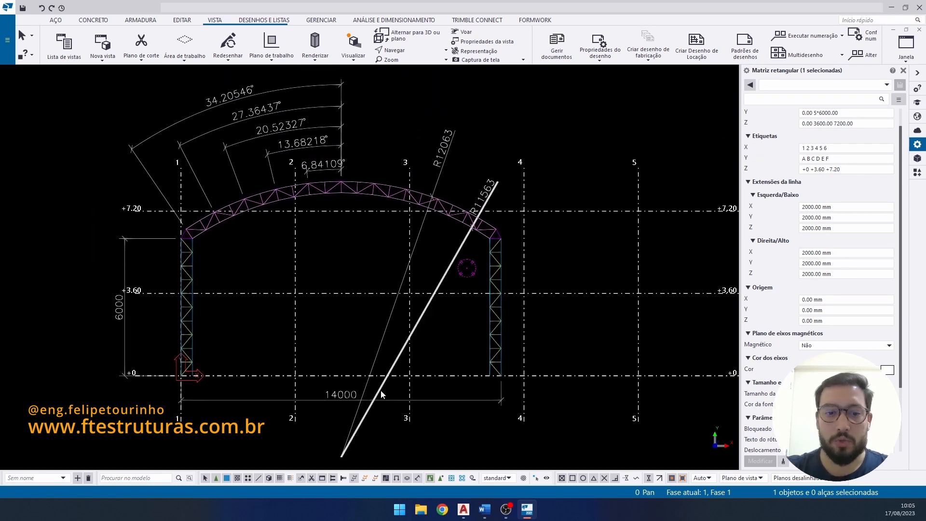
{"action": "scroll", "coordinate": [842, 157], "scroll_direction": "up", "scroll_amount": 1}
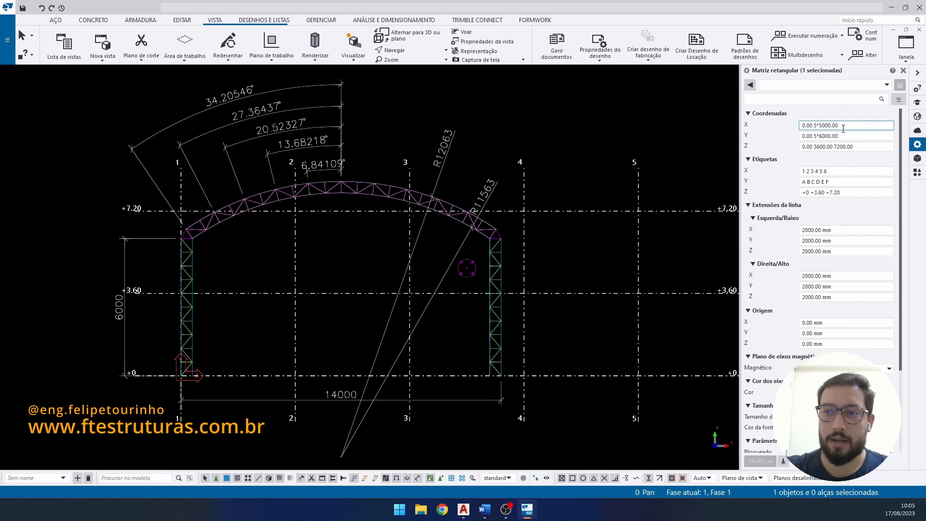
{"action": "left_click_drag", "start_coordinate": [841, 125], "coordinate": [815, 140]}
{"action": "type", "text": "14000"}
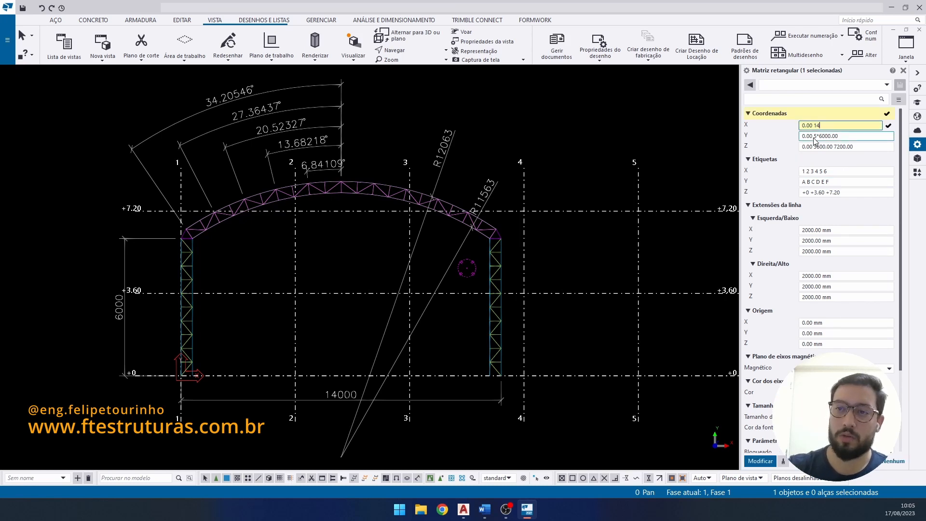
{"action": "key", "text": "Return"}
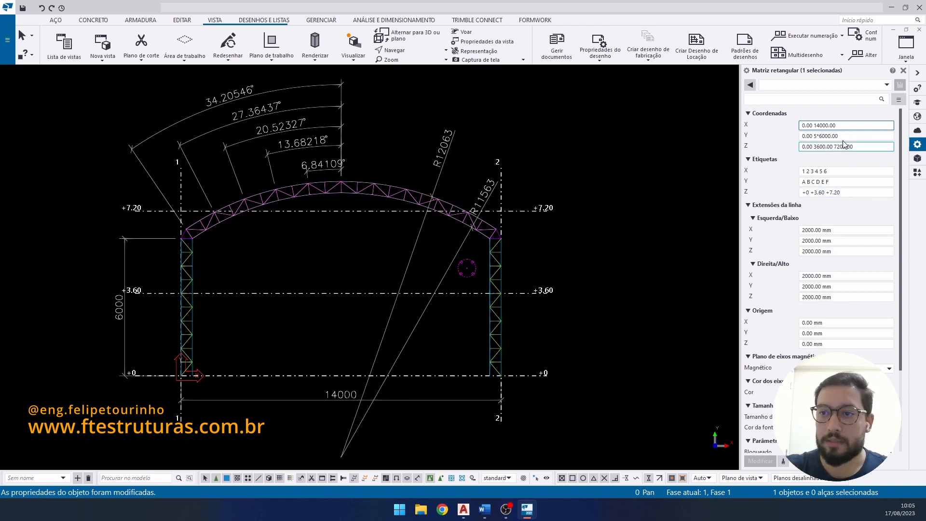
- Set the grid's Z coordinates to 0.00 6000 and apply the change
{"action": "left_click_drag", "start_coordinate": [850, 146], "coordinate": [816, 164]}
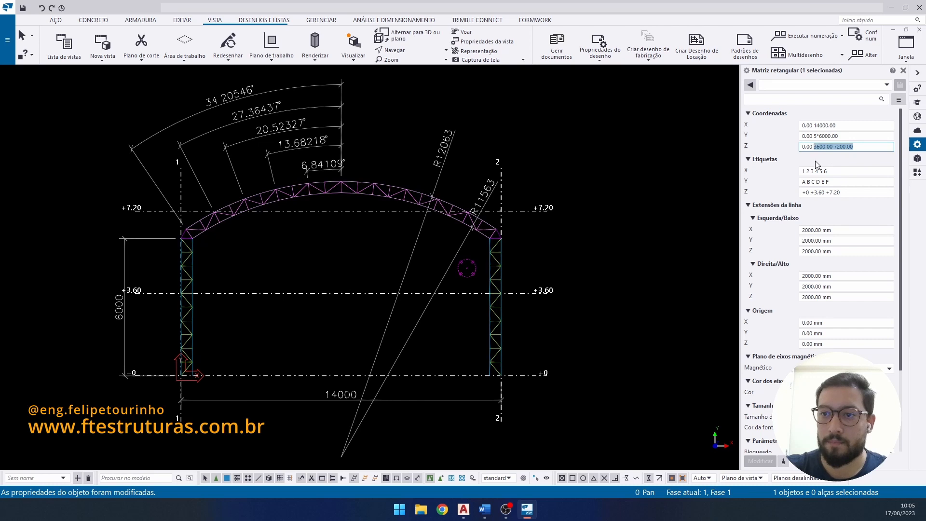
{"action": "type", "text": "6000"}
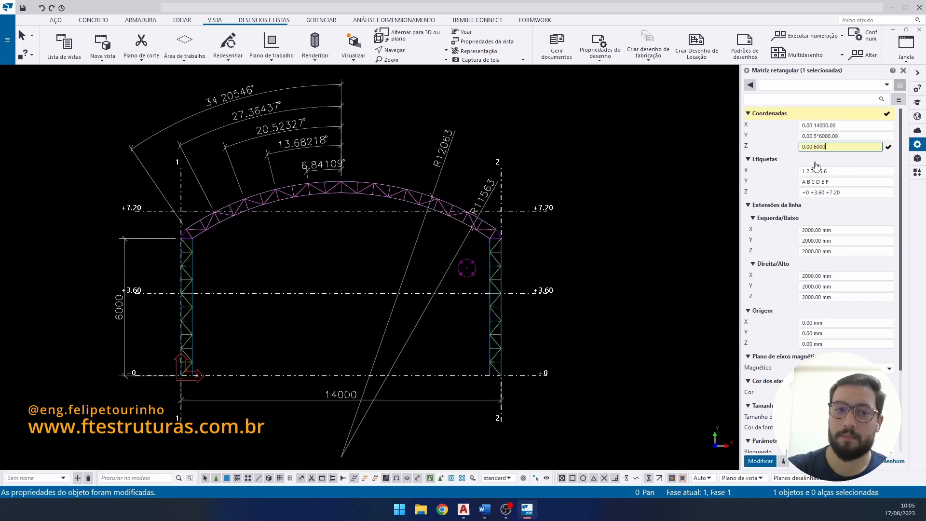
{"action": "key", "text": "Return"}
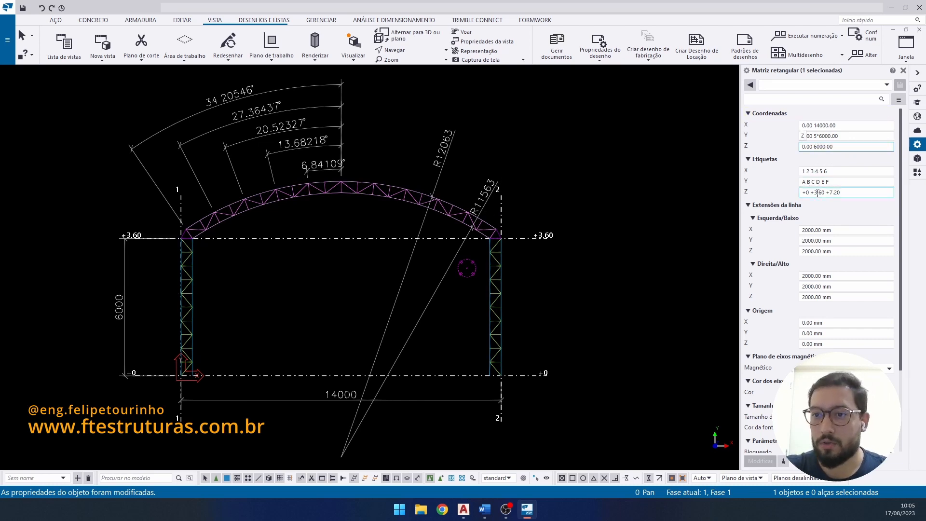
- Set the grid's Z labels to +0 +6000, apply the change and deselect the grid
{"action": "left_click_drag", "start_coordinate": [818, 192], "coordinate": [867, 191]}
{"action": "key", "text": "BackSpace"}
{"action": "key", "text": "BackSpace"}
{"action": "type", "text": "6000"}
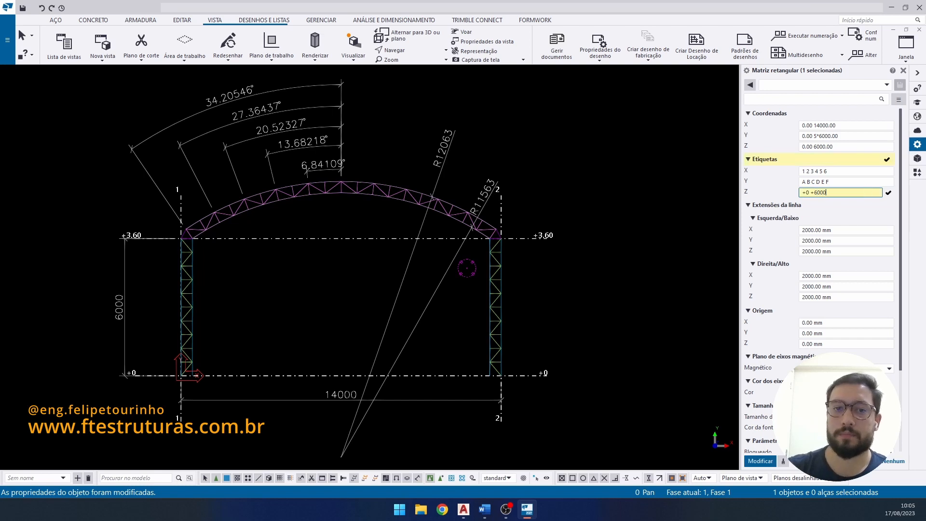
{"action": "key", "text": "Return"}
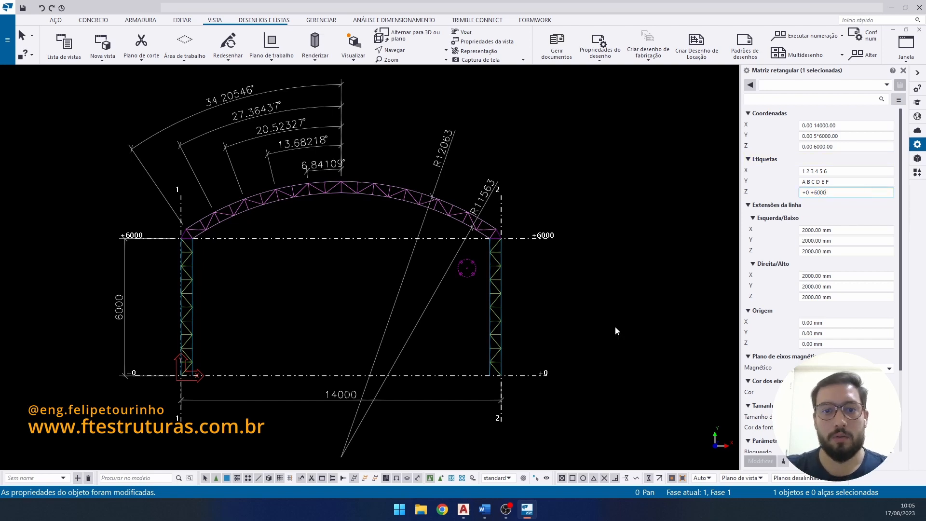
{"action": "left_click", "coordinate": [615, 326]}
- Start a steel beam with material A36 and profile U127X50X3
{"action": "scroll", "coordinate": [614, 316], "scroll_direction": "down", "scroll_amount": 1}
{"action": "middle_click_drag", "start_coordinate": [615, 294], "coordinate": [611, 273]}
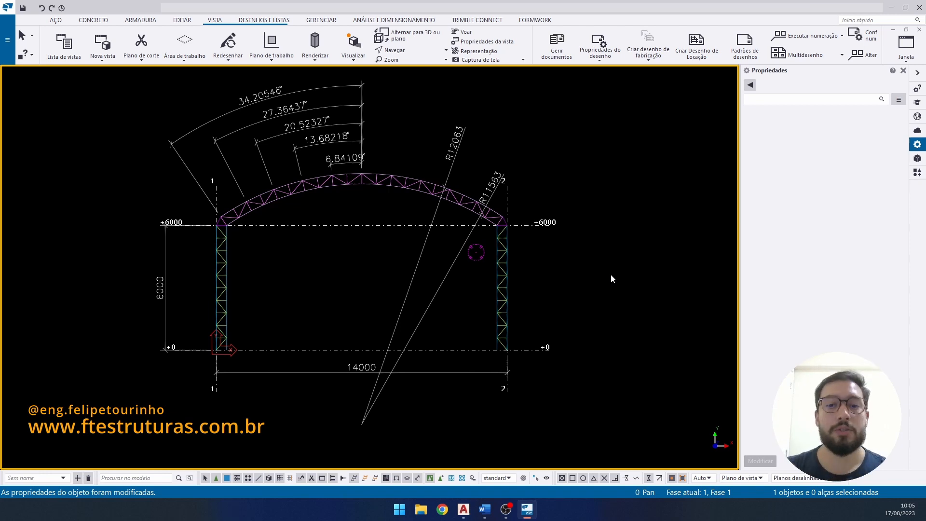
{"action": "middle_click_drag", "start_coordinate": [559, 187], "coordinate": [577, 185]}
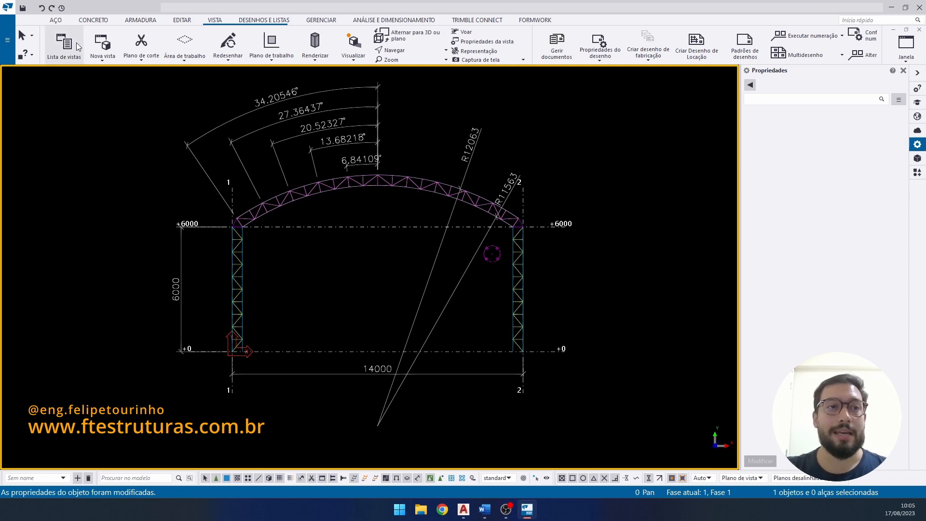
{"action": "left_click", "coordinate": [55, 22]}
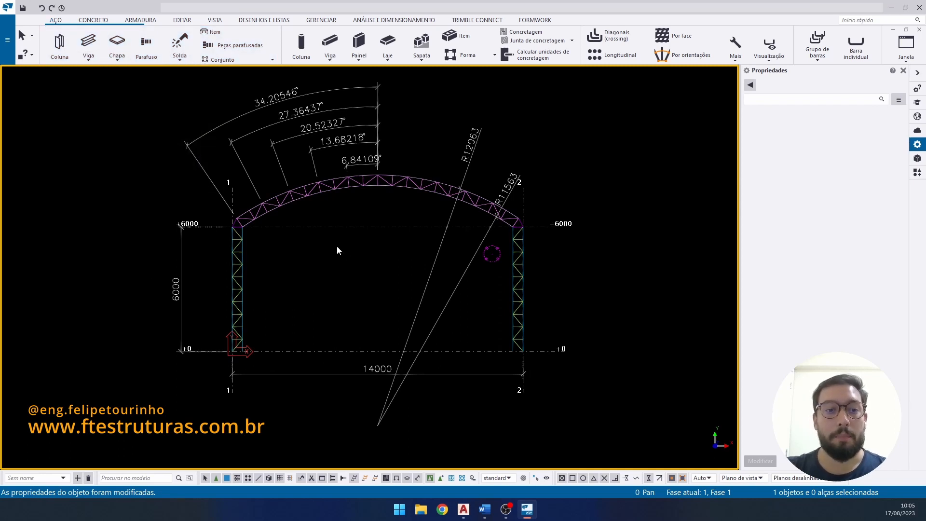
{"action": "middle_click_drag", "start_coordinate": [382, 286], "coordinate": [440, 297]}
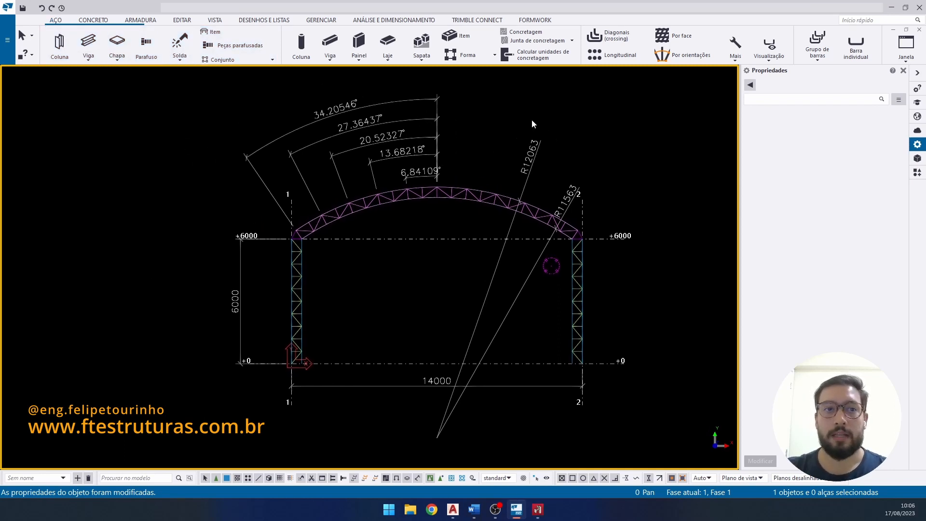
{"action": "middle_click_drag", "start_coordinate": [393, 108], "coordinate": [383, 111]}
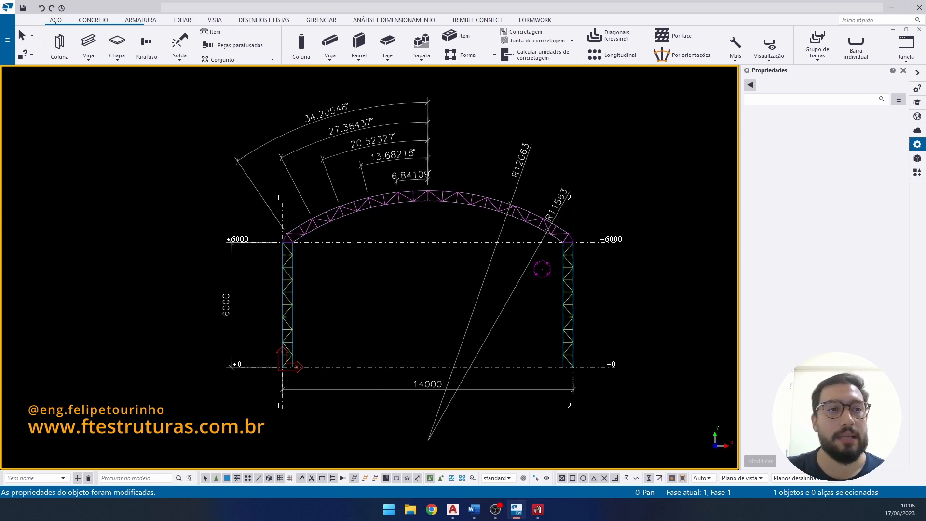
{"action": "left_click", "coordinate": [88, 43]}
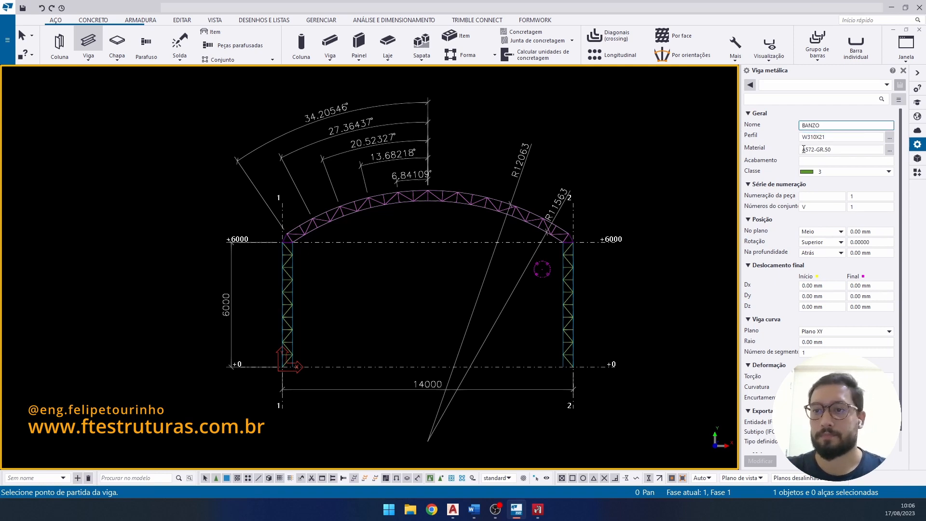
{"action": "left_click", "coordinate": [854, 149]}
{"action": "type", "text": "A36"}
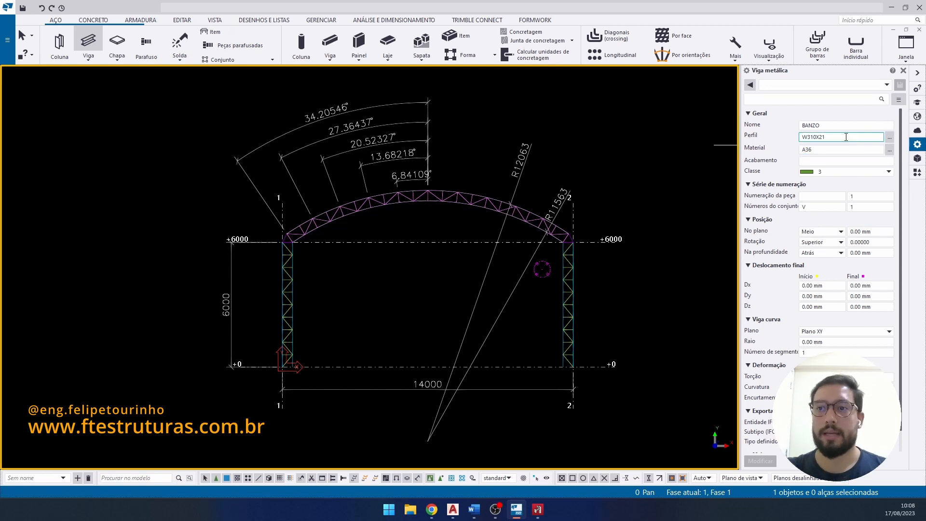
{"action": "left_click", "coordinate": [846, 137]}
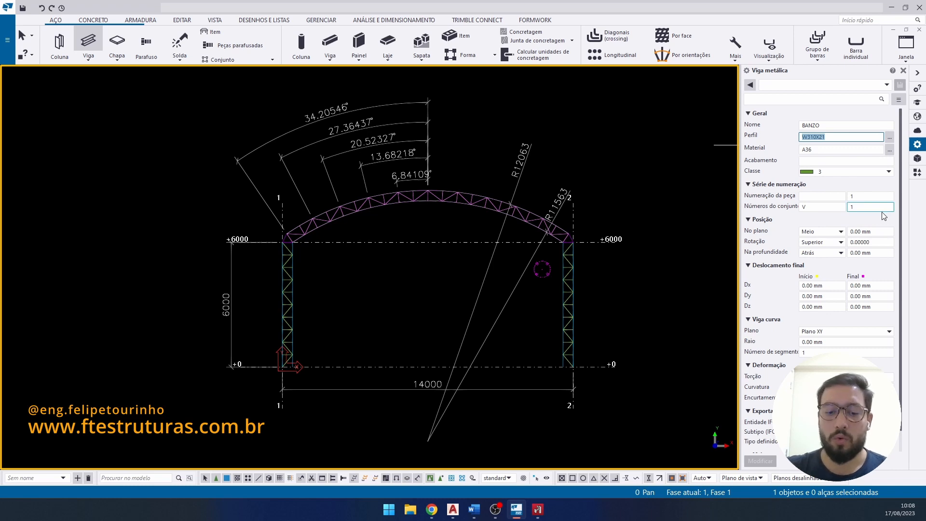
{"action": "type", "text": "U127"}
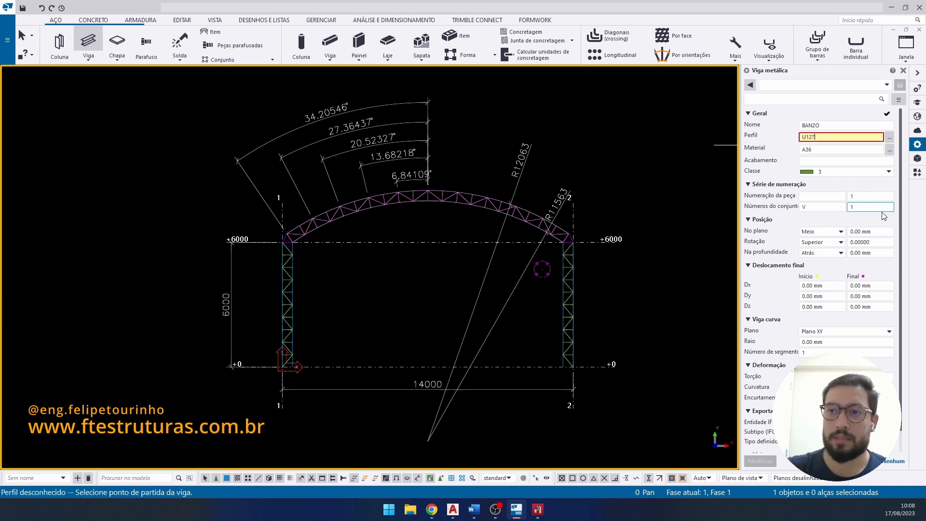
{"action": "type", "text": "X50X3"}
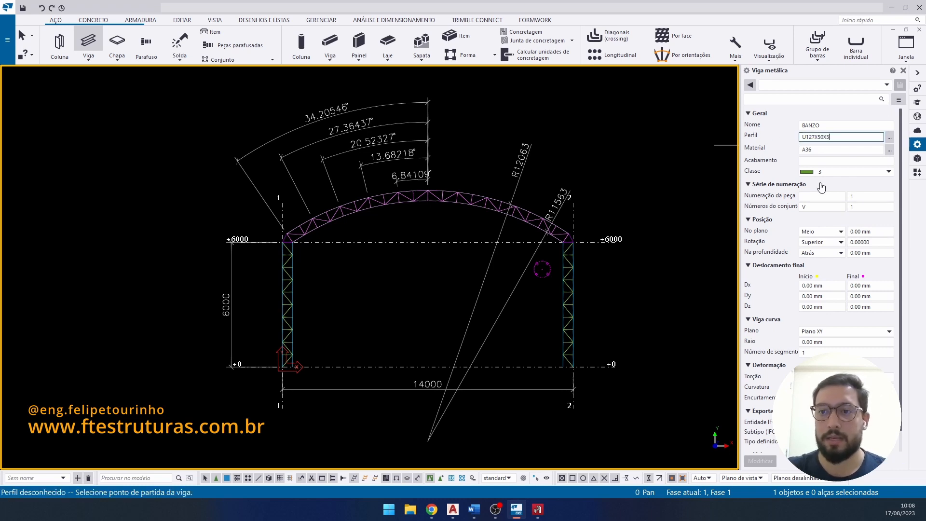
- Place the chord along grid line 1 from level +0 up to level +6000 and end the beam command
{"action": "scroll", "coordinate": [303, 185], "scroll_direction": "up", "scroll_amount": 3}
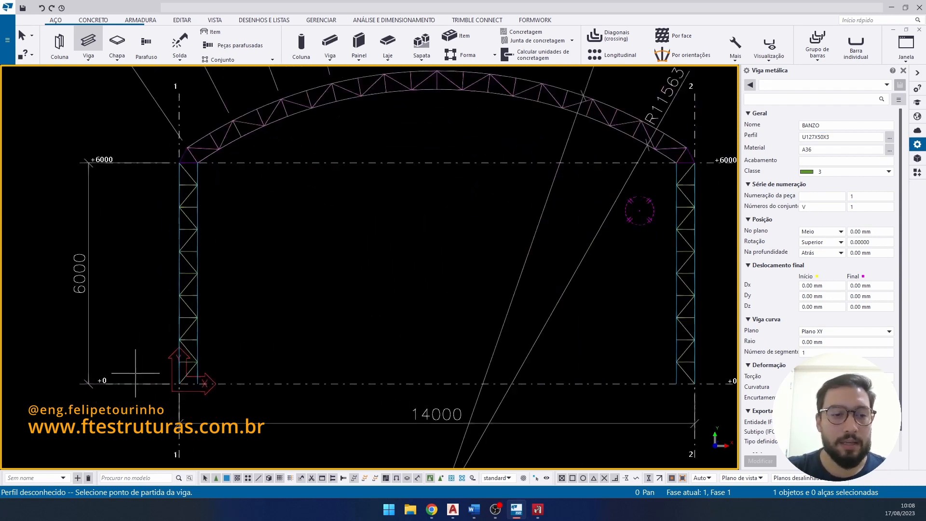
{"action": "scroll", "coordinate": [189, 389], "scroll_direction": "up", "scroll_amount": 4}
{"action": "left_click", "coordinate": [174, 396]}
{"action": "middle_click_drag", "start_coordinate": [175, 79], "coordinate": [163, 130]}
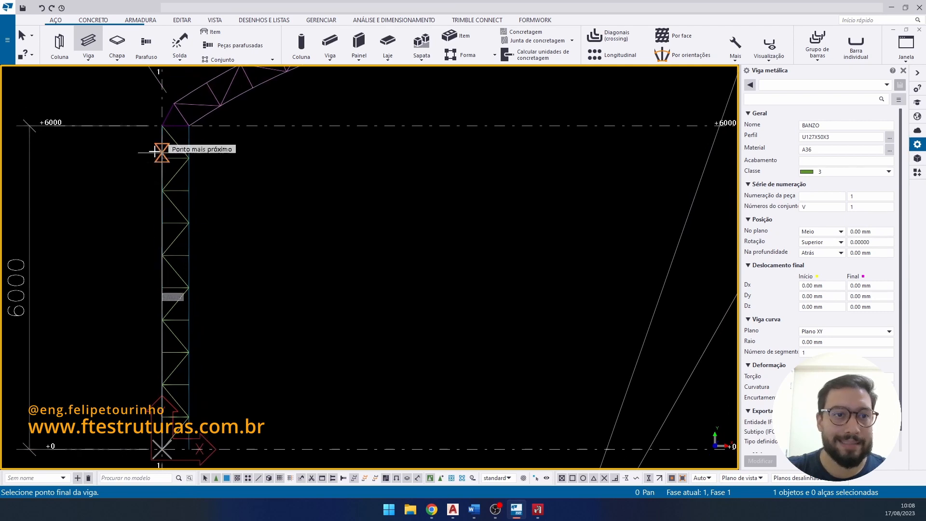
{"action": "left_click", "coordinate": [164, 137]}
{"action": "right_click", "coordinate": [223, 147]}
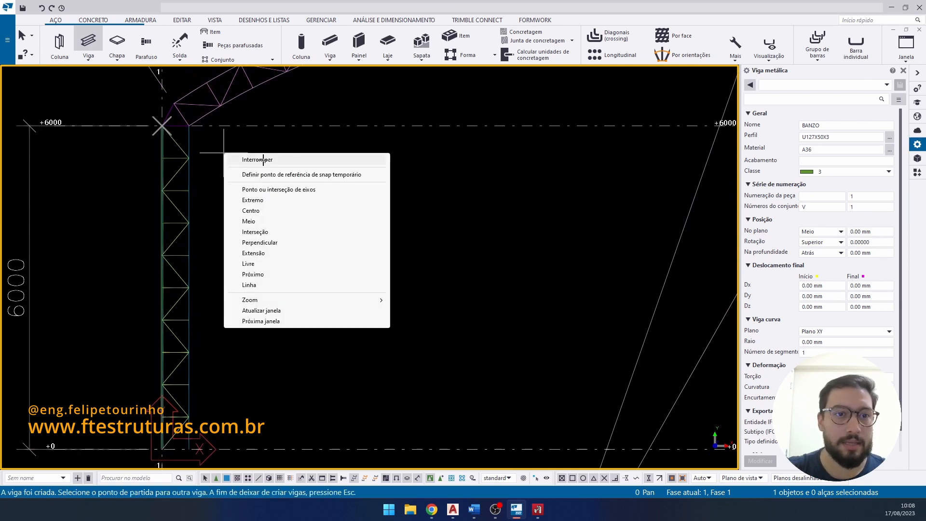
{"action": "left_click", "coordinate": [265, 157]}
- Select the new chord and examine how its channel section sits at the +6000 end against the reference line
{"action": "scroll", "coordinate": [162, 126], "scroll_direction": "up", "scroll_amount": 5}
{"action": "scroll", "coordinate": [175, 142], "scroll_direction": "up", "scroll_amount": 4}
{"action": "left_click", "coordinate": [158, 149]}
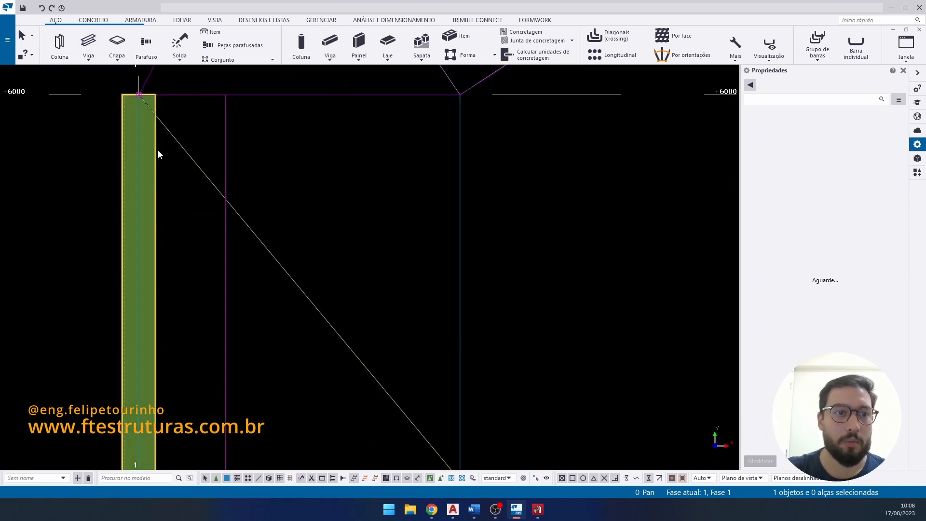
{"action": "scroll", "coordinate": [186, 158], "scroll_direction": "down", "scroll_amount": 4}
{"action": "scroll", "coordinate": [235, 172], "scroll_direction": "down", "scroll_amount": 2}
{"action": "mouse_move", "coordinate": [192, 232]}
{"action": "middle_mouse_down", "text": "ctrl"}
{"action": "mouse_move", "coordinate": [204, 273]}
{"action": "mouse_move", "coordinate": [202, 227]}
{"action": "middle_mouse_up", "text": "ctrl"}
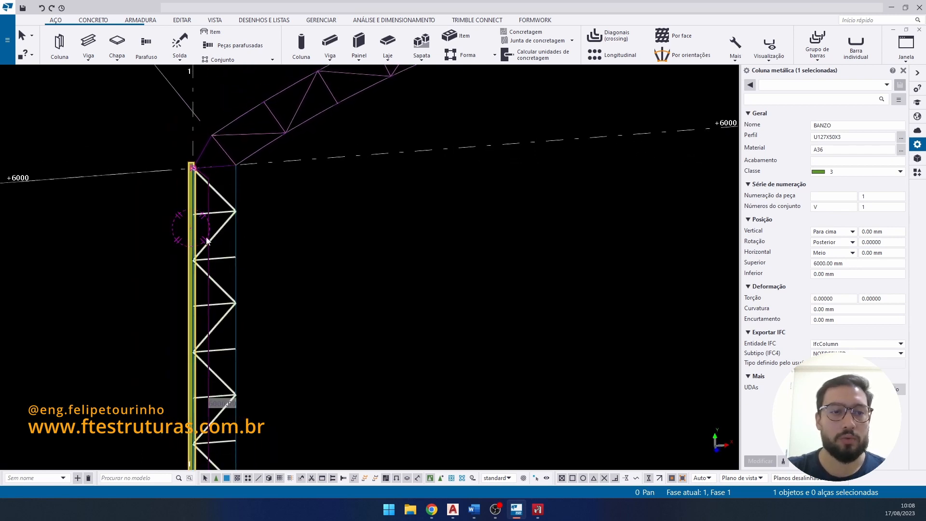
{"action": "scroll", "coordinate": [198, 183], "scroll_direction": "up", "scroll_amount": 3}
{"action": "scroll", "coordinate": [199, 187], "scroll_direction": "up", "scroll_amount": 3}
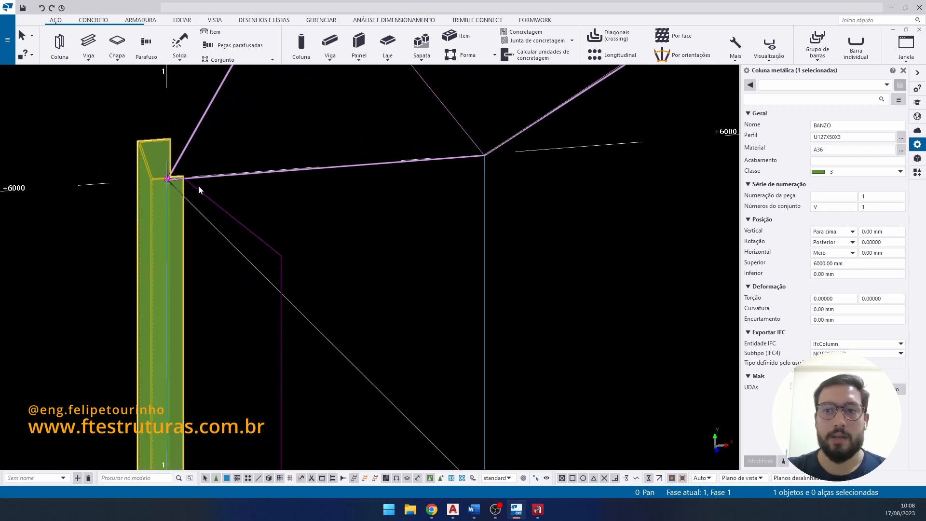
{"action": "middle_click_drag", "start_coordinate": [198, 184], "coordinate": [262, 156]}
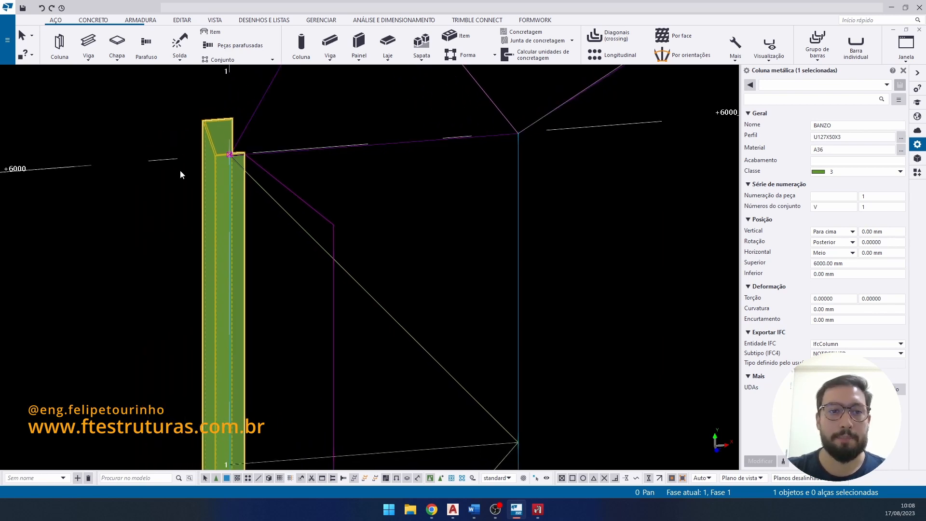
{"action": "middle_click_drag", "start_coordinate": [181, 169], "coordinate": [701, 220], "text": "ctrl"}
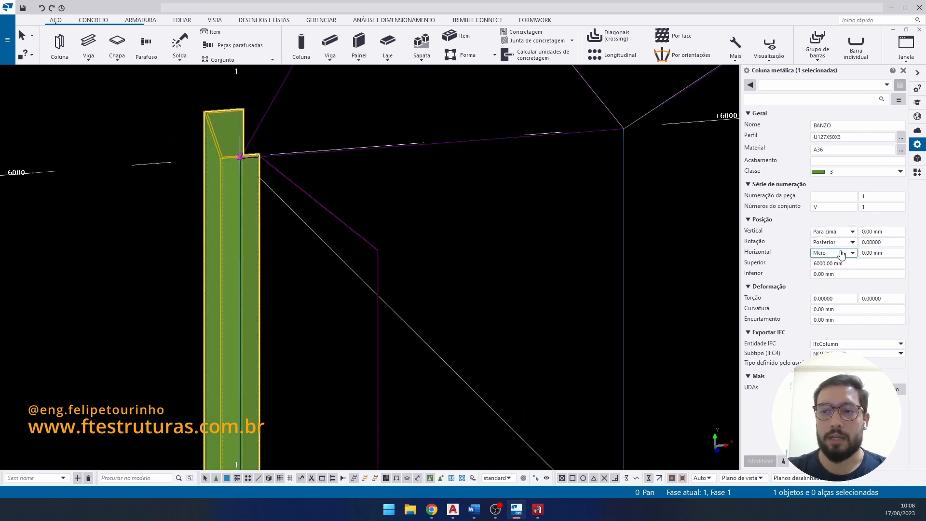
- Try the vertical positions Para baixo, Meio and Para cima on the selected chord
{"action": "left_click", "coordinate": [840, 235]}
{"action": "left_click", "coordinate": [834, 252]}
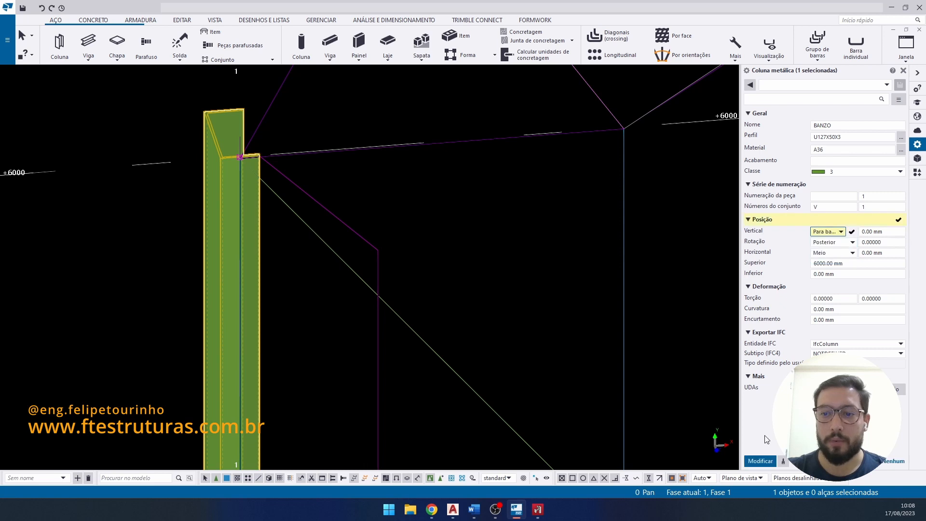
{"action": "left_click", "coordinate": [760, 460]}
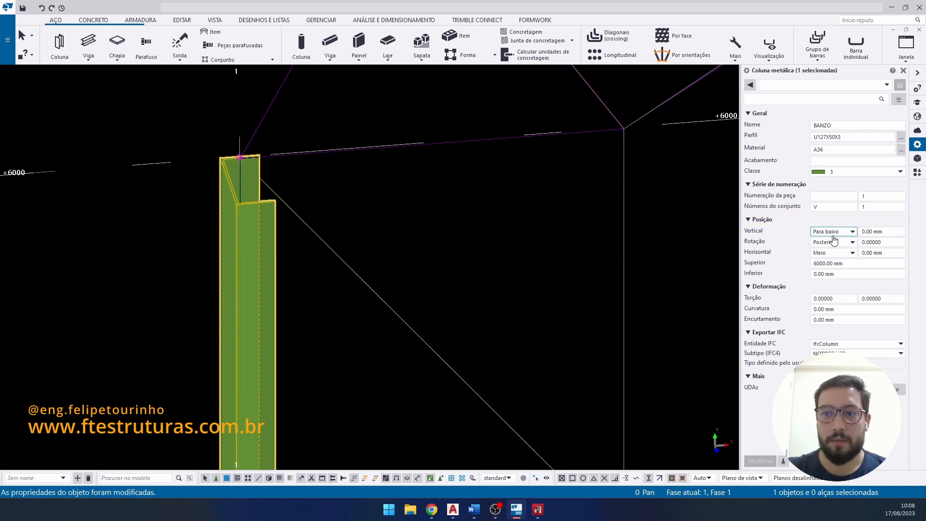
{"action": "left_click", "coordinate": [834, 232]}
{"action": "left_click", "coordinate": [834, 245]}
{"action": "left_click", "coordinate": [759, 461]}
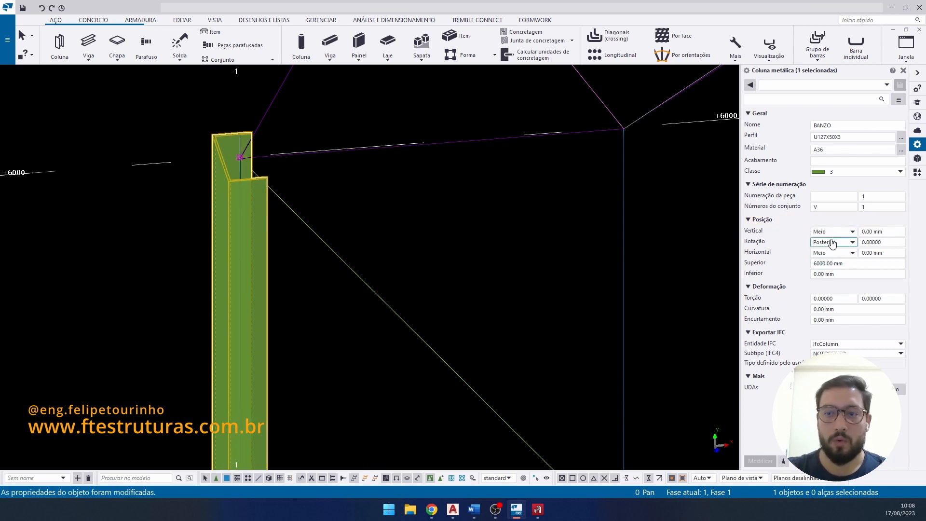
{"action": "left_click", "coordinate": [834, 232]}
{"action": "left_click", "coordinate": [832, 238]}
{"action": "left_click", "coordinate": [759, 460]}
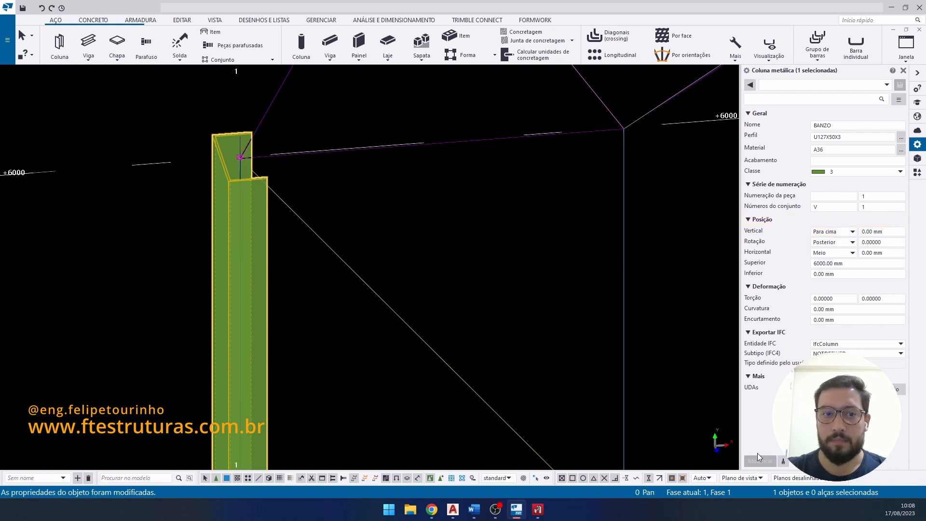
- Set the chord's vertical position to Meio and apply the change
{"action": "left_click", "coordinate": [845, 232]}
{"action": "left_click", "coordinate": [837, 245]}
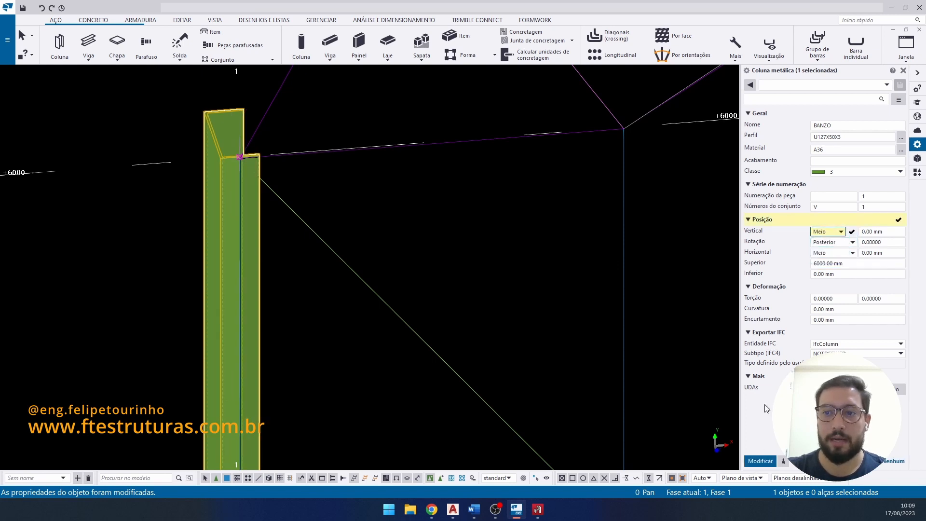
{"action": "left_click", "coordinate": [760, 461]}
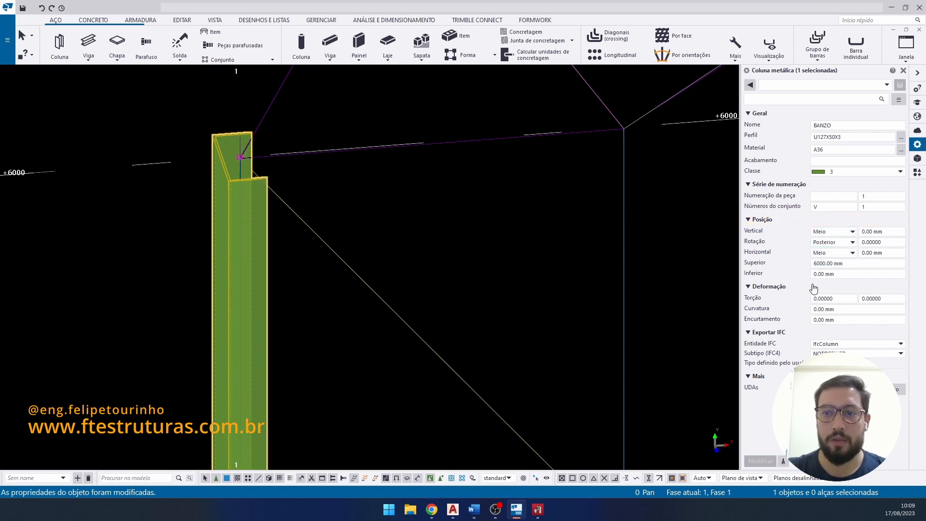
- Try the horizontal position Esquerda on the selected chord
{"action": "left_click", "coordinate": [829, 253]}
{"action": "left_click", "coordinate": [823, 271]}
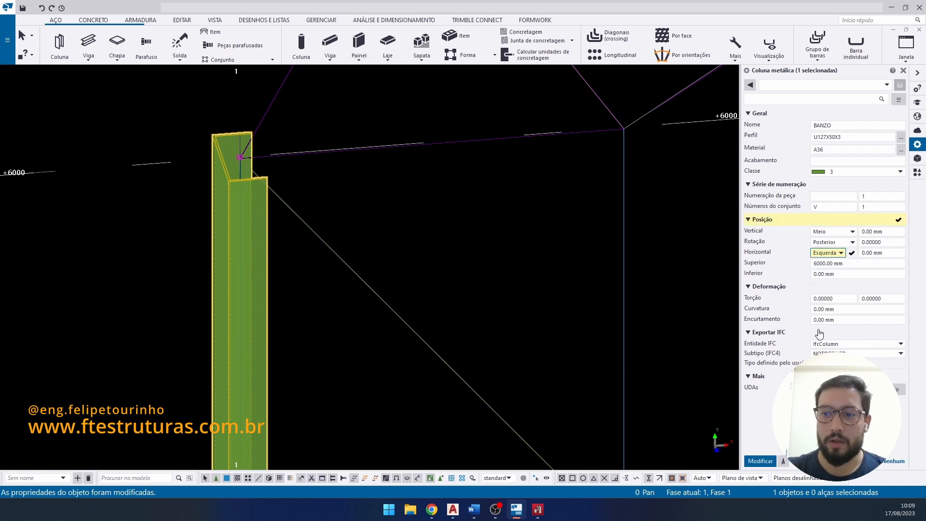
{"action": "left_click", "coordinate": [759, 462]}
- Set the chord's horizontal position to Direita, apply the change and deselect the chord
{"action": "left_click", "coordinate": [829, 253]}
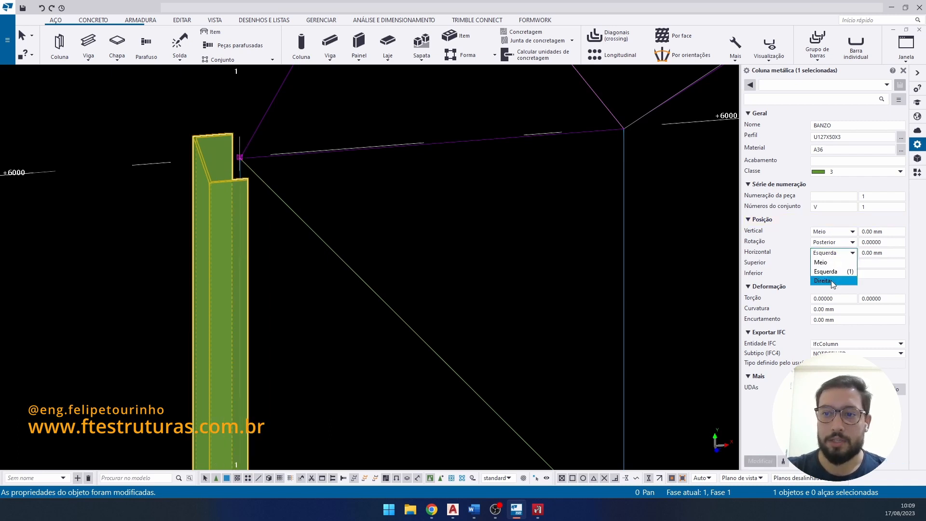
{"action": "left_click", "coordinate": [830, 281]}
{"action": "left_click", "coordinate": [759, 460]}
{"action": "left_click", "coordinate": [455, 251]}
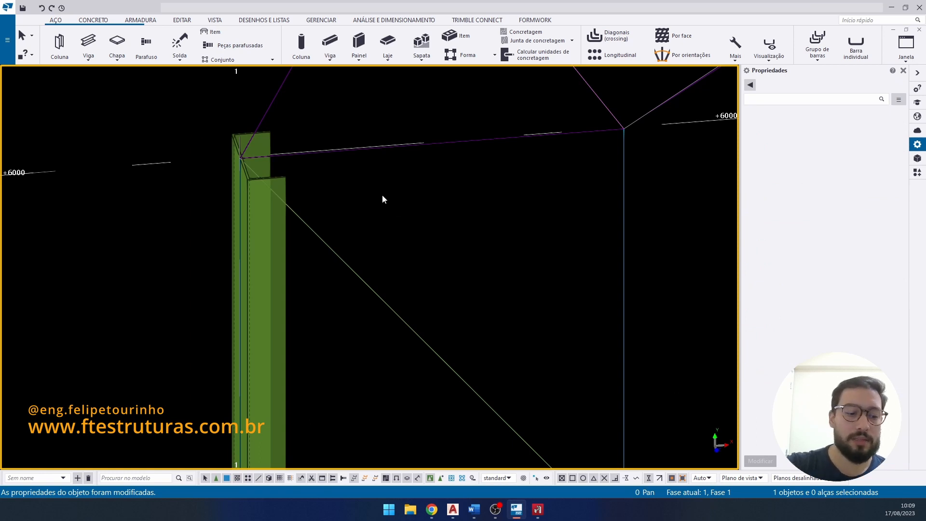
- Examine how the chord aligns with the reference truss column at its upper end and base, leaving the chord selected
{"action": "scroll", "coordinate": [386, 160], "scroll_direction": "down", "scroll_amount": 5}
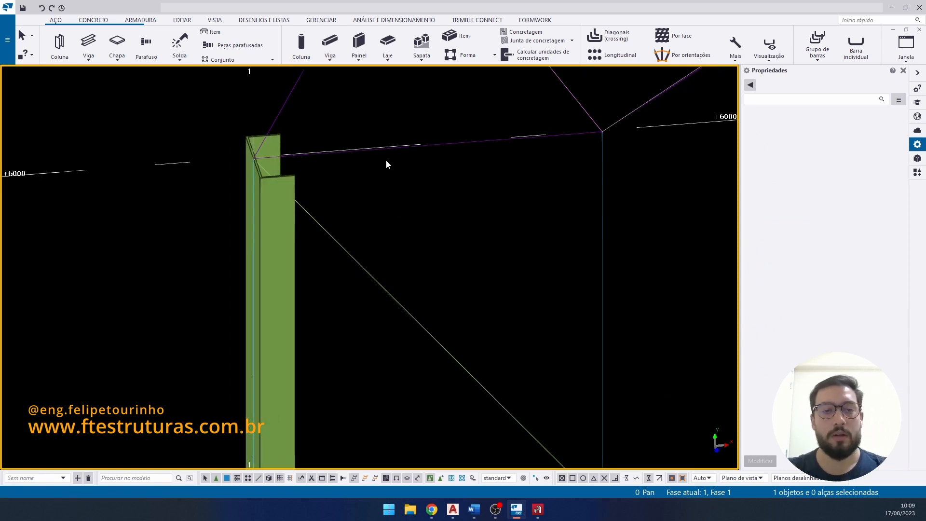
{"action": "left_click", "coordinate": [357, 232]}
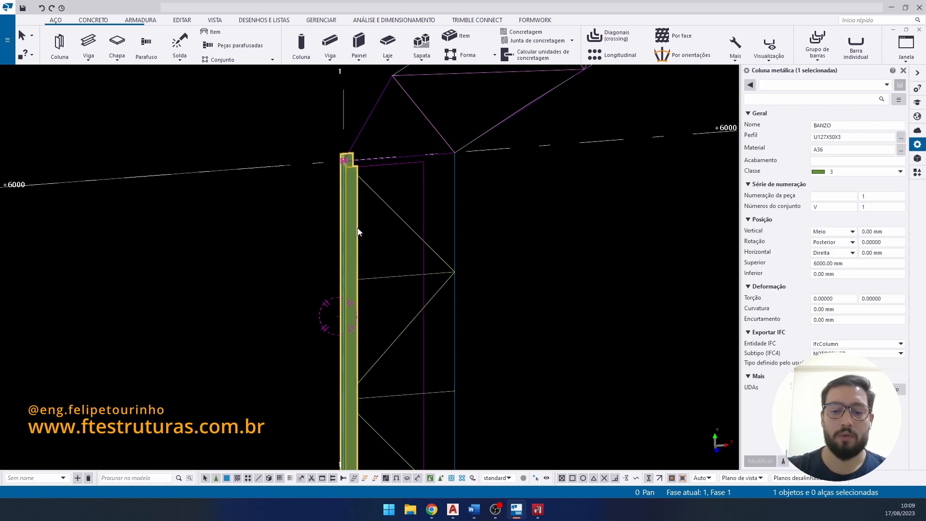
{"action": "scroll", "coordinate": [357, 232], "scroll_direction": "down", "scroll_amount": 5}
{"action": "scroll", "coordinate": [220, 238], "scroll_direction": "up", "scroll_amount": 5}
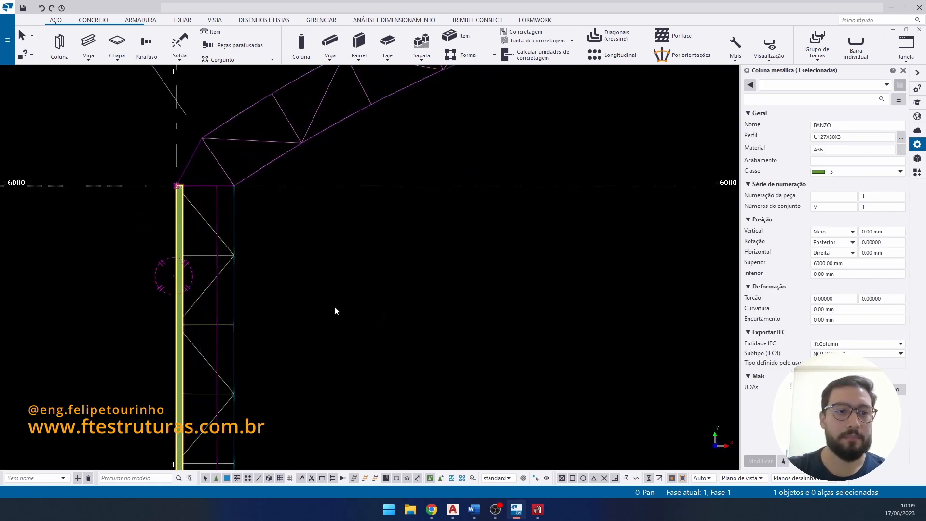
{"action": "key", "text": "Escape"}
{"action": "scroll", "coordinate": [220, 199], "scroll_direction": "down", "scroll_amount": 5}
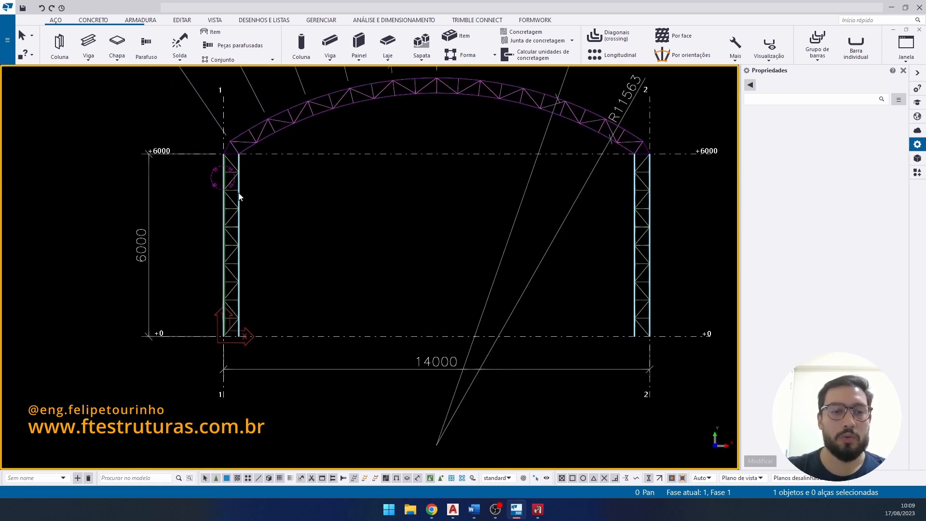
{"action": "scroll", "coordinate": [224, 333], "scroll_direction": "up", "scroll_amount": 5}
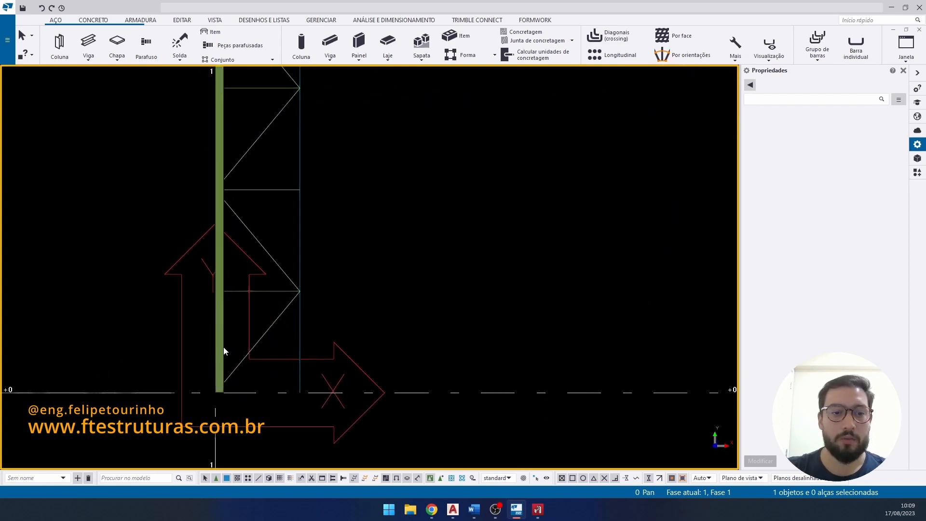
{"action": "left_click", "coordinate": [221, 332]}
{"action": "scroll", "coordinate": [221, 333], "scroll_direction": "down", "scroll_amount": 5}
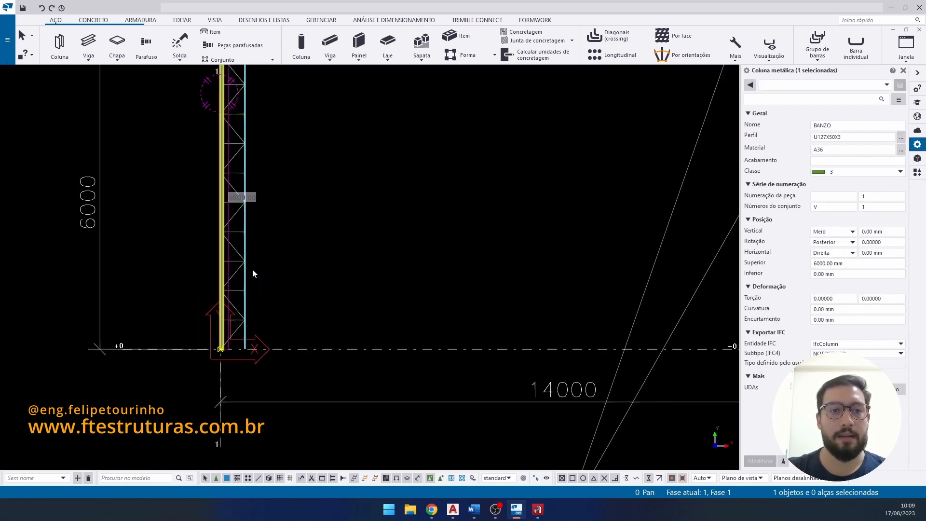
- Mirror-copy the chord about a vertical line through the midpoint of a column strut, with X0 250, Y0 600 and angle -90
{"action": "scroll", "coordinate": [253, 268], "scroll_direction": "down", "scroll_amount": 1}
{"action": "middle_click_drag", "start_coordinate": [287, 263], "coordinate": [281, 291]}
{"action": "right_click", "coordinate": [280, 290]}
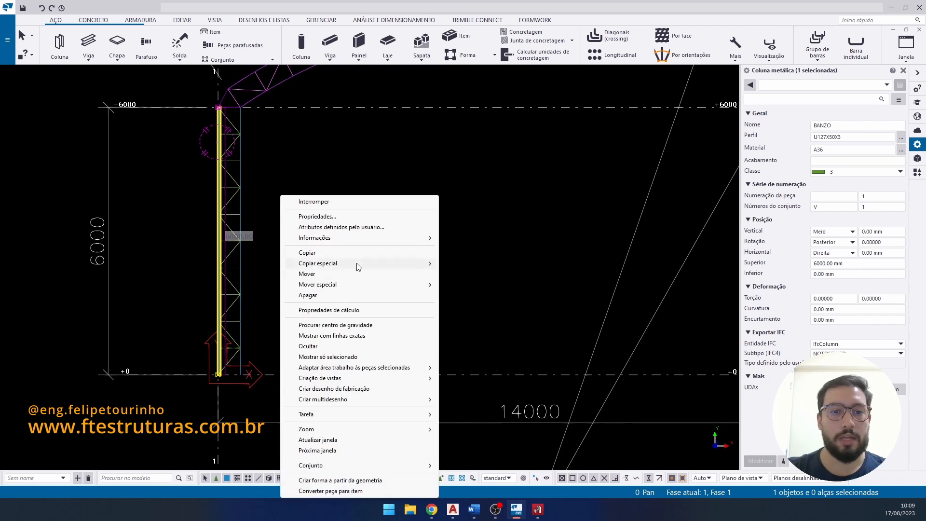
{"action": "mouse_move", "coordinate": [367, 263]}
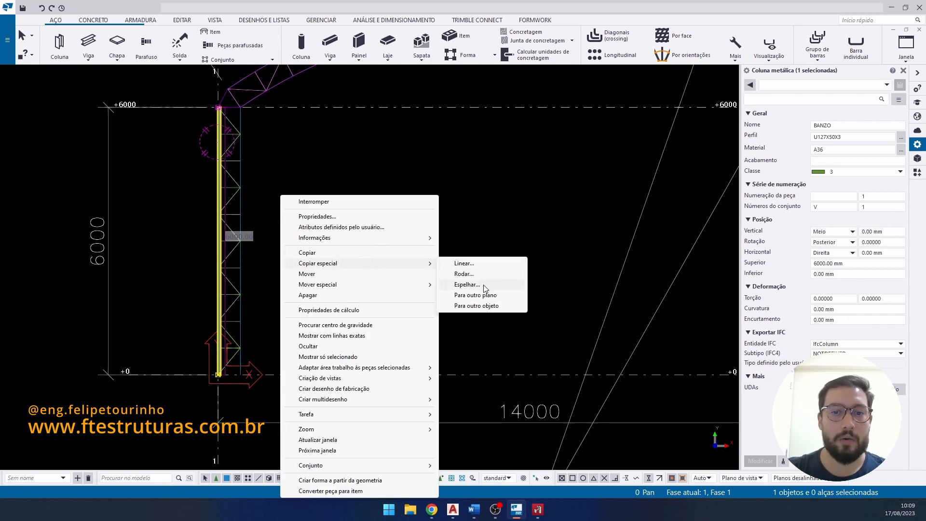
{"action": "left_click", "coordinate": [483, 286]}
{"action": "scroll", "coordinate": [283, 328], "scroll_direction": "up", "scroll_amount": 3}
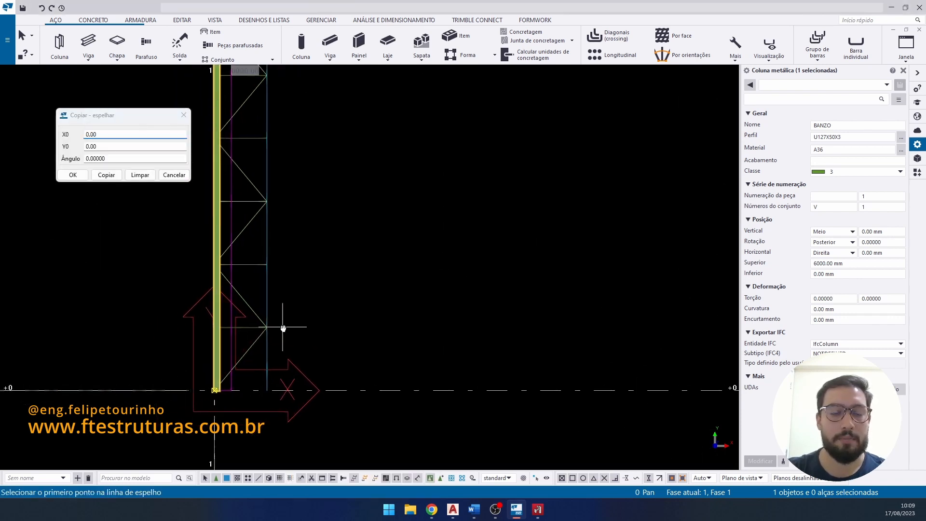
{"action": "scroll", "coordinate": [283, 327], "scroll_direction": "up", "scroll_amount": 1}
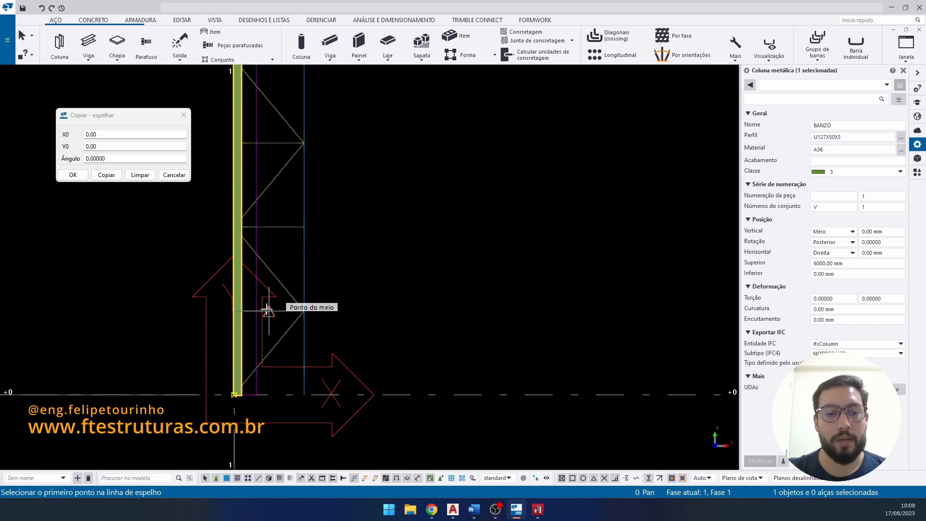
{"action": "middle_click_drag", "start_coordinate": [267, 308], "coordinate": [286, 257]}
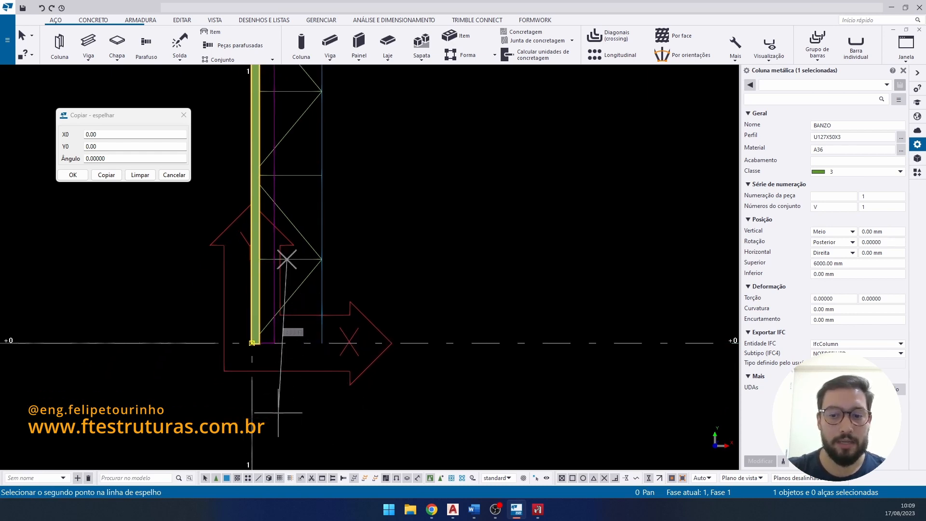
{"action": "key", "text": "o"}
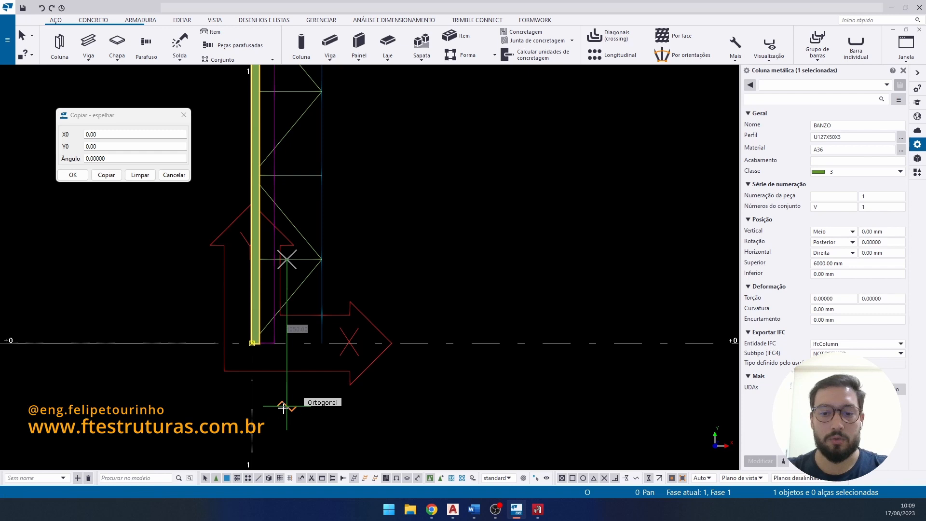
{"action": "left_click", "coordinate": [296, 381]}
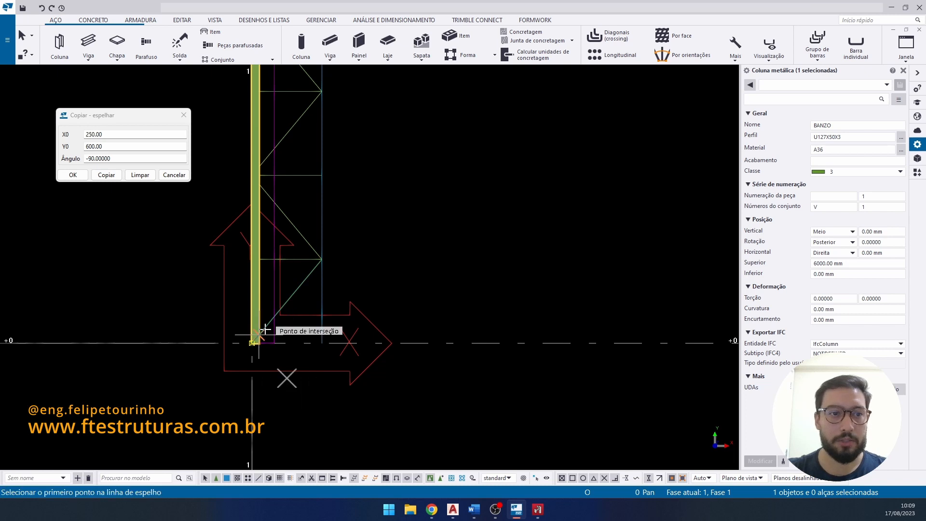
{"action": "left_click", "coordinate": [106, 174]}
{"action": "right_click", "coordinate": [422, 227]}
{"action": "scroll", "coordinate": [379, 208], "scroll_direction": "down", "scroll_amount": 5}
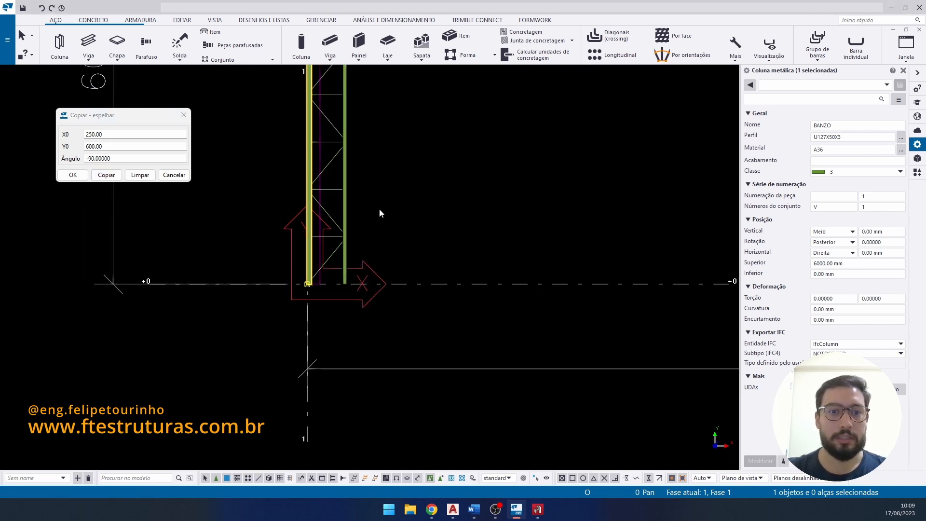
- Model a horizontal U127X50X3 BANZO beam across the column's upper end at +6000, between the two chords' outer corners
{"action": "scroll", "coordinate": [386, 206], "scroll_direction": "up", "scroll_amount": 6}
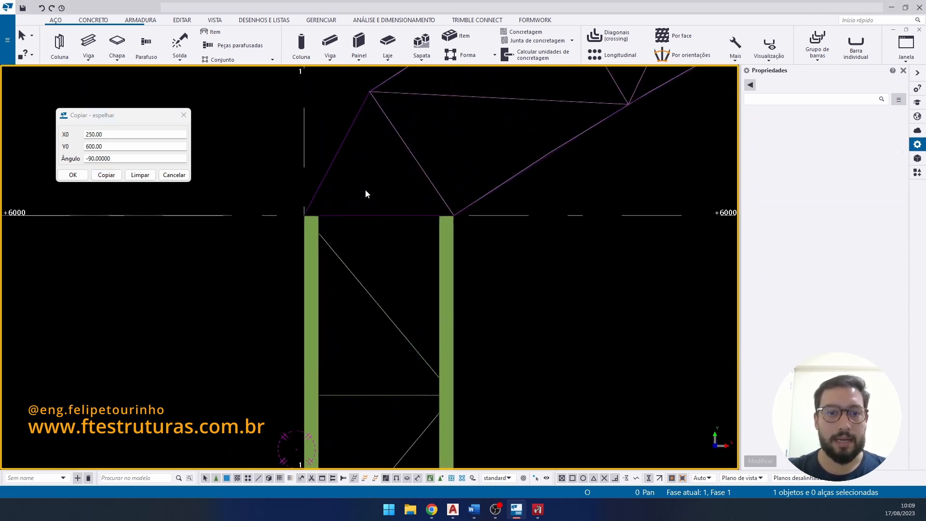
{"action": "key", "text": "Return"}
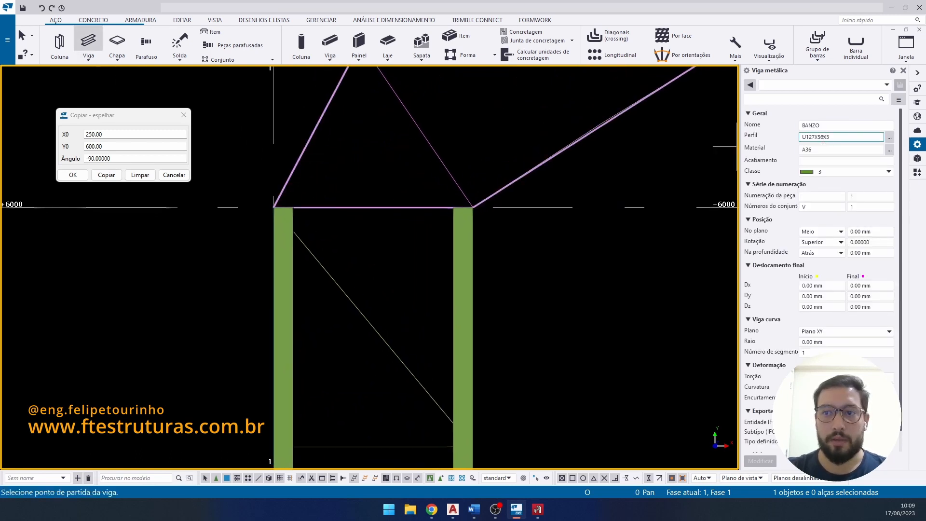
{"action": "left_click", "coordinate": [274, 208]}
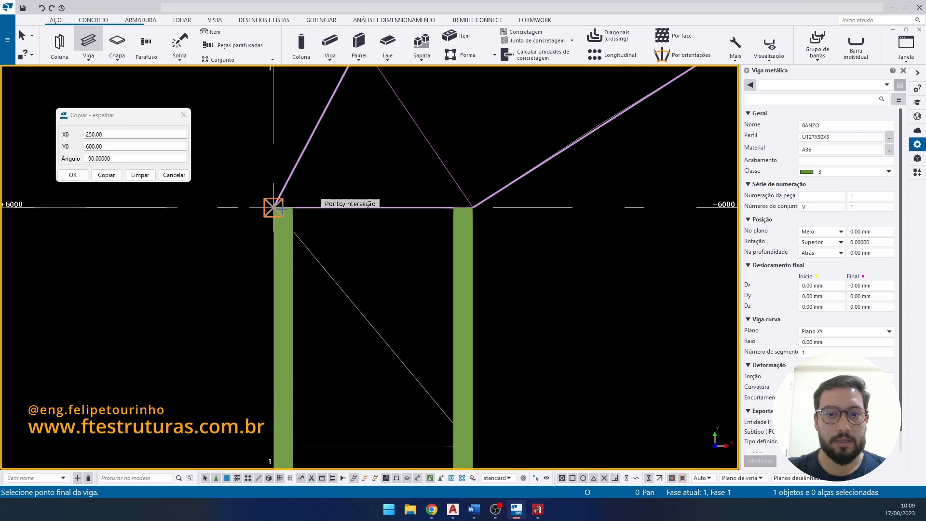
{"action": "left_click", "coordinate": [479, 209]}
{"action": "right_click", "coordinate": [453, 212]}
{"action": "left_click", "coordinate": [483, 220]}
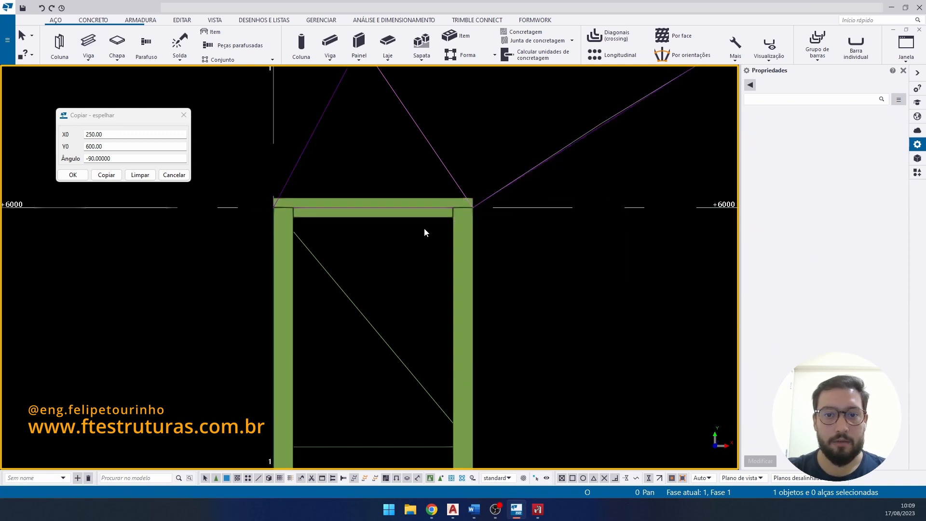
- Set the in-plane position of the column's upper horizontal beam to Direita and apply the change
{"action": "middle_click_drag", "start_coordinate": [424, 227], "coordinate": [468, 276], "text": "ctrl"}
{"action": "left_click", "coordinate": [410, 198]}
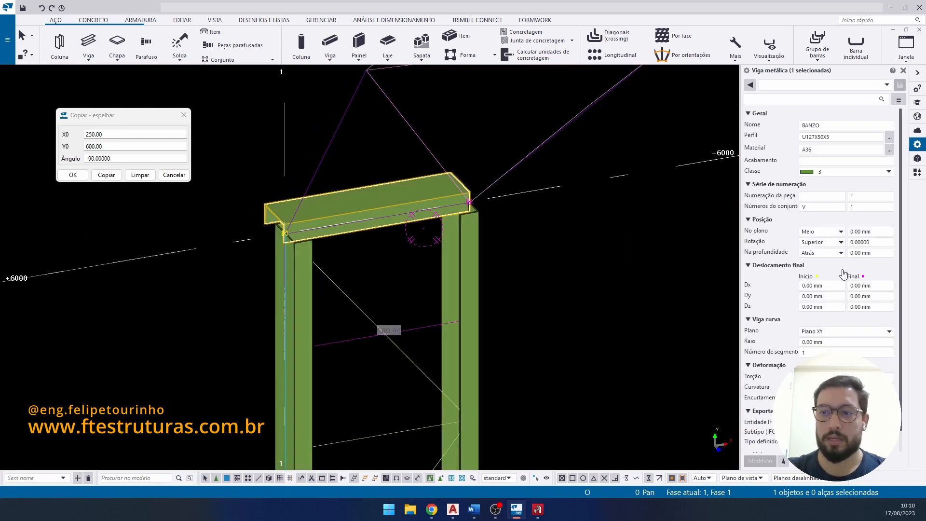
{"action": "left_click", "coordinate": [828, 232]}
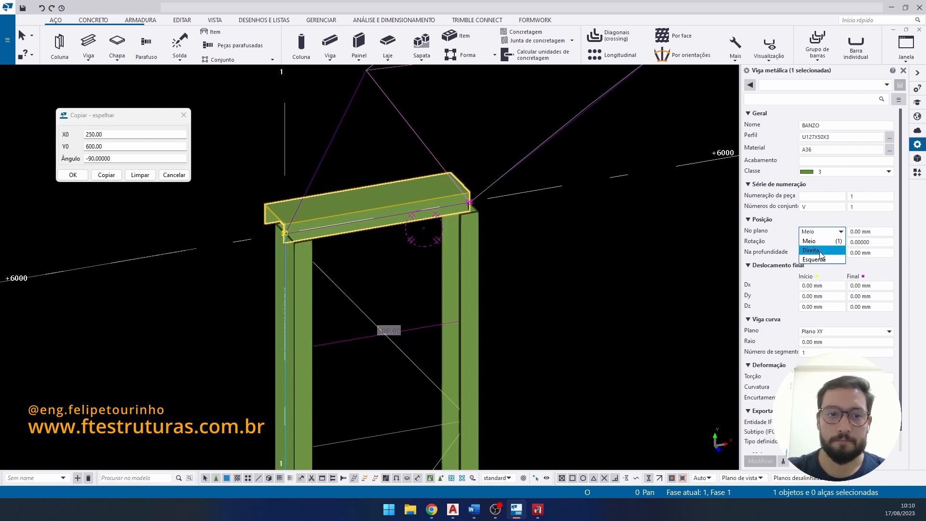
{"action": "left_click", "coordinate": [820, 251]}
{"action": "left_click", "coordinate": [760, 461]}
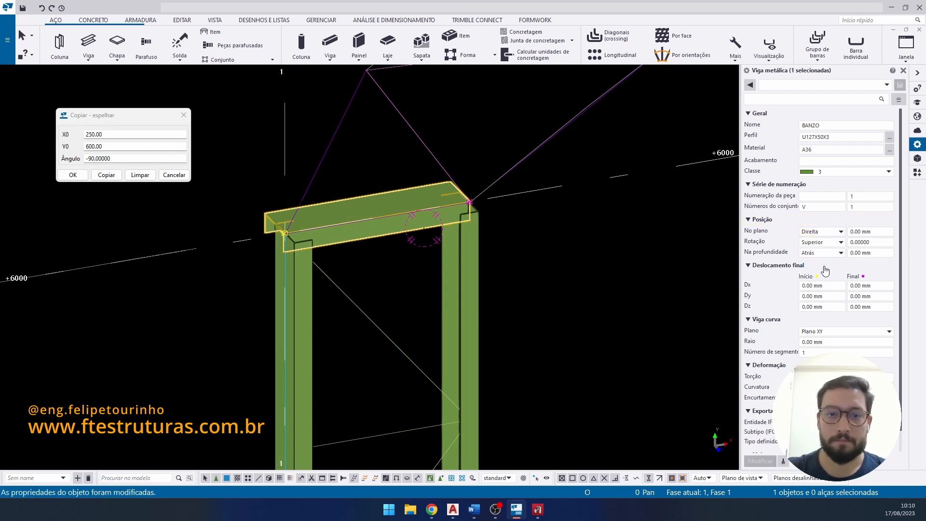
- Try the depth position Frente on the upper horizontal beam
{"action": "left_click", "coordinate": [837, 252]}
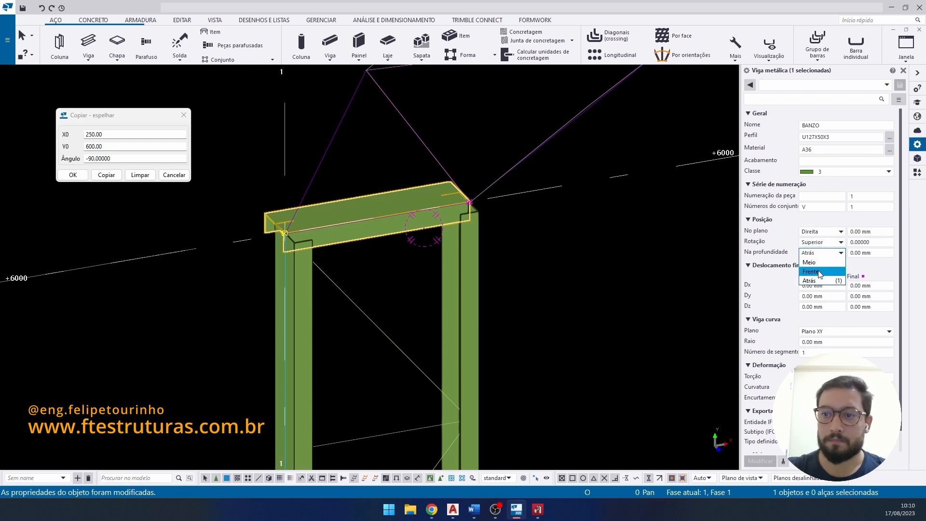
{"action": "left_click", "coordinate": [819, 272]}
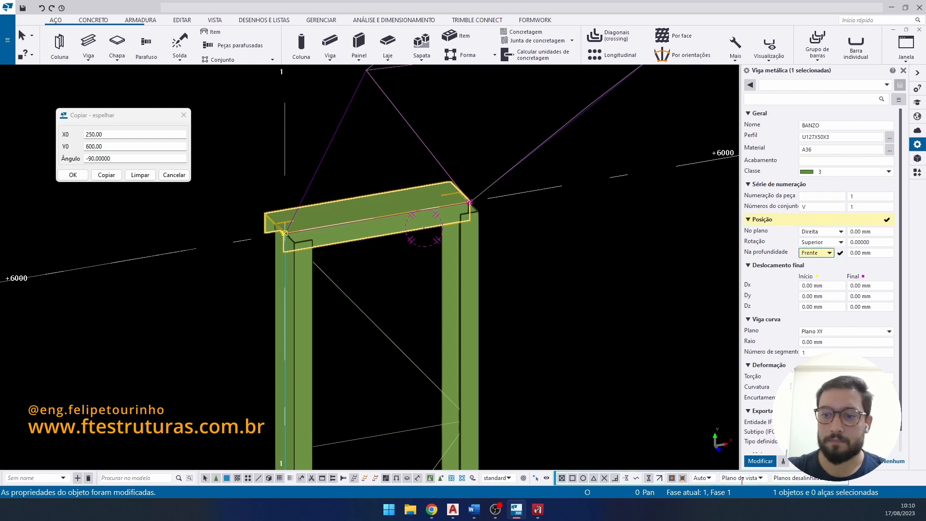
{"action": "left_click", "coordinate": [760, 460]}
- Set the upper horizontal beam's depth position to Meio, apply the change and deselect it
{"action": "left_click", "coordinate": [830, 252]}
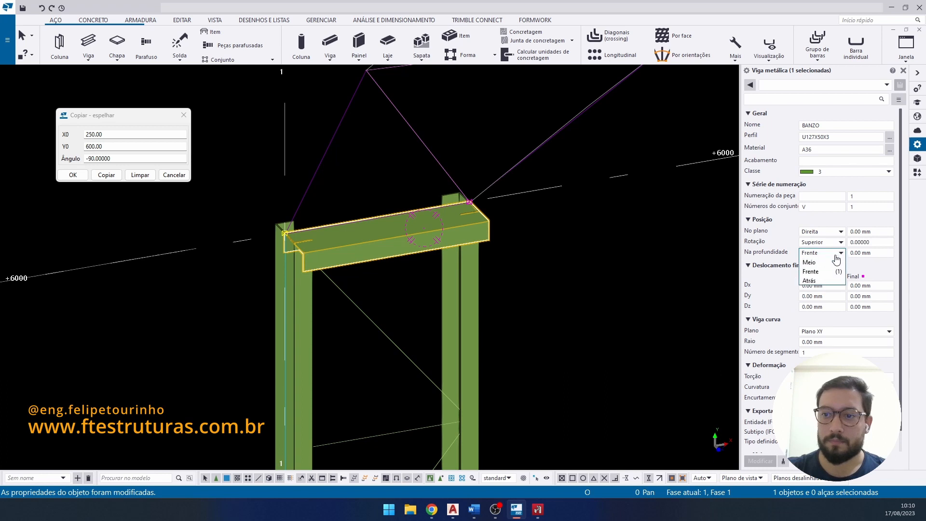
{"action": "left_click", "coordinate": [822, 263]}
{"action": "left_click", "coordinate": [761, 460]}
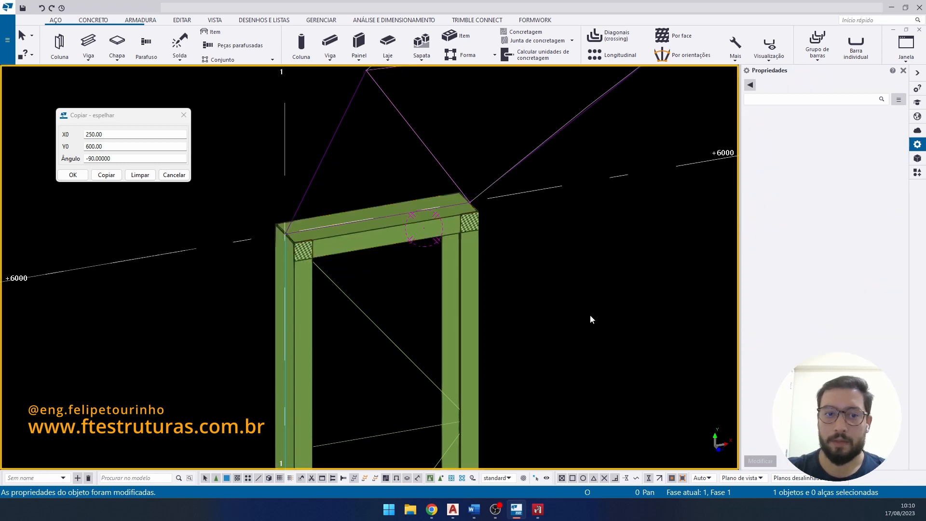
- Switch the tilted 3D view back to the plane view of the frame and deselect the upper beam
{"action": "left_click", "coordinate": [382, 233]}
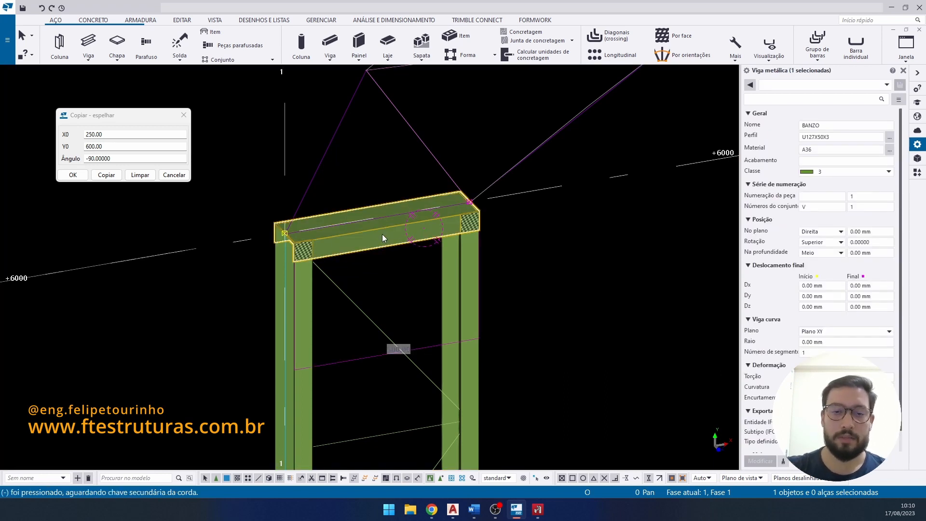
{"action": "key", "text": "p"}
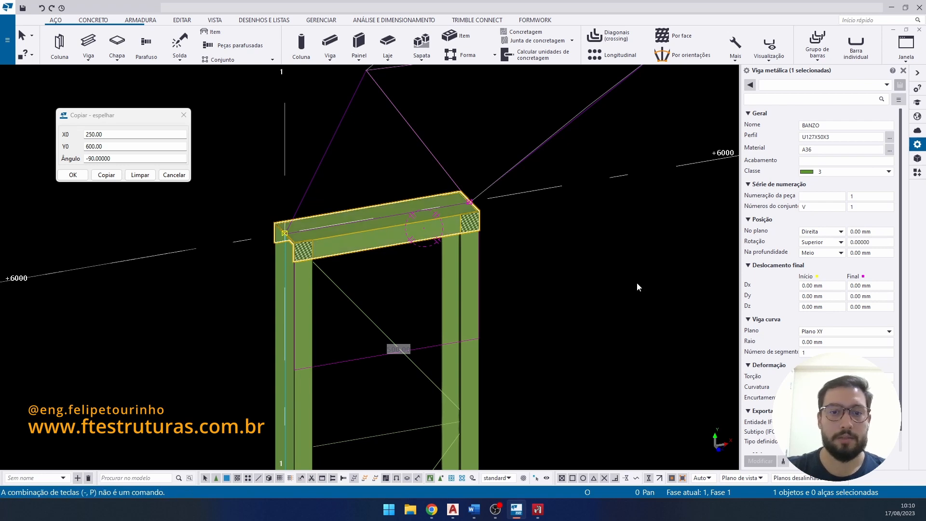
{"action": "left_click", "coordinate": [636, 282]}
{"action": "left_click", "coordinate": [435, 228]}
{"action": "key", "text": "ctrl+p"}
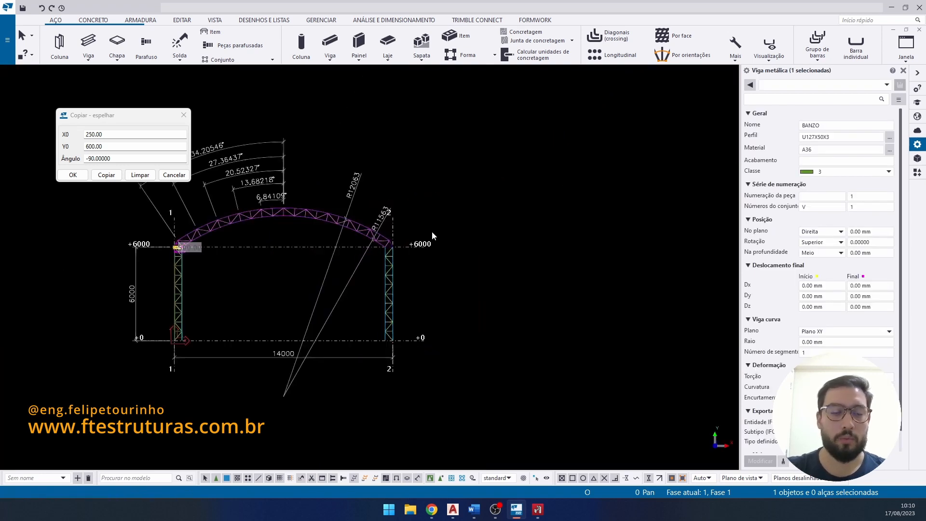
{"action": "left_click", "coordinate": [78, 254]}
- Mirror-copy the upper beam to the column base about a horizontal line at mid-height, with X0 500, Y0 3000 and angle 0
{"action": "scroll", "coordinate": [331, 233], "scroll_direction": "up", "scroll_amount": 6}
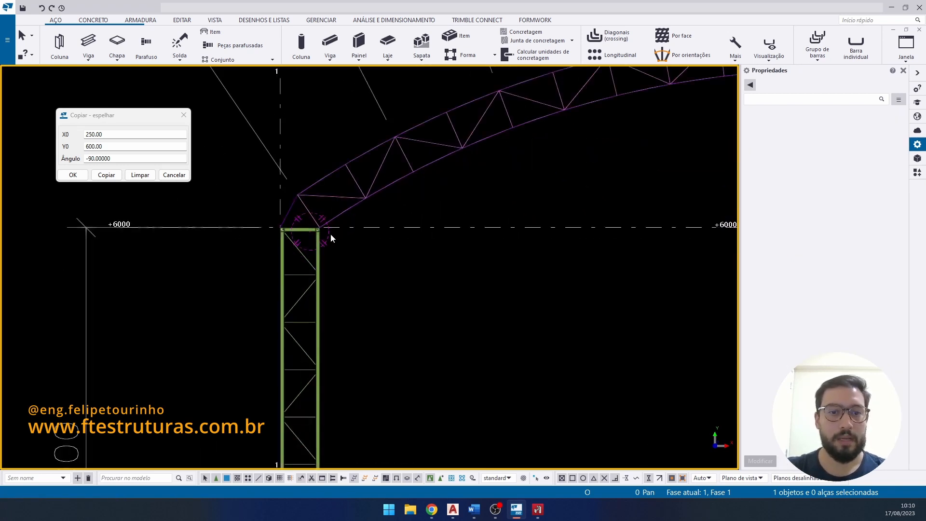
{"action": "scroll", "coordinate": [331, 233], "scroll_direction": "down", "scroll_amount": 8}
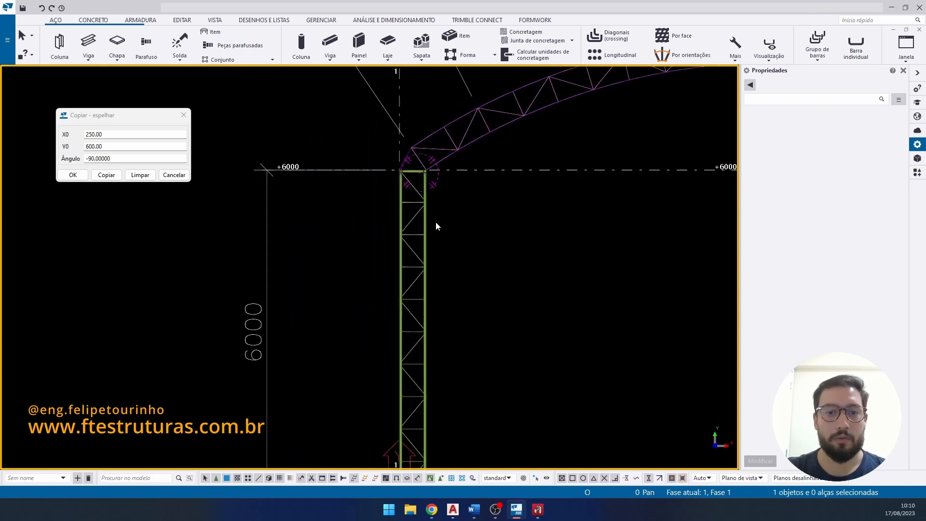
{"action": "scroll", "coordinate": [415, 145], "scroll_direction": "up", "scroll_amount": 6}
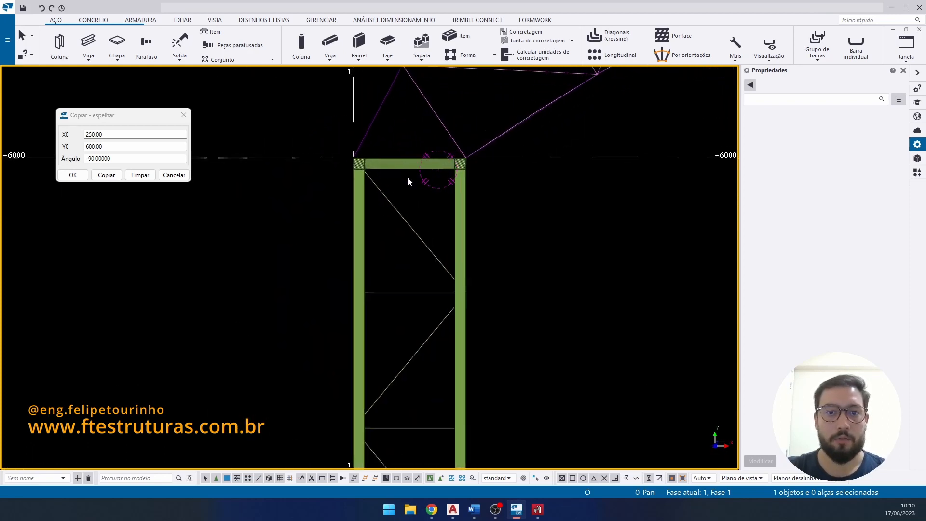
{"action": "left_click", "coordinate": [419, 164]}
{"action": "right_click", "coordinate": [521, 194]}
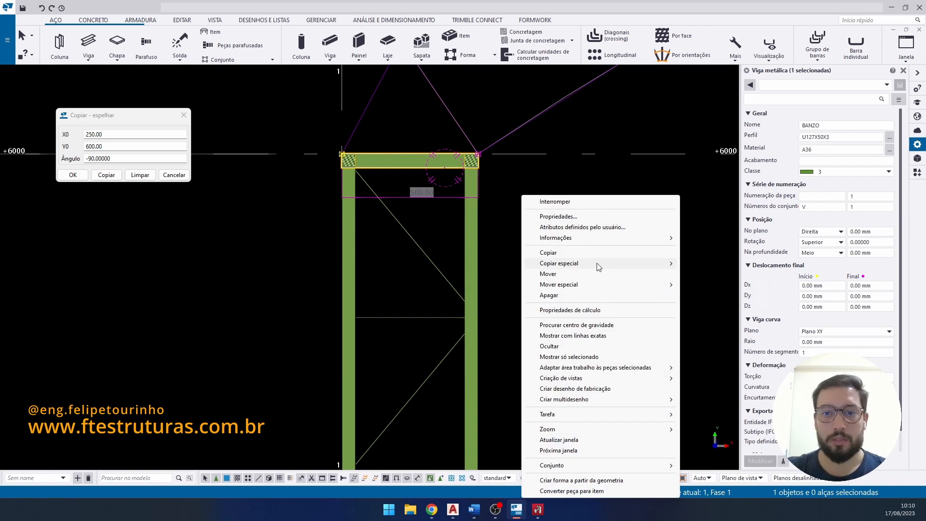
{"action": "mouse_move", "coordinate": [597, 265]}
{"action": "left_click", "coordinate": [726, 285]}
{"action": "scroll", "coordinate": [506, 255], "scroll_direction": "down", "scroll_amount": 6}
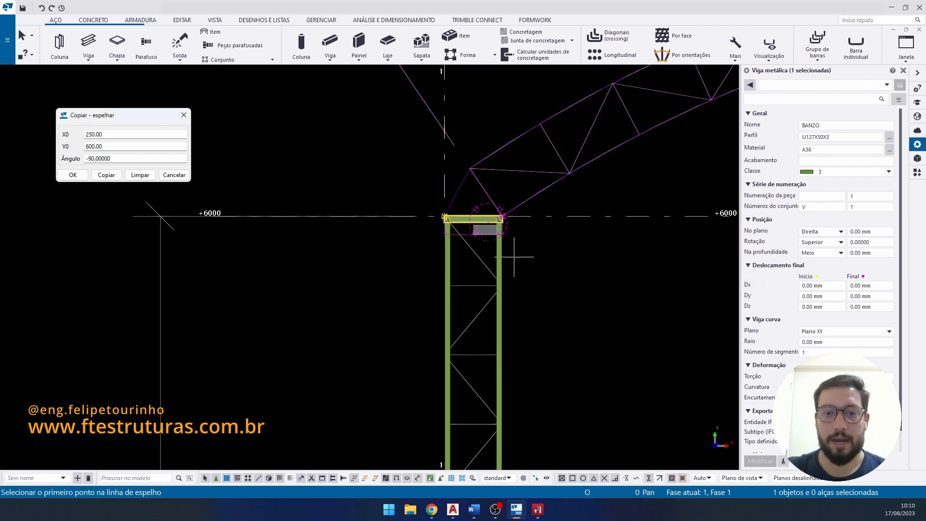
{"action": "left_click", "coordinate": [343, 269]}
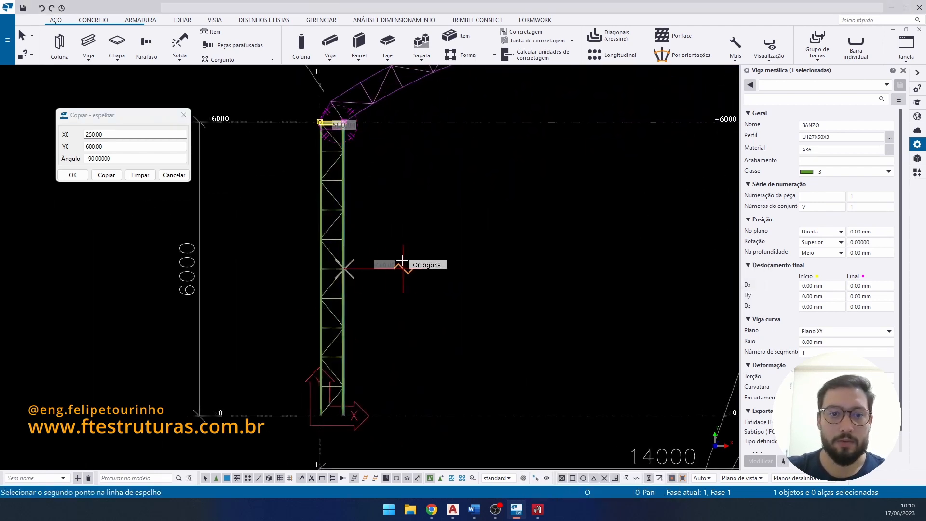
{"action": "left_click", "coordinate": [412, 268]}
{"action": "scroll", "coordinate": [317, 434], "scroll_direction": "up", "scroll_amount": 5}
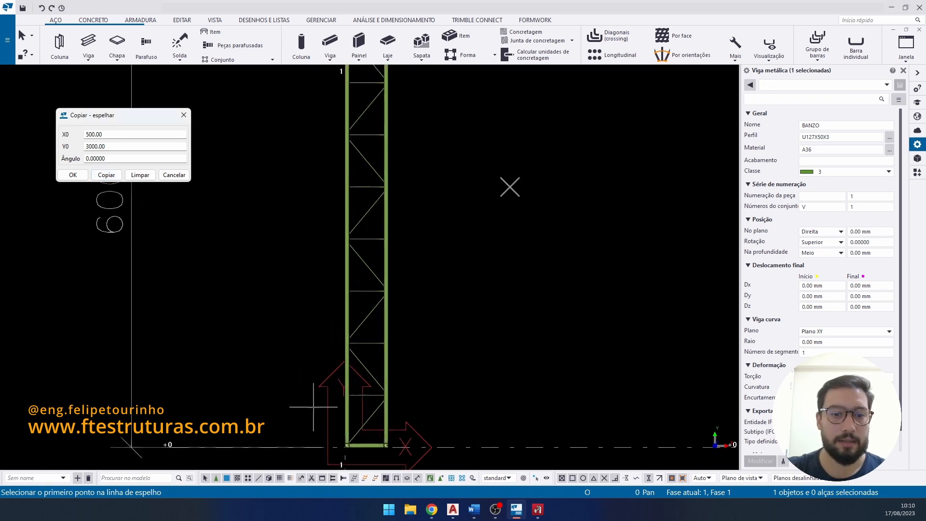
{"action": "right_click", "coordinate": [336, 262]}
{"action": "left_click", "coordinate": [393, 268]}
- Cut the base beam's right end with a diagonal cut line from the chord's inner corner to the outer corner, removing the outer side
{"action": "scroll", "coordinate": [369, 313], "scroll_direction": "up", "scroll_amount": 4}
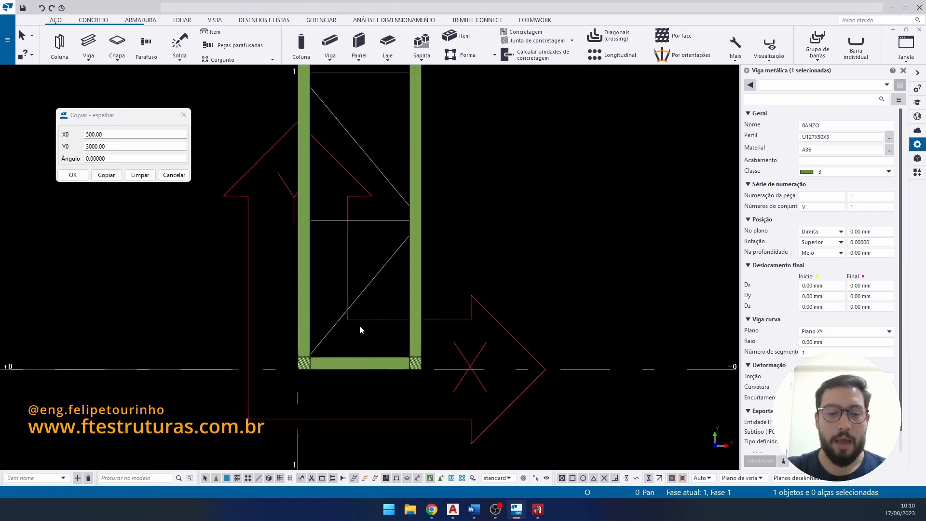
{"action": "scroll", "coordinate": [410, 338], "scroll_direction": "up", "scroll_amount": 3}
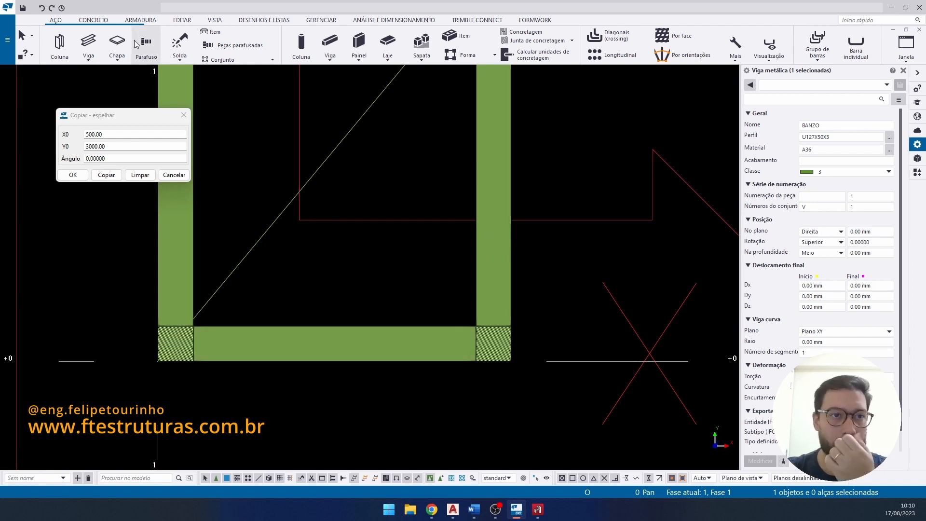
{"action": "left_click", "coordinate": [182, 20]}
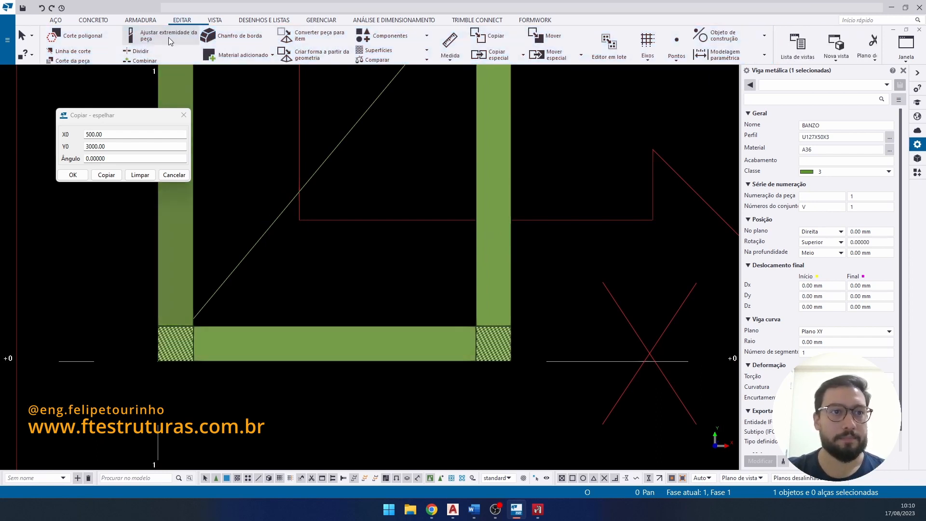
{"action": "left_click", "coordinate": [98, 47]}
{"action": "scroll", "coordinate": [447, 309], "scroll_direction": "up", "scroll_amount": 2}
{"action": "left_click", "coordinate": [440, 334]}
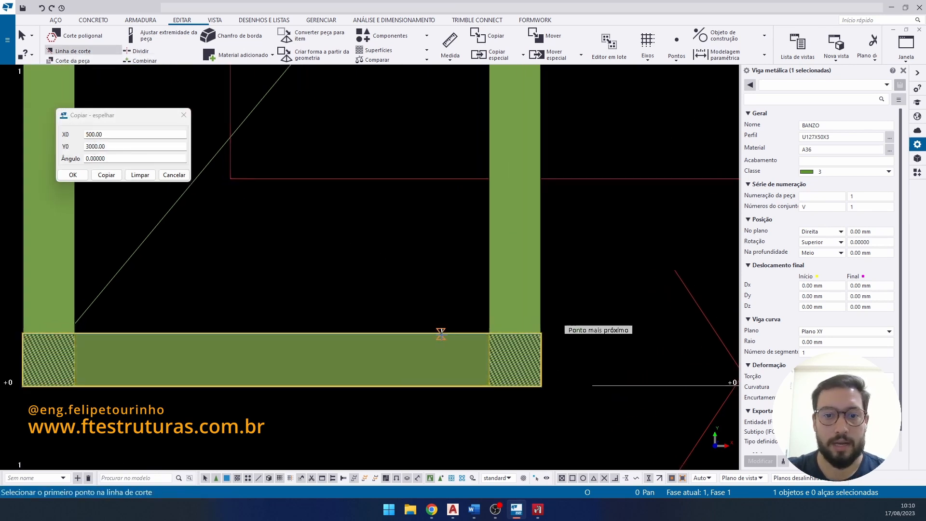
{"action": "left_click", "coordinate": [488, 333]}
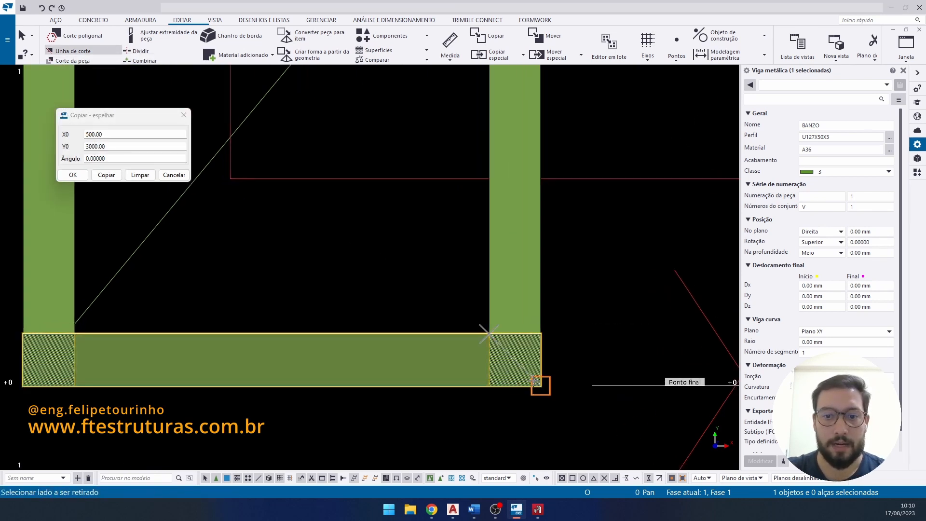
{"action": "left_click", "coordinate": [540, 385]}
{"action": "left_click", "coordinate": [541, 344]}
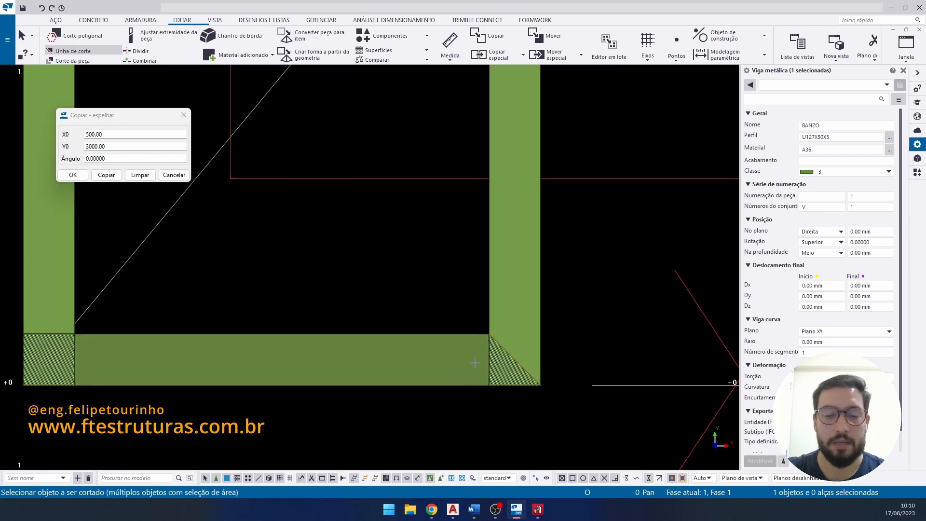
- Cut the right chord's lower end with a diagonal cut line from the inner to the outer corner, removing the base beam side
{"action": "left_click", "coordinate": [506, 300]}
{"action": "left_click", "coordinate": [488, 333]}
{"action": "left_click", "coordinate": [540, 385]}
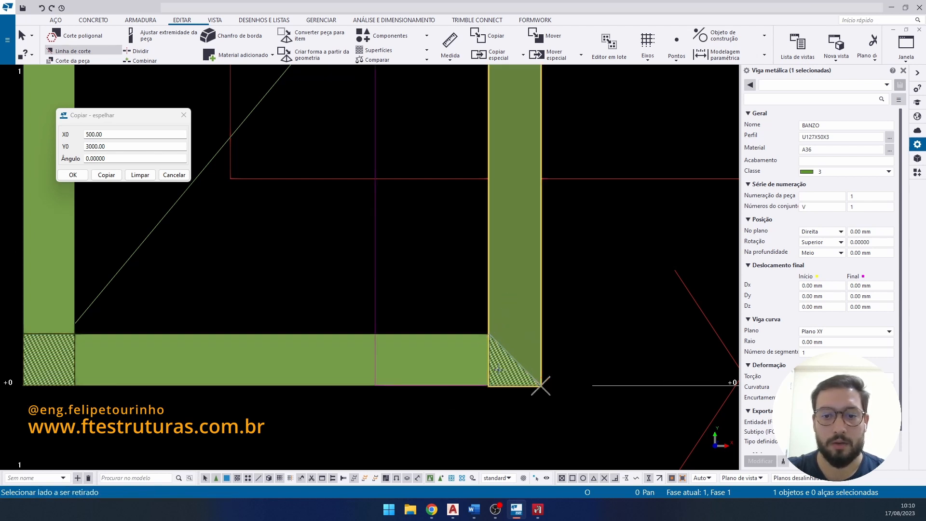
{"action": "left_click", "coordinate": [504, 373]}
- Cut the base beam's left end with a diagonal cut line from the inner to the outer corner, removing the outer side
{"action": "middle_click_drag", "start_coordinate": [129, 346], "coordinate": [289, 333]}
{"action": "left_click", "coordinate": [243, 334]}
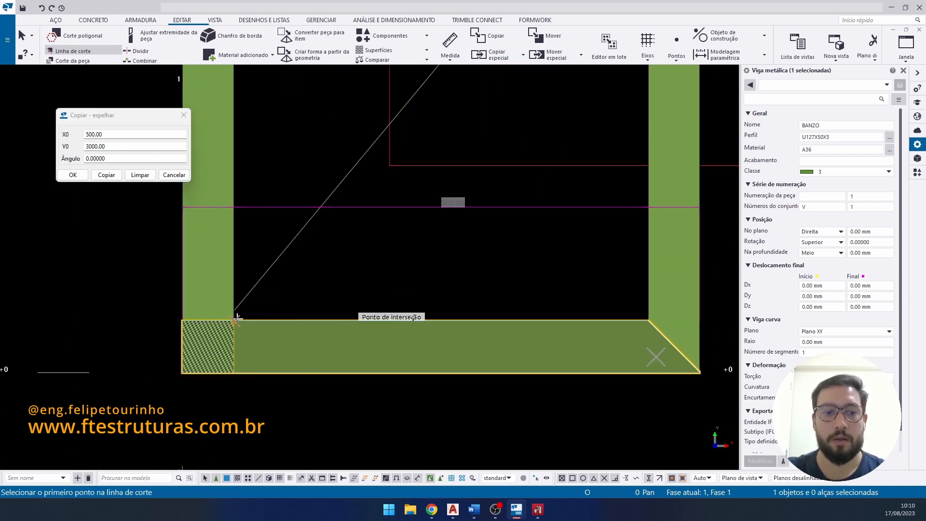
{"action": "left_click", "coordinate": [234, 320]}
{"action": "left_click", "coordinate": [183, 372]}
{"action": "left_click", "coordinate": [188, 341]}
- Cut the left chord's lower end along the same corner diagonal, removing the base beam side
{"action": "left_click", "coordinate": [221, 295]}
{"action": "left_click", "coordinate": [234, 320]}
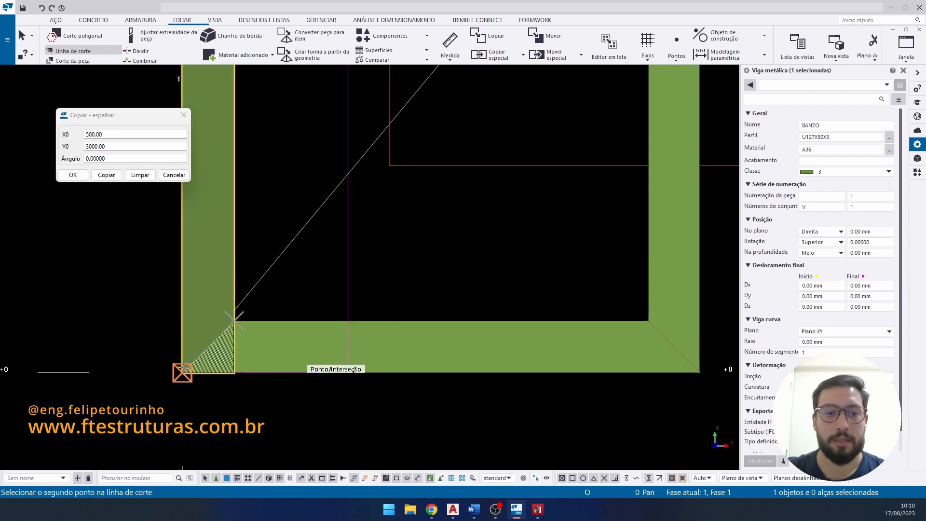
{"action": "left_click", "coordinate": [215, 358]}
- Mitre the column's upper-left corner by cutting the upper beam's left end and the left chord's top end along the corner diagonal
{"action": "scroll", "coordinate": [353, 213], "scroll_direction": "down", "scroll_amount": 10}
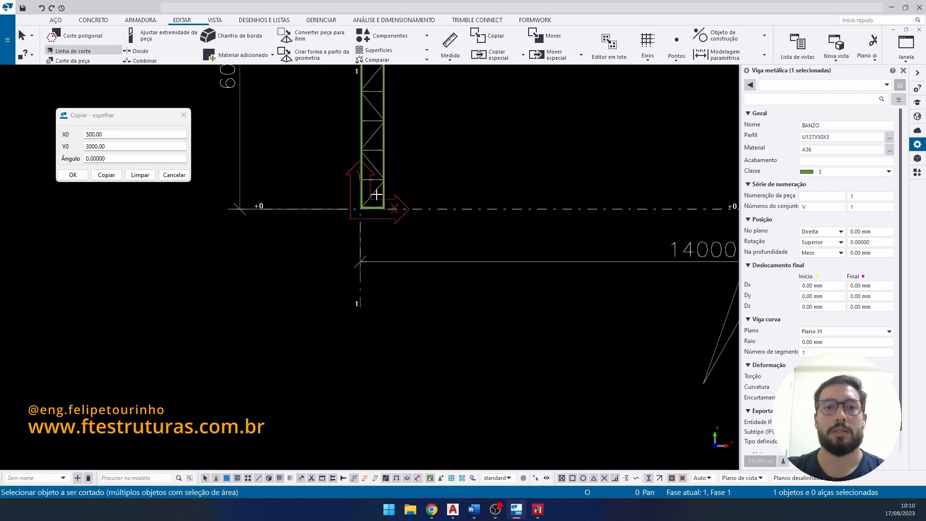
{"action": "middle_click_drag", "start_coordinate": [376, 194], "coordinate": [352, 400]}
{"action": "scroll", "coordinate": [352, 115], "scroll_direction": "up", "scroll_amount": 10}
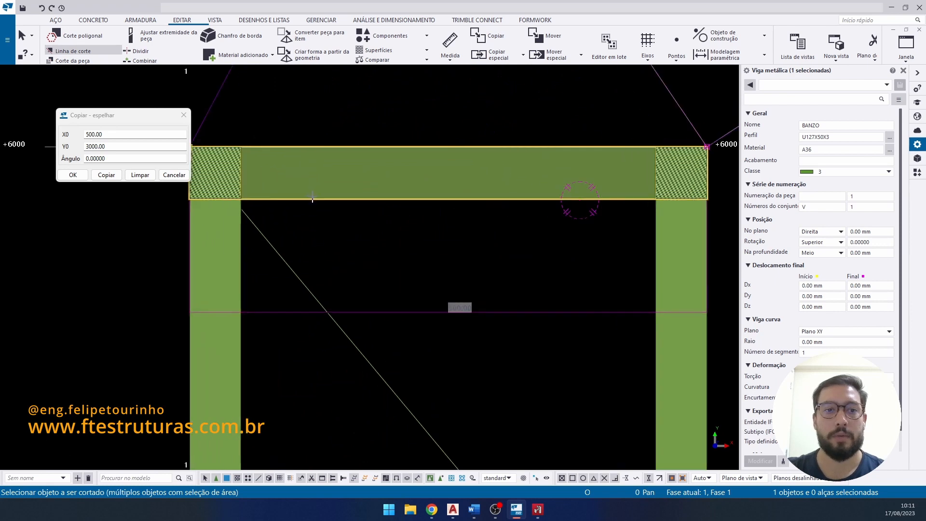
{"action": "left_click", "coordinate": [339, 122]}
{"action": "left_click", "coordinate": [241, 198]}
{"action": "middle_click_drag", "start_coordinate": [190, 147], "coordinate": [280, 166]}
{"action": "left_click", "coordinate": [279, 168]}
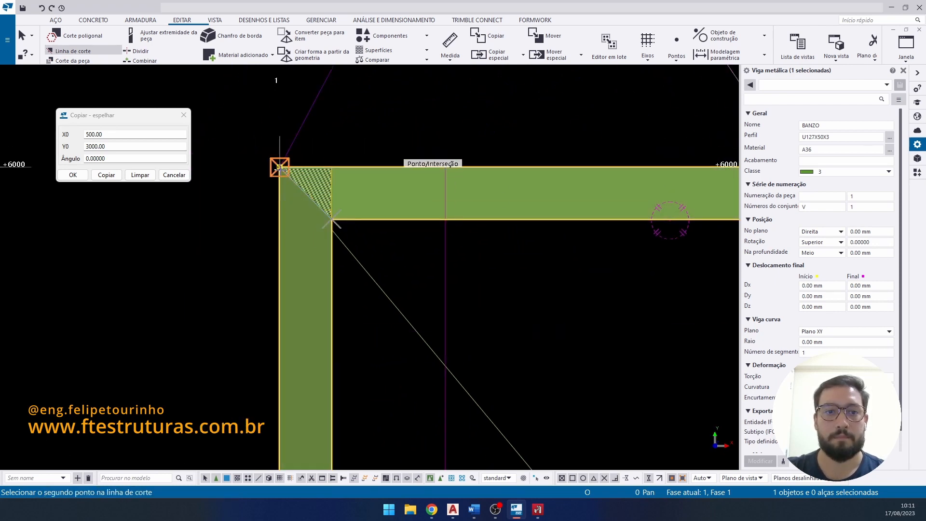
{"action": "left_click", "coordinate": [297, 178]}
- Mitre the column's upper-right corner with diagonal cut lines on the upper beam and right chord, and end the cut command
{"action": "scroll", "coordinate": [297, 178], "scroll_direction": "down", "scroll_amount": 5}
{"action": "middle_click_drag", "start_coordinate": [402, 173], "coordinate": [282, 180]}
{"action": "scroll", "coordinate": [282, 181], "scroll_direction": "up", "scroll_amount": 3}
{"action": "left_click", "coordinate": [373, 192]}
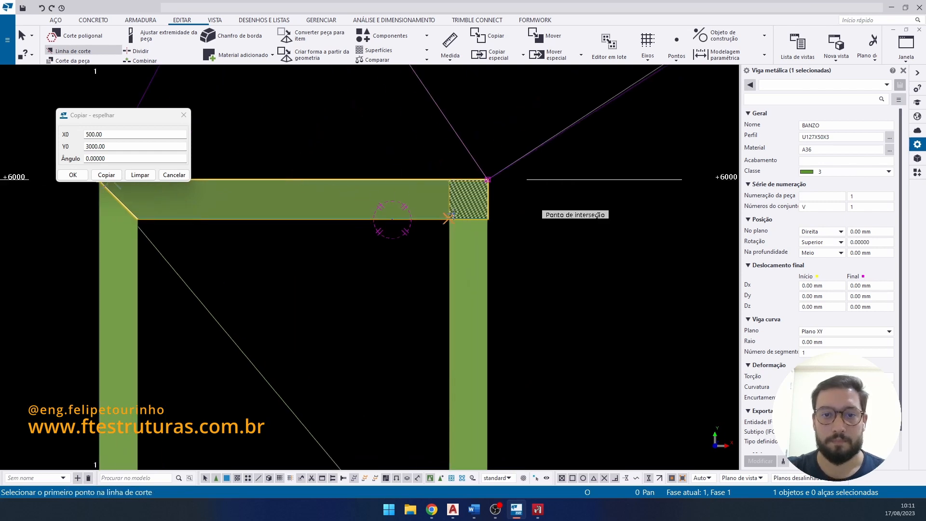
{"action": "left_click", "coordinate": [450, 219]}
{"action": "left_click", "coordinate": [486, 179]}
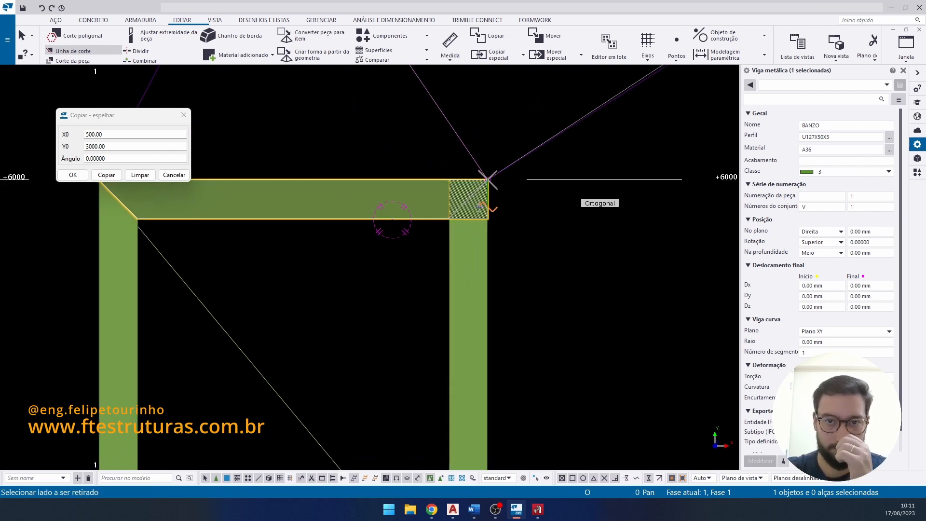
{"action": "left_click", "coordinate": [446, 216]}
{"action": "left_click", "coordinate": [488, 180]}
{"action": "left_click", "coordinate": [460, 167]}
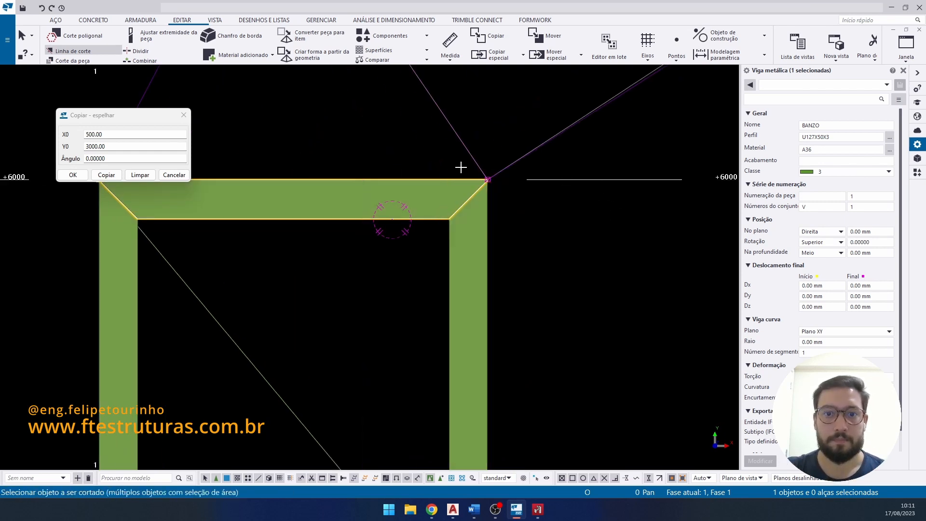
{"action": "right_click", "coordinate": [461, 167]}
{"action": "left_click", "coordinate": [482, 174]}
{"action": "left_click", "coordinate": [533, 247]}
- Start a new steel beam and name it DIAGONAL E MONTANTE
{"action": "scroll", "coordinate": [533, 247], "scroll_direction": "down", "scroll_amount": 8}
{"action": "middle_click_drag", "start_coordinate": [533, 247], "coordinate": [428, 168]}
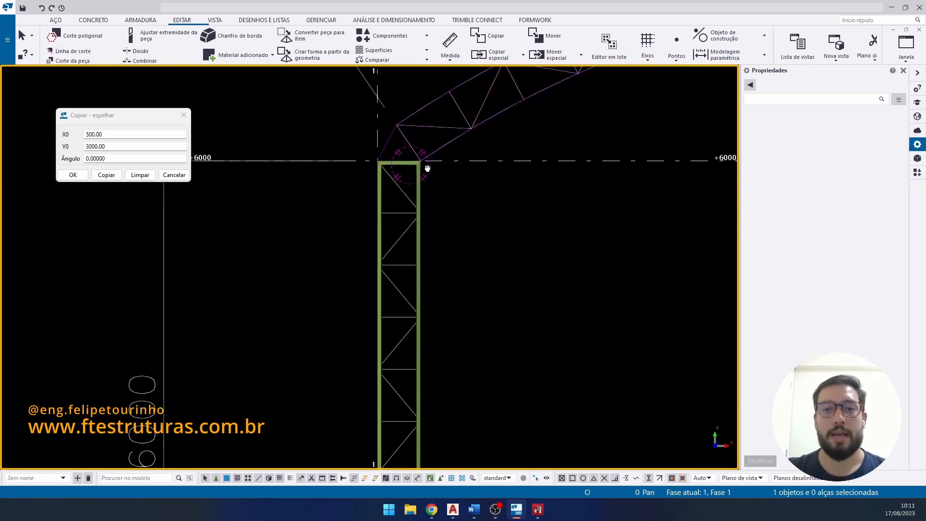
{"action": "scroll", "coordinate": [418, 205], "scroll_direction": "down", "scroll_amount": 5}
{"action": "scroll", "coordinate": [334, 196], "scroll_direction": "up", "scroll_amount": 3}
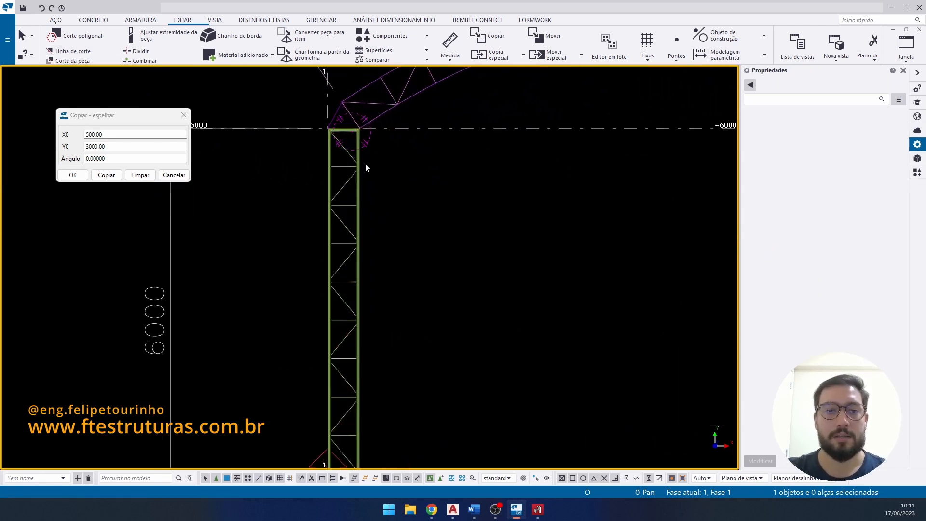
{"action": "scroll", "coordinate": [365, 163], "scroll_direction": "down", "scroll_amount": 3}
{"action": "scroll", "coordinate": [375, 190], "scroll_direction": "up", "scroll_amount": 2}
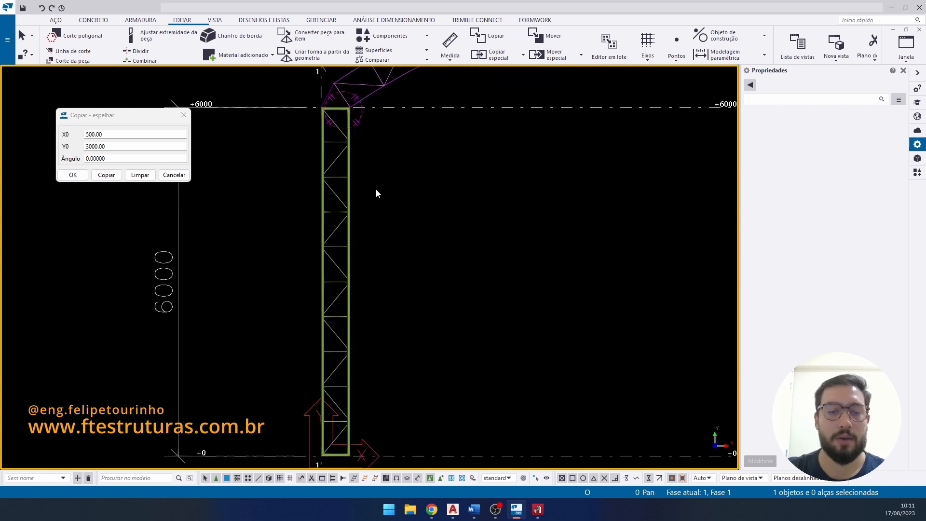
{"action": "scroll", "coordinate": [377, 173], "scroll_direction": "down", "scroll_amount": 1}
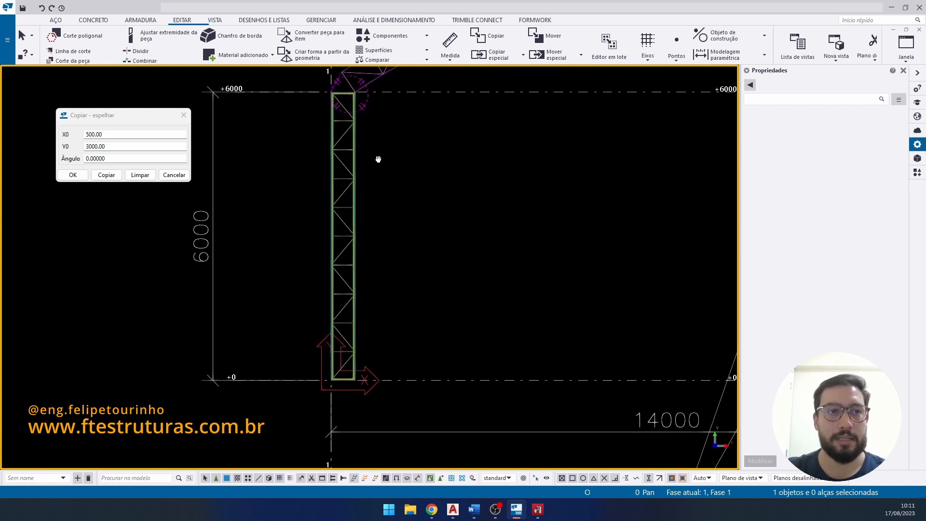
{"action": "left_click", "coordinate": [56, 21]}
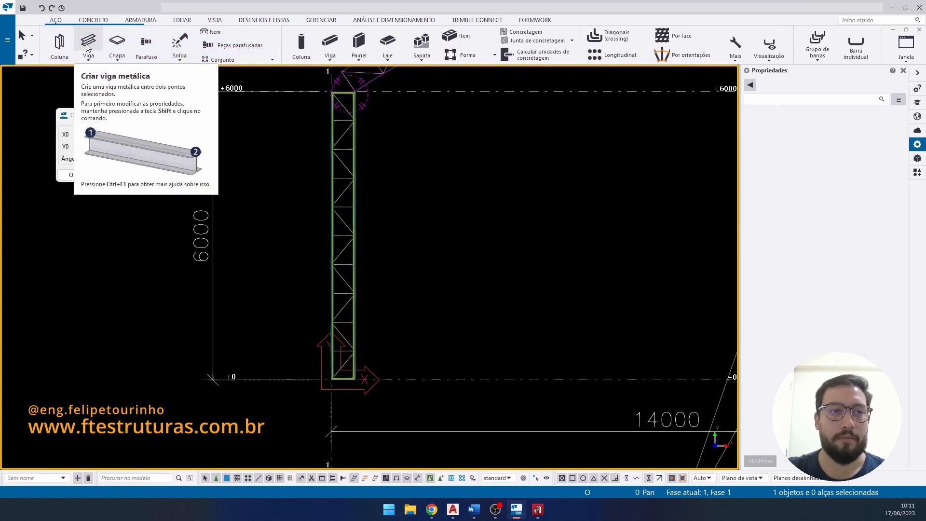
{"action": "left_click", "coordinate": [88, 44]}
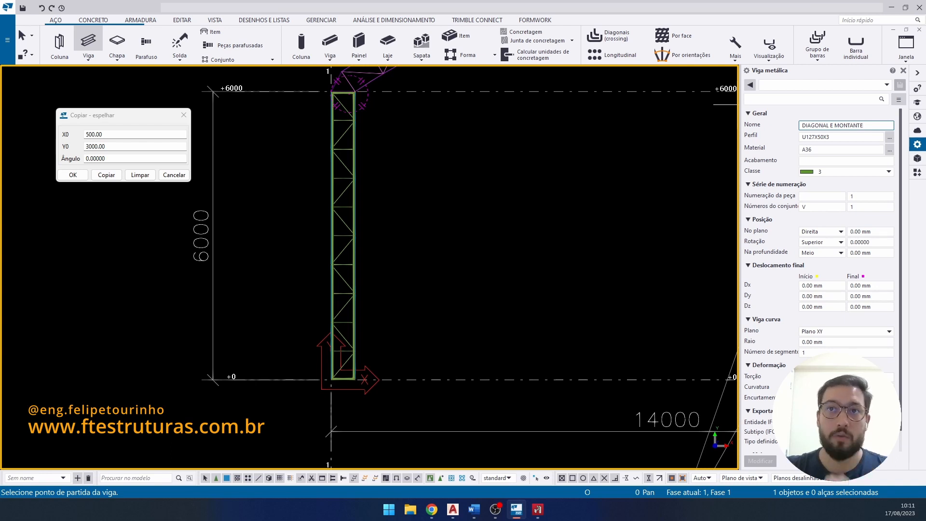
- Try the profile L1.1/4X1/8 for the new beam and replace it with L32X3.2
{"action": "key", "text": "alt+Tab"}
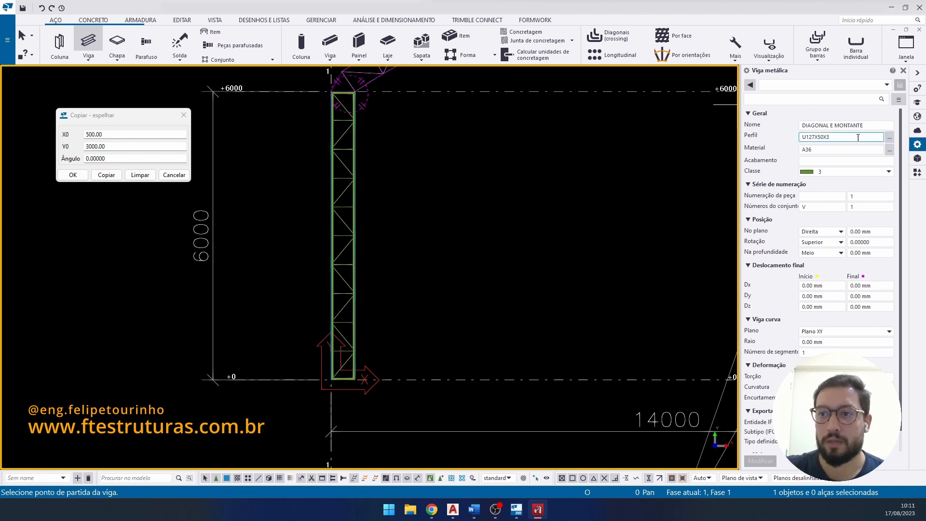
{"action": "left_click_drag", "start_coordinate": [857, 138], "coordinate": [791, 141]}
{"action": "type", "text": "L1.1/4X1/8"}
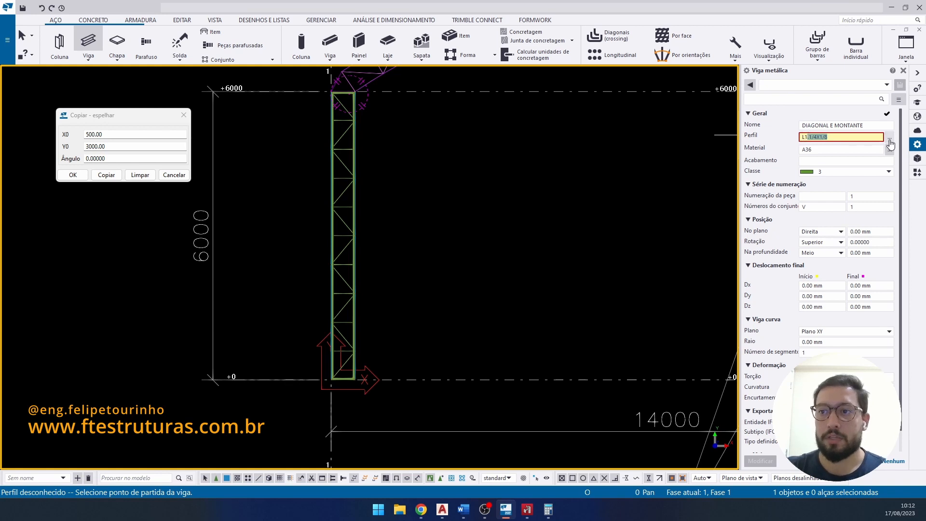
{"action": "left_click", "coordinate": [831, 137]}
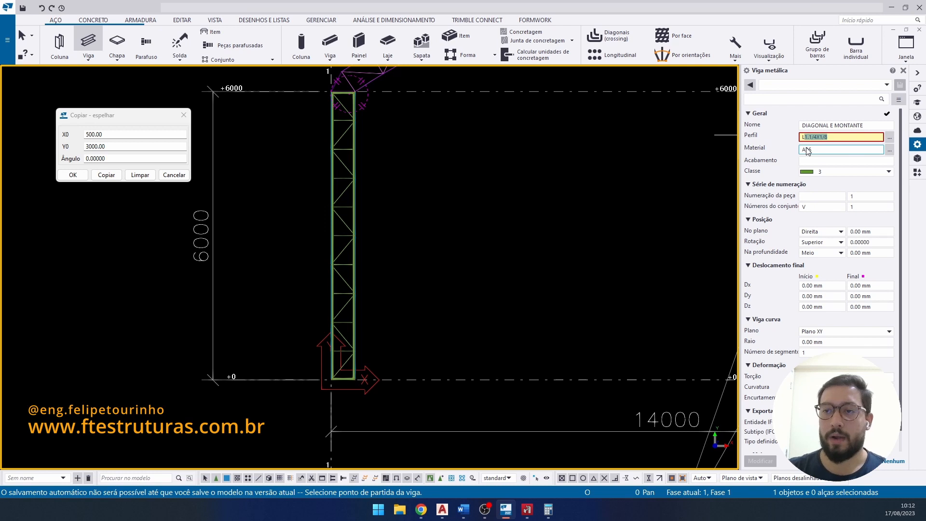
{"action": "type", "text": "L32X3.2"}
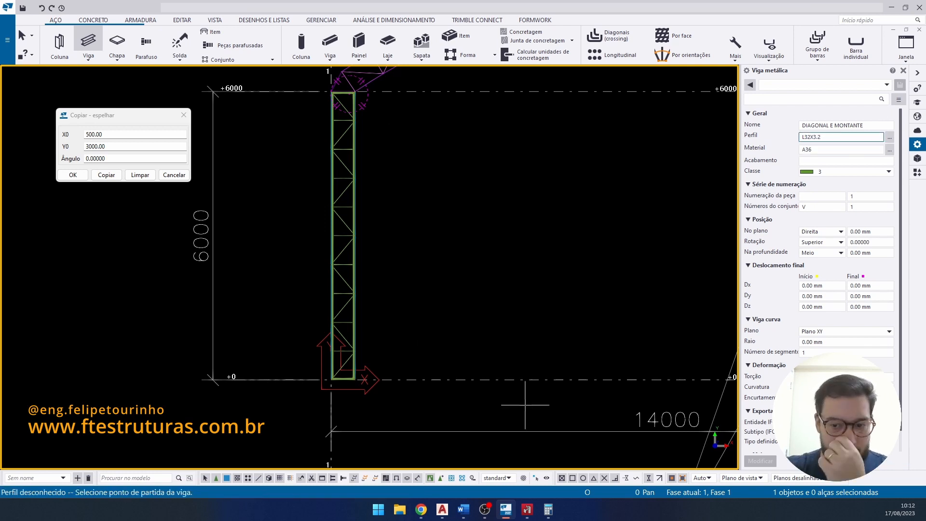
- Set the new beam's class to 4
{"action": "middle_click_drag", "start_coordinate": [525, 404], "coordinate": [494, 352]}
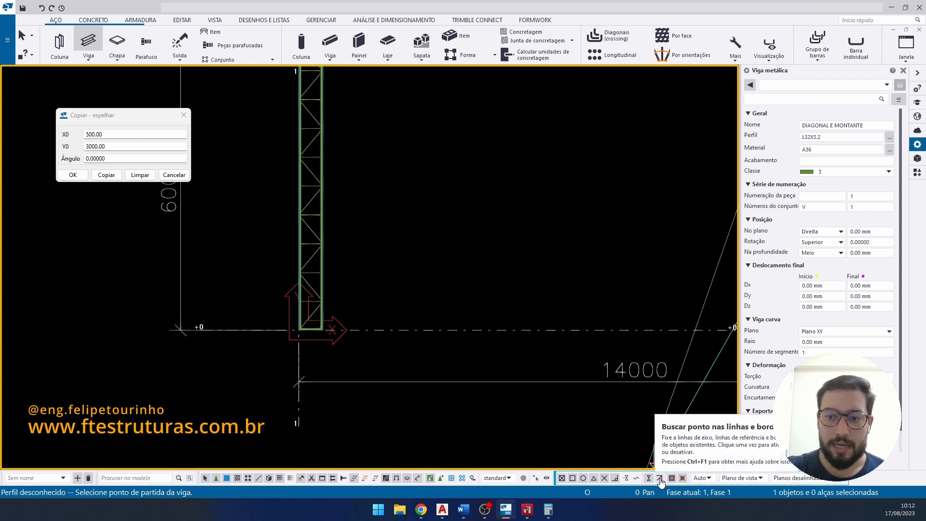
{"action": "scroll", "coordinate": [330, 311], "scroll_direction": "up", "scroll_amount": 5}
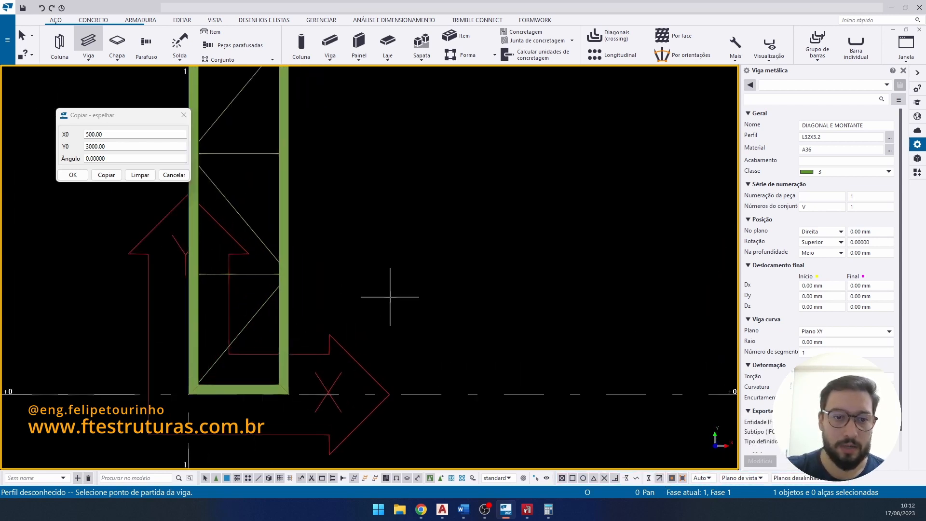
{"action": "middle_click_drag", "start_coordinate": [405, 291], "coordinate": [434, 281]}
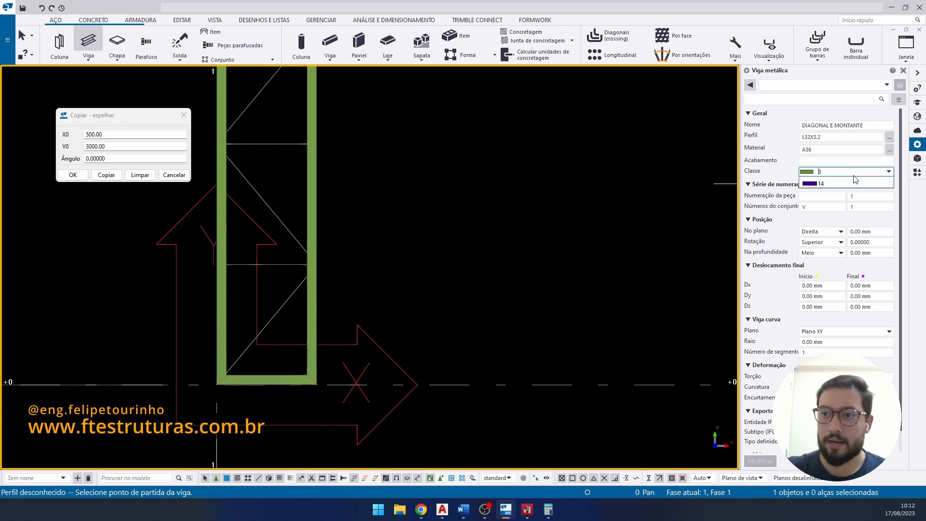
{"action": "left_click", "coordinate": [850, 172]}
{"action": "left_click", "coordinate": [837, 216]}
- Model the lowest diagonal from the column's bottom-left outer corner to the first horizontal web line's level on the right chord's outer edge
{"action": "scroll", "coordinate": [357, 307], "scroll_direction": "up", "scroll_amount": 1}
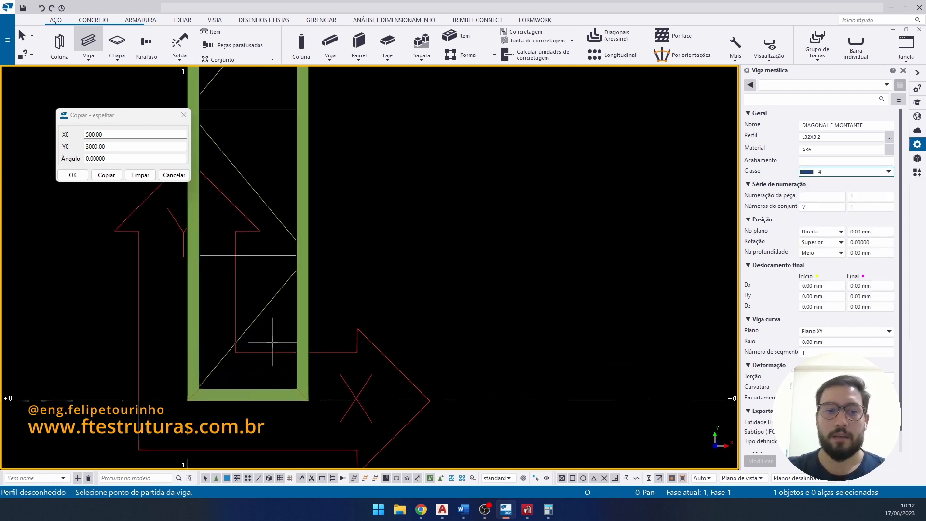
{"action": "left_click", "coordinate": [192, 400]}
{"action": "left_click", "coordinate": [309, 256]}
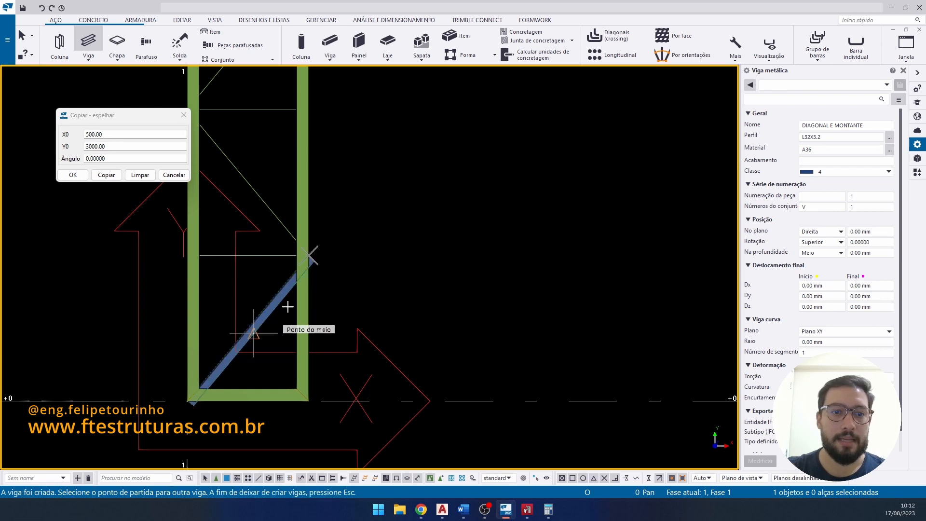
{"action": "right_click", "coordinate": [365, 277]}
{"action": "left_click", "coordinate": [388, 283]}
- Set the diagonal's in-plane position to Meio, apply the change and deselect it
{"action": "scroll", "coordinate": [265, 309], "scroll_direction": "up", "scroll_amount": 1}
{"action": "scroll", "coordinate": [389, 231], "scroll_direction": "up", "scroll_amount": 1}
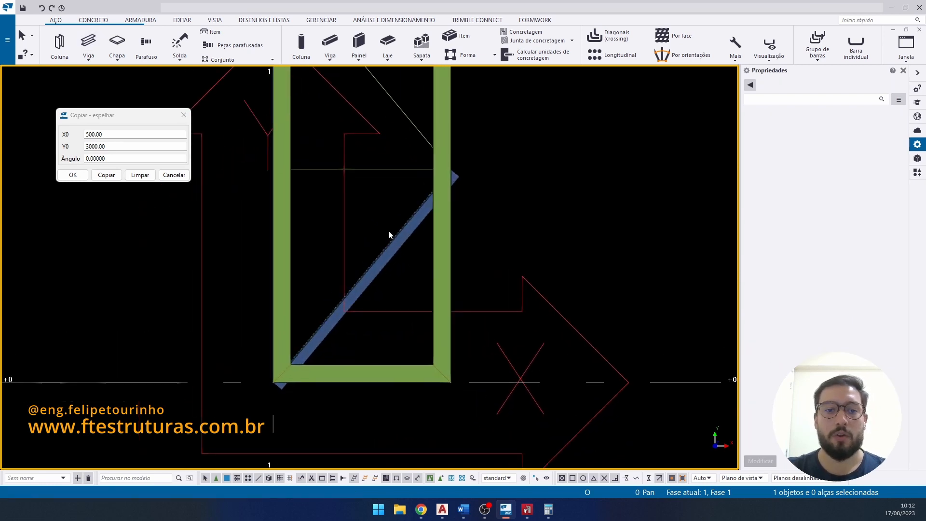
{"action": "middle_click_drag", "start_coordinate": [389, 231], "coordinate": [429, 279], "text": "ctrl"}
{"action": "scroll", "coordinate": [388, 238], "scroll_direction": "up", "scroll_amount": 5}
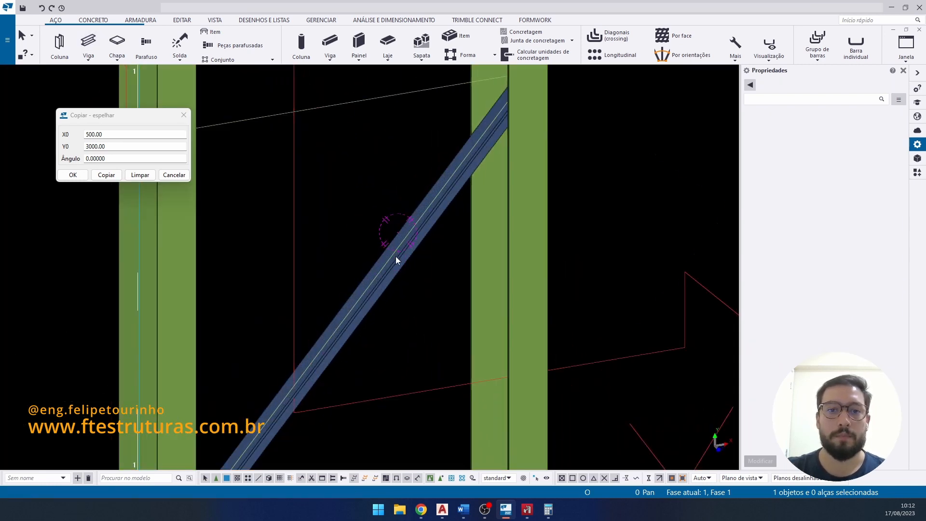
{"action": "left_click", "coordinate": [395, 256]}
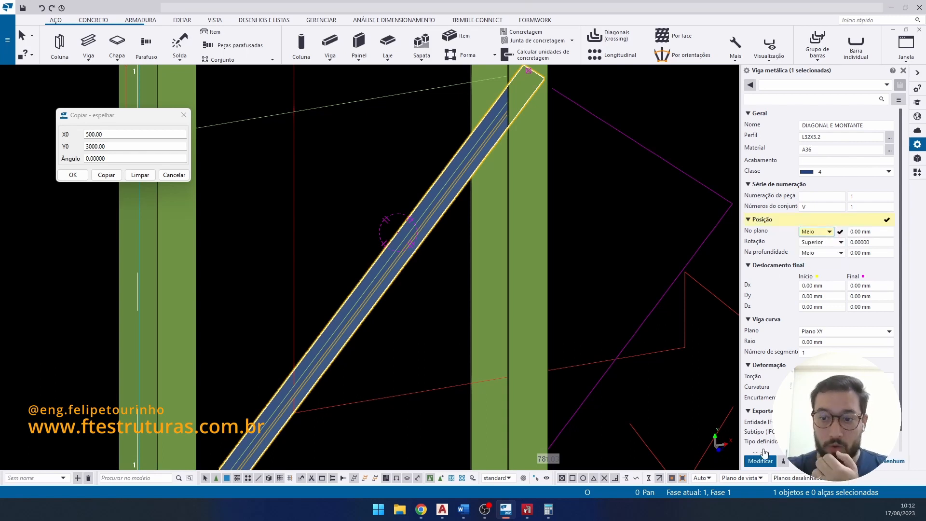
{"action": "left_click", "coordinate": [760, 460]}
{"action": "left_click", "coordinate": [574, 170]}
- Hide the right chord to expose the diagonal's upper end
{"action": "scroll", "coordinate": [489, 151], "scroll_direction": "down", "scroll_amount": 3}
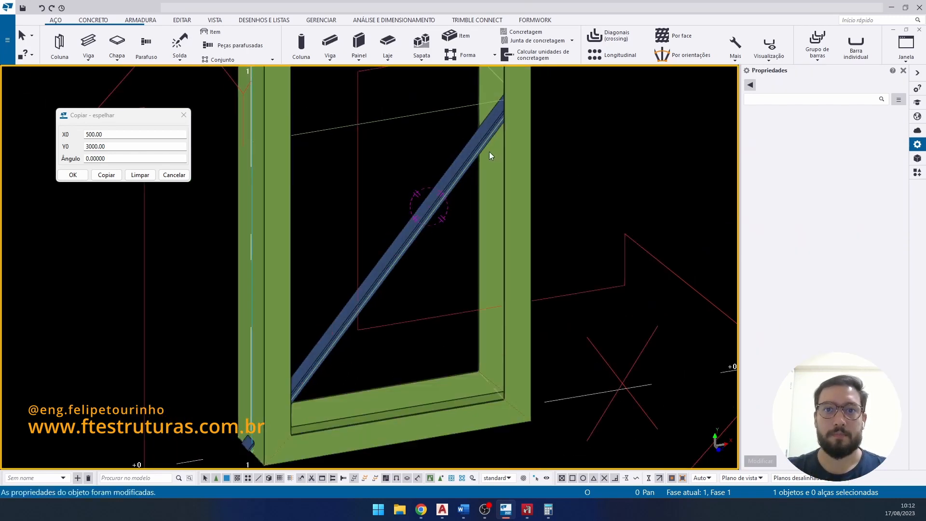
{"action": "middle_click_drag", "start_coordinate": [476, 144], "coordinate": [454, 222], "text": "ctrl"}
{"action": "left_click", "coordinate": [454, 222]}
{"action": "right_click", "coordinate": [454, 222]}
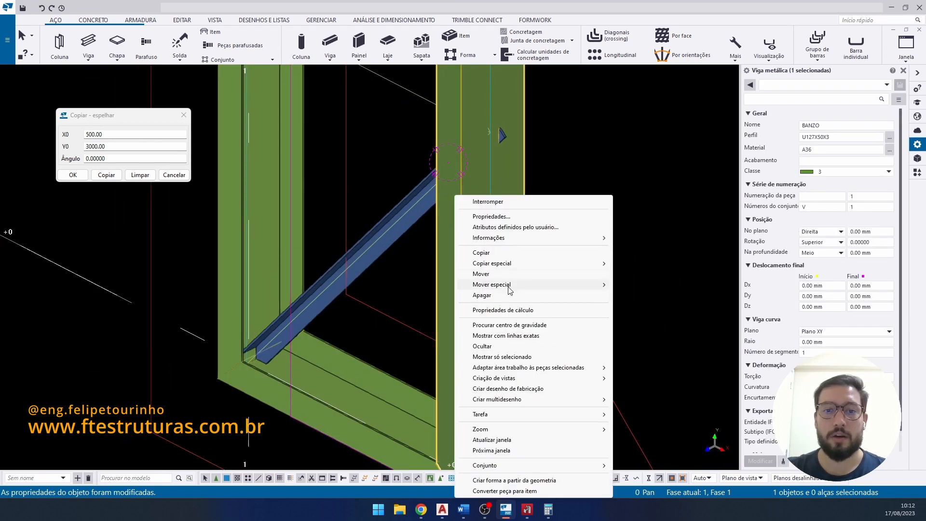
{"action": "key", "text": "Escape"}
- Set the diagonal's depth position to Frente, apply the change and deselect it
{"action": "scroll", "coordinate": [484, 174], "scroll_direction": "up", "scroll_amount": 3}
{"action": "left_click", "coordinate": [466, 154]}
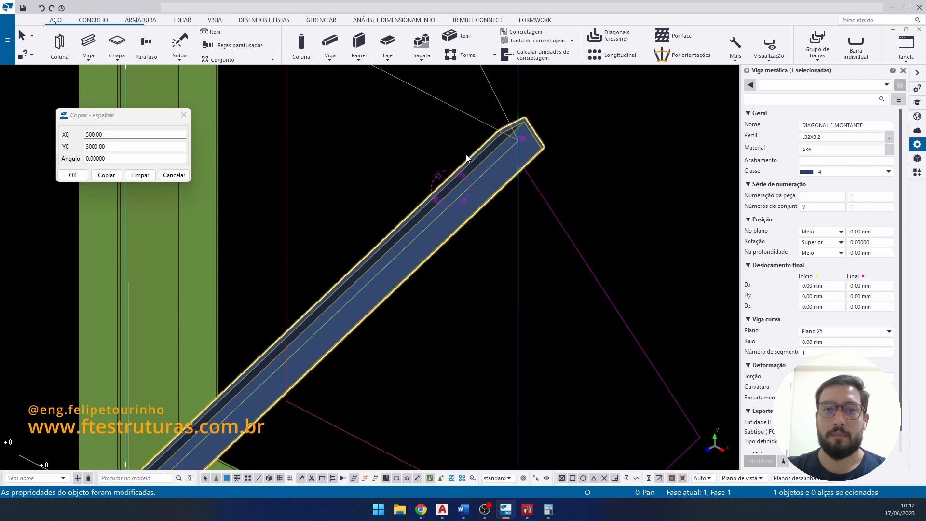
{"action": "left_click", "coordinate": [824, 253]}
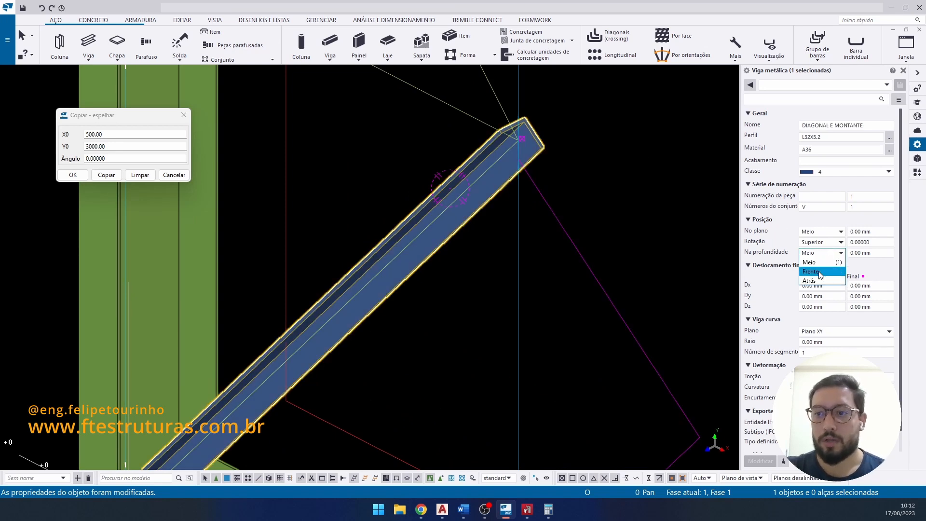
{"action": "left_click", "coordinate": [820, 270]}
{"action": "left_click", "coordinate": [760, 461]}
{"action": "left_click", "coordinate": [575, 224]}
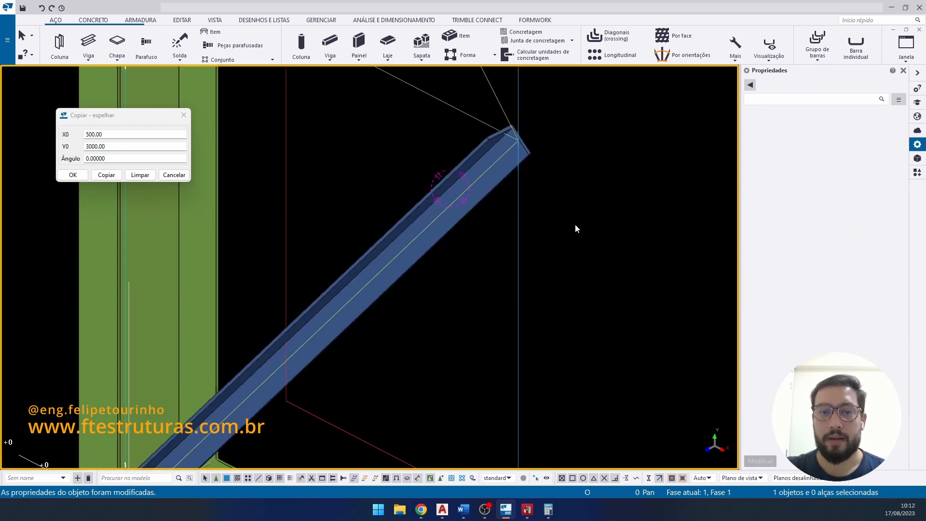
- Examine the diagonal's seating at the column's lower corner in 3D and return to the plane view of the frame
{"action": "scroll", "coordinate": [458, 279], "scroll_direction": "down", "scroll_amount": 2}
{"action": "middle_click_drag", "start_coordinate": [364, 322], "coordinate": [345, 323], "text": "ctrl"}
{"action": "left_click", "coordinate": [331, 340]}
{"action": "left_click_drag", "start_coordinate": [345, 322], "coordinate": [493, 448]}
{"action": "left_click", "coordinate": [451, 278]}
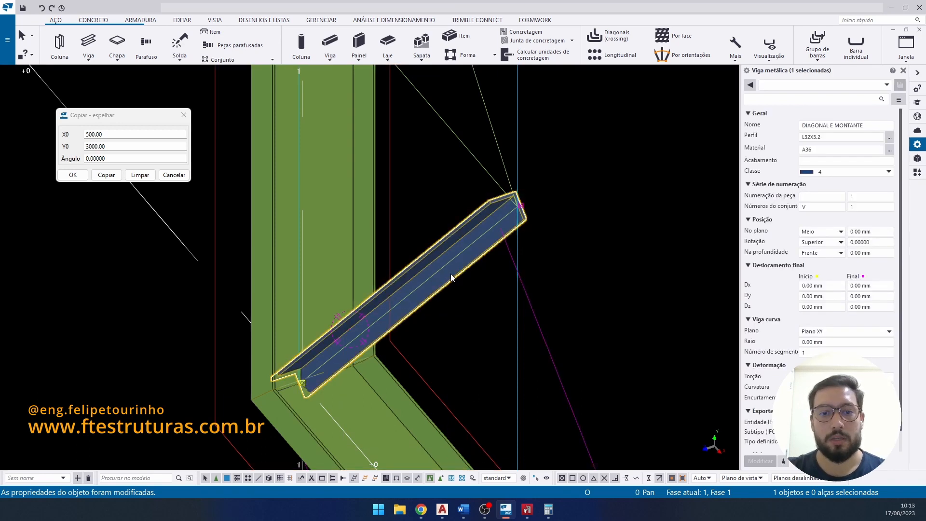
{"action": "key", "text": "ctrl+p"}
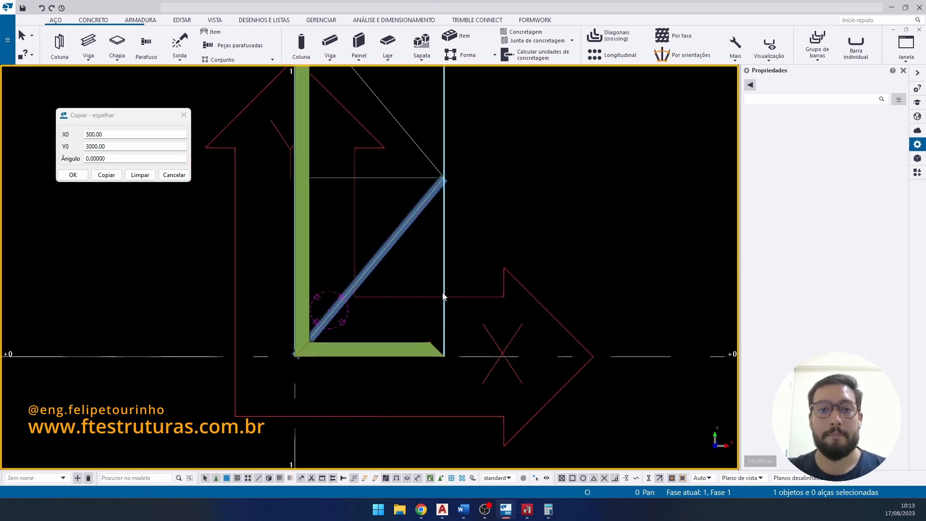
{"action": "scroll", "coordinate": [436, 207], "scroll_direction": "down", "scroll_amount": 2}
{"action": "scroll", "coordinate": [427, 162], "scroll_direction": "up", "scroll_amount": 3}
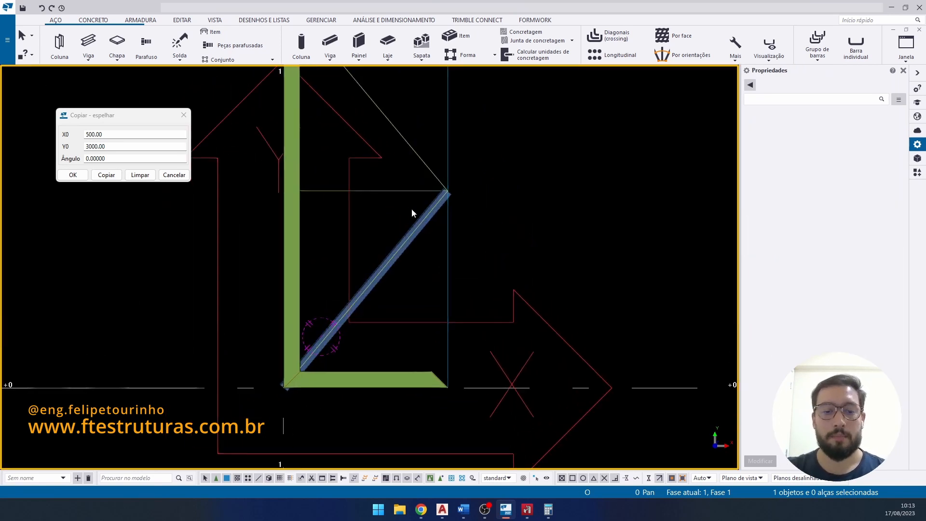
- Switch the view's parts to wireframe display to expose the diagonal's ends against the reference lines
{"action": "scroll", "coordinate": [398, 239], "scroll_direction": "up", "scroll_amount": 3}
{"action": "scroll", "coordinate": [398, 239], "scroll_direction": "down", "scroll_amount": 2}
{"action": "left_click", "coordinate": [392, 283]}
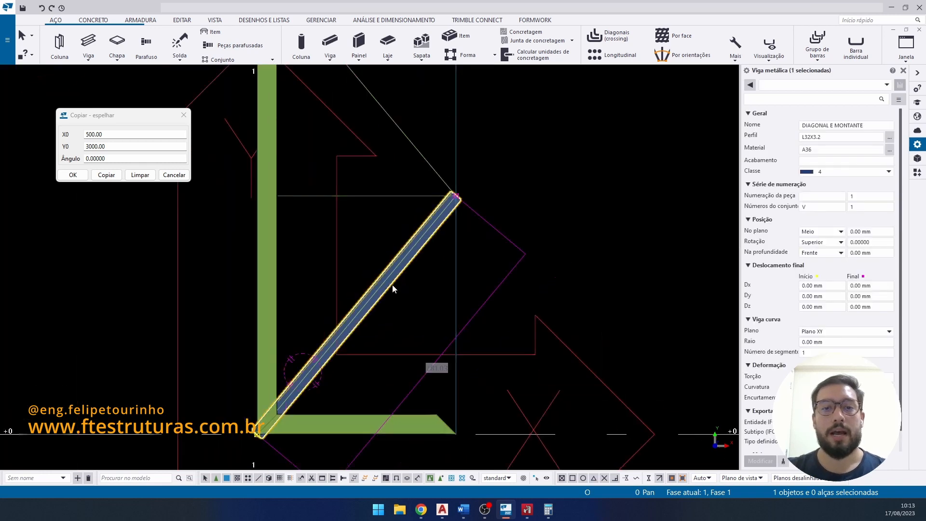
{"action": "scroll", "coordinate": [418, 241], "scroll_direction": "up", "scroll_amount": 2}
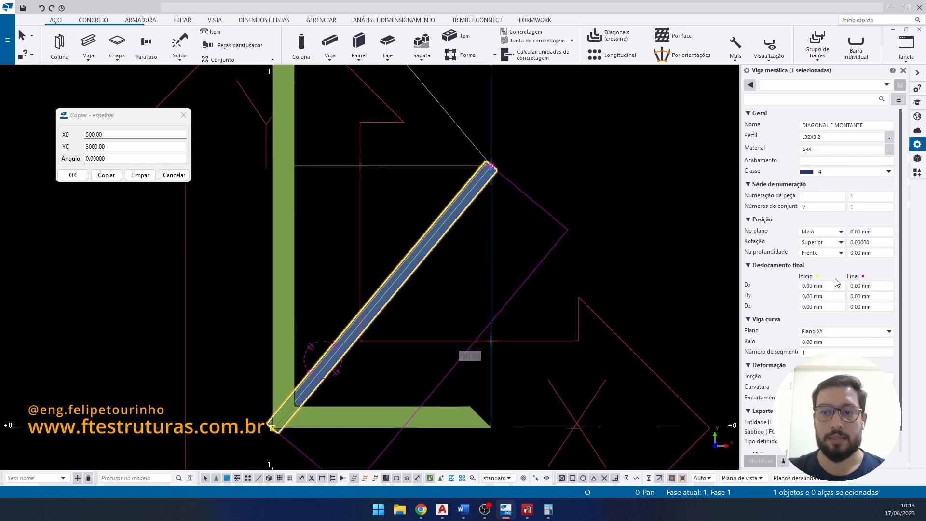
{"action": "left_click", "coordinate": [571, 267]}
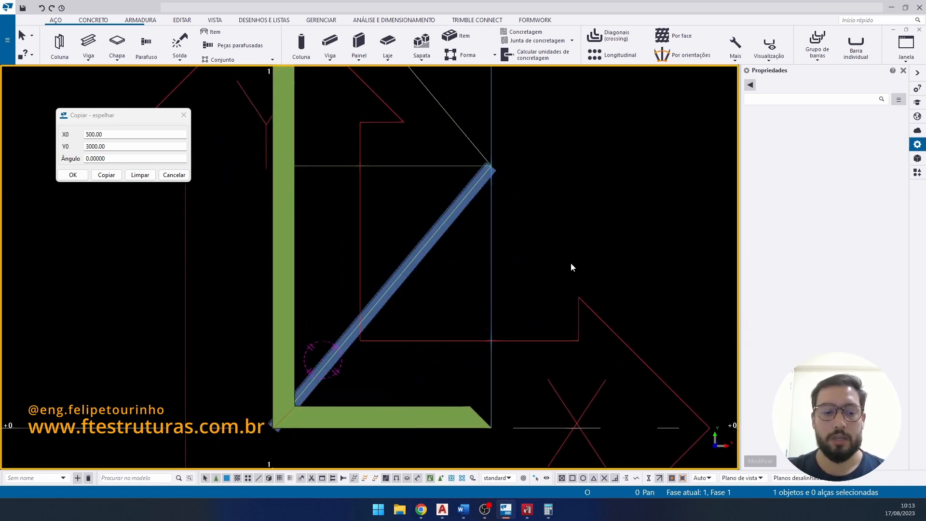
{"action": "key", "text": "ctrl+1"}
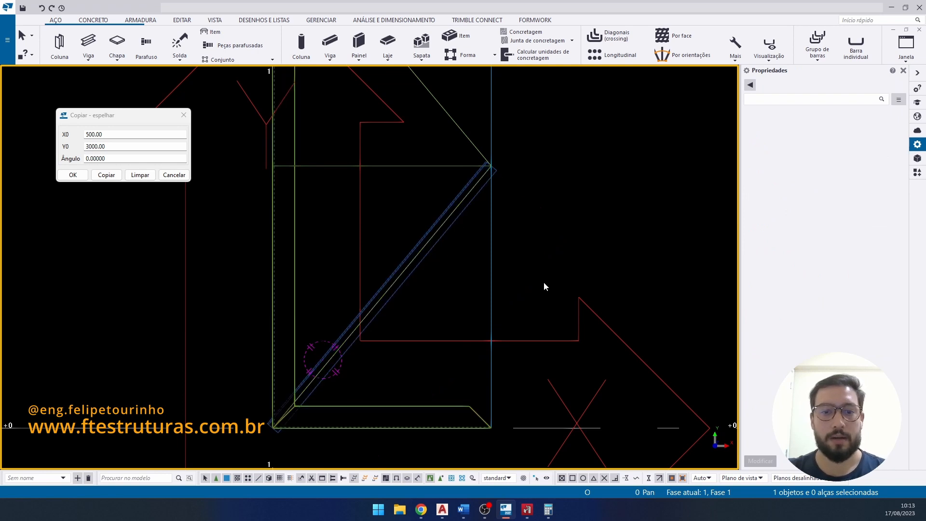
- Set the diagonal's Dx end offsets to 25 mm at the start and -25 mm at the end, and deselect it
{"action": "left_click", "coordinate": [453, 218]}
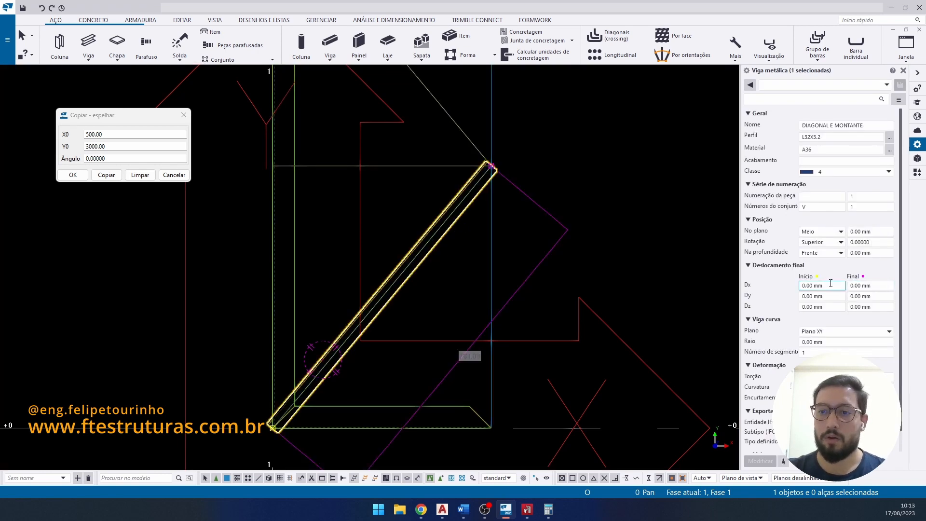
{"action": "type", "text": "25"}
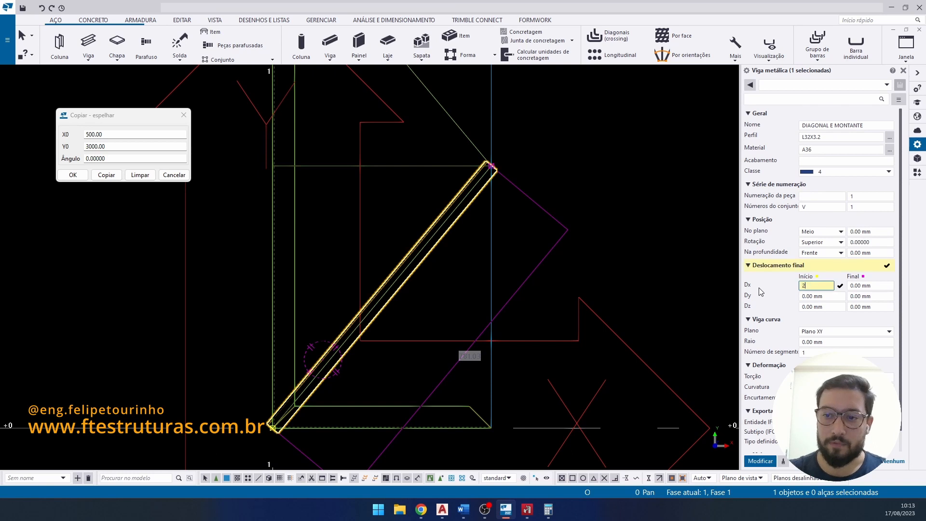
{"action": "key", "text": "Return"}
{"action": "left_click", "coordinate": [892, 285]}
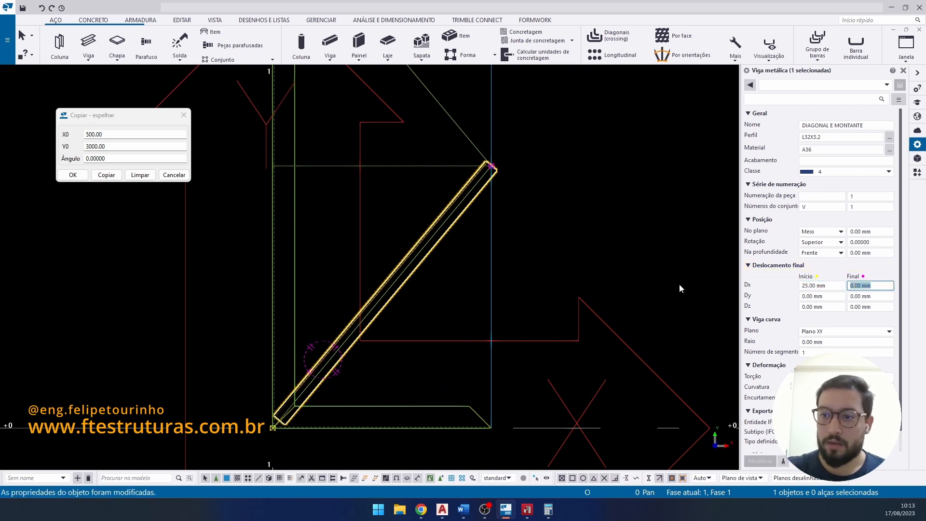
{"action": "type", "text": "-25"}
{"action": "key", "text": "Return"}
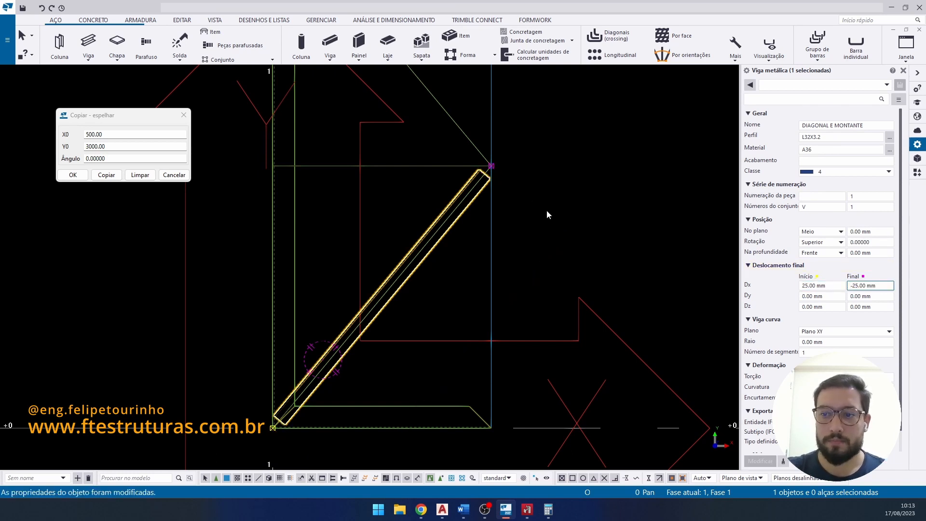
{"action": "left_click", "coordinate": [615, 158]}
- Model L32X3.2 beams along the first horizontal post line and the diagonal line above it, and end the Beam command
{"action": "scroll", "coordinate": [399, 193], "scroll_direction": "down", "scroll_amount": 2}
{"action": "middle_click_drag", "start_coordinate": [400, 192], "coordinate": [452, 240]}
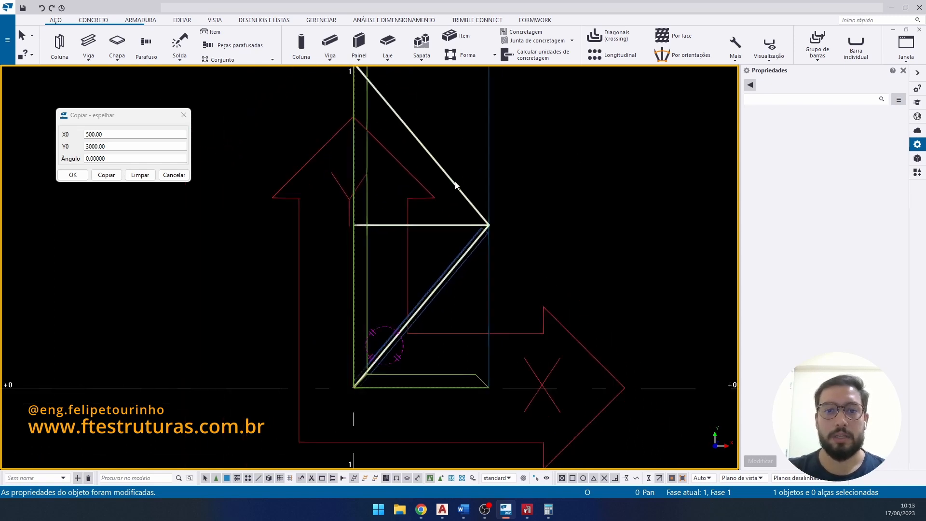
{"action": "middle_click_drag", "start_coordinate": [570, 237], "coordinate": [569, 230]}
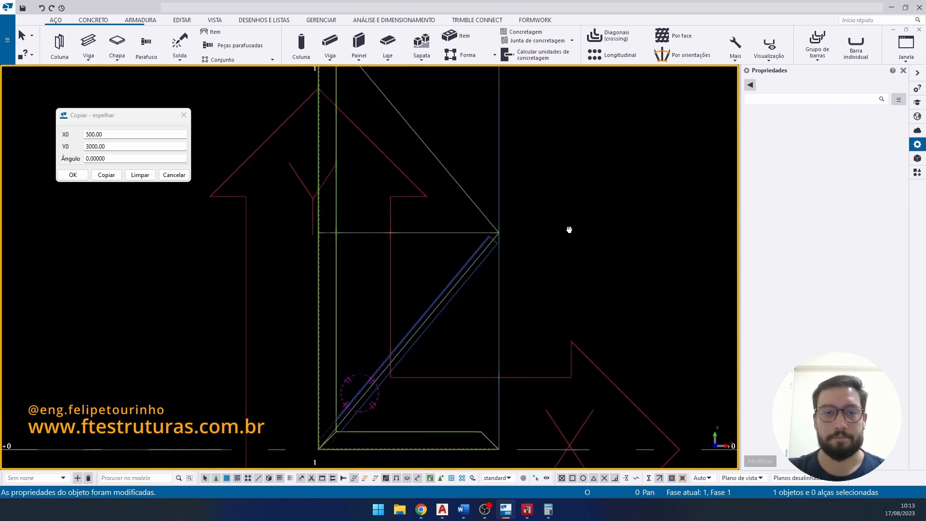
{"action": "key", "text": "Return"}
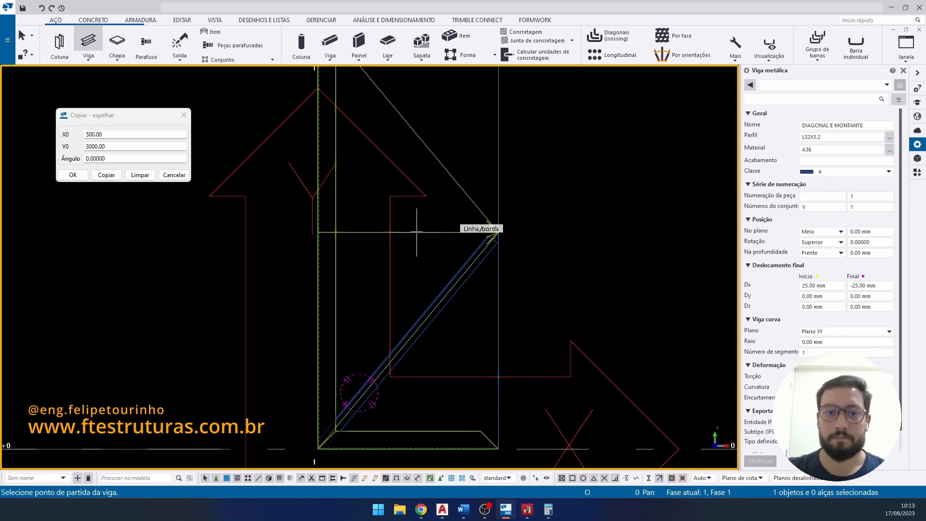
{"action": "left_click", "coordinate": [417, 232]}
{"action": "right_click", "coordinate": [474, 209]}
{"action": "left_click", "coordinate": [459, 112]}
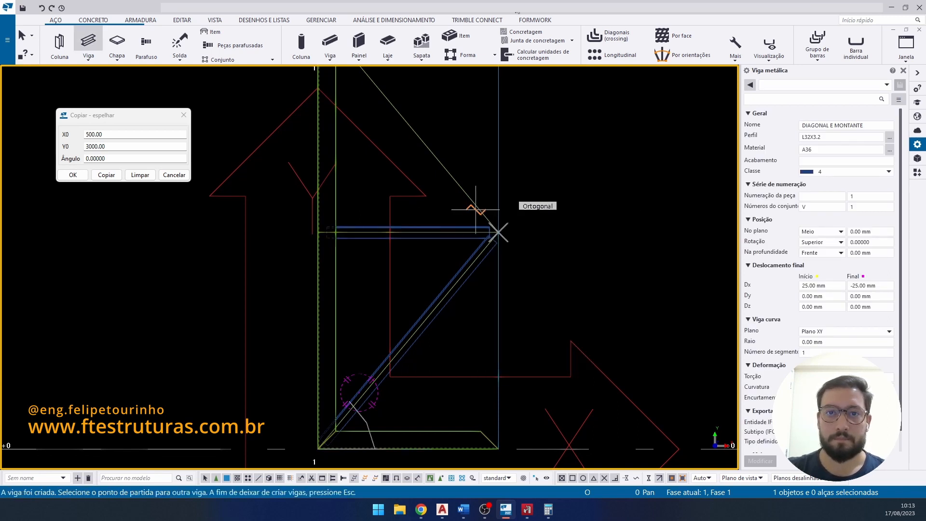
{"action": "left_click", "coordinate": [433, 154]}
{"action": "right_click", "coordinate": [492, 156]}
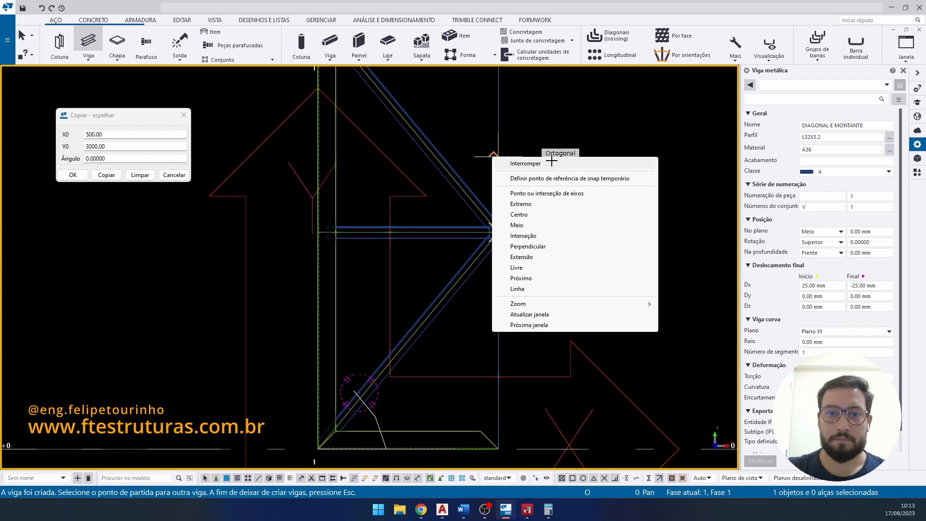
{"action": "left_click", "coordinate": [552, 163]}
- Set the lower diagonal's end Dx offset to -35 mm
{"action": "scroll", "coordinate": [501, 227], "scroll_direction": "up", "scroll_amount": 5}
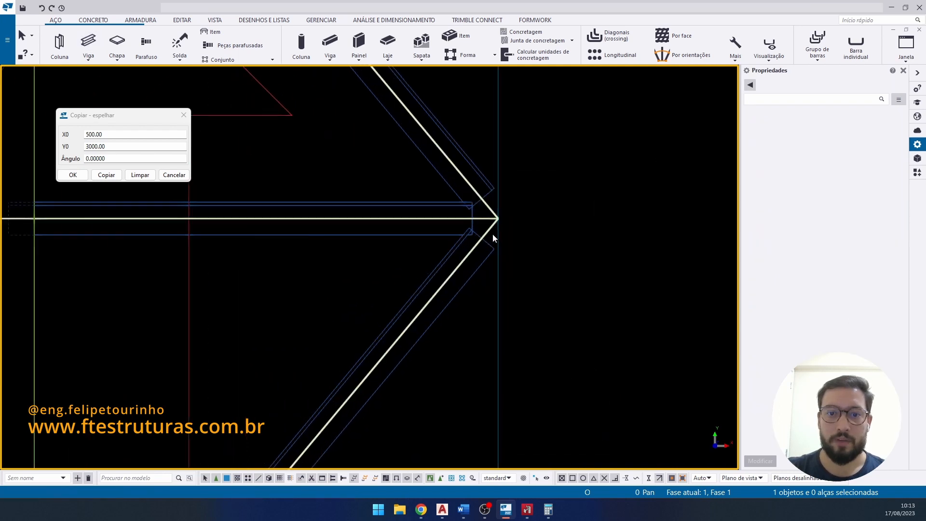
{"action": "left_click", "coordinate": [437, 250]}
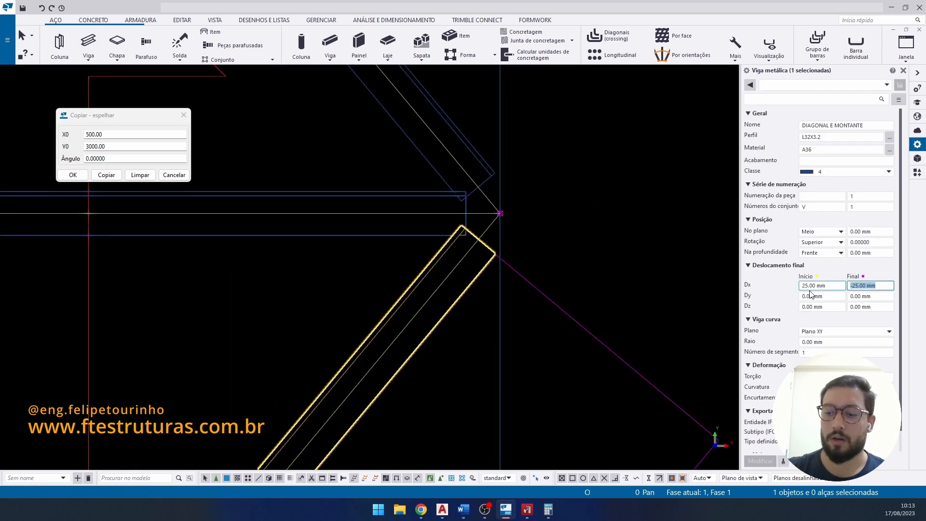
{"action": "type", "text": "-3"}
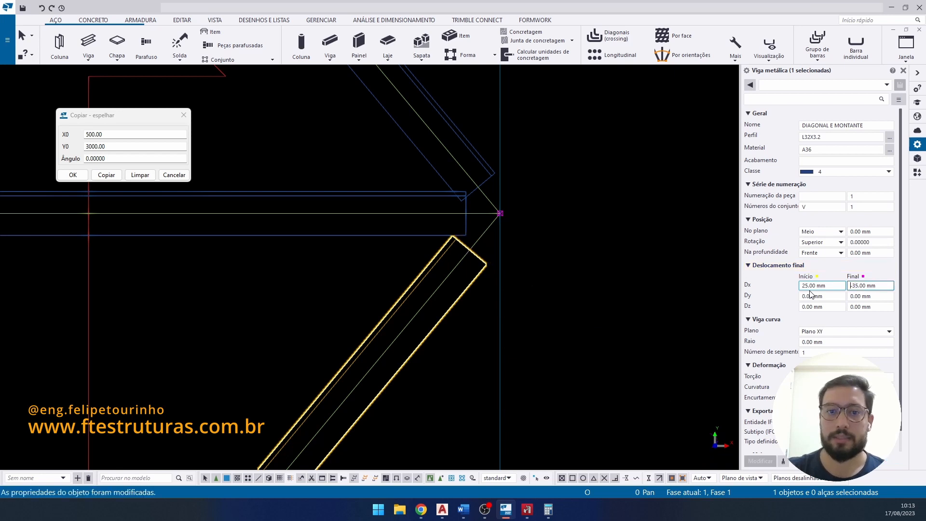
{"action": "key", "text": "Return"}
- Set the end Dx offset of the upper diagonal and of the horizontal post to -35 mm
{"action": "left_click", "coordinate": [458, 131]}
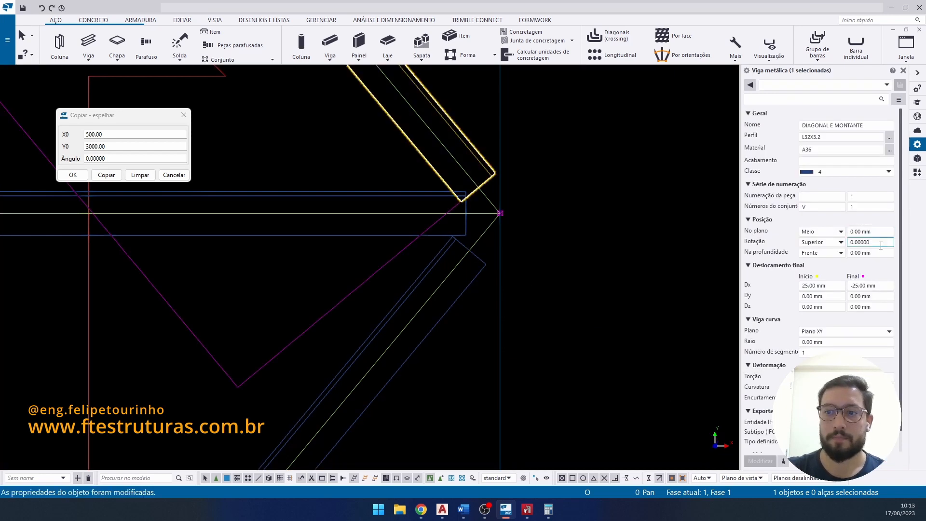
{"action": "type", "text": "-35"}
{"action": "key", "text": "Return"}
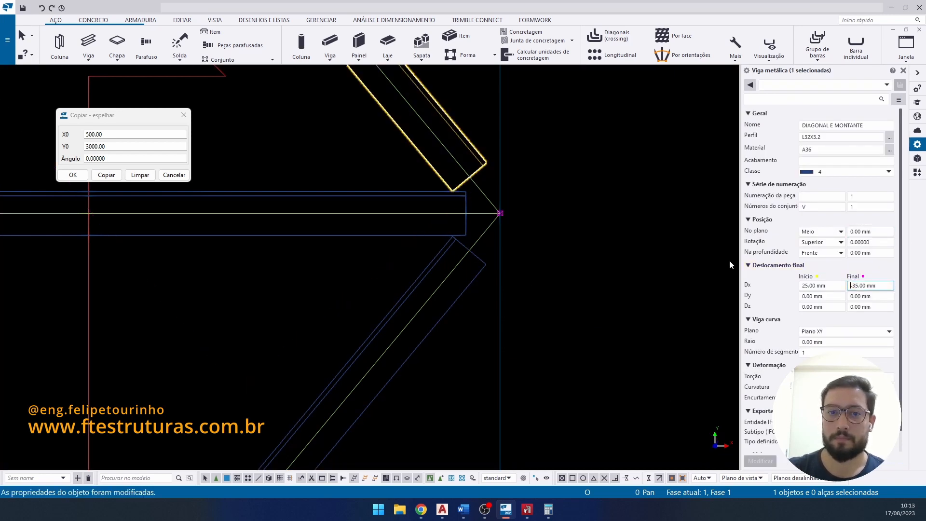
{"action": "left_click", "coordinate": [374, 197]}
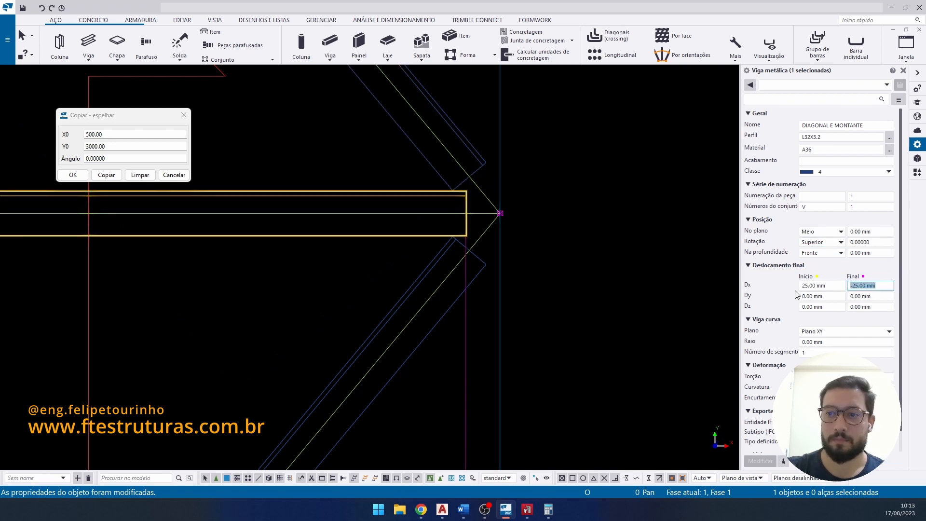
{"action": "type", "text": "-35"}
{"action": "key", "text": "Return"}
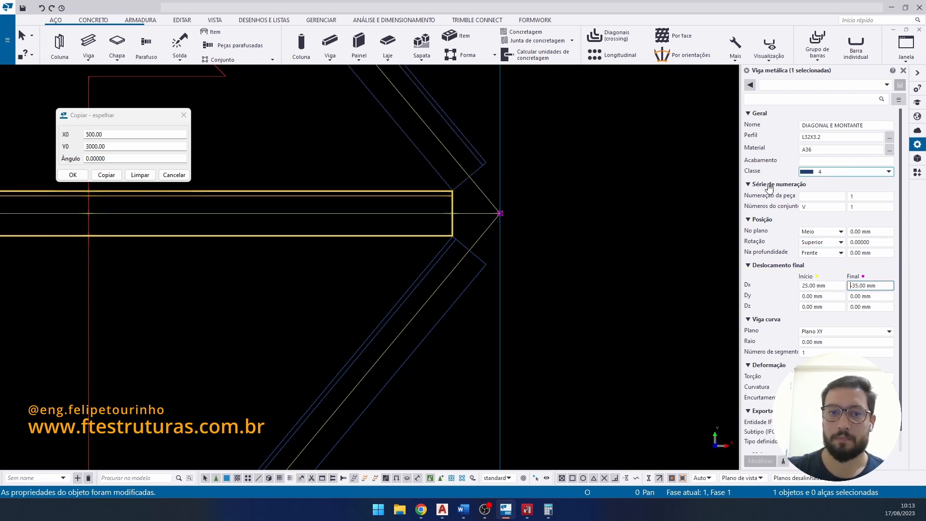
{"action": "left_click", "coordinate": [638, 257]}
- Set the start Dx offset of both diagonals and the post together to 35 mm, and deselect them
{"action": "scroll", "coordinate": [637, 257], "scroll_direction": "down", "scroll_amount": 4}
{"action": "middle_click_drag", "start_coordinate": [637, 257], "coordinate": [574, 196]}
{"action": "left_click", "coordinate": [471, 225]}
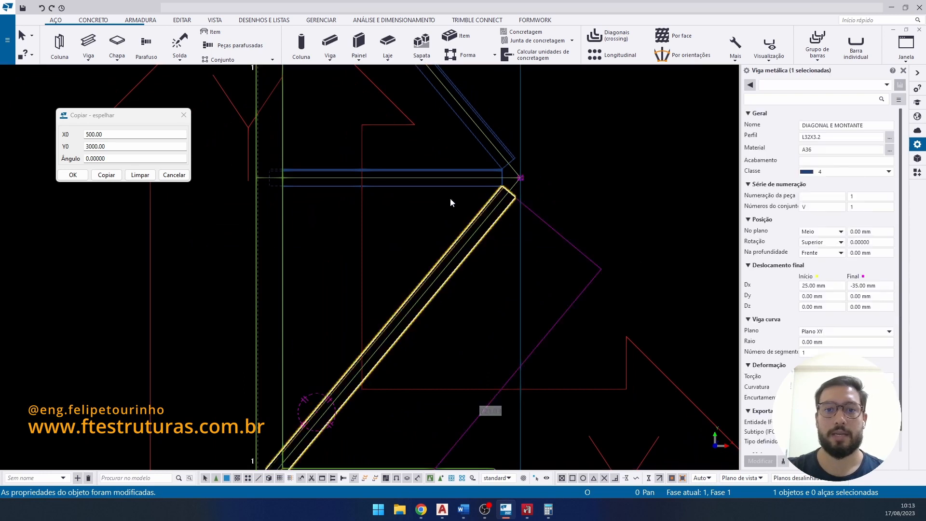
{"action": "left_click", "coordinate": [466, 179], "text": "ctrl"}
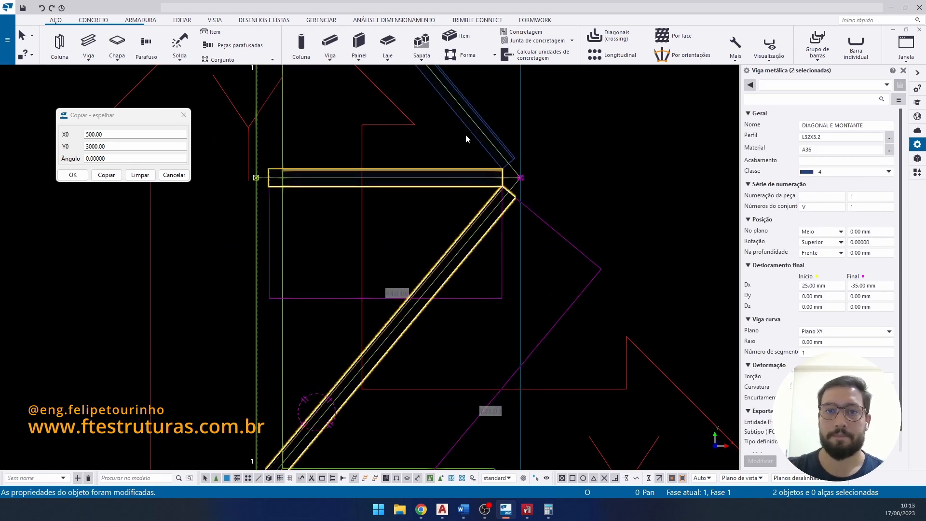
{"action": "left_click", "coordinate": [465, 134], "text": "ctrl"}
{"action": "type", "text": "35"}
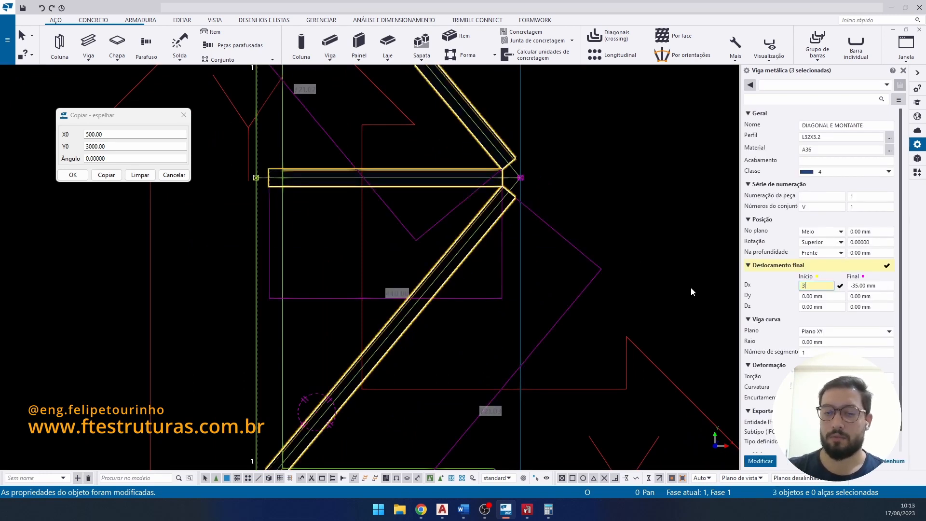
{"action": "key", "text": "Return"}
{"action": "left_click", "coordinate": [646, 241]}
- Copy the horizontal post straight up to the next horizontal reference line and end the Copy command
{"action": "scroll", "coordinate": [539, 188], "scroll_direction": "down", "scroll_amount": 3}
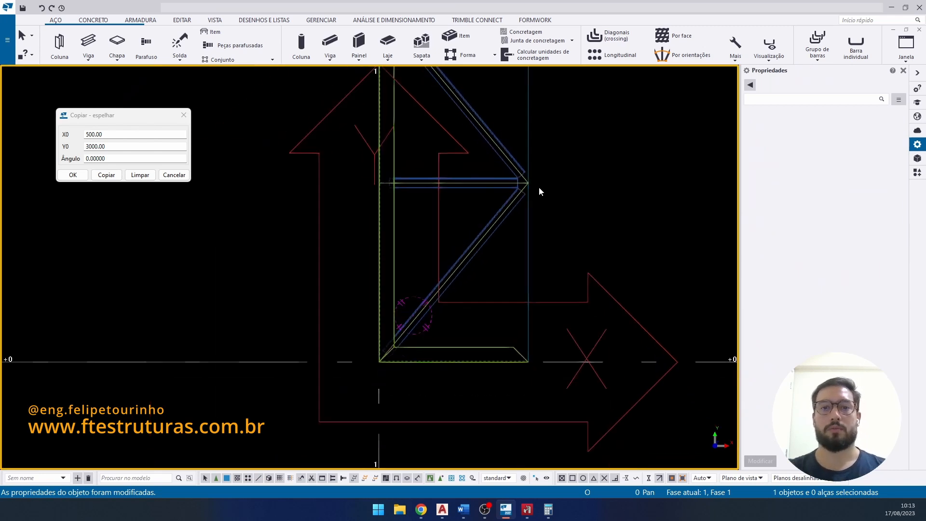
{"action": "middle_click_drag", "start_coordinate": [462, 297], "coordinate": [408, 361]}
{"action": "scroll", "coordinate": [424, 219], "scroll_direction": "up", "scroll_amount": 1}
{"action": "middle_click_drag", "start_coordinate": [419, 231], "coordinate": [403, 281]}
{"action": "left_click", "coordinate": [405, 310]}
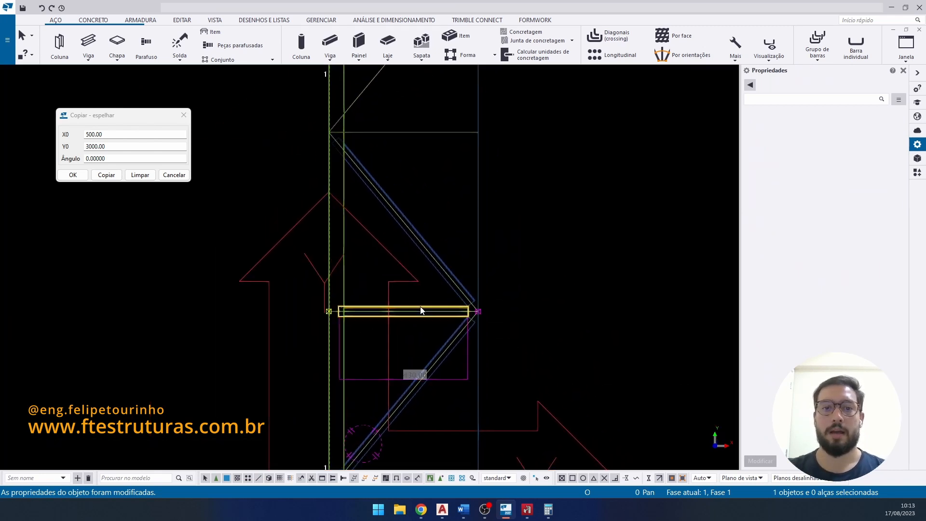
{"action": "left_click", "coordinate": [403, 310]}
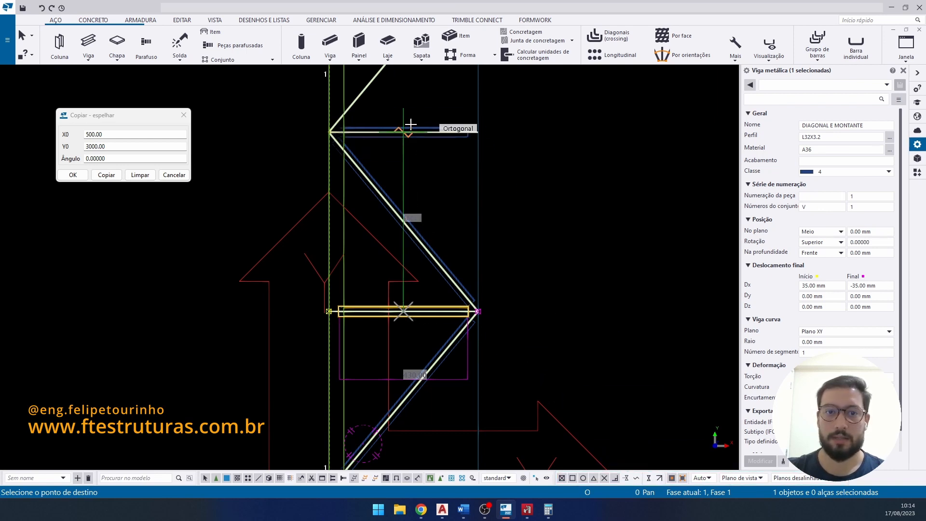
{"action": "right_click", "coordinate": [539, 167]}
{"action": "left_click", "coordinate": [572, 174]}
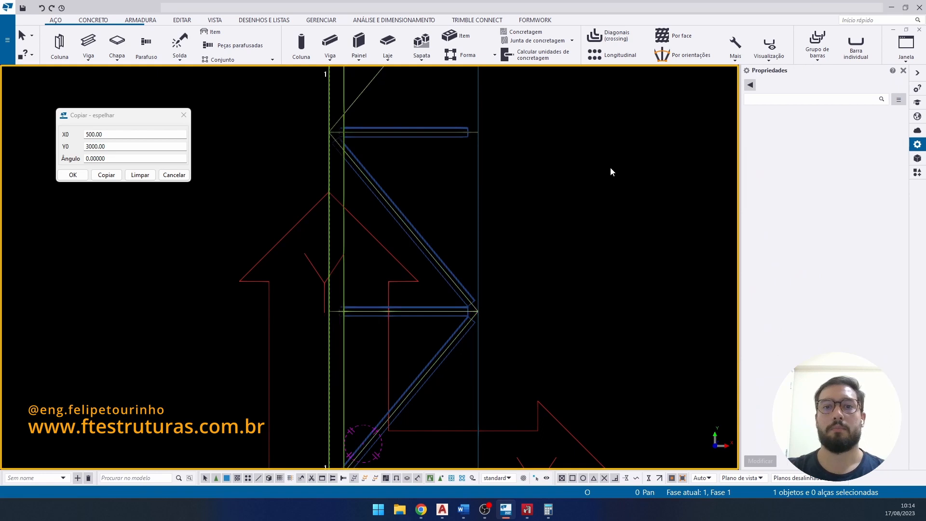
{"action": "scroll", "coordinate": [609, 168], "scroll_direction": "down", "scroll_amount": 2}
{"action": "left_click_drag", "start_coordinate": [485, 353], "coordinate": [442, 182]}
{"action": "left_click", "coordinate": [572, 284]}
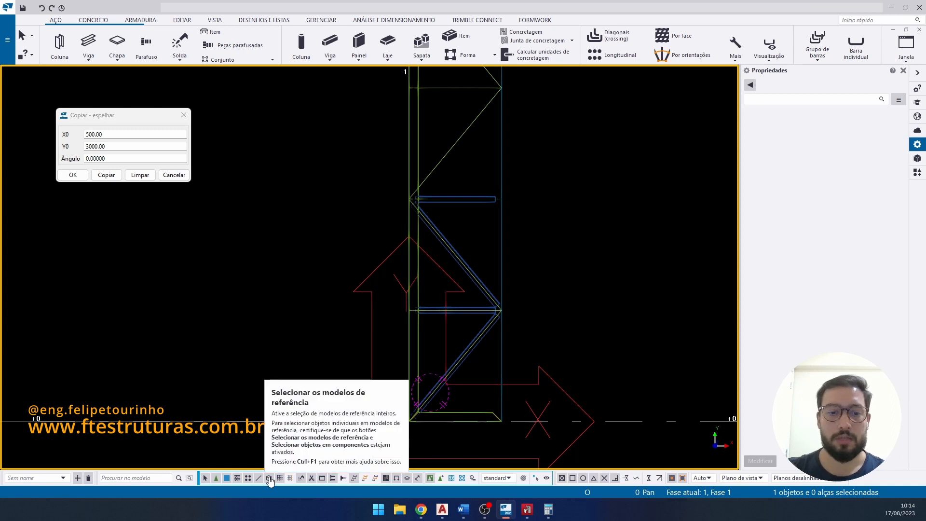
- Copy the left column's lowest two diagonals and two posts up by one module, using the bottom inner reference corner as origin
{"action": "left_click_drag", "start_coordinate": [468, 184], "coordinate": [455, 369]}
{"action": "scroll", "coordinate": [455, 369], "scroll_direction": "down", "scroll_amount": 2}
{"action": "middle_click_drag", "start_coordinate": [476, 370], "coordinate": [494, 433]}
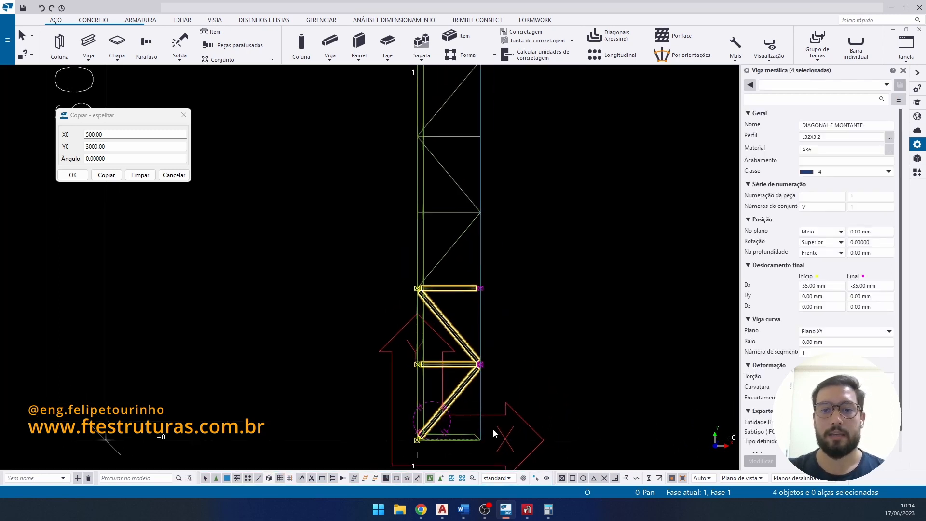
{"action": "right_click", "coordinate": [512, 226]}
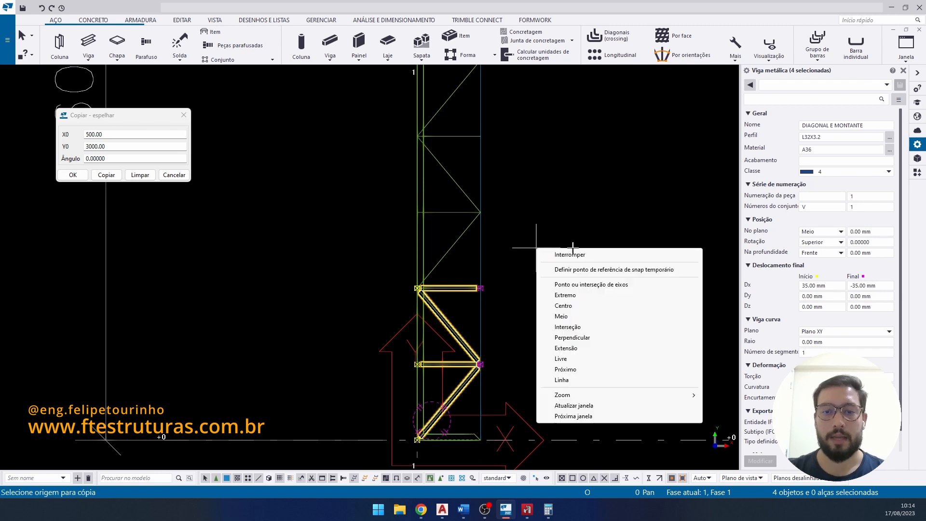
{"action": "left_click", "coordinate": [563, 255]}
{"action": "left_click_drag", "start_coordinate": [448, 391], "coordinate": [446, 397]}
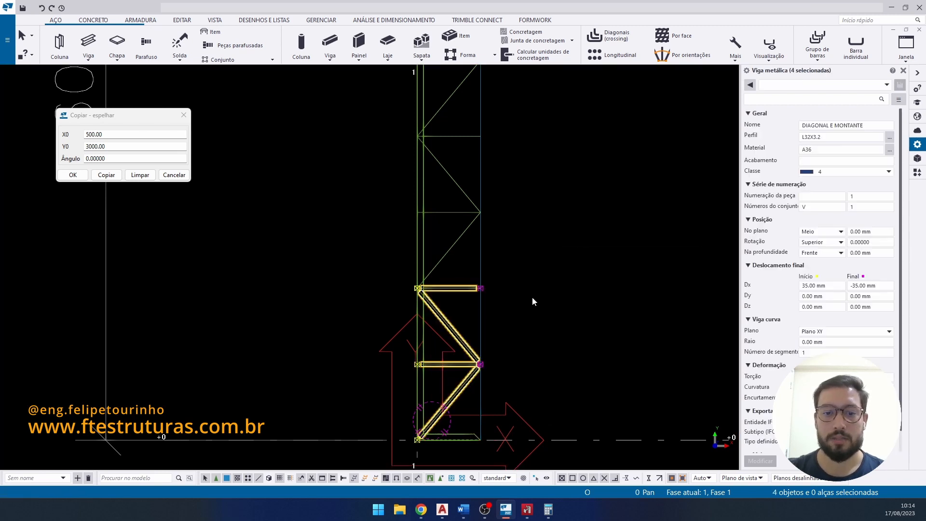
{"action": "right_click", "coordinate": [542, 283]}
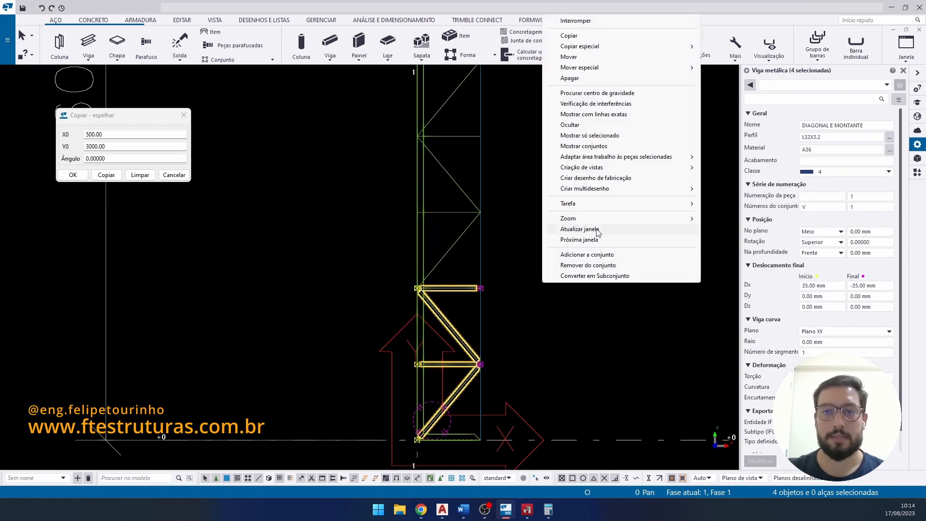
{"action": "left_click", "coordinate": [654, 39]}
{"action": "scroll", "coordinate": [487, 433], "scroll_direction": "up", "scroll_amount": 5}
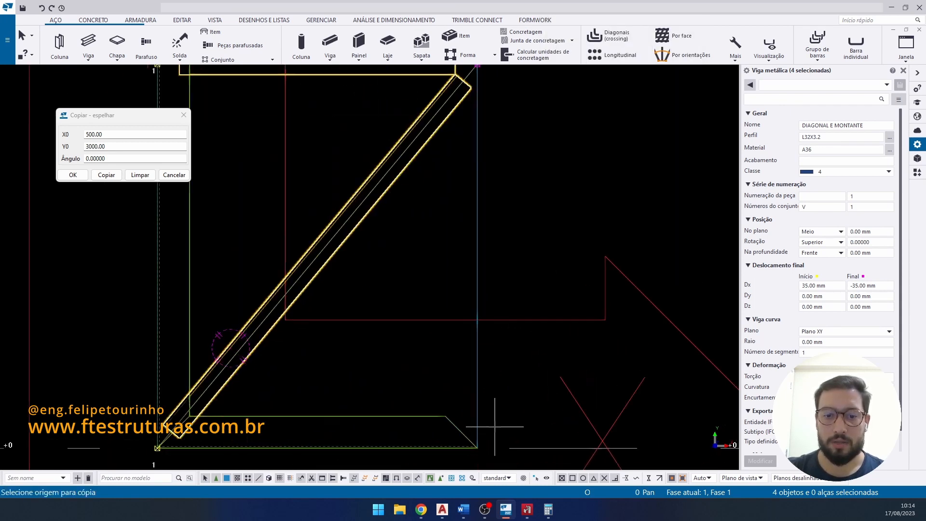
{"action": "left_click", "coordinate": [476, 446]}
{"action": "scroll", "coordinate": [502, 306], "scroll_direction": "down", "scroll_amount": 4}
{"action": "scroll", "coordinate": [463, 289], "scroll_direction": "up", "scroll_amount": 3}
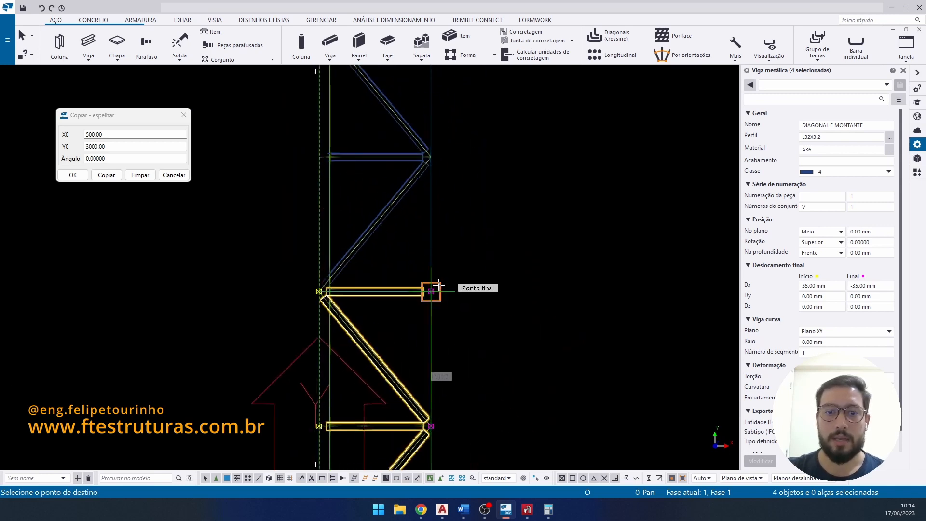
- Continue copying the same four members module by module up the inner reference line to the +6000 level
{"action": "scroll", "coordinate": [413, 323], "scroll_direction": "down", "scroll_amount": 2}
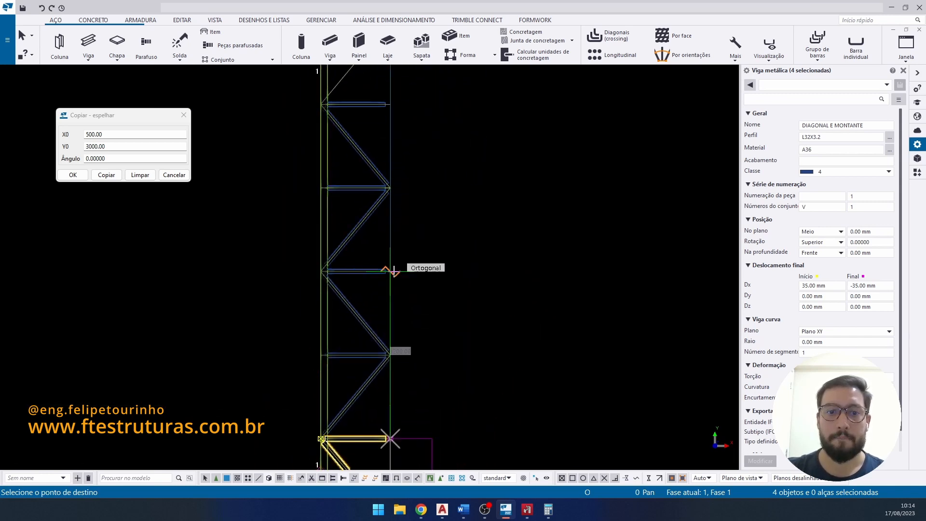
{"action": "scroll", "coordinate": [389, 186], "scroll_direction": "down", "scroll_amount": 2}
{"action": "scroll", "coordinate": [393, 310], "scroll_direction": "up", "scroll_amount": 3}
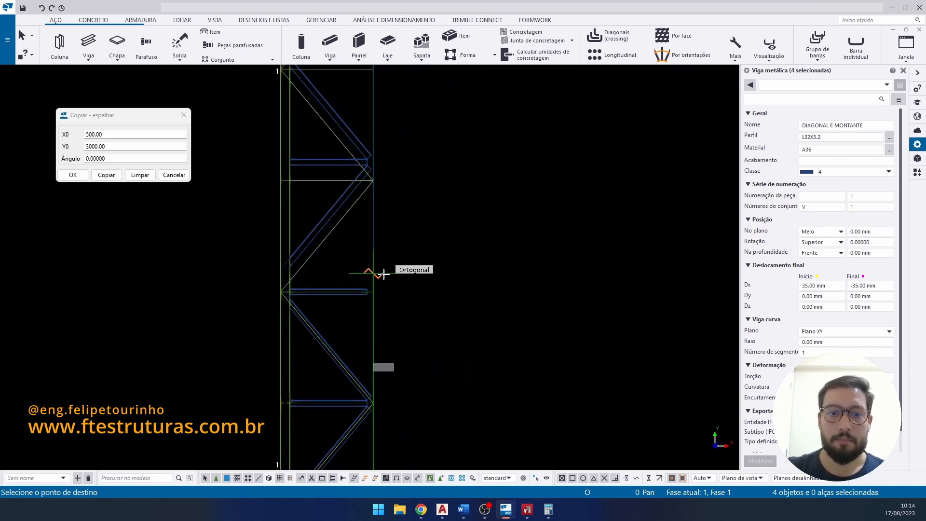
{"action": "scroll", "coordinate": [374, 292], "scroll_direction": "down", "scroll_amount": 2}
{"action": "scroll", "coordinate": [369, 270], "scroll_direction": "up", "scroll_amount": 3}
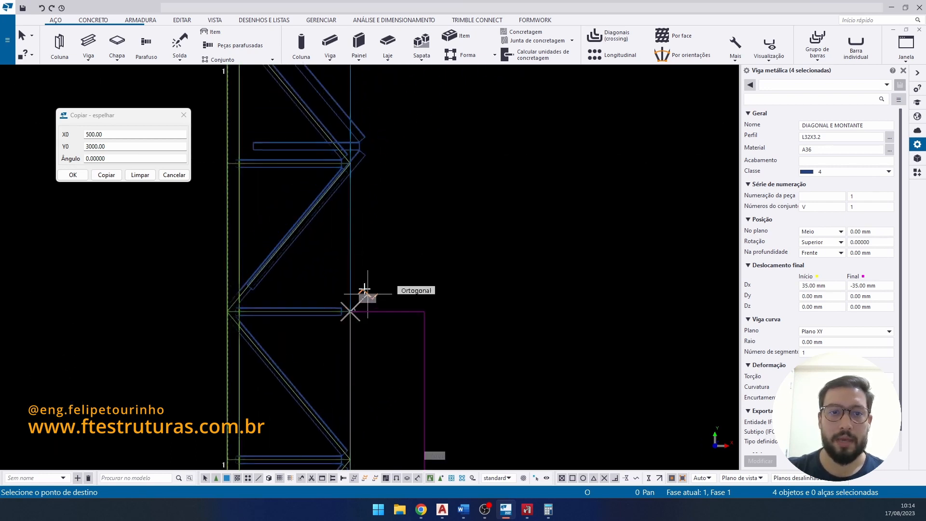
{"action": "scroll", "coordinate": [362, 328], "scroll_direction": "down", "scroll_amount": 2}
{"action": "scroll", "coordinate": [313, 164], "scroll_direction": "up", "scroll_amount": 4}
{"action": "scroll", "coordinate": [328, 150], "scroll_direction": "up", "scroll_amount": 2}
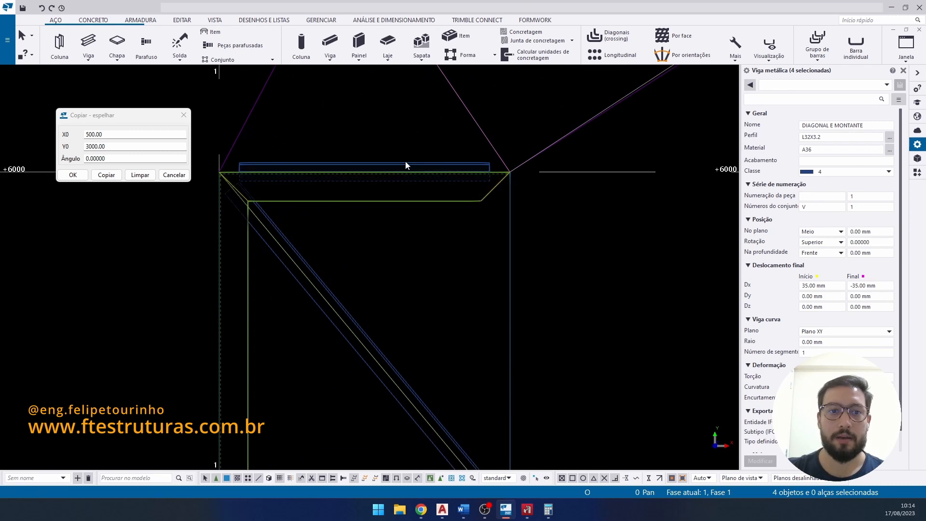
- Delete the copied post overlapping the column's top member at +6000, and redraw the view
{"action": "left_click", "coordinate": [406, 163]}
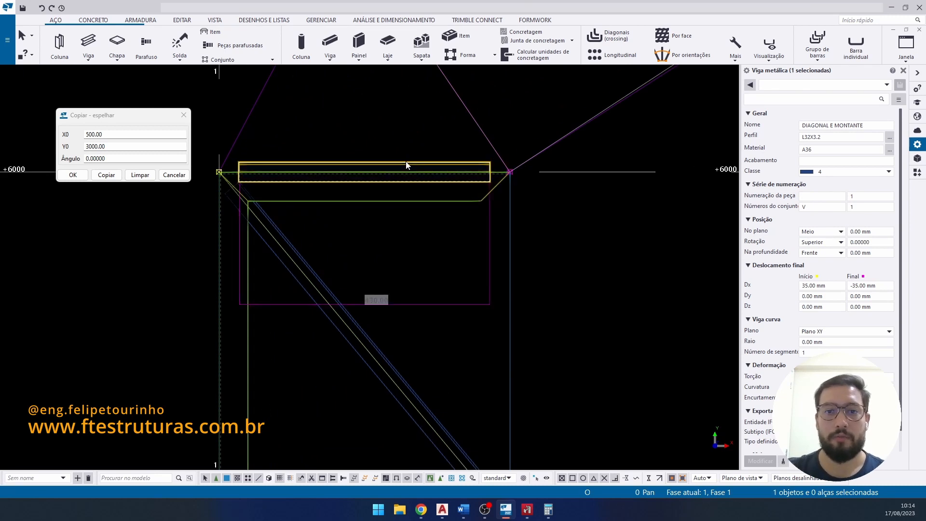
{"action": "left_click", "coordinate": [577, 279]}
{"action": "scroll", "coordinate": [516, 289], "scroll_direction": "down", "scroll_amount": 4}
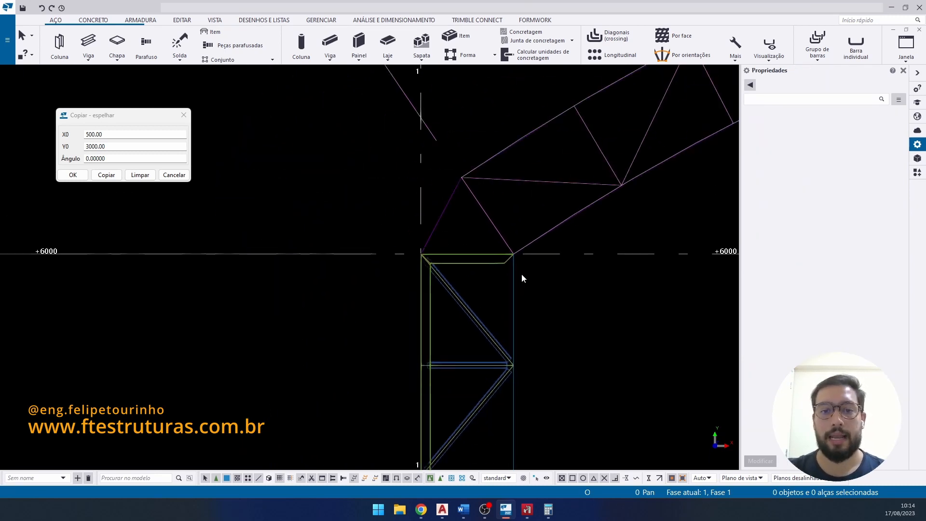
{"action": "right_click", "coordinate": [522, 262]}
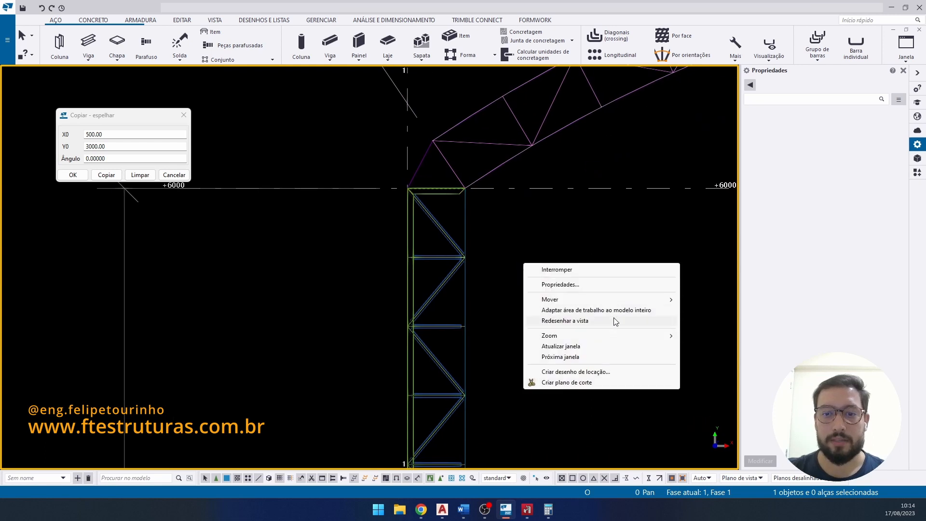
{"action": "left_click", "coordinate": [609, 322]}
- Switch the display of the column's parts to rendered
{"action": "scroll", "coordinate": [465, 239], "scroll_direction": "down", "scroll_amount": 3}
{"action": "middle_click_drag", "start_coordinate": [464, 239], "coordinate": [420, 180]}
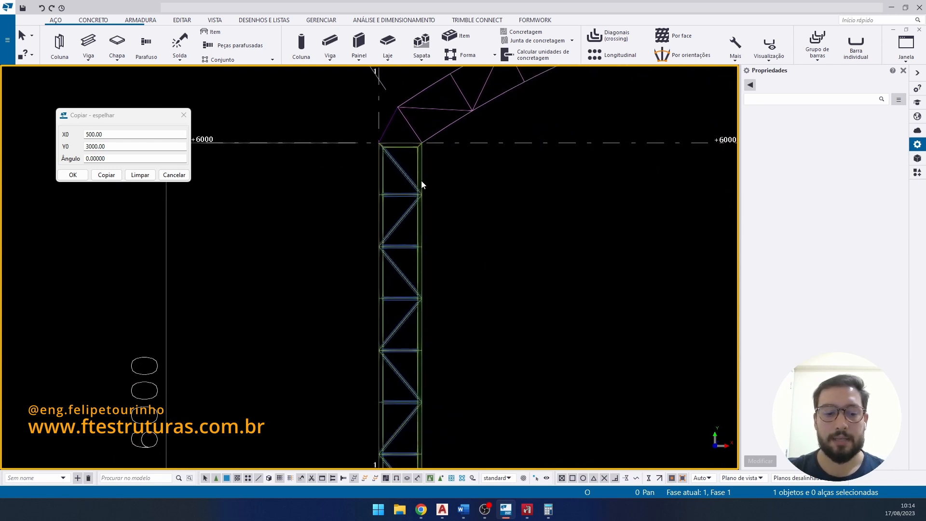
{"action": "key", "text": "ctrl+4"}
{"action": "scroll", "coordinate": [422, 182], "scroll_direction": "down", "scroll_amount": 5}
{"action": "middle_click_drag", "start_coordinate": [425, 270], "coordinate": [432, 183]}
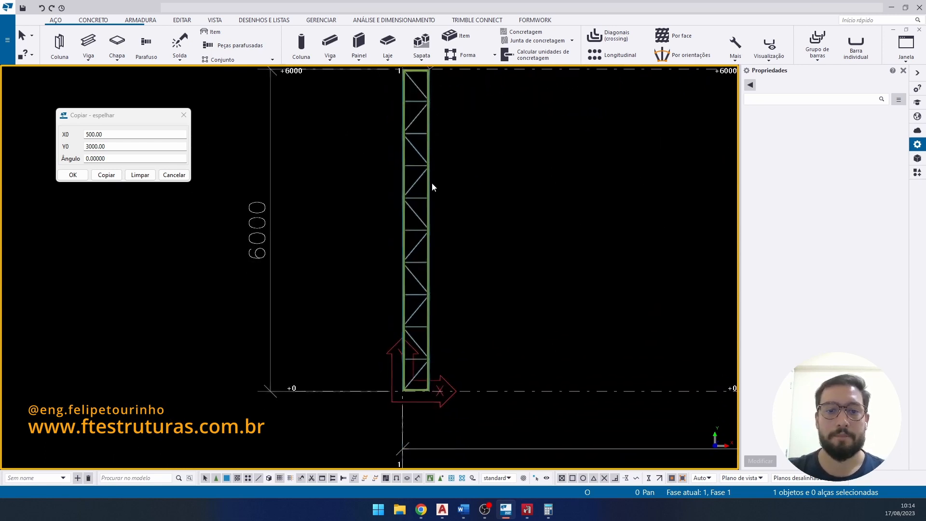
- Examine in 3D how the diagonals and posts sit inside the column chords, especially the lowest diagonal at the base corner
{"action": "scroll", "coordinate": [415, 361], "scroll_direction": "up", "scroll_amount": 7}
{"action": "scroll", "coordinate": [418, 313], "scroll_direction": "down", "scroll_amount": 5}
{"action": "middle_click_drag", "start_coordinate": [421, 269], "coordinate": [360, 328], "text": "ctrl"}
{"action": "scroll", "coordinate": [400, 264], "scroll_direction": "up", "scroll_amount": 5}
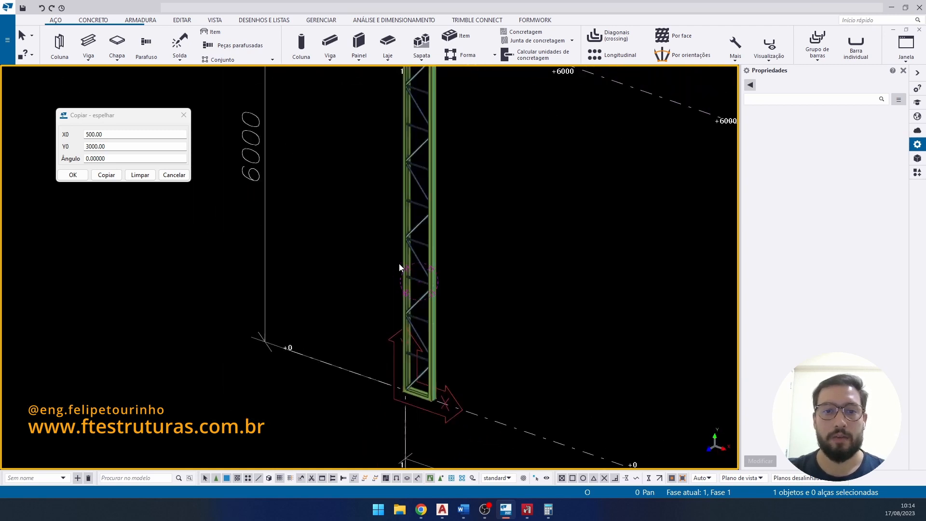
{"action": "middle_click_drag", "start_coordinate": [426, 344], "coordinate": [432, 285], "text": "ctrl"}
{"action": "scroll", "coordinate": [393, 374], "scroll_direction": "down", "scroll_amount": 3}
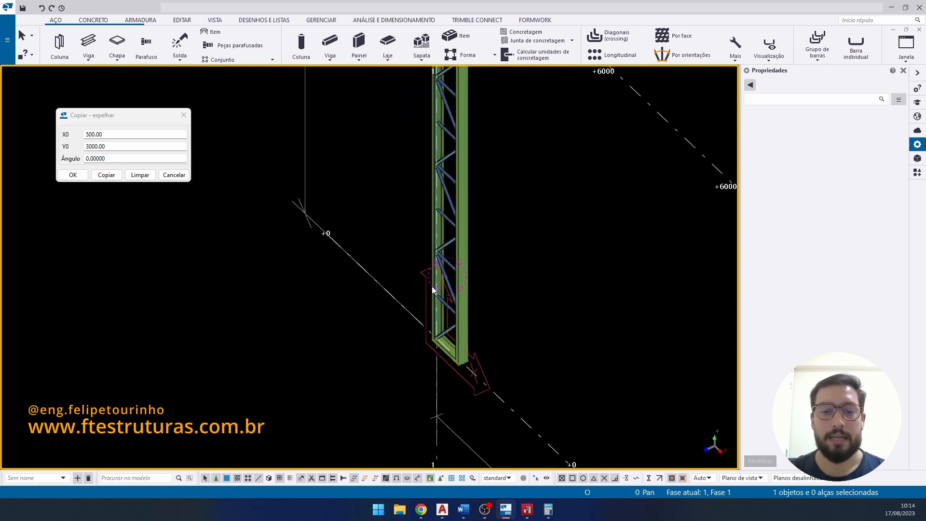
{"action": "scroll", "coordinate": [432, 285], "scroll_direction": "up", "scroll_amount": 5}
{"action": "scroll", "coordinate": [443, 349], "scroll_direction": "up", "scroll_amount": 6}
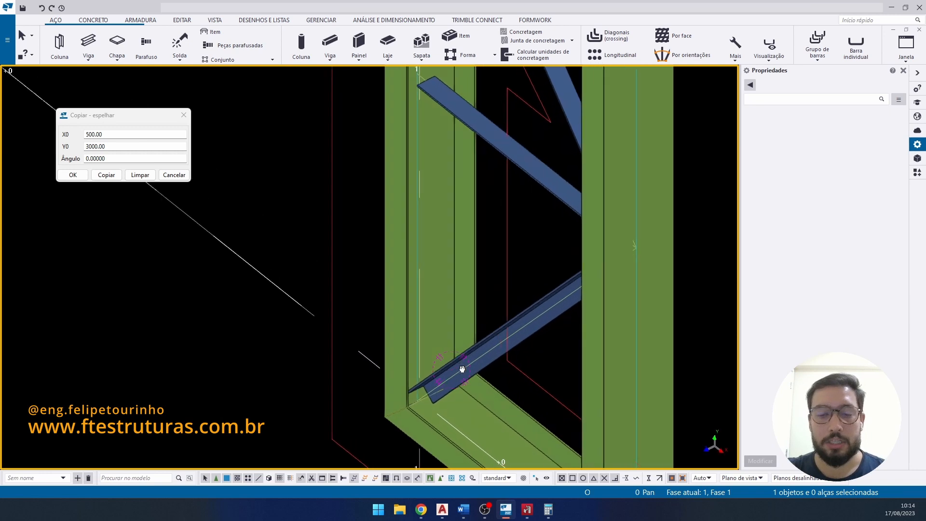
{"action": "middle_click_drag", "start_coordinate": [465, 367], "coordinate": [474, 348]}
{"action": "left_click", "coordinate": [494, 340]}
- Return to the flat front view and select all diagonals and posts of the left column together
{"action": "key", "text": "ctrl+p"}
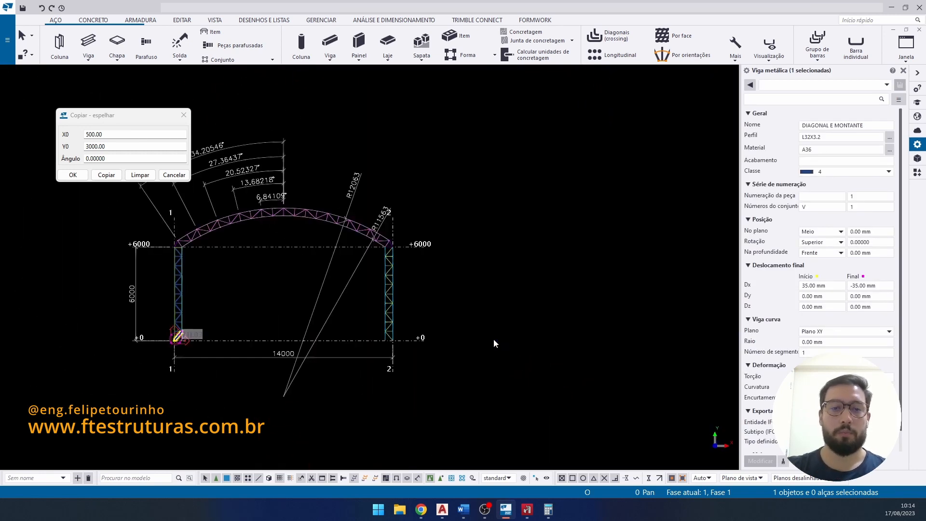
{"action": "scroll", "coordinate": [265, 419], "scroll_direction": "up", "scroll_amount": 2}
{"action": "middle_click_drag", "start_coordinate": [139, 297], "coordinate": [496, 342]}
{"action": "scroll", "coordinate": [494, 338], "scroll_direction": "up", "scroll_amount": 4}
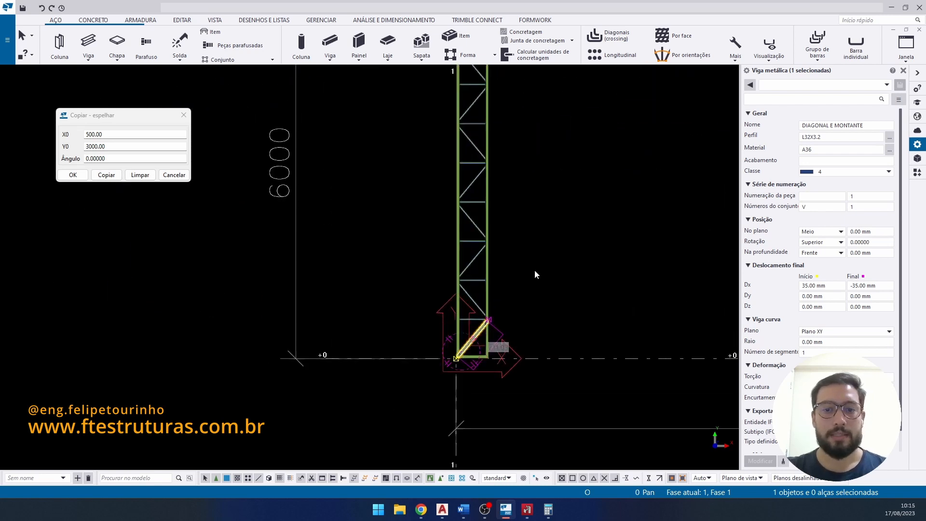
{"action": "middle_click_drag", "start_coordinate": [545, 266], "coordinate": [540, 342]}
{"action": "left_click", "coordinate": [544, 326]}
{"action": "scroll", "coordinate": [544, 327], "scroll_direction": "down", "scroll_amount": 1}
{"action": "scroll", "coordinate": [515, 363], "scroll_direction": "up", "scroll_amount": 1}
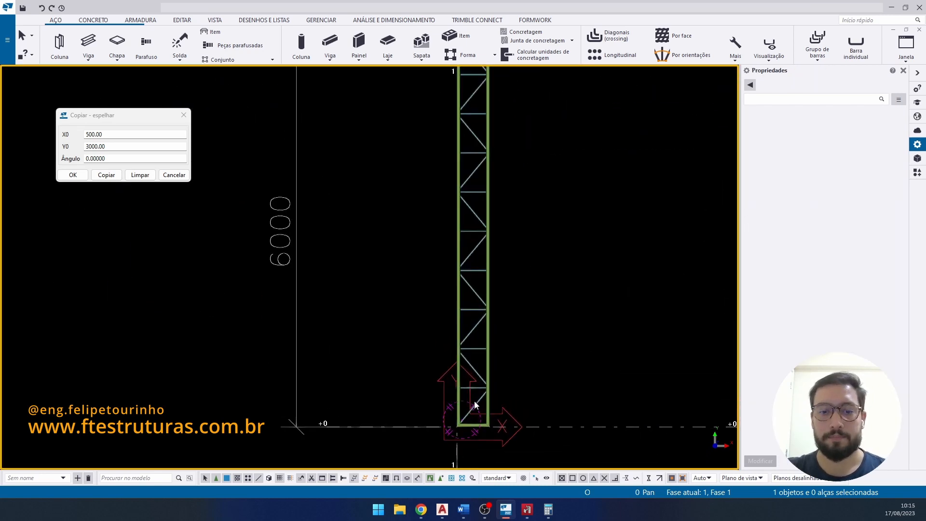
{"action": "scroll", "coordinate": [475, 413], "scroll_direction": "down", "scroll_amount": 2}
{"action": "left_click_drag", "start_coordinate": [478, 414], "coordinate": [470, 89]}
{"action": "middle_click_drag", "start_coordinate": [456, 149], "coordinate": [403, 207], "text": "ctrl"}
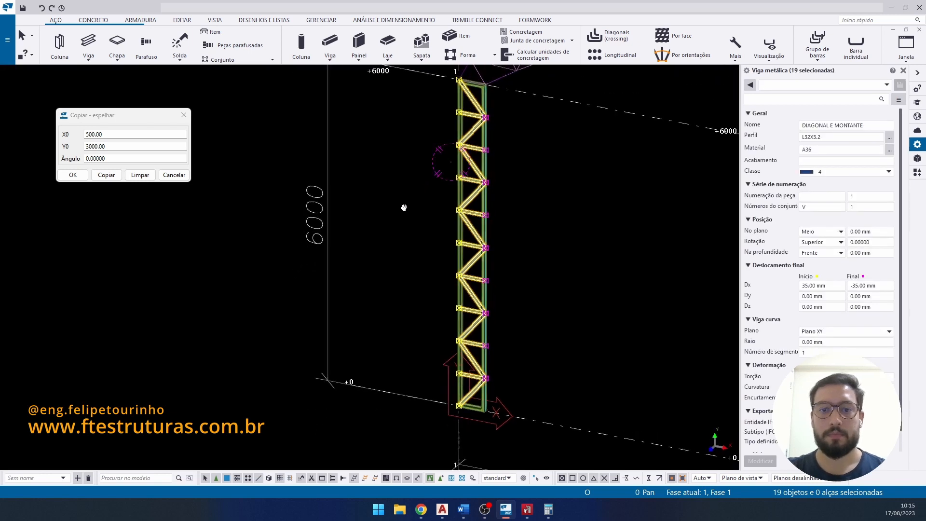
{"action": "scroll", "coordinate": [474, 403], "scroll_direction": "up", "scroll_amount": 2}
{"action": "scroll", "coordinate": [473, 399], "scroll_direction": "up", "scroll_amount": 2}
{"action": "scroll", "coordinate": [449, 357], "scroll_direction": "up", "scroll_amount": 3}
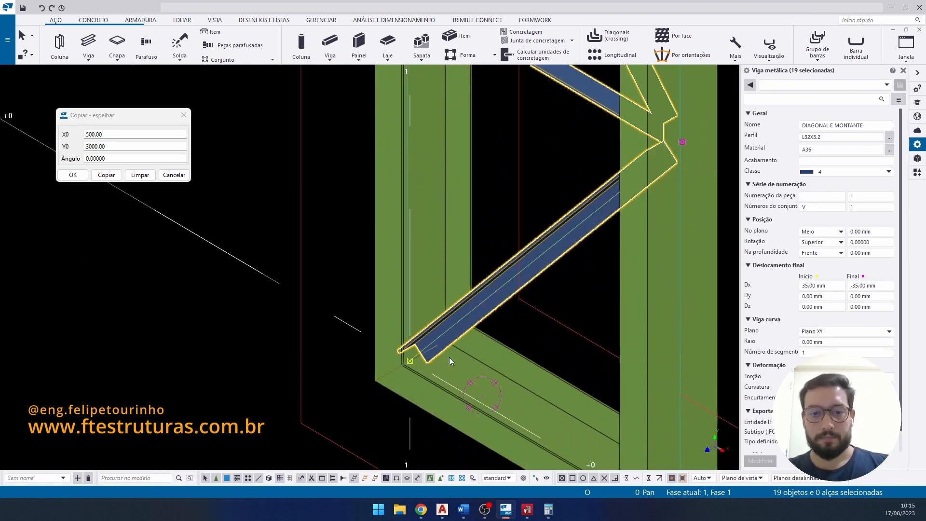
{"action": "middle_click_drag", "start_coordinate": [391, 317], "coordinate": [298, 363], "text": "ctrl"}
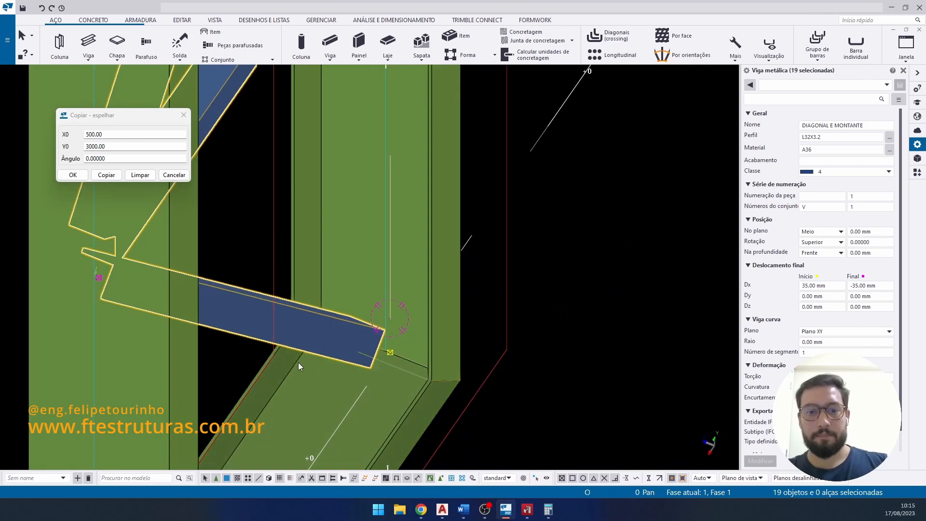
{"action": "key", "text": "ctrl+m"}
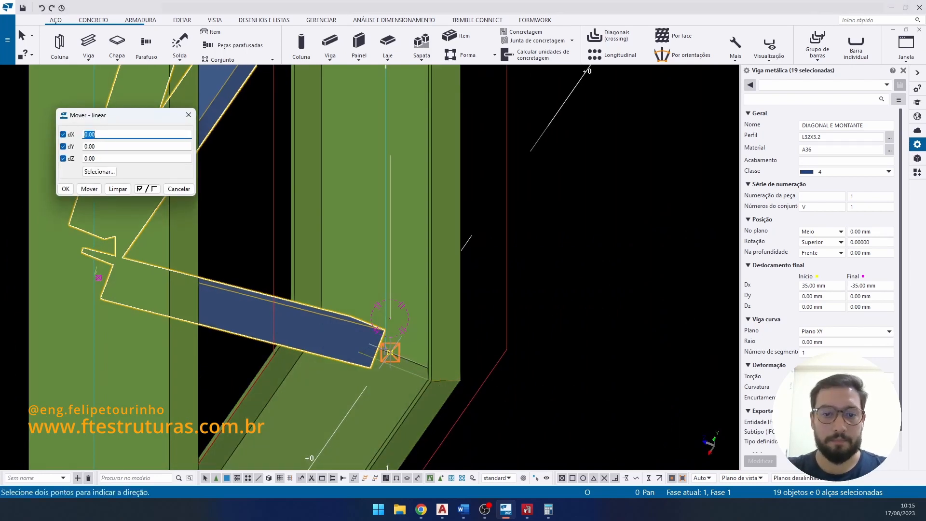
{"action": "right_click", "coordinate": [389, 352]}
{"action": "left_click", "coordinate": [459, 181]}
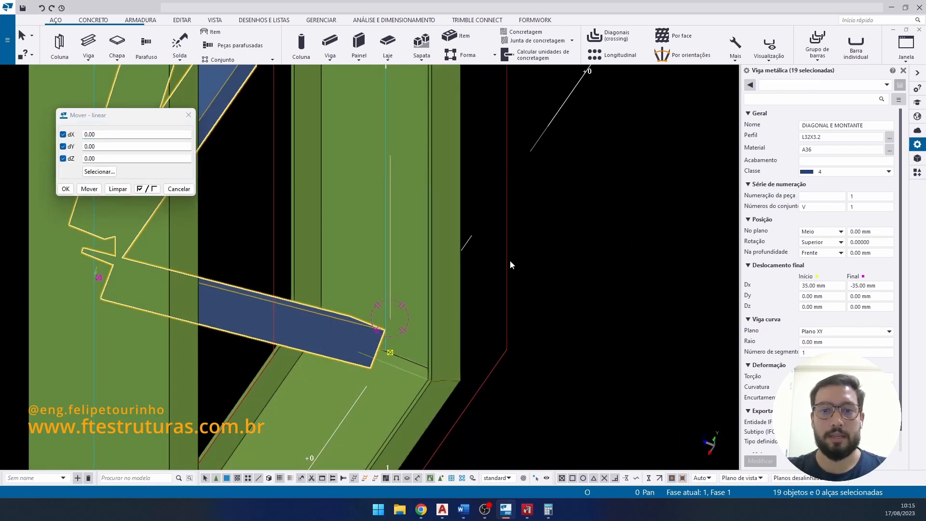
- Start a linear move and define its vector from the lowest diagonal's start point to the inner corner of the column's base profile
{"action": "right_click", "coordinate": [511, 264]}
{"action": "mouse_move", "coordinate": [589, 285]}
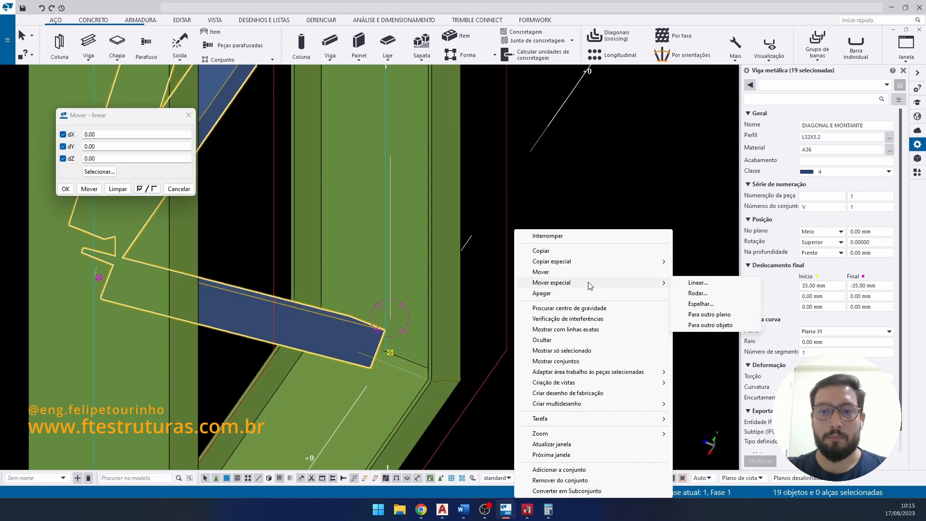
{"action": "left_click", "coordinate": [719, 282]}
{"action": "scroll", "coordinate": [428, 319], "scroll_direction": "up", "scroll_amount": 1}
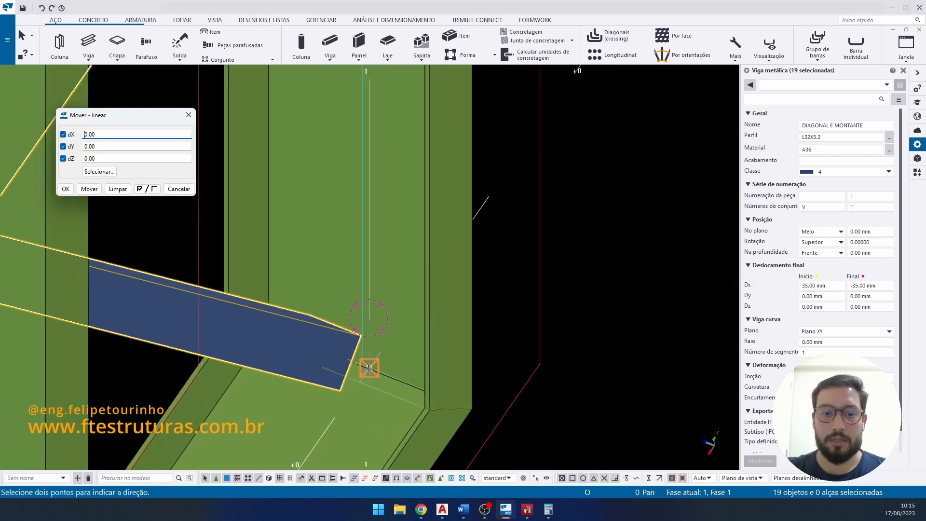
{"action": "left_click", "coordinate": [369, 367]}
{"action": "scroll", "coordinate": [464, 386], "scroll_direction": "up", "scroll_amount": 5}
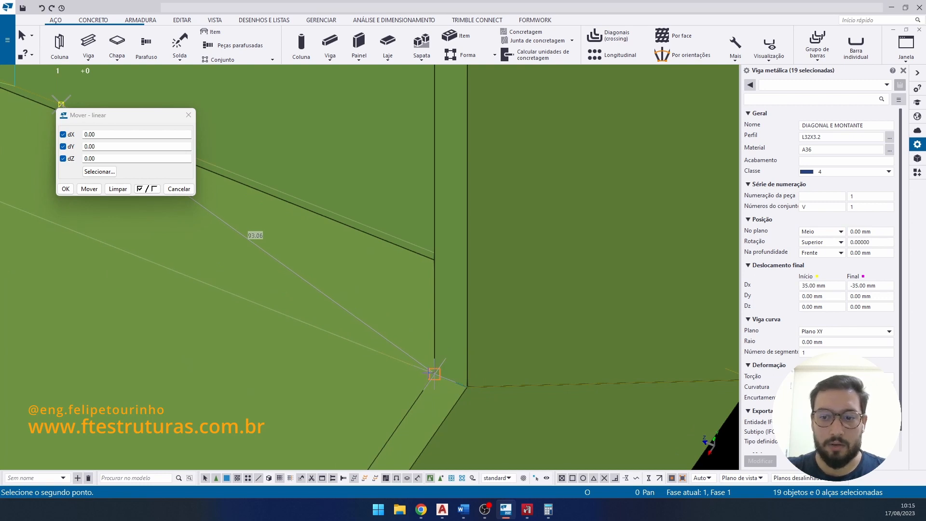
{"action": "left_click", "coordinate": [434, 372]}
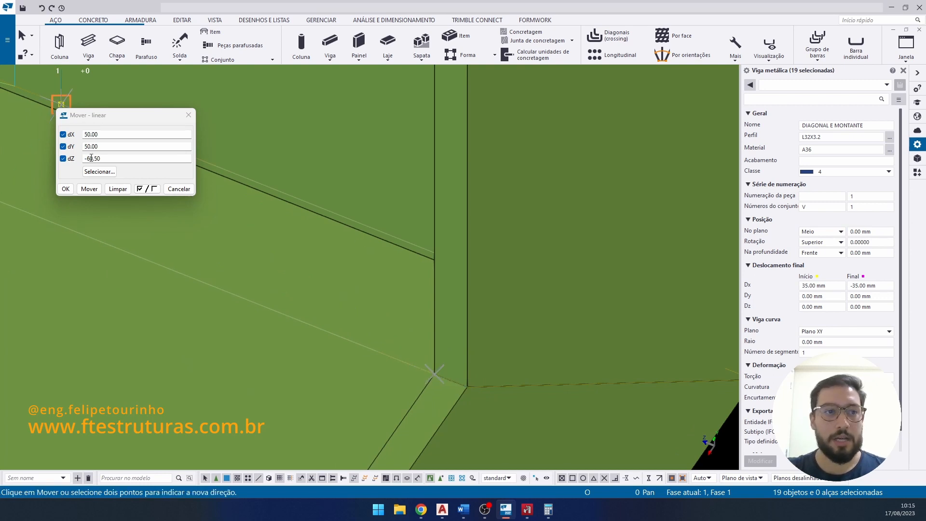
- Exclude dX and dY and move the selected diagonals and posts only by dZ -60.50, and end the Move command
{"action": "left_click", "coordinate": [126, 133]}
{"action": "scroll", "coordinate": [248, 231], "scroll_direction": "down", "scroll_amount": 6}
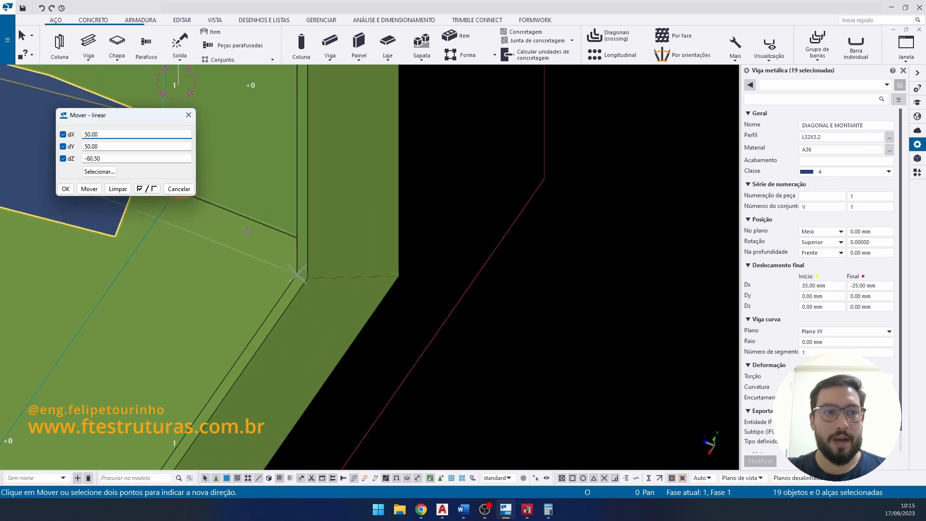
{"action": "middle_click_drag", "start_coordinate": [248, 231], "coordinate": [419, 238], "text": "ctrl"}
{"action": "scroll", "coordinate": [486, 299], "scroll_direction": "down", "scroll_amount": 3}
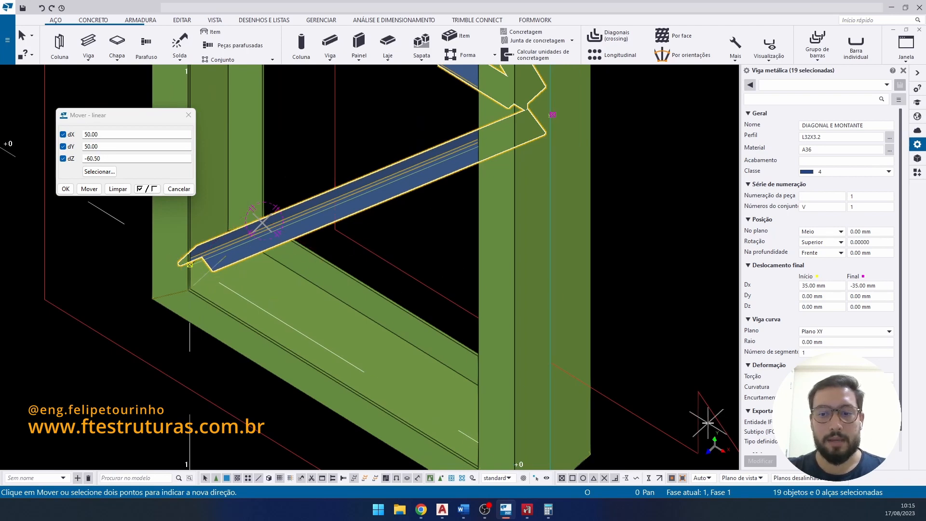
{"action": "left_click", "coordinate": [64, 146]}
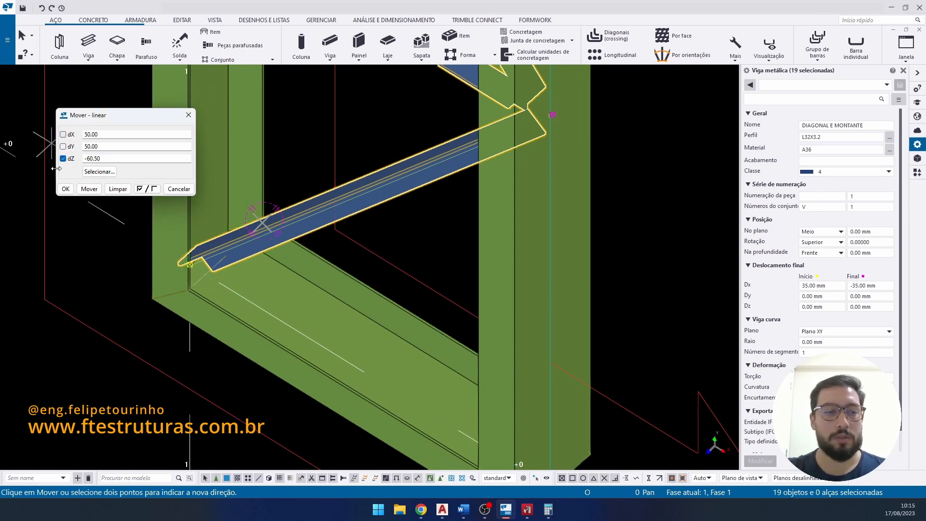
{"action": "left_click", "coordinate": [89, 188]}
{"action": "right_click", "coordinate": [392, 223]}
{"action": "left_click", "coordinate": [428, 232]}
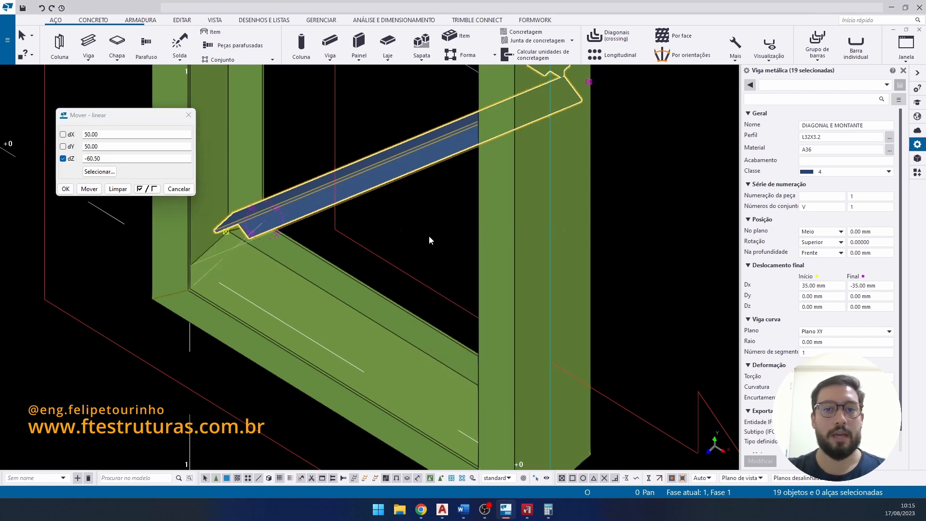
{"action": "scroll", "coordinate": [429, 236], "scroll_direction": "down", "scroll_amount": 3}
{"action": "scroll", "coordinate": [429, 237], "scroll_direction": "down", "scroll_amount": 2}
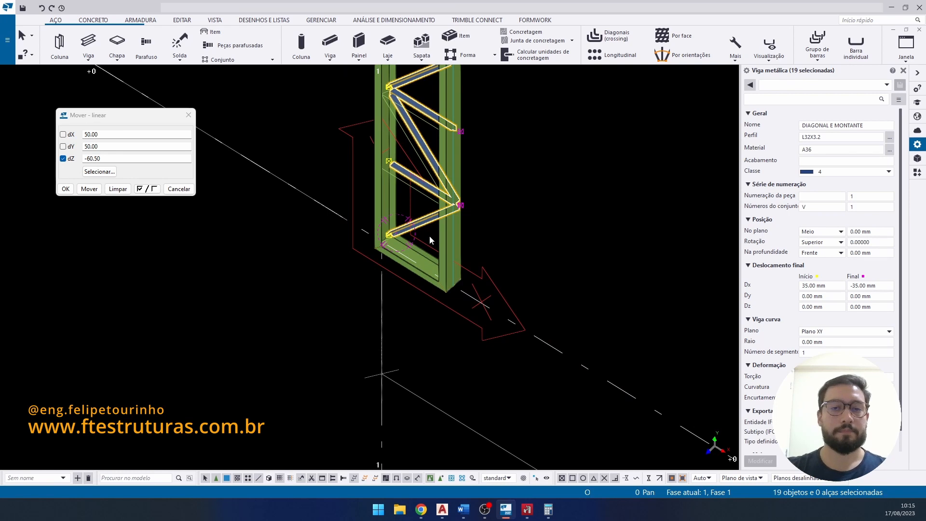
{"action": "scroll", "coordinate": [429, 235], "scroll_direction": "down", "scroll_amount": 2}
{"action": "scroll", "coordinate": [314, 54], "scroll_direction": "down", "scroll_amount": 1}
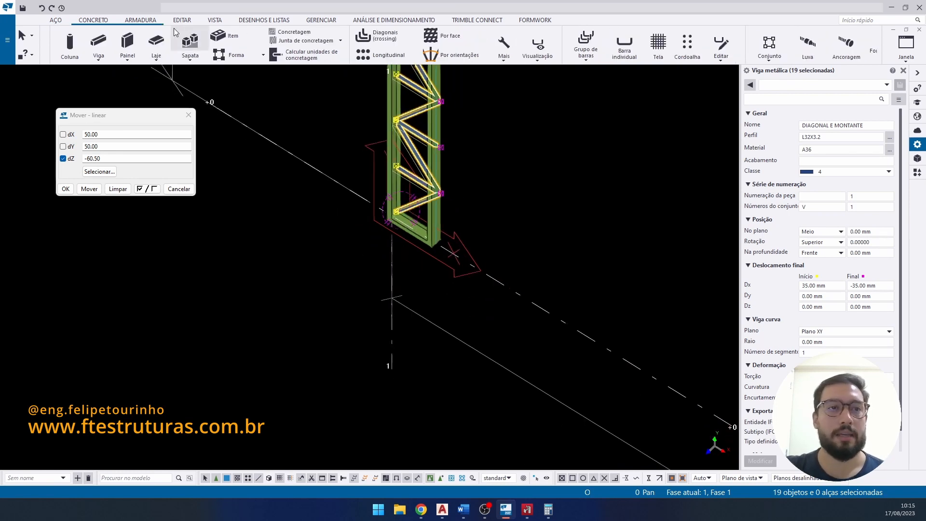
{"action": "scroll", "coordinate": [175, 33], "scroll_direction": "down", "scroll_amount": 3}
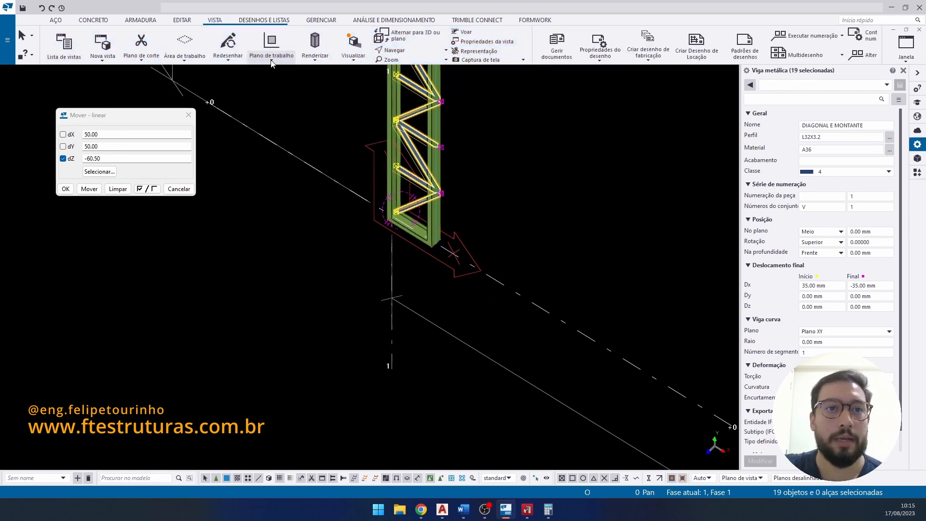
{"action": "left_click", "coordinate": [272, 63]}
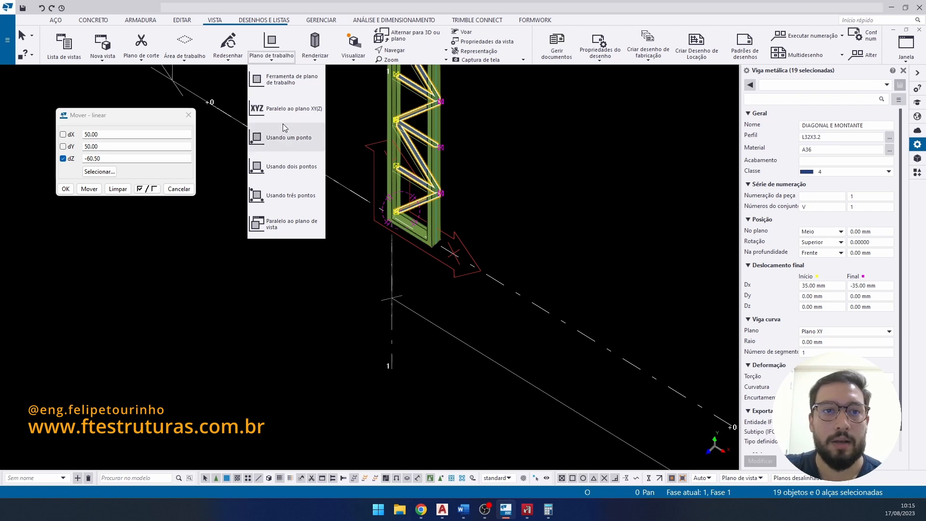
{"action": "left_click", "coordinate": [295, 109]}
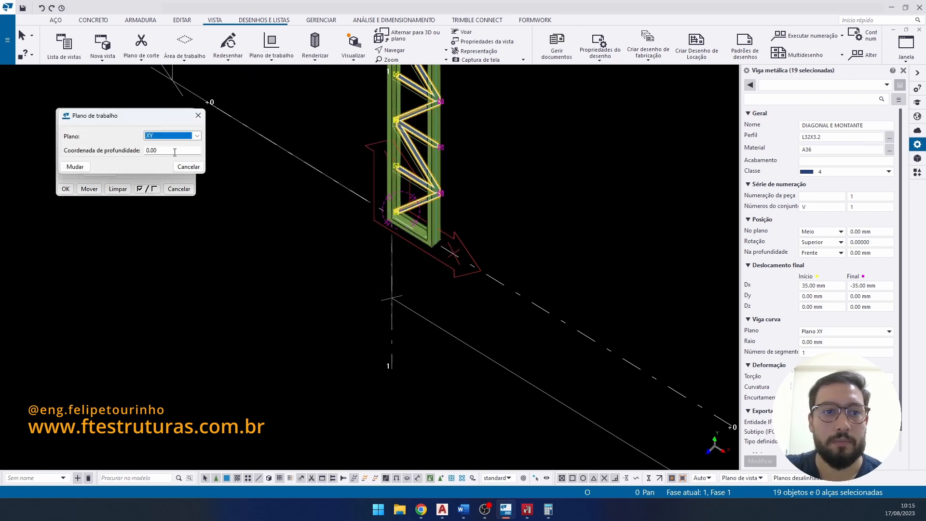
{"action": "left_click", "coordinate": [188, 166]}
- Set the work plane parallel to the XY plane at depth coordinate 0.00
{"action": "left_click", "coordinate": [278, 60]}
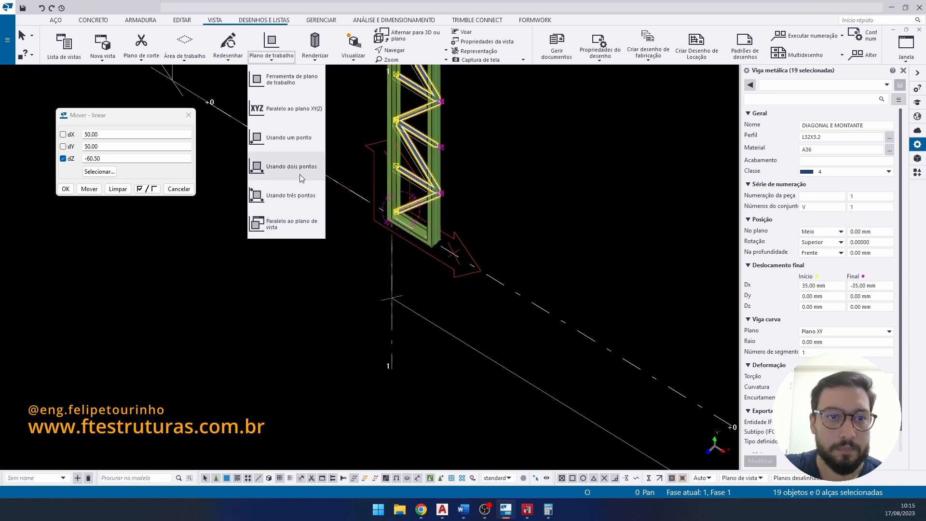
{"action": "left_click", "coordinate": [297, 121]}
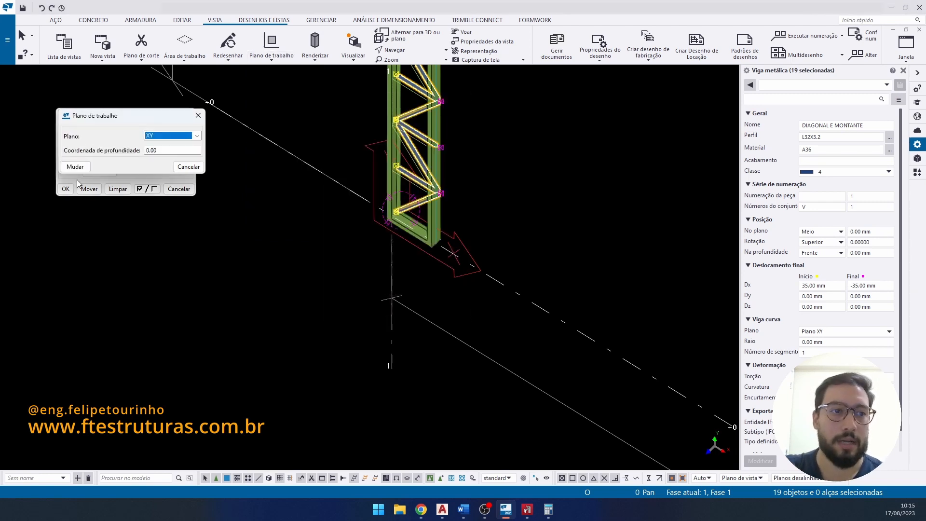
{"action": "scroll", "coordinate": [346, 189], "scroll_direction": "down", "scroll_amount": 6}
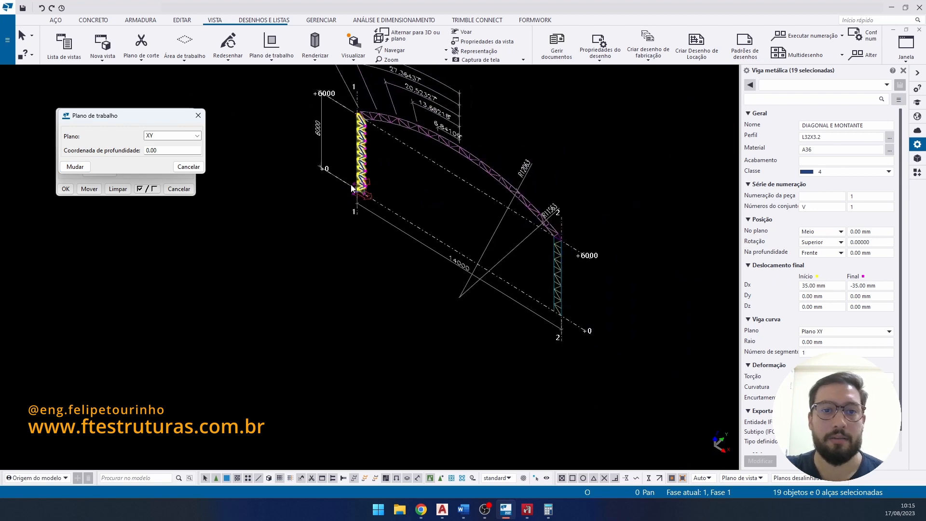
- Mirror-copy the selected diagonals and posts across the frame's base grid line, from the column's base point, with X0 0.00, Y0 0.00 and angle 180
{"action": "scroll", "coordinate": [352, 189], "scroll_direction": "up", "scroll_amount": 4}
{"action": "middle_click_drag", "start_coordinate": [339, 197], "coordinate": [392, 183], "text": "ctrl"}
{"action": "scroll", "coordinate": [310, 206], "scroll_direction": "up", "scroll_amount": 3}
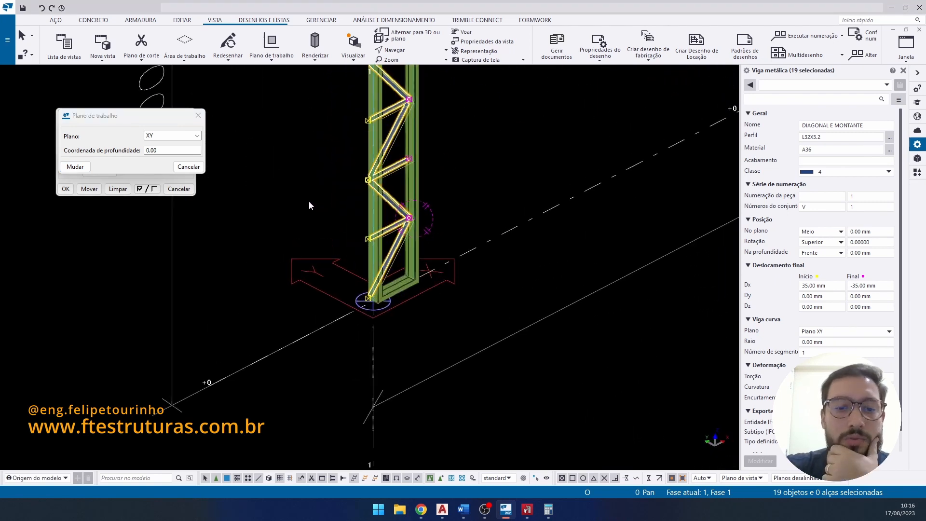
{"action": "right_click", "coordinate": [326, 184]}
{"action": "mouse_move", "coordinate": [384, 220]}
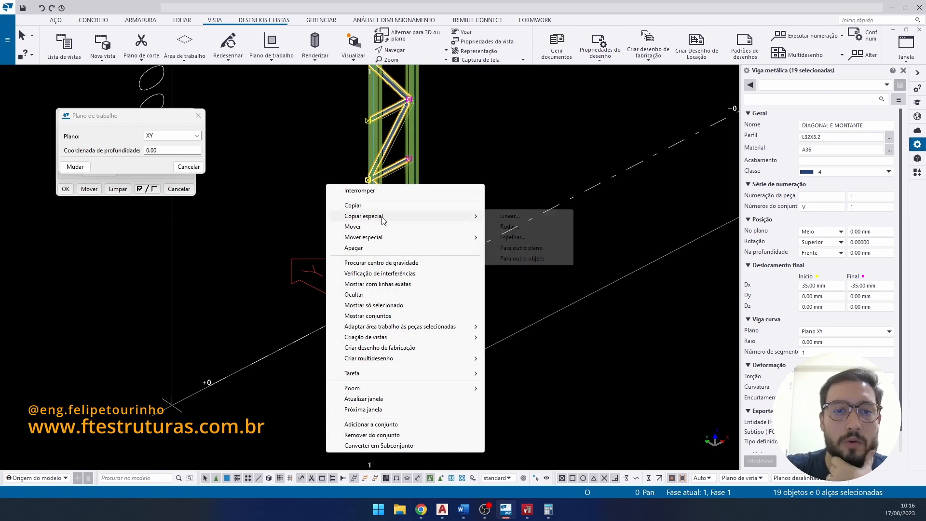
{"action": "left_click", "coordinate": [507, 238]}
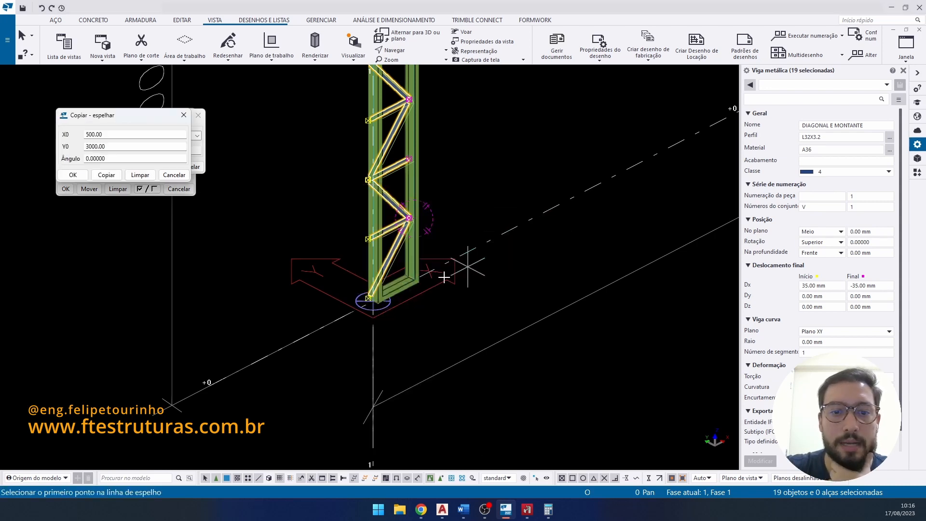
{"action": "left_click", "coordinate": [366, 305]}
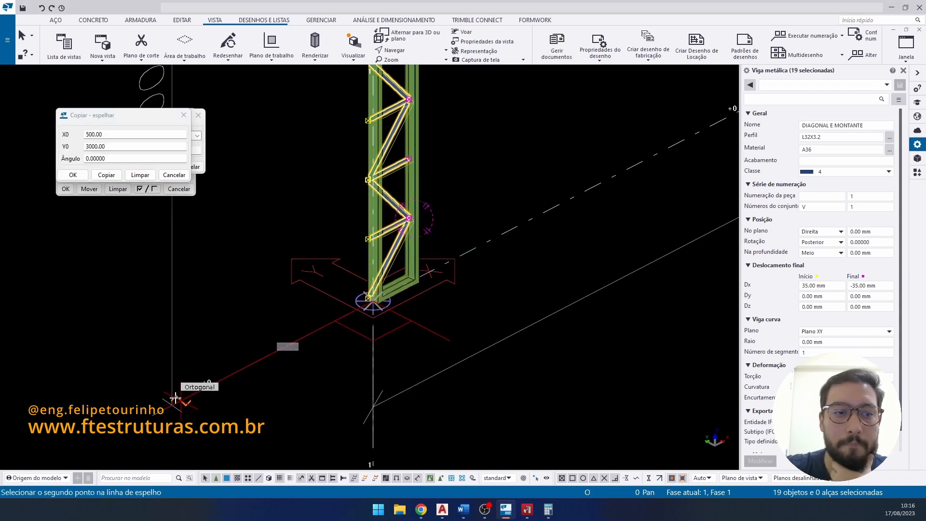
{"action": "left_click", "coordinate": [175, 398]}
{"action": "left_click", "coordinate": [106, 174]}
{"action": "right_click", "coordinate": [502, 268]}
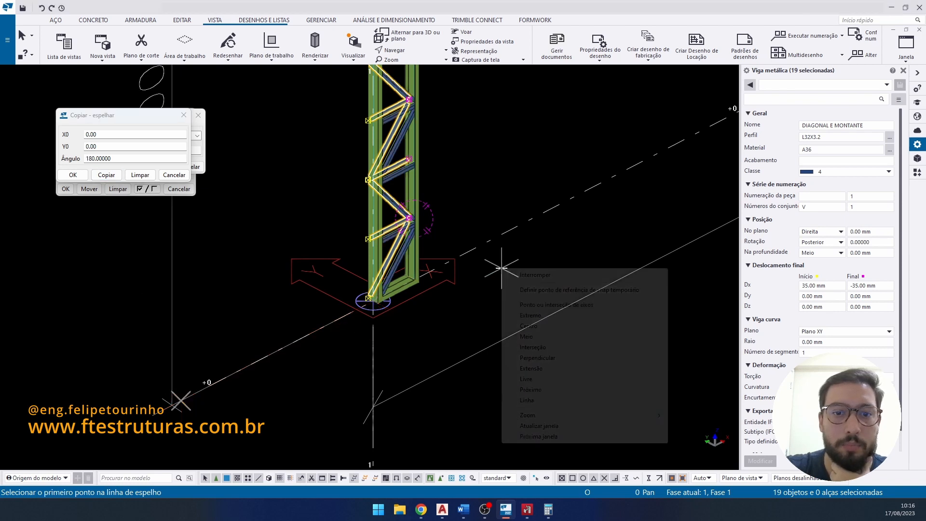
- End the mirror copy and inspect the mirrored diagonals on the axis 1 column and the arched truss outline
{"action": "left_click", "coordinate": [533, 275]}
{"action": "scroll", "coordinate": [418, 215], "scroll_direction": "up", "scroll_amount": 5}
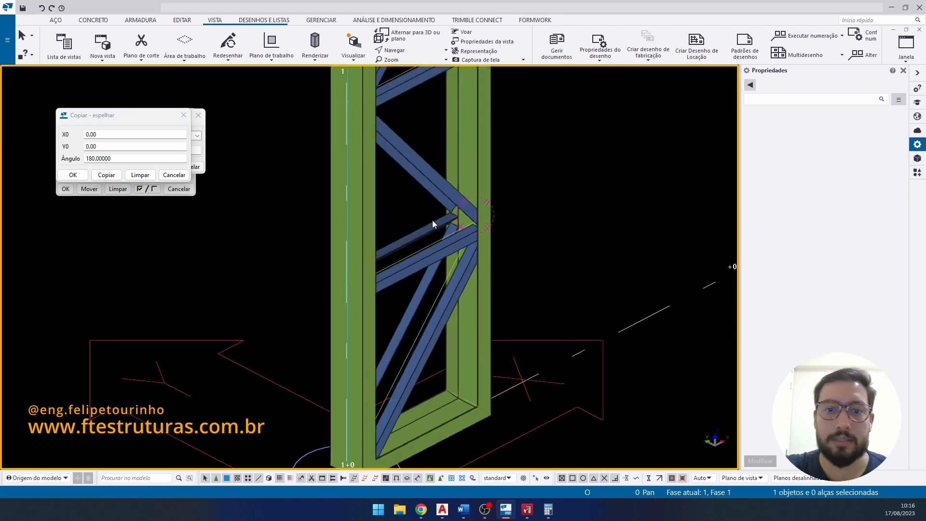
{"action": "scroll", "coordinate": [432, 220], "scroll_direction": "up", "scroll_amount": 3}
{"action": "scroll", "coordinate": [328, 258], "scroll_direction": "up", "scroll_amount": 2}
{"action": "middle_click_drag", "start_coordinate": [293, 264], "coordinate": [244, 273]}
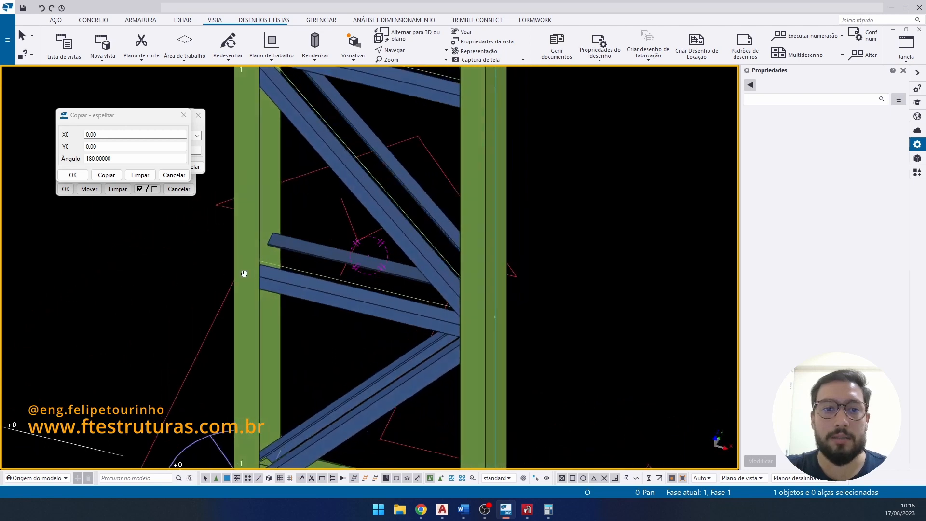
{"action": "scroll", "coordinate": [280, 278], "scroll_direction": "down", "scroll_amount": 6}
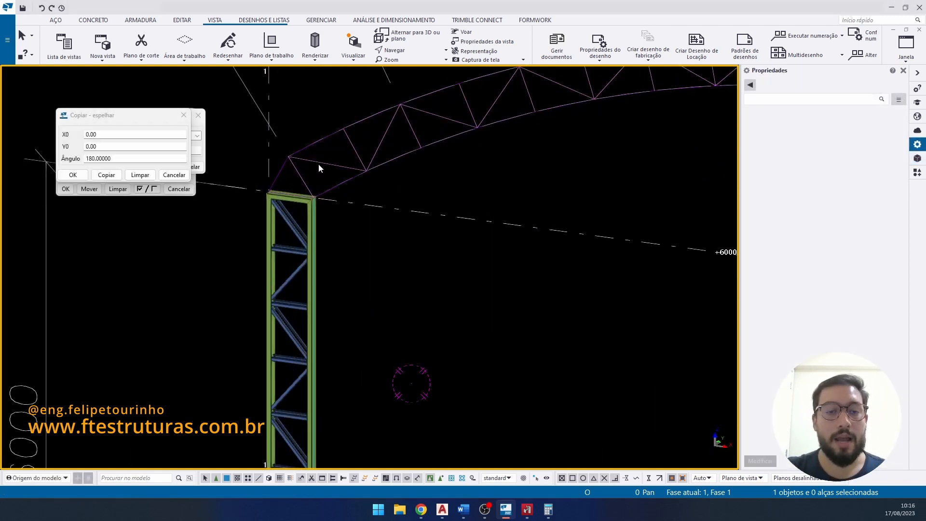
{"action": "scroll", "coordinate": [309, 185], "scroll_direction": "down", "scroll_amount": 3}
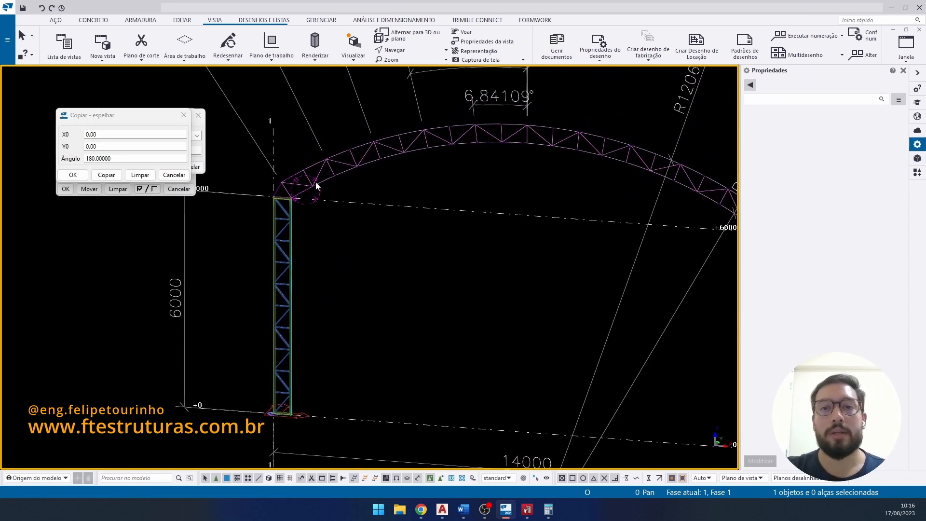
{"action": "scroll", "coordinate": [347, 164], "scroll_direction": "down", "scroll_amount": 2}
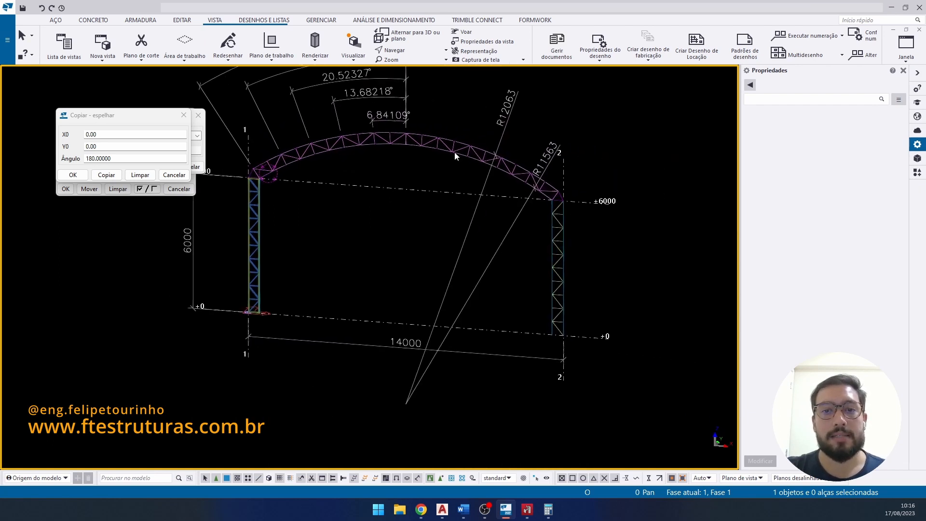
{"action": "middle_click_drag", "start_coordinate": [429, 200], "coordinate": [443, 194]}
- Cancel the mirror-copy, move and work plane dialogs, then switch the model from 3D to plane view
{"action": "left_click", "coordinate": [174, 175]}
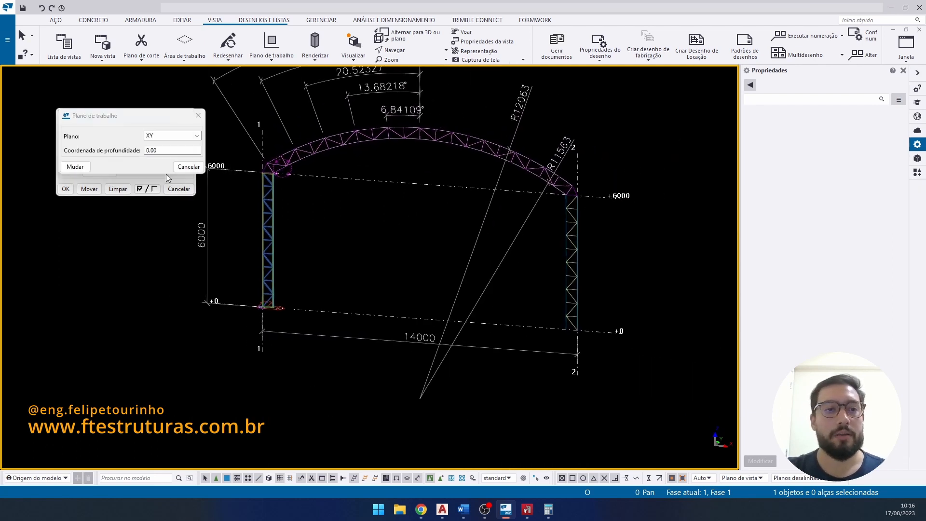
{"action": "left_click", "coordinate": [179, 189]}
{"action": "left_click", "coordinate": [191, 168]}
{"action": "key", "text": "ctrl+p"}
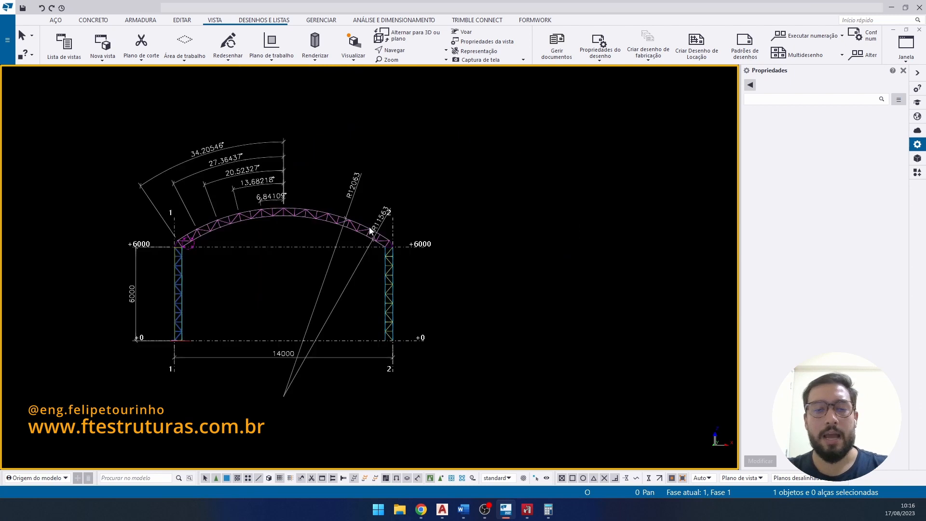
{"action": "scroll", "coordinate": [223, 188], "scroll_direction": "up", "scroll_amount": 1}
{"action": "scroll", "coordinate": [180, 283], "scroll_direction": "up", "scroll_amount": 2}
{"action": "middle_click_drag", "start_coordinate": [195, 276], "coordinate": [234, 272]}
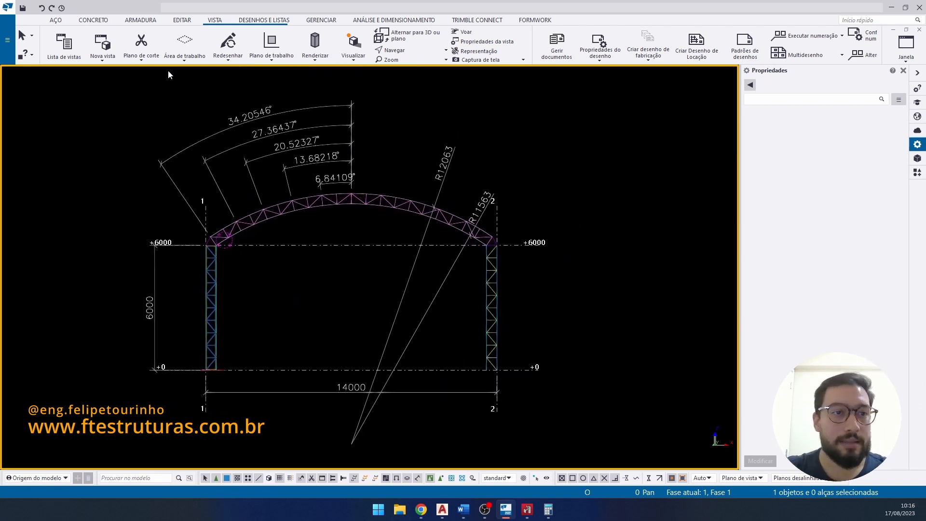
- Set the work plane parallel to the view plane, with its origin at the base of the column on axis 1
{"action": "left_click", "coordinate": [264, 59]}
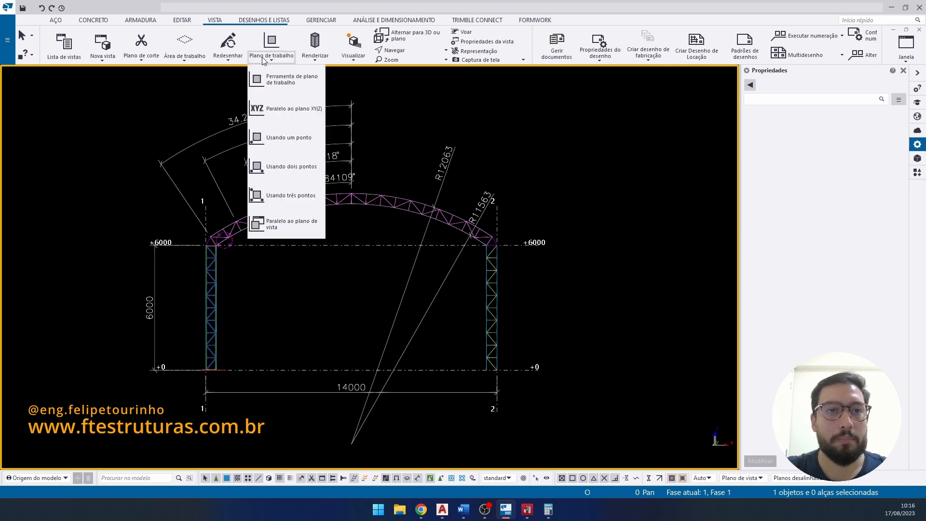
{"action": "left_click", "coordinate": [284, 225]}
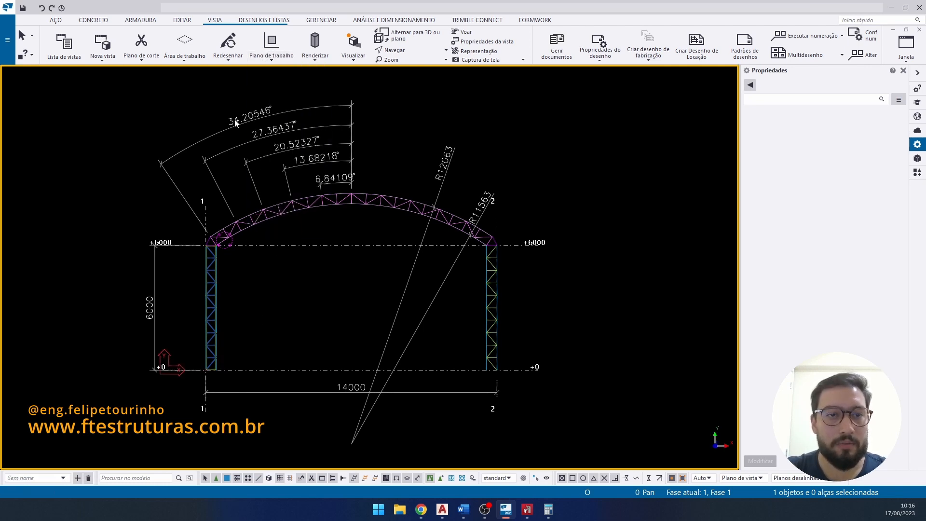
{"action": "left_click", "coordinate": [271, 60]}
{"action": "left_click", "coordinate": [275, 136]}
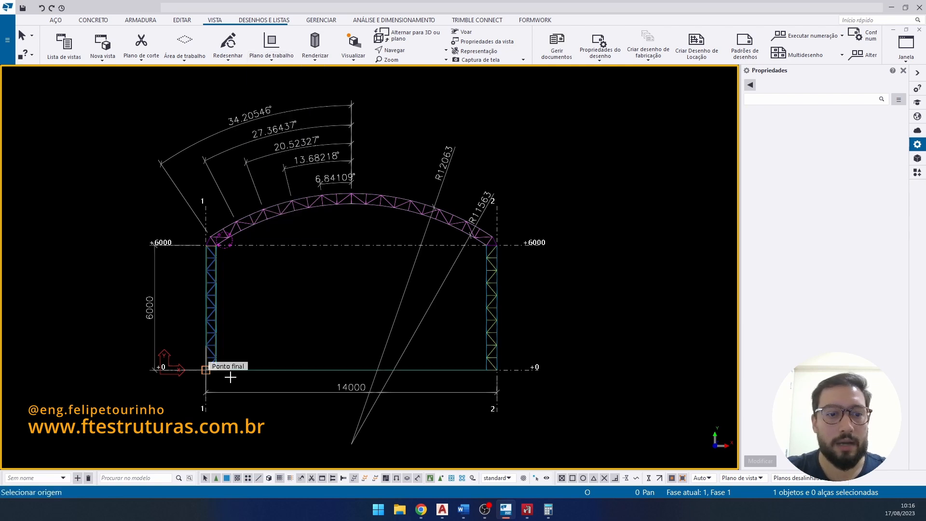
{"action": "left_click", "coordinate": [230, 378]}
{"action": "right_click", "coordinate": [285, 282]}
{"action": "left_click", "coordinate": [303, 291]}
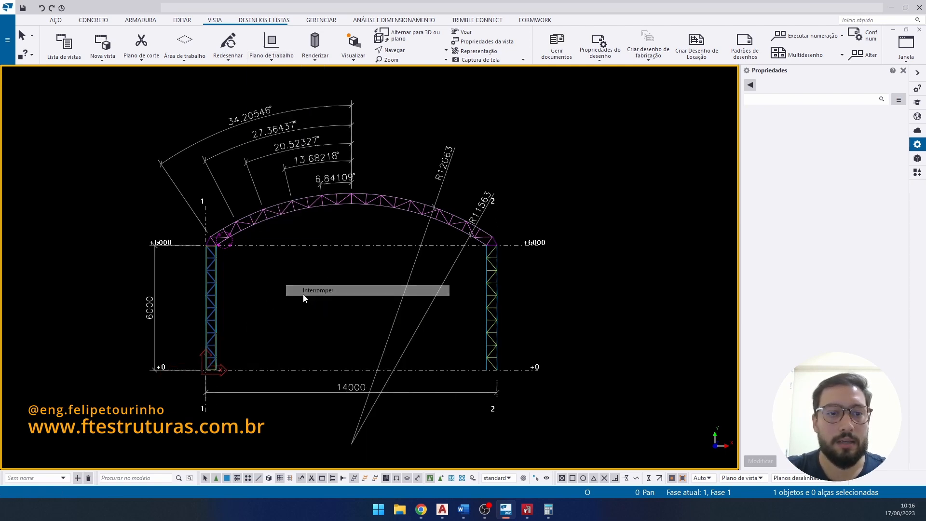
- Select the horizontal BANZO member at the top of the axis 1 column to reuse its U127X50X3 profile and properties
{"action": "scroll", "coordinate": [274, 270], "scroll_direction": "up", "scroll_amount": 6}
{"action": "middle_click_drag", "start_coordinate": [259, 263], "coordinate": [251, 253]}
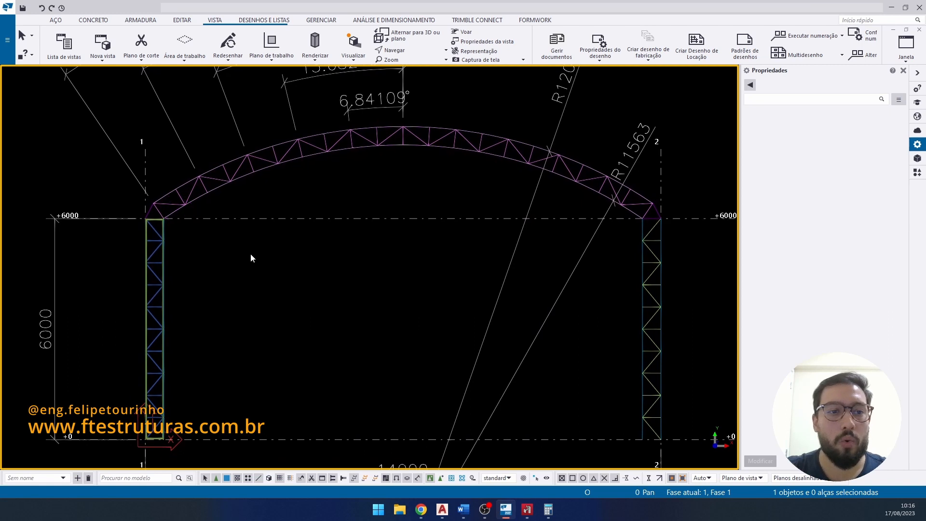
{"action": "left_click", "coordinate": [57, 22]}
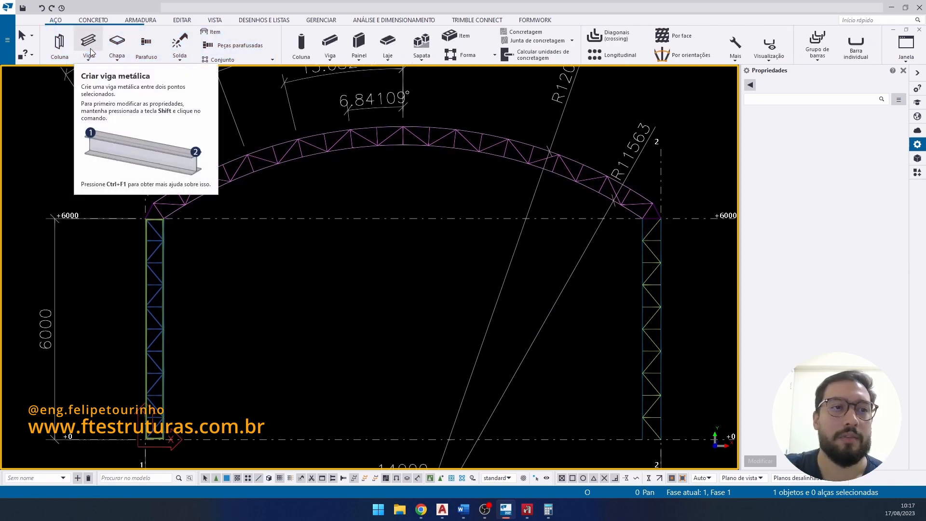
{"action": "left_click", "coordinate": [87, 57]}
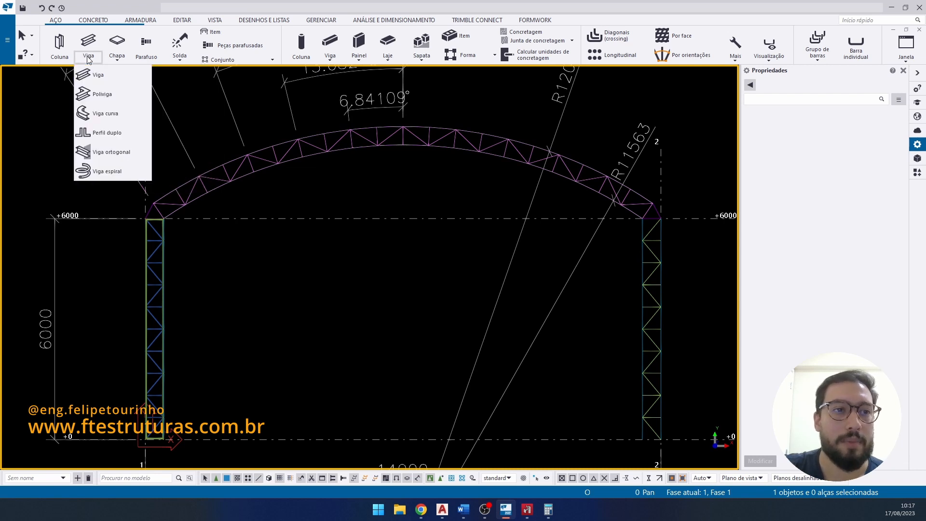
{"action": "left_click", "coordinate": [116, 118]}
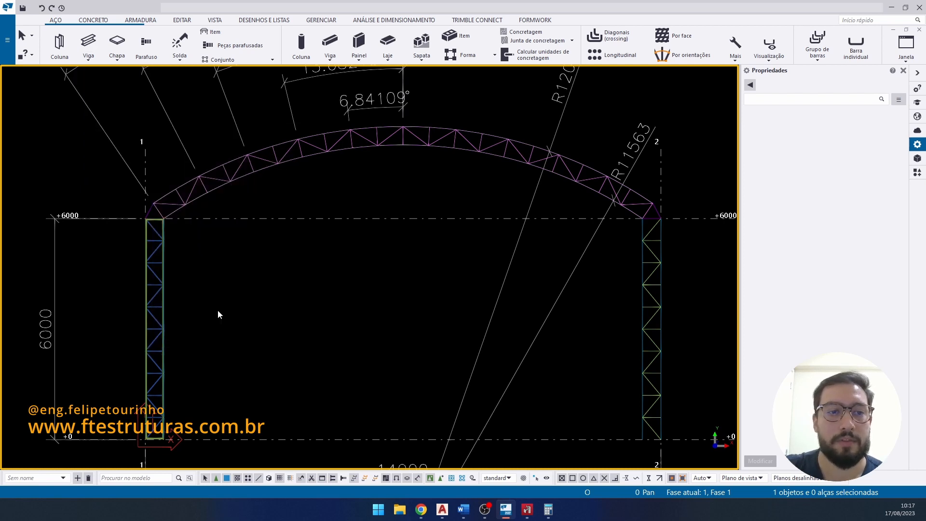
{"action": "scroll", "coordinate": [193, 212], "scroll_direction": "up", "scroll_amount": 6}
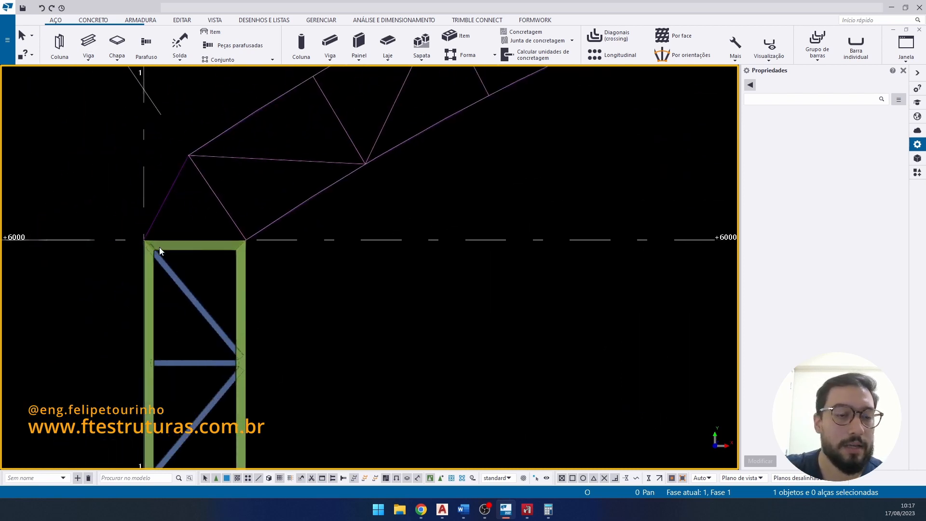
{"action": "left_click", "coordinate": [198, 247]}
{"action": "scroll", "coordinate": [299, 225], "scroll_direction": "down", "scroll_amount": 5}
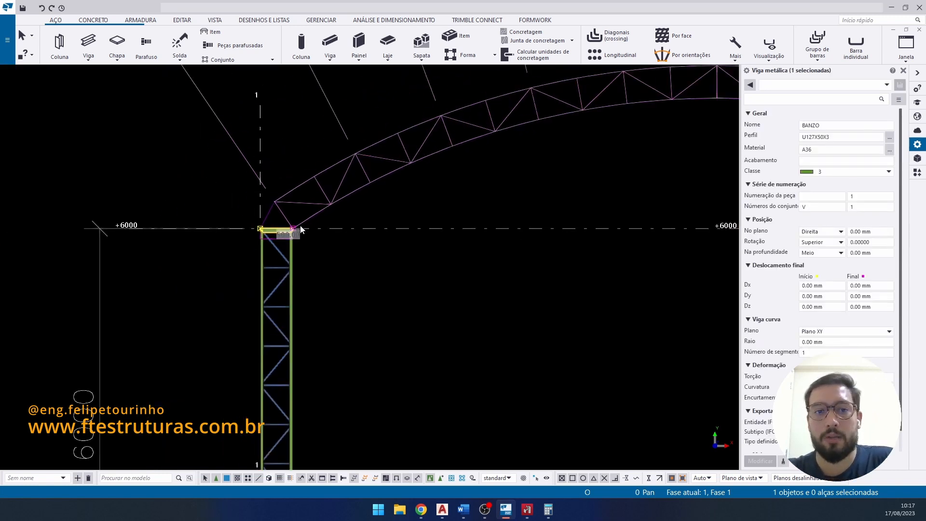
{"action": "scroll", "coordinate": [301, 229], "scroll_direction": "down", "scroll_amount": 4}
- Create a curved beam along the arch's lower chord from the axis 1 column's inner top corner through the crown to the axis 2 column's inner top corner
{"action": "left_click", "coordinate": [89, 54]}
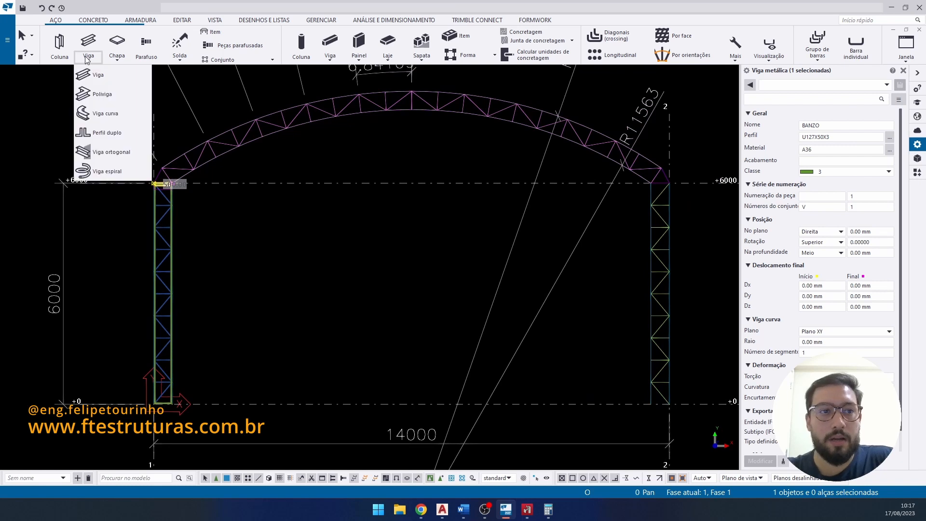
{"action": "left_click", "coordinate": [107, 114]}
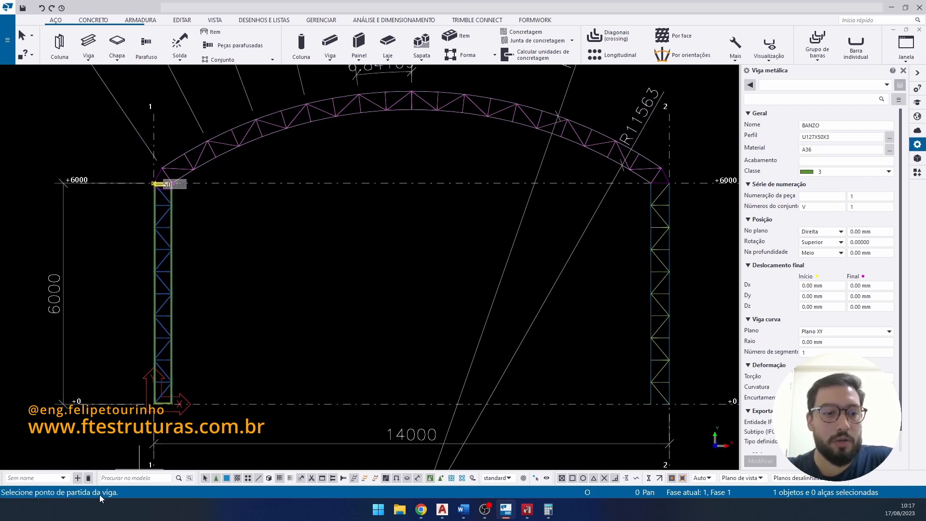
{"action": "scroll", "coordinate": [185, 193], "scroll_direction": "up", "scroll_amount": 2}
{"action": "scroll", "coordinate": [163, 166], "scroll_direction": "up", "scroll_amount": 4}
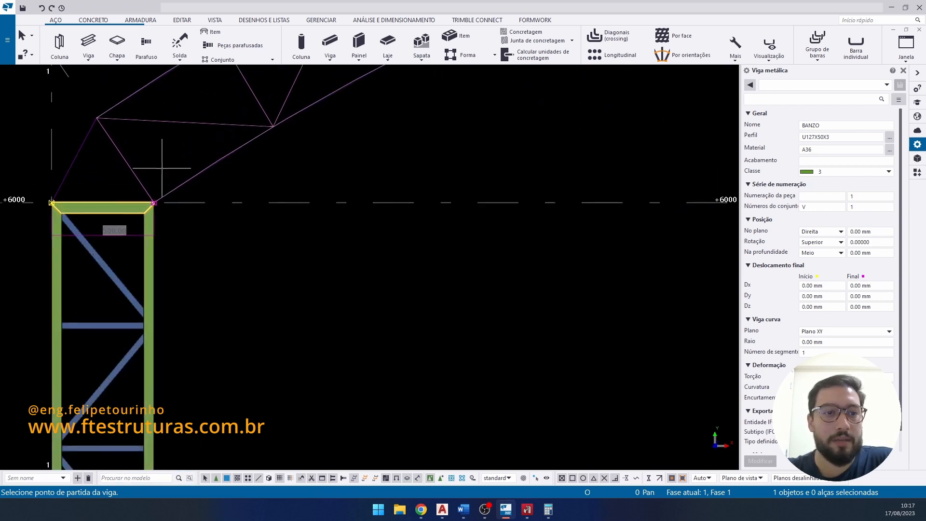
{"action": "left_click", "coordinate": [139, 230]}
{"action": "scroll", "coordinate": [140, 230], "scroll_direction": "down", "scroll_amount": 2}
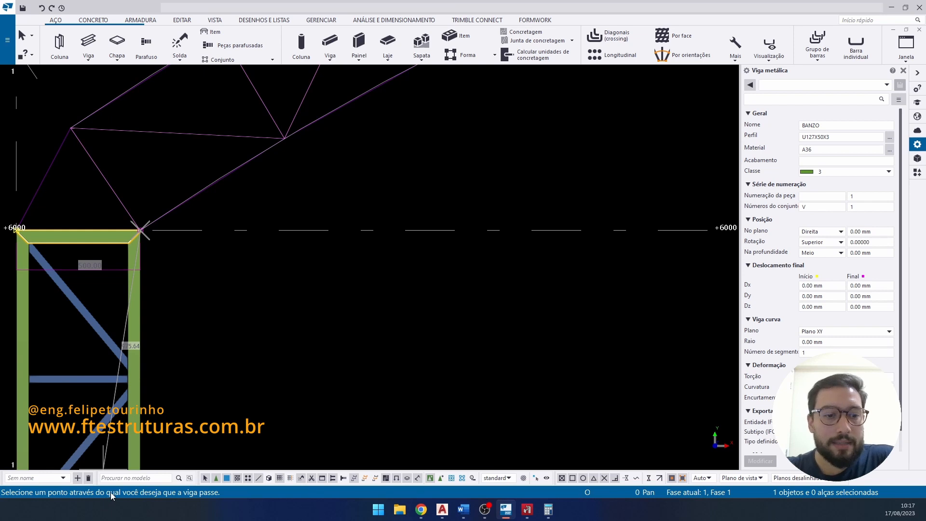
{"action": "scroll", "coordinate": [371, 290], "scroll_direction": "down", "scroll_amount": 7}
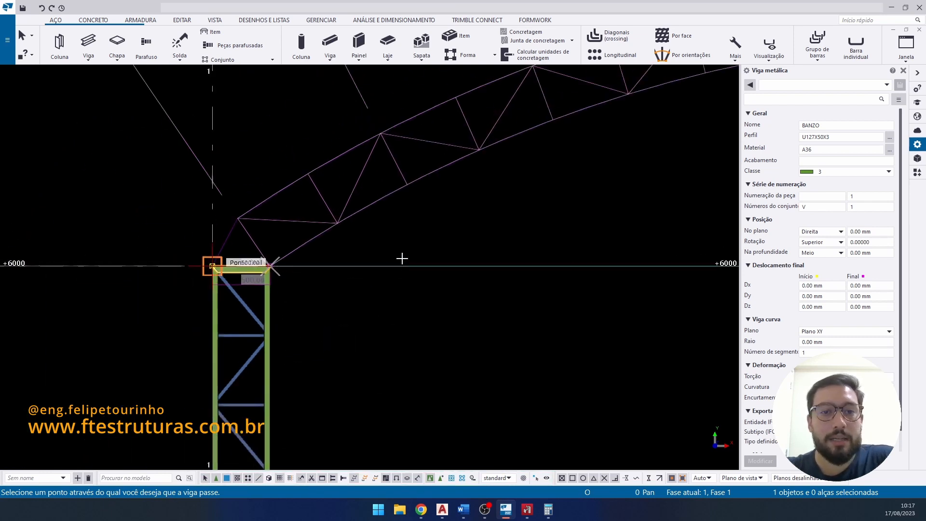
{"action": "middle_click_drag", "start_coordinate": [552, 231], "coordinate": [361, 230]}
{"action": "scroll", "coordinate": [450, 175], "scroll_direction": "up", "scroll_amount": 2}
{"action": "scroll", "coordinate": [454, 169], "scroll_direction": "up", "scroll_amount": 3}
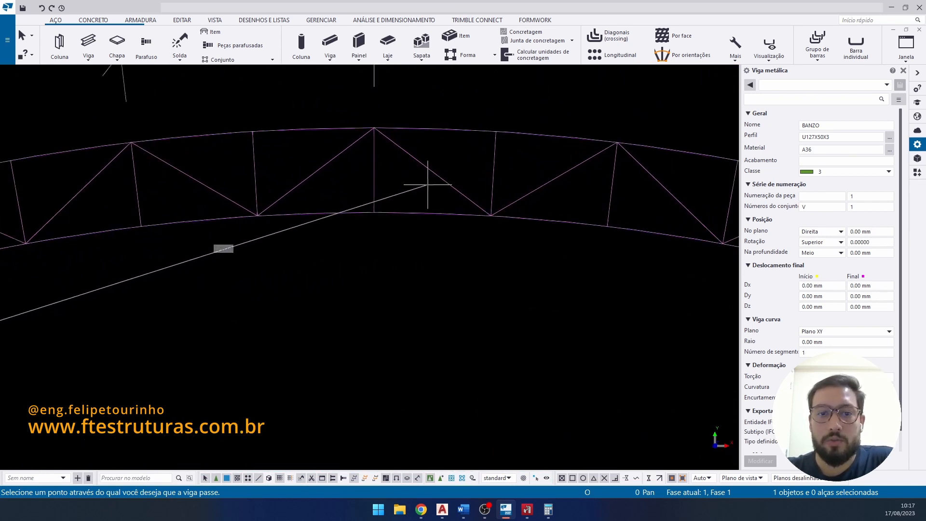
{"action": "left_click", "coordinate": [362, 218]}
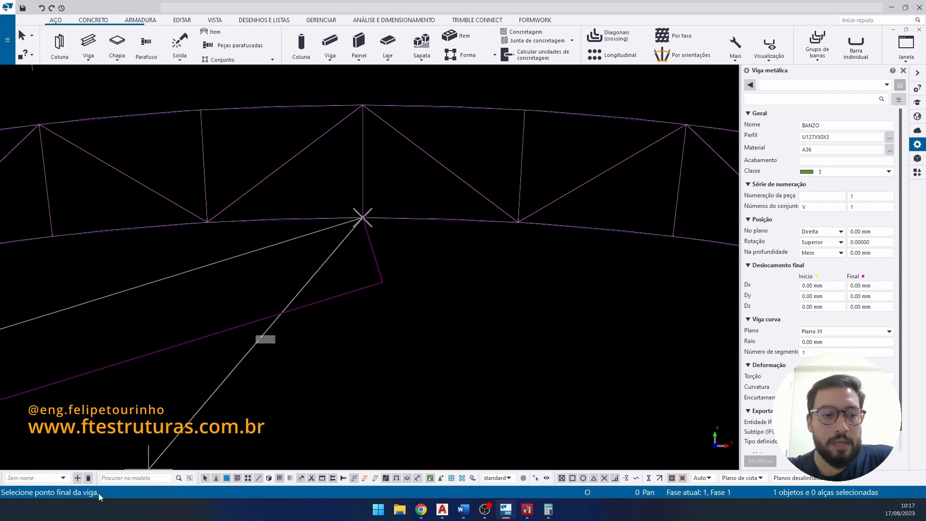
{"action": "scroll", "coordinate": [359, 260], "scroll_direction": "down", "scroll_amount": 5}
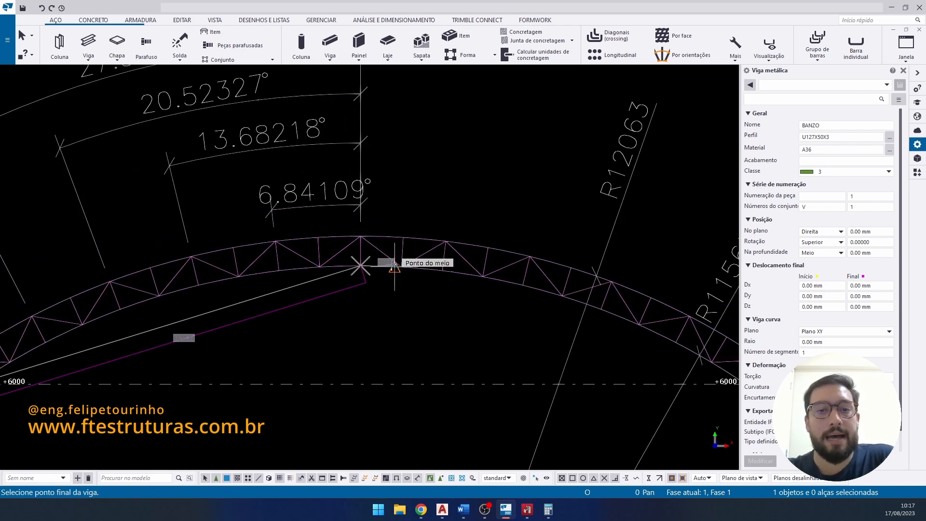
{"action": "scroll", "coordinate": [519, 289], "scroll_direction": "up", "scroll_amount": 5}
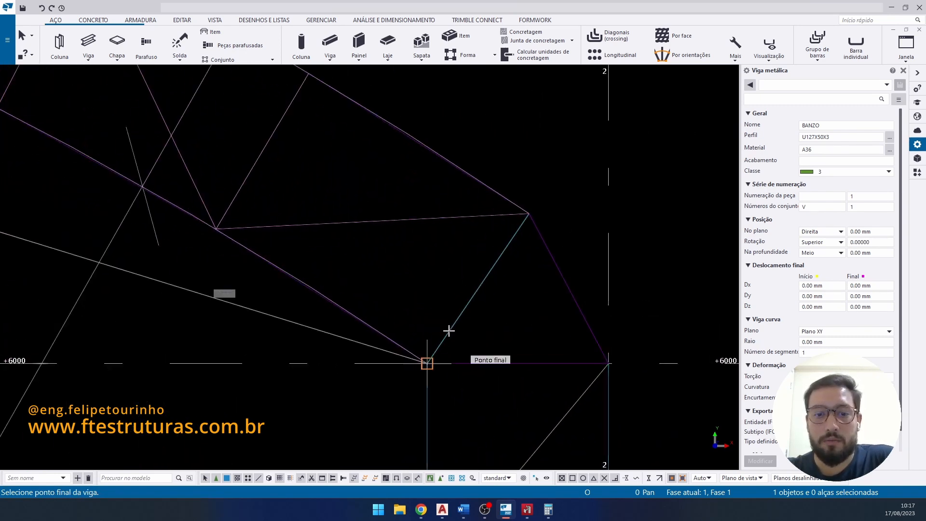
{"action": "left_click", "coordinate": [426, 363]}
{"action": "scroll", "coordinate": [422, 338], "scroll_direction": "down", "scroll_amount": 5}
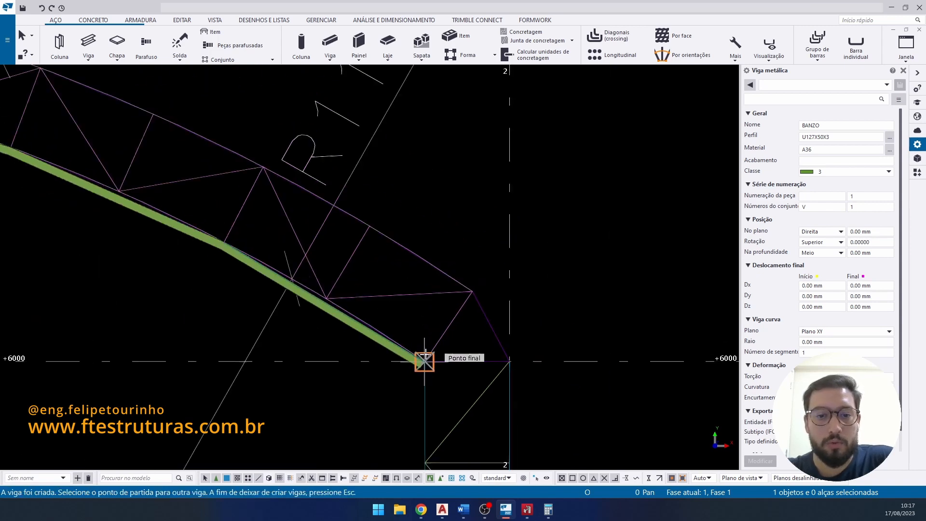
{"action": "right_click", "coordinate": [432, 285]}
{"action": "left_click", "coordinate": [453, 290]}
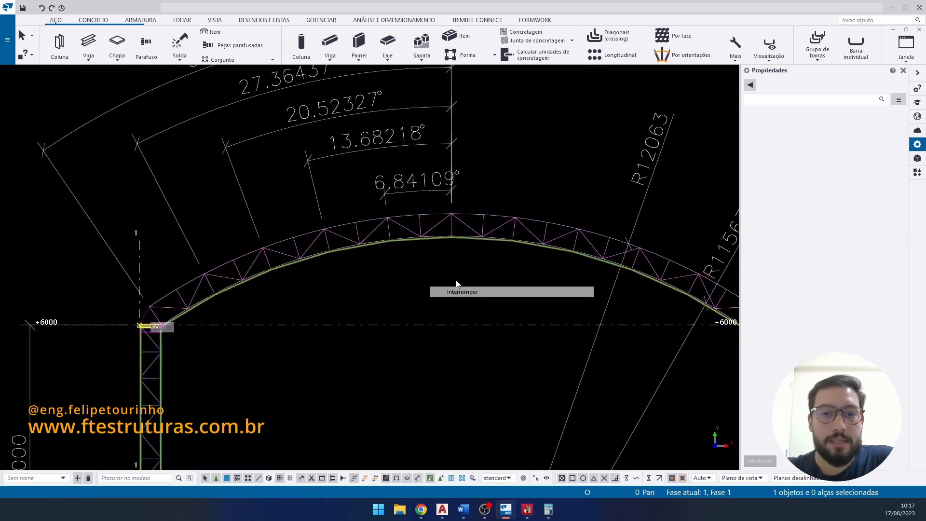
- Set the curved lower chord's number of segments to 50
{"action": "scroll", "coordinate": [403, 231], "scroll_direction": "up", "scroll_amount": 5}
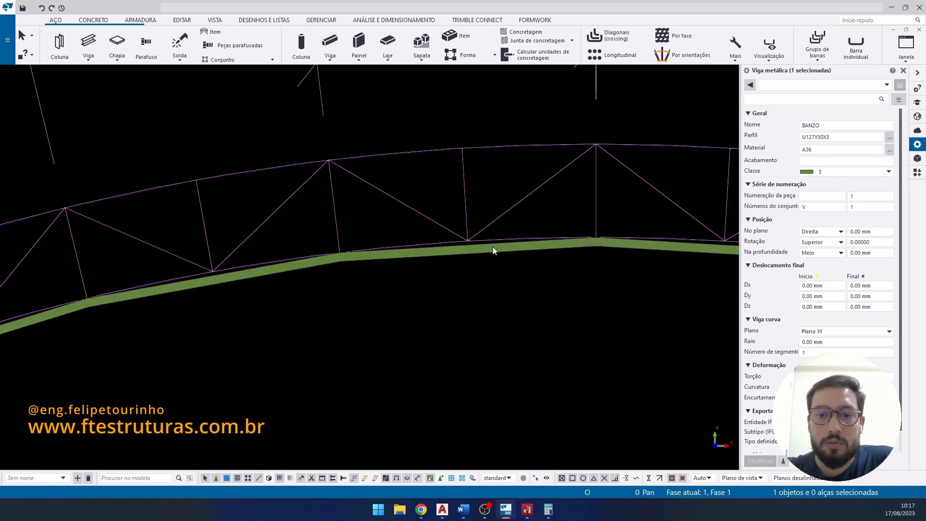
{"action": "scroll", "coordinate": [415, 251], "scroll_direction": "down", "scroll_amount": 5}
{"action": "scroll", "coordinate": [291, 256], "scroll_direction": "up", "scroll_amount": 3}
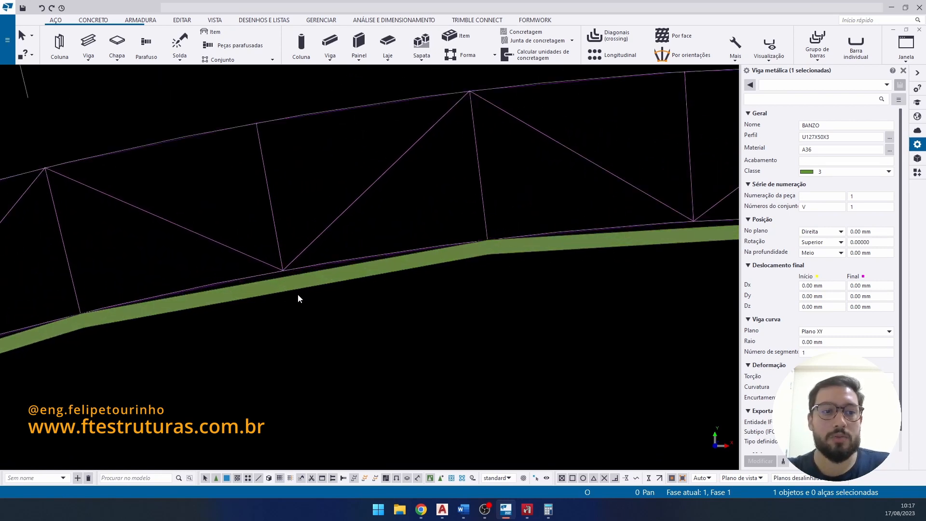
{"action": "scroll", "coordinate": [374, 254], "scroll_direction": "down", "scroll_amount": 3}
{"action": "scroll", "coordinate": [234, 323], "scroll_direction": "up", "scroll_amount": 6}
{"action": "left_click", "coordinate": [245, 326]}
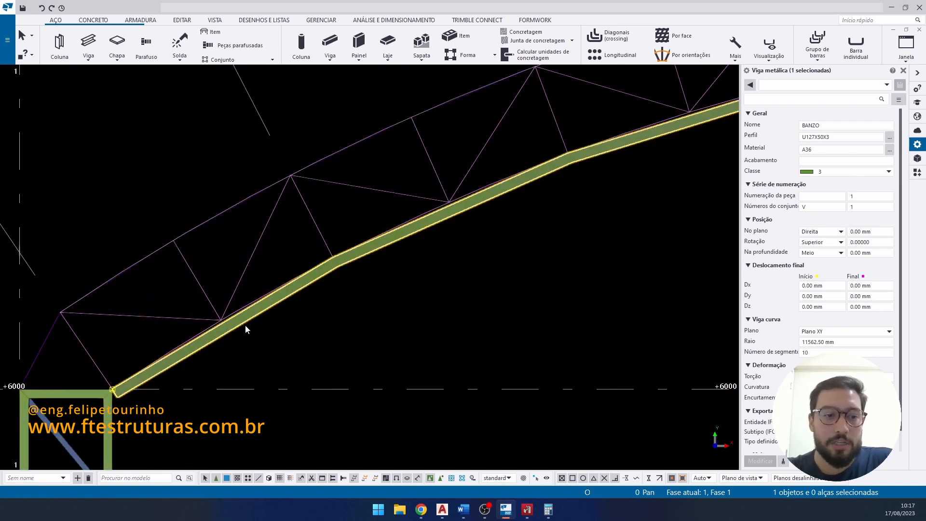
{"action": "scroll", "coordinate": [367, 268], "scroll_direction": "down", "scroll_amount": 3}
{"action": "middle_click_drag", "start_coordinate": [369, 264], "coordinate": [295, 256]}
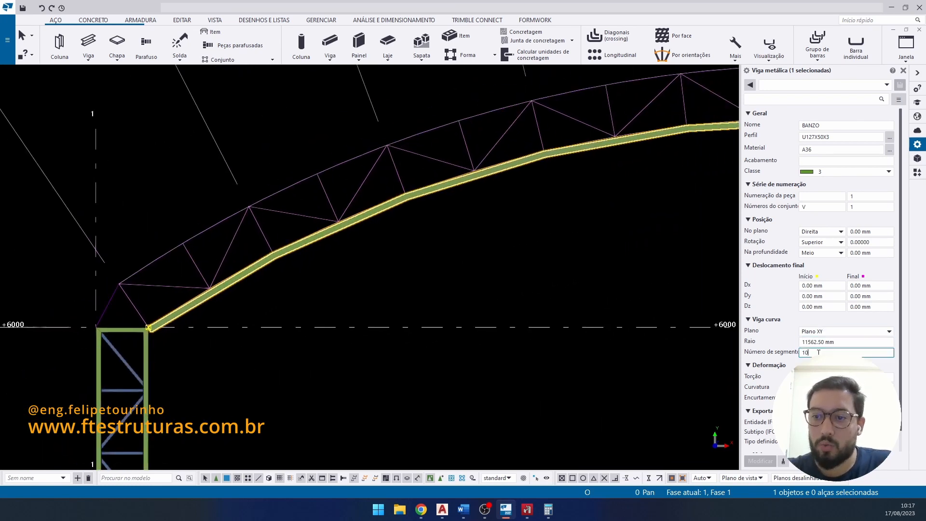
{"action": "type", "text": "50"}
{"action": "key", "text": "Return"}
{"action": "left_click", "coordinate": [389, 290]}
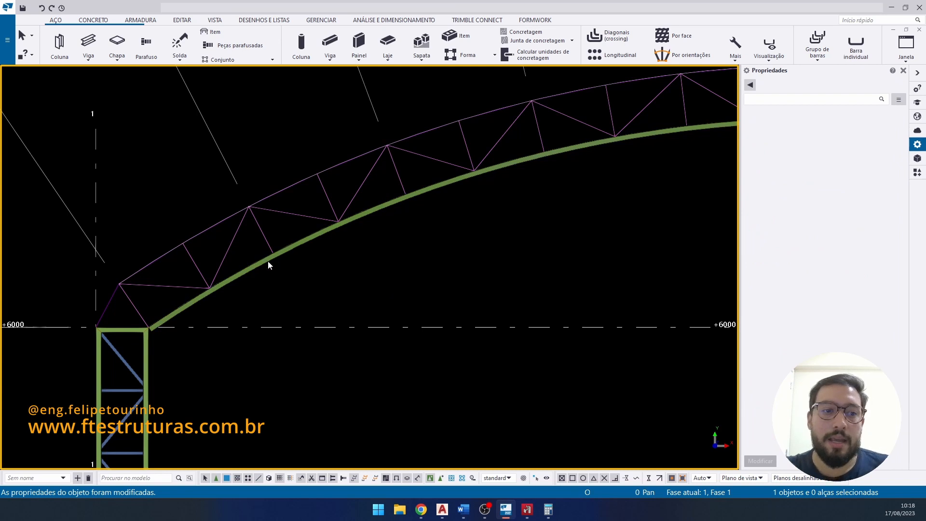
{"action": "scroll", "coordinate": [203, 288], "scroll_direction": "up", "scroll_amount": 2}
{"action": "scroll", "coordinate": [129, 279], "scroll_direction": "down", "scroll_amount": 5}
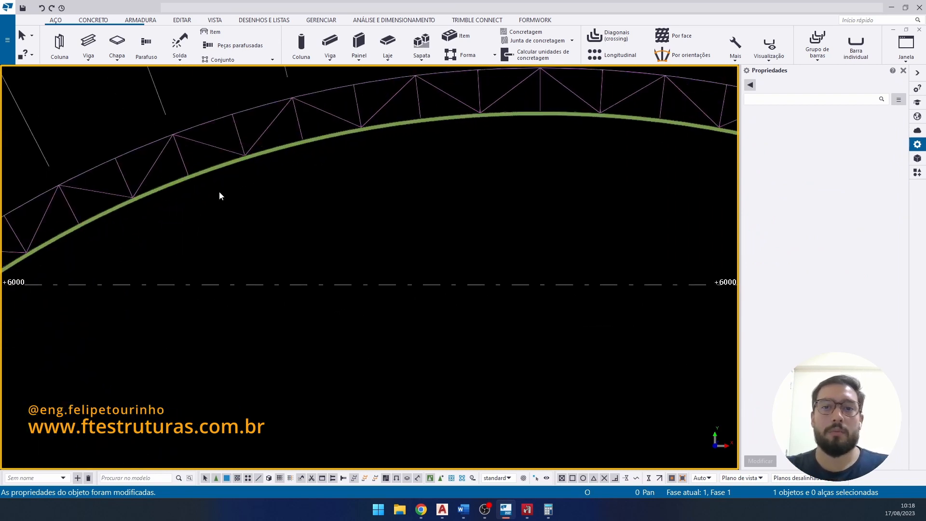
- Try 59 as the number of segments for the arch's curved lower chord
{"action": "scroll", "coordinate": [406, 166], "scroll_direction": "up", "scroll_amount": 6}
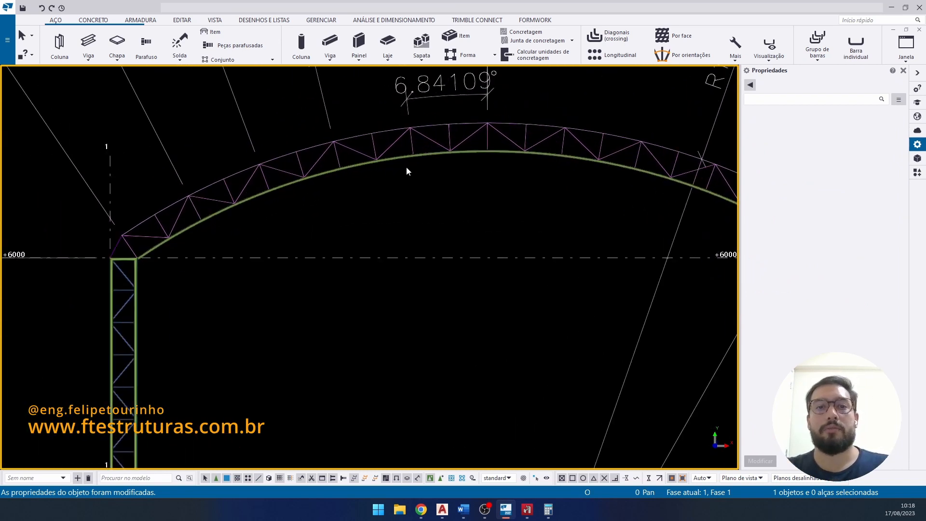
{"action": "scroll", "coordinate": [314, 140], "scroll_direction": "up", "scroll_amount": 3}
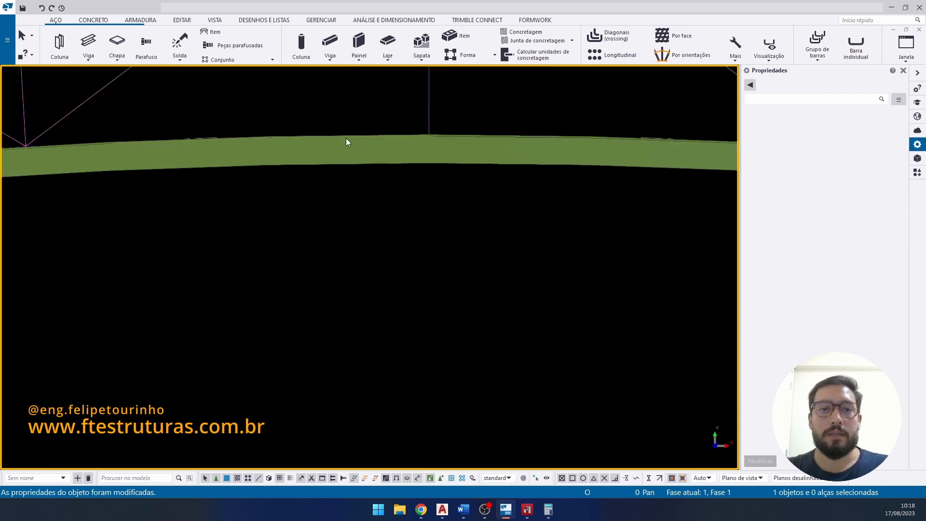
{"action": "left_click", "coordinate": [372, 140]}
{"action": "scroll", "coordinate": [426, 164], "scroll_direction": "up", "scroll_amount": 3}
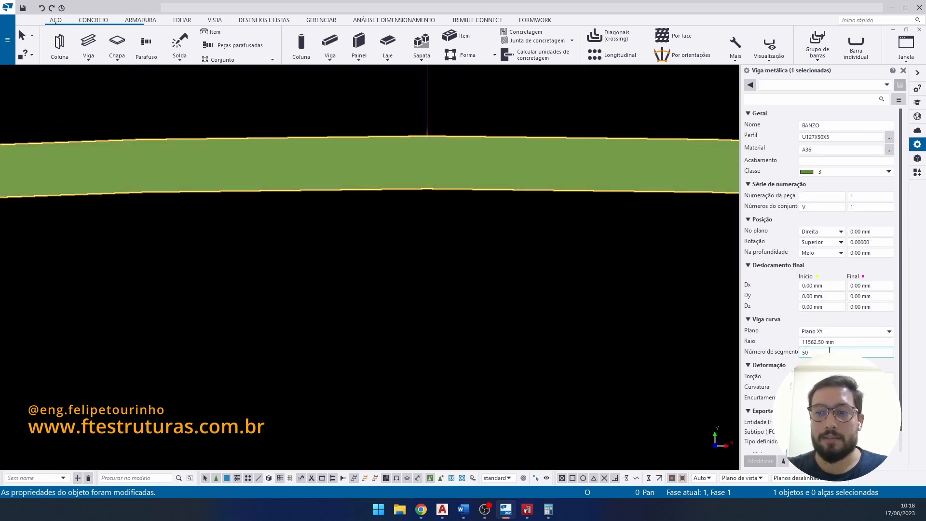
{"action": "left_click_drag", "start_coordinate": [828, 351], "coordinate": [782, 358]}
{"action": "type", "text": "100"}
{"action": "key", "text": "Return"}
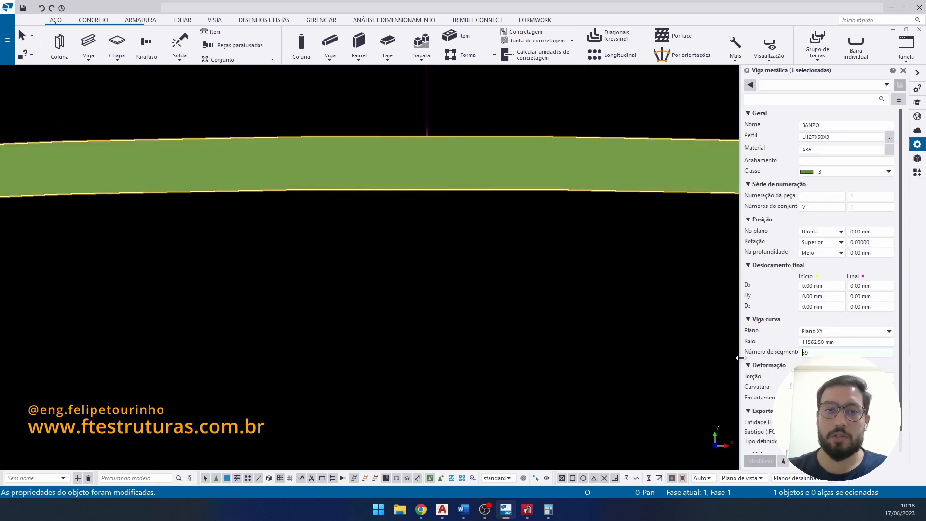
{"action": "left_click", "coordinate": [570, 280]}
{"action": "scroll", "coordinate": [571, 280], "scroll_direction": "down", "scroll_amount": 2}
{"action": "scroll", "coordinate": [570, 283], "scroll_direction": "down", "scroll_amount": 4}
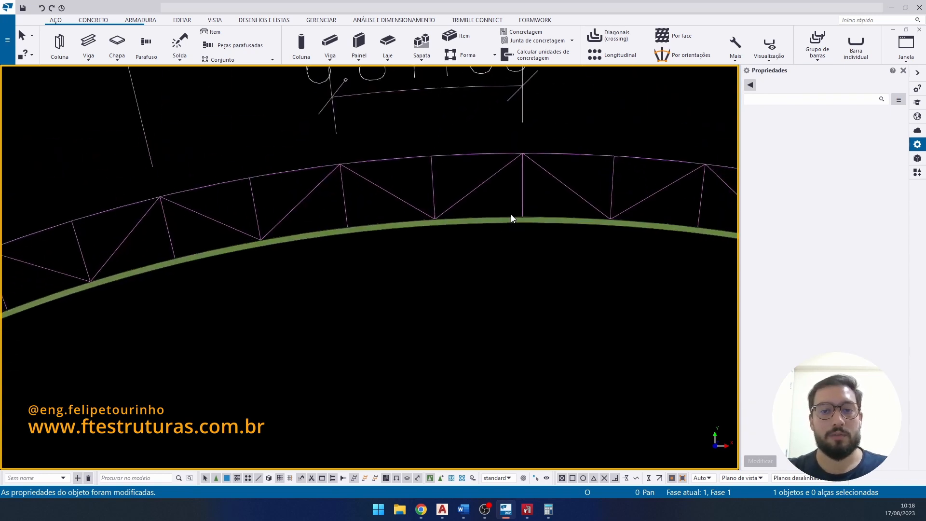
- Set the curved lower chord's number of segments back to 50
{"action": "left_click", "coordinate": [511, 215]}
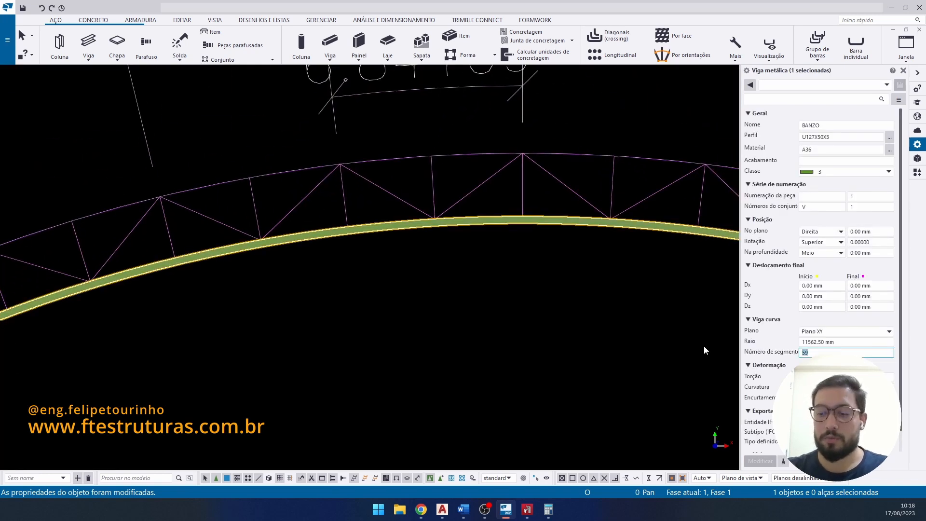
{"action": "key", "text": "BackSpace"}
{"action": "type", "text": "0"}
{"action": "left_click", "coordinate": [599, 342]}
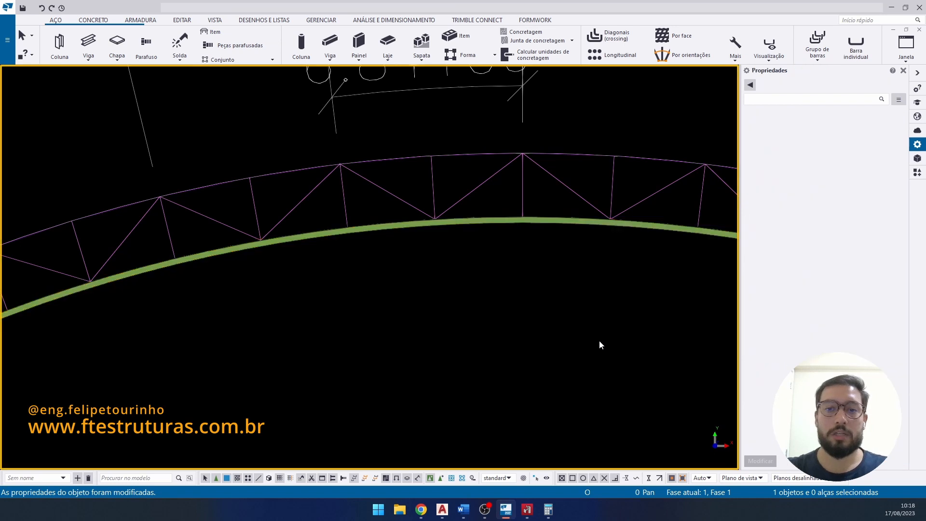
- Set the curved lower chord's rotation to Abaixo so the channel profile is flipped
{"action": "scroll", "coordinate": [472, 260], "scroll_direction": "down", "scroll_amount": 5}
{"action": "middle_click_drag", "start_coordinate": [304, 271], "coordinate": [339, 325], "text": "ctrl"}
{"action": "scroll", "coordinate": [255, 279], "scroll_direction": "up", "scroll_amount": 5}
{"action": "scroll", "coordinate": [263, 281], "scroll_direction": "up", "scroll_amount": 3}
{"action": "scroll", "coordinate": [296, 289], "scroll_direction": "up", "scroll_amount": 4}
{"action": "left_click", "coordinate": [293, 296]}
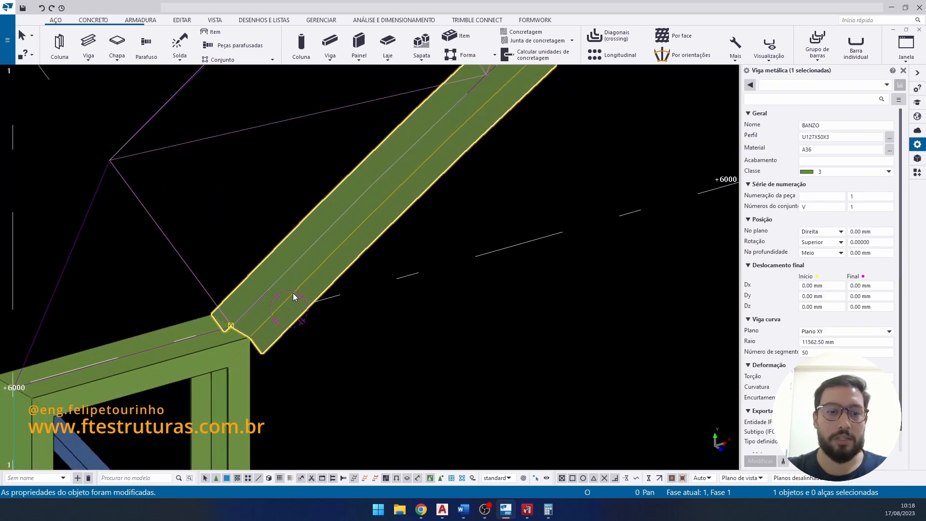
{"action": "scroll", "coordinate": [293, 297], "scroll_direction": "up", "scroll_amount": 2}
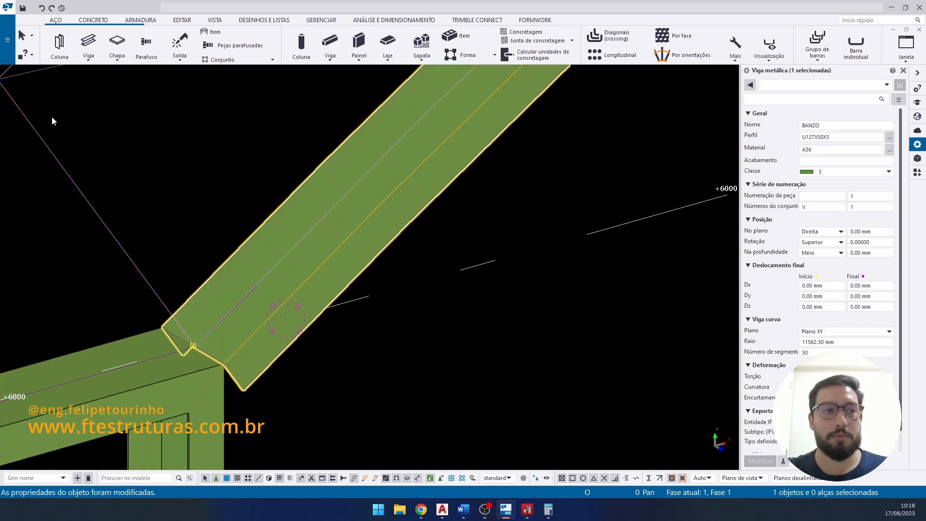
{"action": "left_click", "coordinate": [826, 242]}
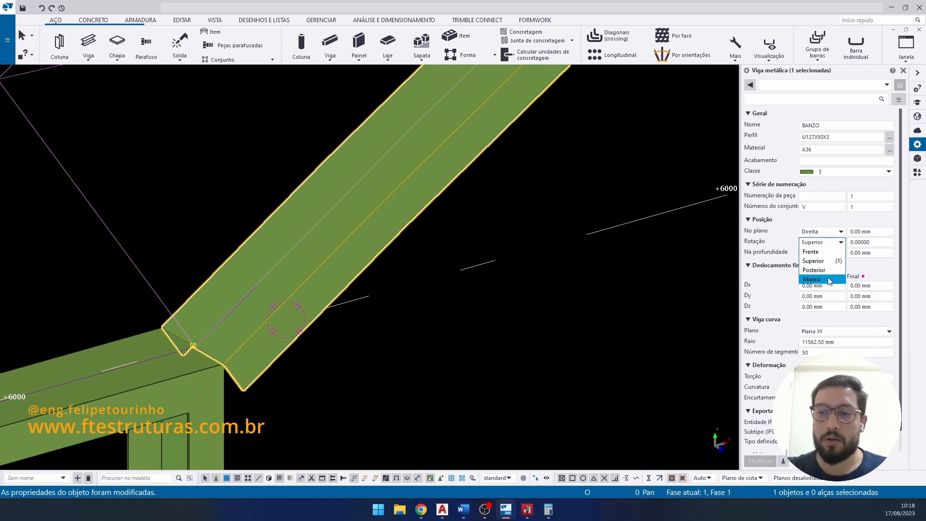
{"action": "left_click", "coordinate": [827, 279]}
{"action": "left_click", "coordinate": [759, 460]}
{"action": "left_click", "coordinate": [337, 345]}
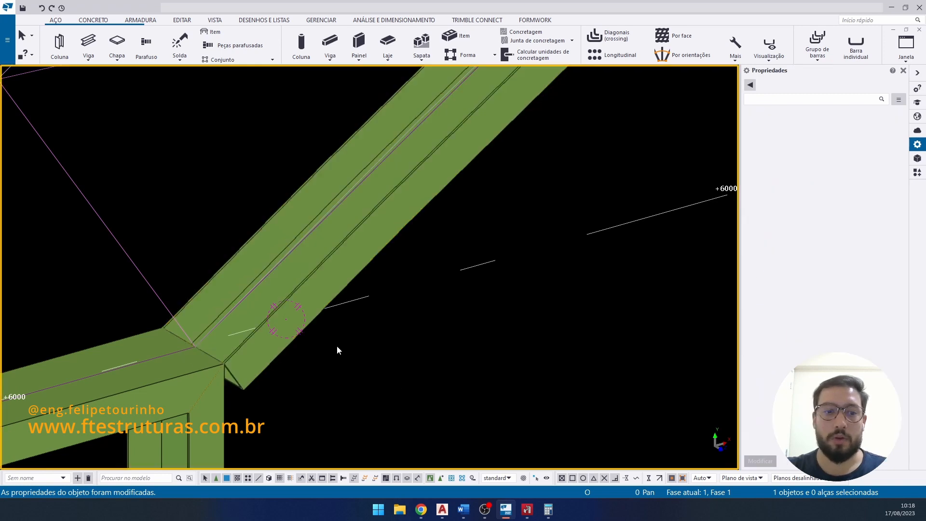
- Set the curved lower chord's in-plane position to Esquerda and return to the plane view of the frame
{"action": "left_click", "coordinate": [270, 342]}
{"action": "middle_click_drag", "start_coordinate": [260, 333], "coordinate": [239, 322], "text": "ctrl"}
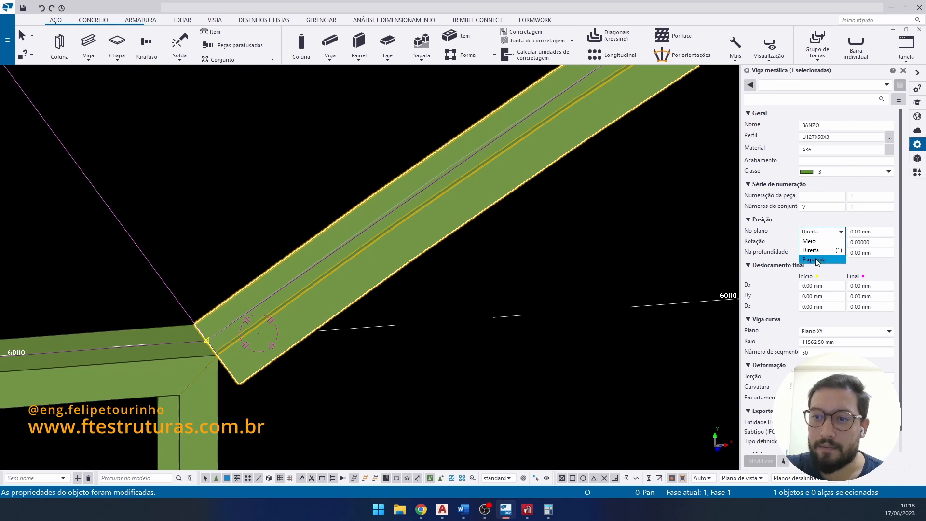
{"action": "left_click", "coordinate": [814, 260]}
{"action": "left_click", "coordinate": [760, 461]}
{"action": "key", "text": "Escape"}
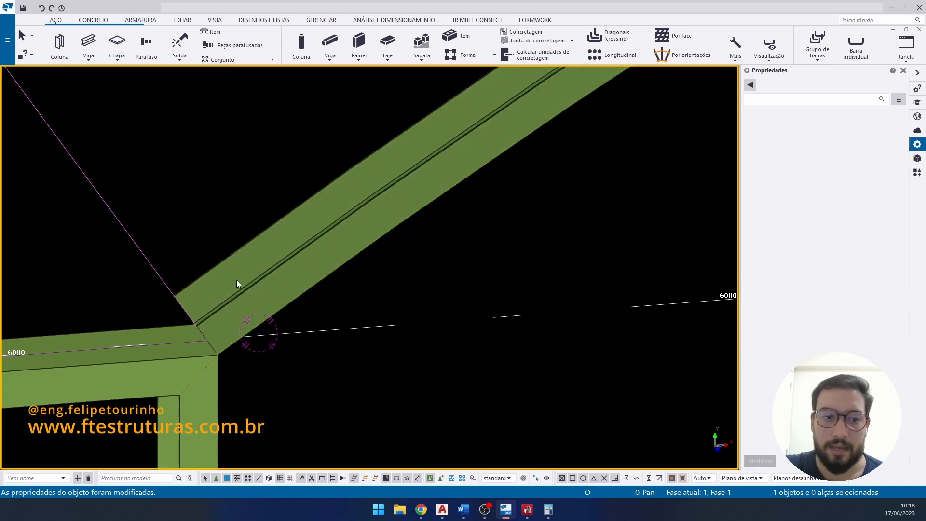
{"action": "middle_click_drag", "start_coordinate": [256, 273], "coordinate": [299, 283], "text": "ctrl"}
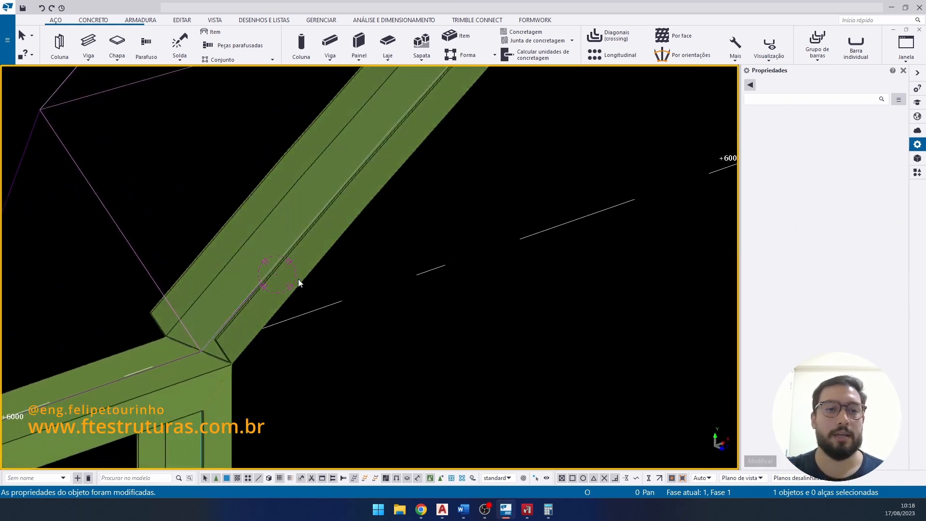
{"action": "left_click", "coordinate": [289, 279]}
{"action": "scroll", "coordinate": [290, 279], "scroll_direction": "down", "scroll_amount": 3}
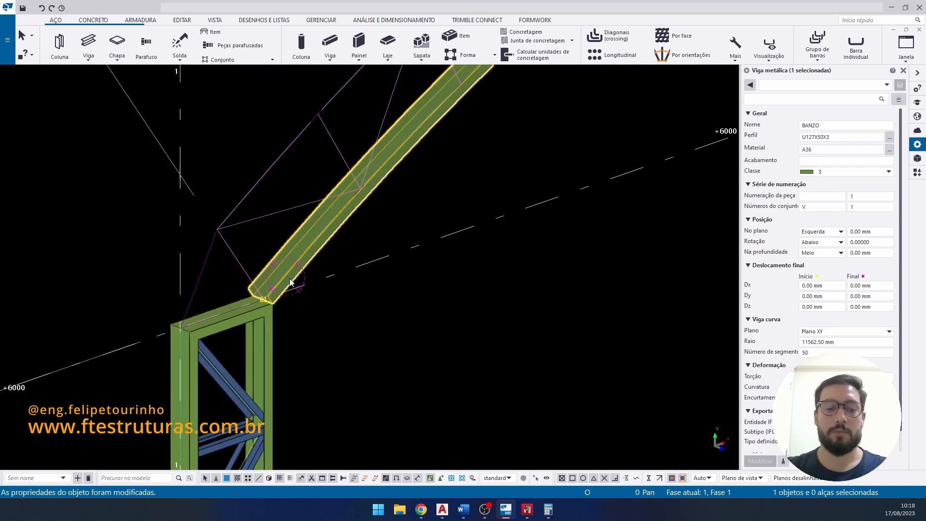
{"action": "key", "text": "ctrl+p"}
{"action": "scroll", "coordinate": [290, 278], "scroll_direction": "up", "scroll_amount": 6}
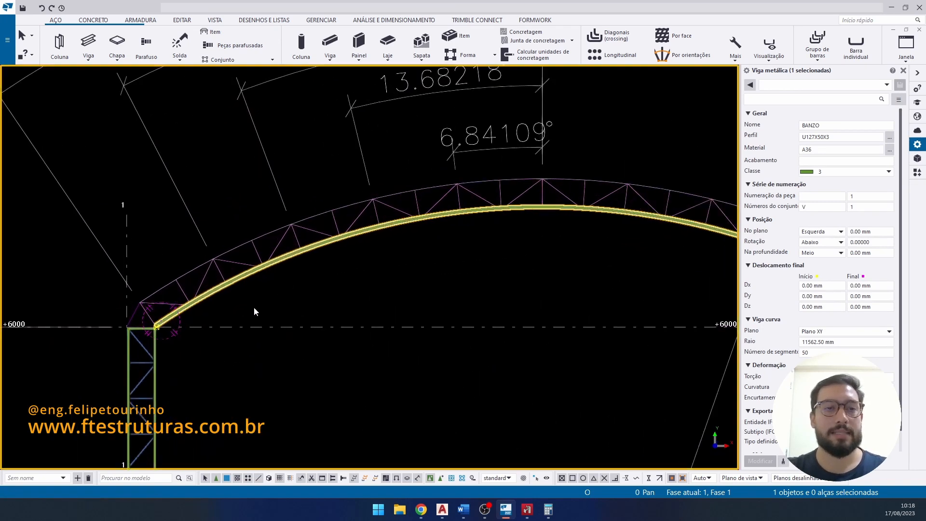
{"action": "key", "text": "Escape"}
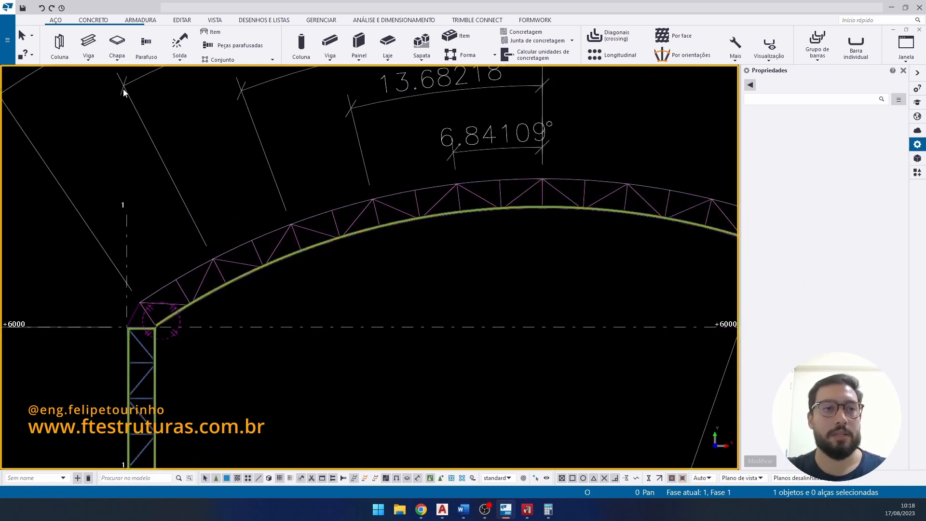
- Create a curved BANZO beam along the arch's upper chord from its axis 1 end through the crown to its axis 2 end
{"action": "left_click", "coordinate": [117, 59]}
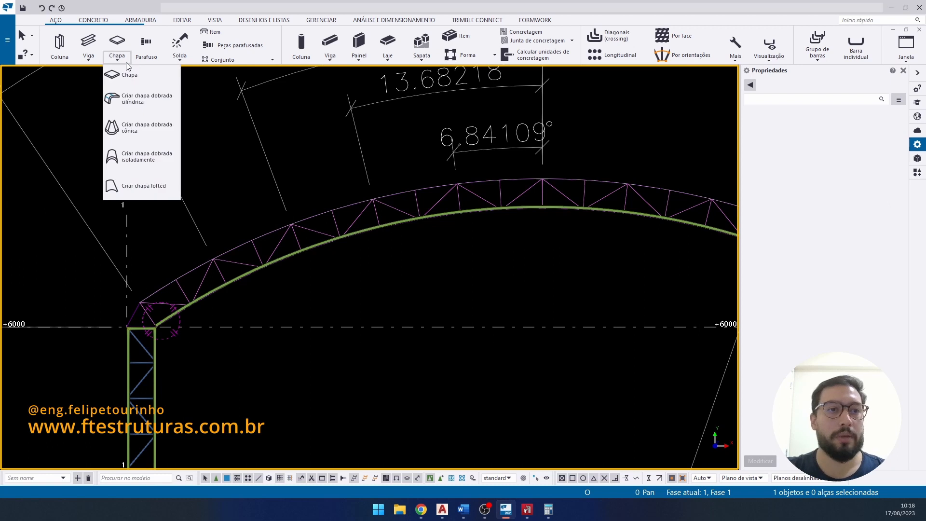
{"action": "left_click", "coordinate": [86, 52]}
{"action": "left_click", "coordinate": [88, 59]}
{"action": "left_click", "coordinate": [108, 120]}
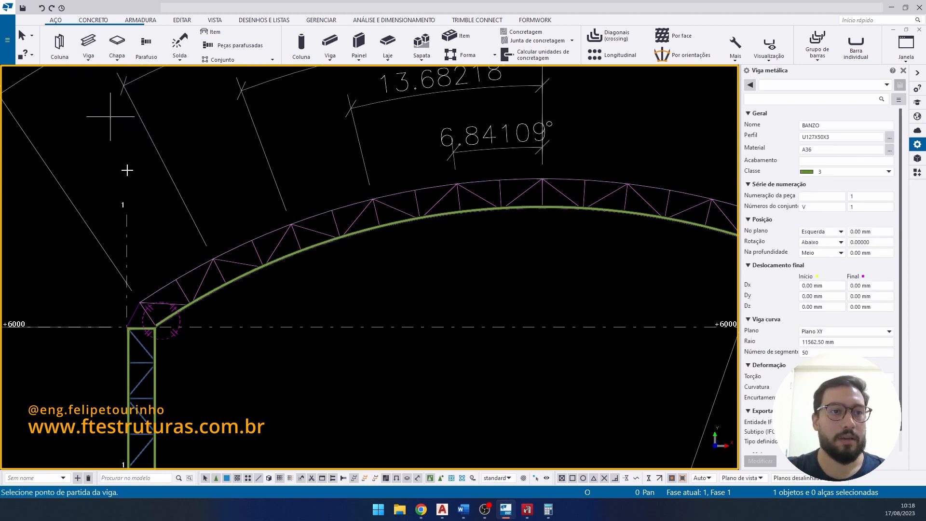
{"action": "scroll", "coordinate": [151, 298], "scroll_direction": "up", "scroll_amount": 3}
{"action": "left_click", "coordinate": [121, 309]}
{"action": "scroll", "coordinate": [124, 311], "scroll_direction": "down", "scroll_amount": 3}
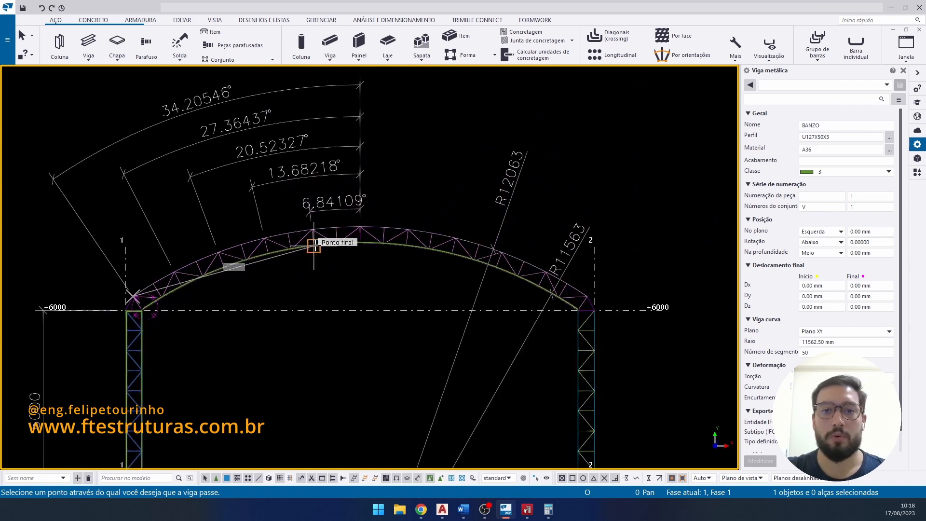
{"action": "scroll", "coordinate": [313, 243], "scroll_direction": "up", "scroll_amount": 4}
{"action": "left_click", "coordinate": [387, 239]}
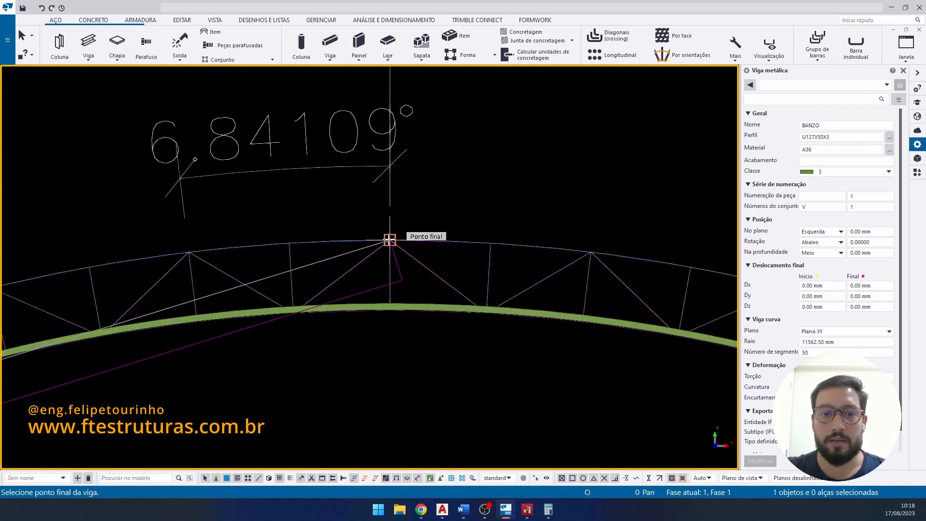
{"action": "scroll", "coordinate": [387, 239], "scroll_direction": "down", "scroll_amount": 4}
{"action": "scroll", "coordinate": [596, 278], "scroll_direction": "up", "scroll_amount": 5}
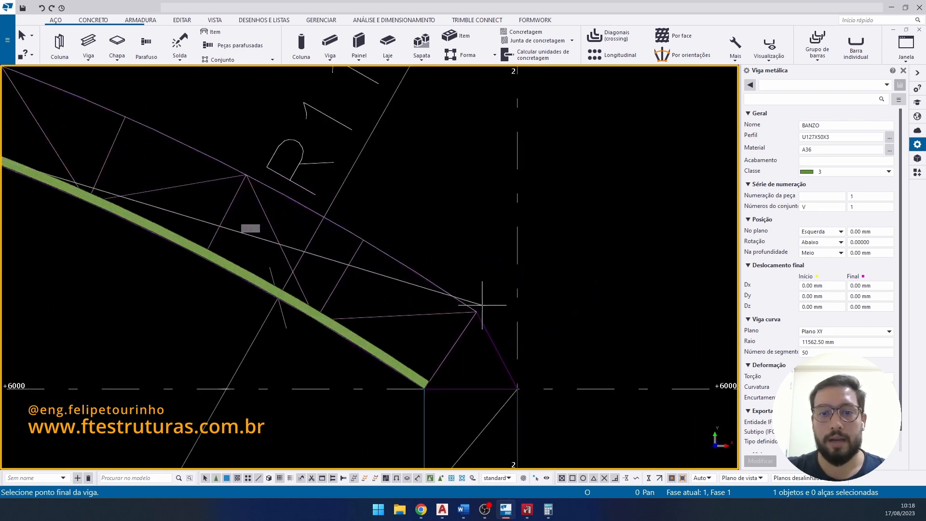
{"action": "left_click", "coordinate": [476, 312]}
{"action": "scroll", "coordinate": [477, 314], "scroll_direction": "down", "scroll_amount": 5}
{"action": "right_click", "coordinate": [423, 241]}
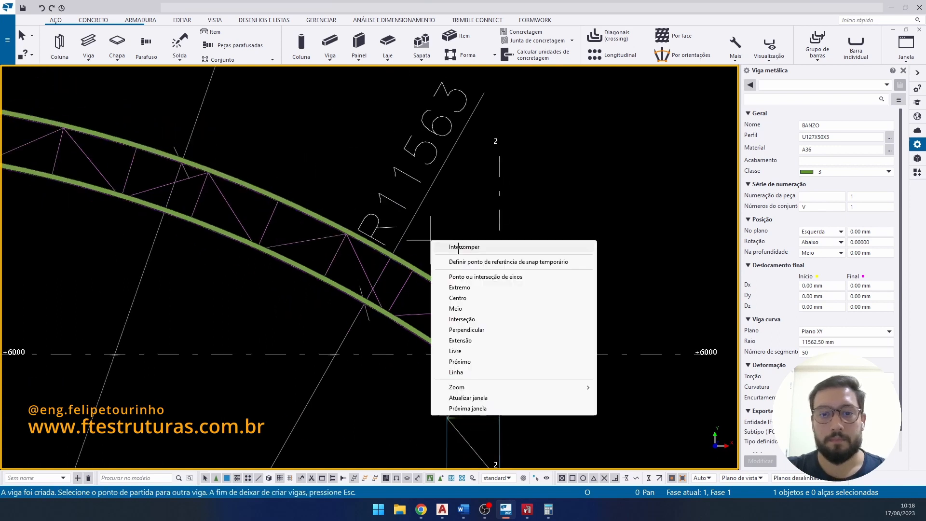
{"action": "left_click", "coordinate": [471, 246]}
- Set the curved upper chord's rotation to Superior
{"action": "scroll", "coordinate": [447, 290], "scroll_direction": "up", "scroll_amount": 5}
{"action": "left_click", "coordinate": [461, 298]}
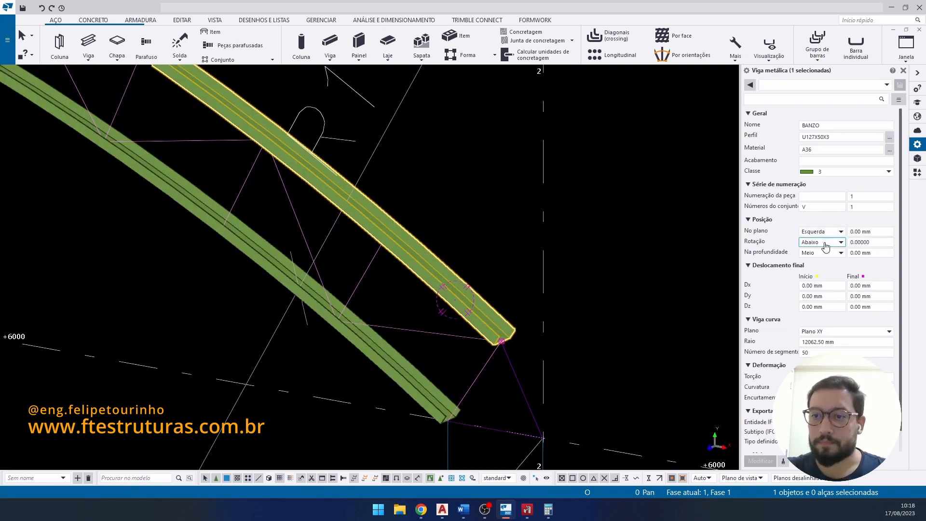
{"action": "left_click", "coordinate": [826, 244]}
{"action": "left_click", "coordinate": [821, 263]}
{"action": "left_click", "coordinate": [760, 461]}
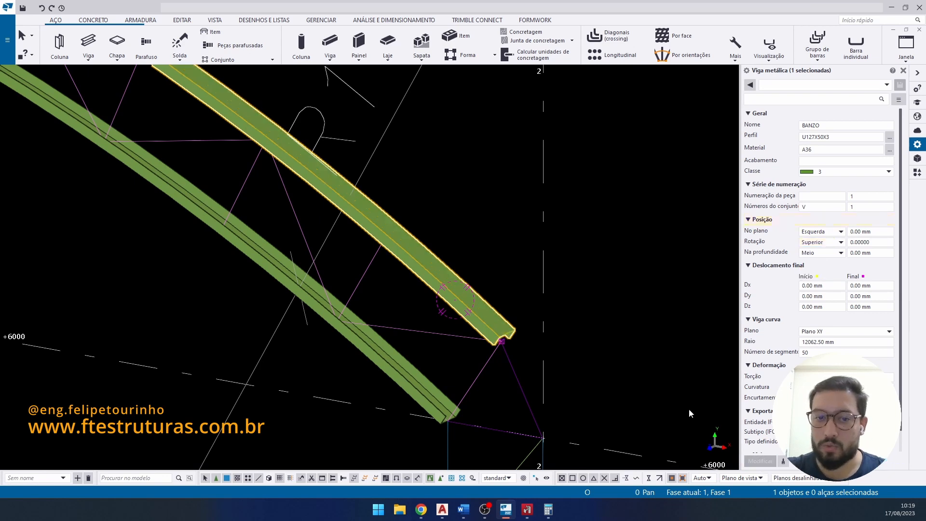
- Try Meio as the curved upper chord's in-plane position
{"action": "left_click", "coordinate": [834, 235]}
{"action": "left_click", "coordinate": [829, 244]}
{"action": "left_click", "coordinate": [755, 462]}
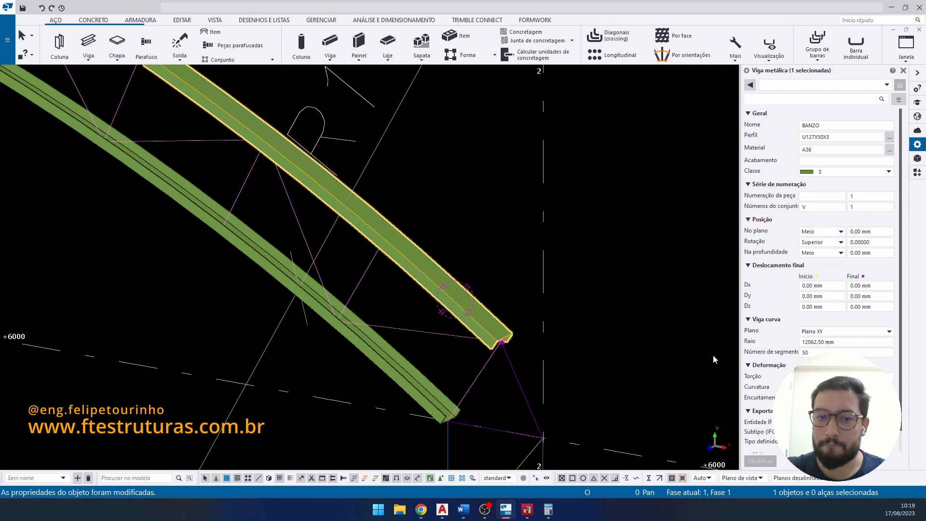
- Set the curved upper chord's in-plane position to Direita and return to the plane view of the frame
{"action": "left_click", "coordinate": [821, 235]}
{"action": "left_click", "coordinate": [819, 252]}
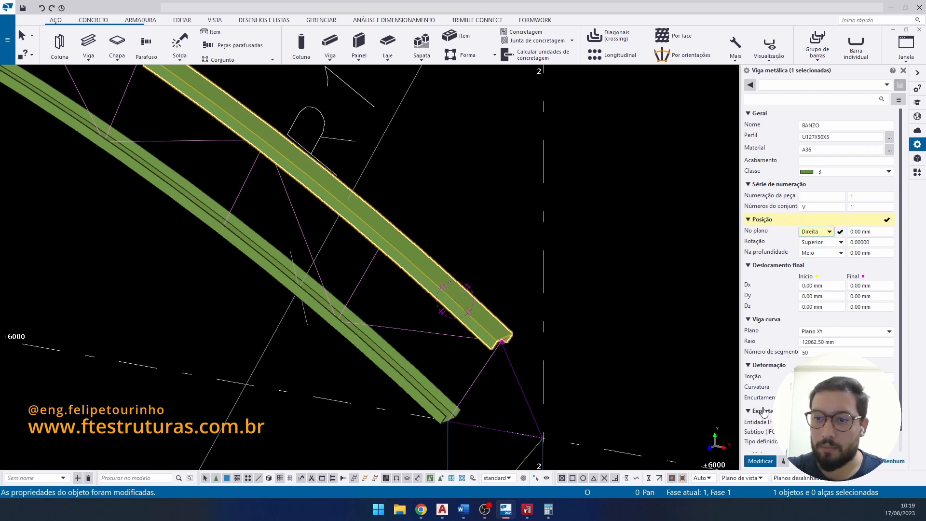
{"action": "left_click", "coordinate": [755, 461]}
{"action": "scroll", "coordinate": [469, 323], "scroll_direction": "up", "scroll_amount": 2}
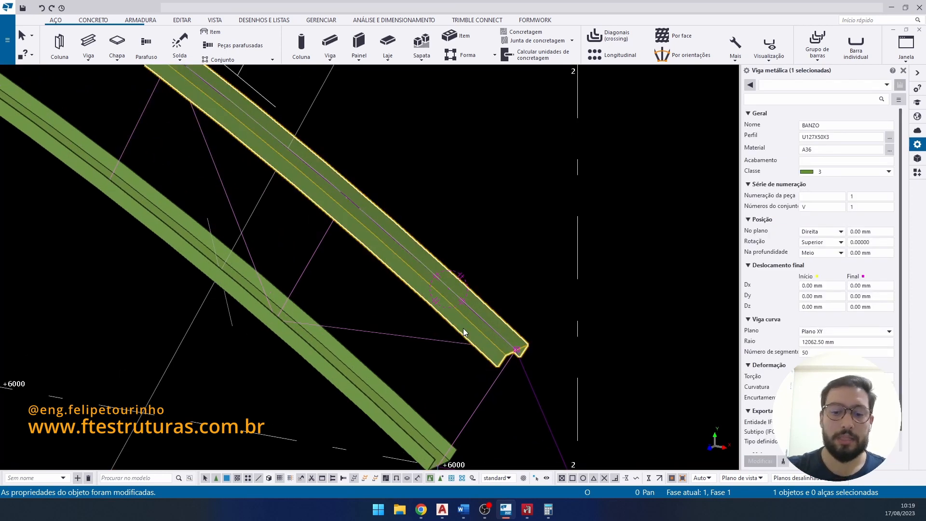
{"action": "key", "text": "ctrl+p"}
{"action": "left_click", "coordinate": [616, 306]}
{"action": "scroll", "coordinate": [371, 286], "scroll_direction": "up", "scroll_amount": 5}
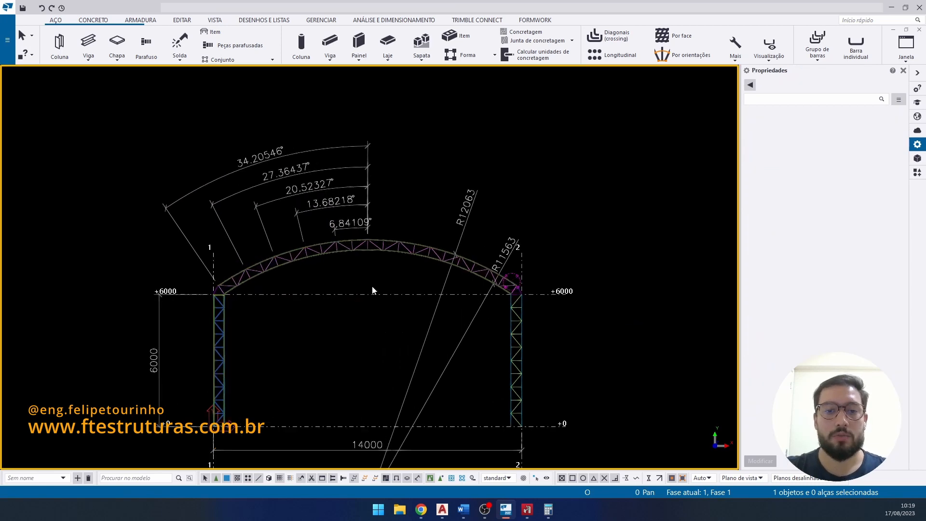
- Create a straight BANZO beam from the axis 1 column's outer top corner to the end of the curved upper chord
{"action": "scroll", "coordinate": [435, 247], "scroll_direction": "up", "scroll_amount": 3}
{"action": "scroll", "coordinate": [436, 247], "scroll_direction": "down", "scroll_amount": 6}
{"action": "scroll", "coordinate": [207, 260], "scroll_direction": "up", "scroll_amount": 2}
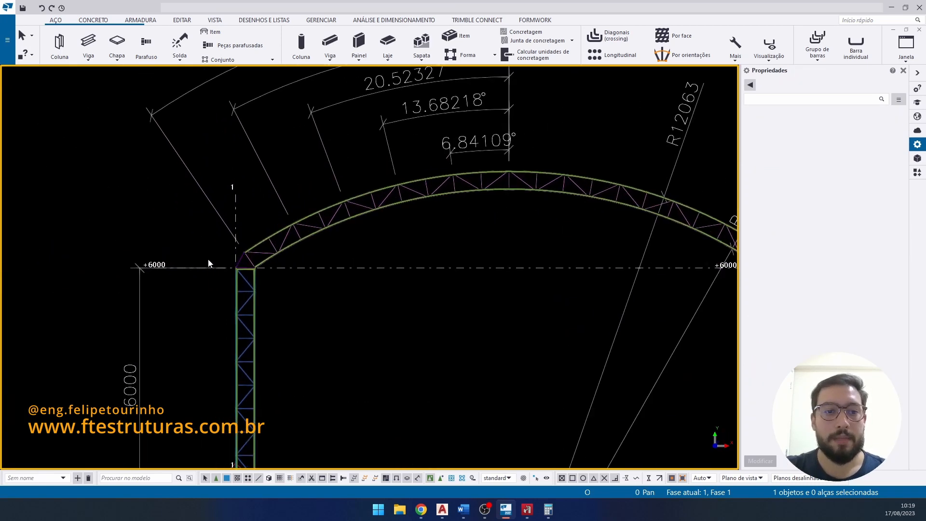
{"action": "scroll", "coordinate": [244, 250], "scroll_direction": "up", "scroll_amount": 5}
{"action": "middle_click_drag", "start_coordinate": [245, 254], "coordinate": [283, 217]}
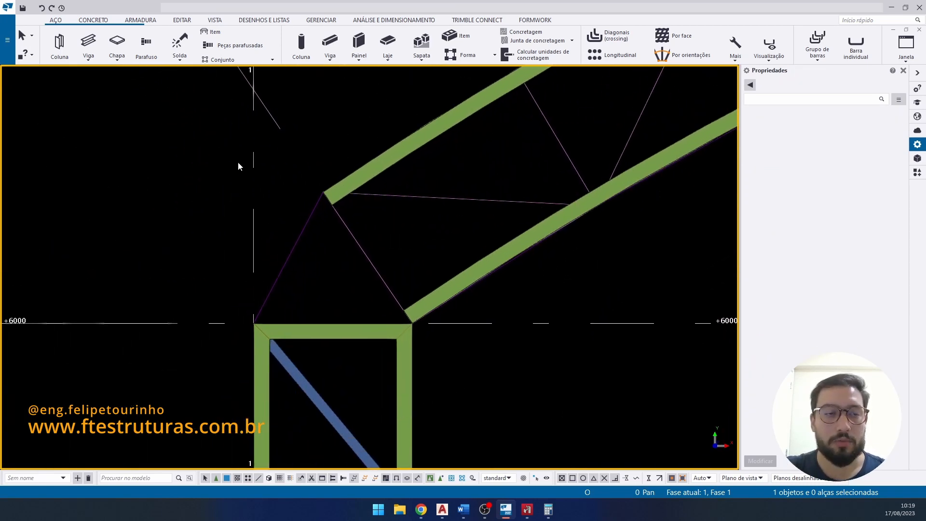
{"action": "left_click", "coordinate": [85, 45]}
{"action": "scroll", "coordinate": [289, 241], "scroll_direction": "up", "scroll_amount": 2}
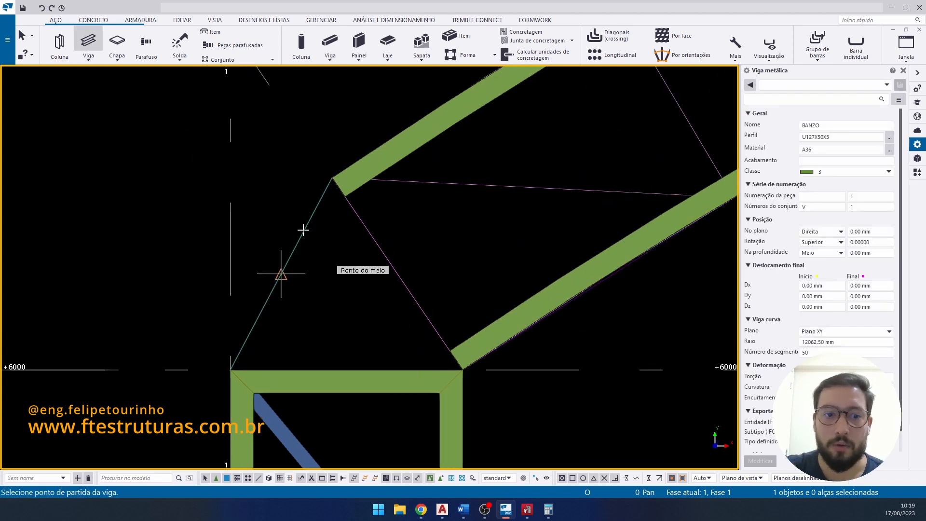
{"action": "left_click", "coordinate": [230, 369]}
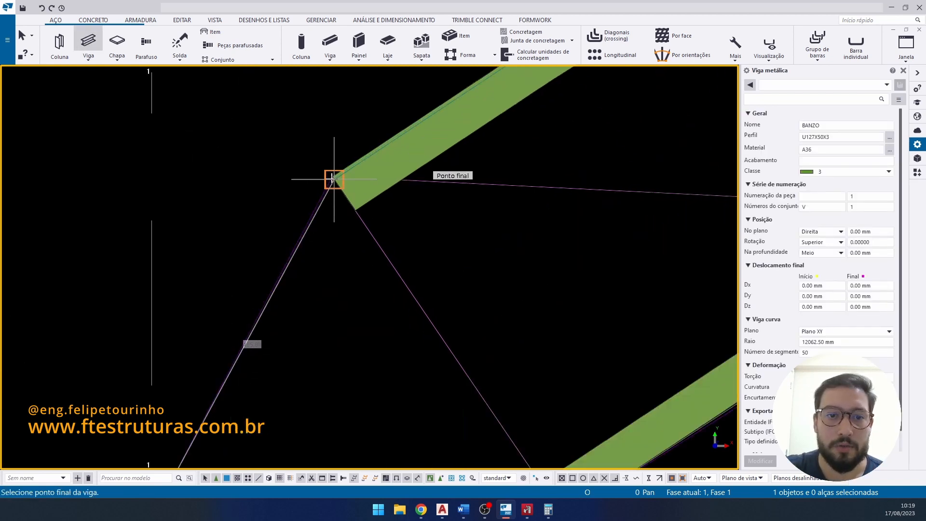
{"action": "scroll", "coordinate": [332, 181], "scroll_direction": "up", "scroll_amount": 4}
{"action": "left_click", "coordinate": [313, 206]}
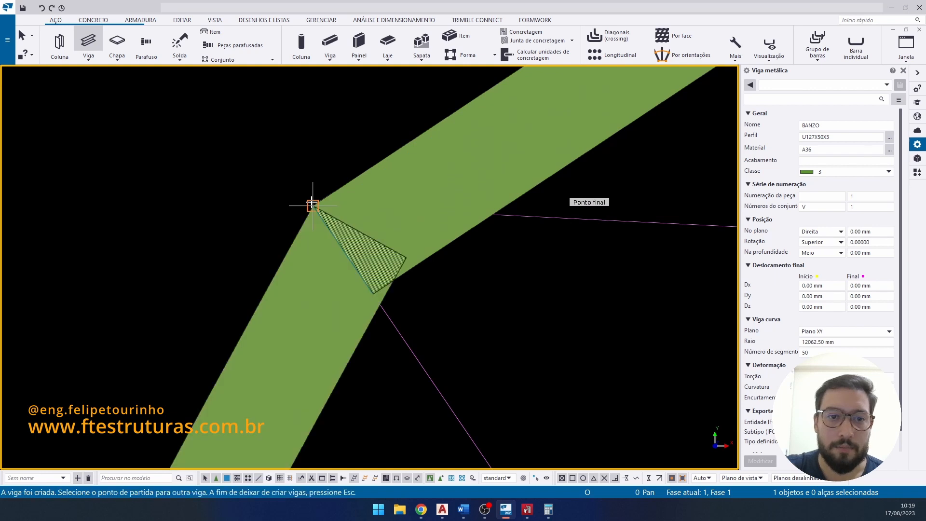
{"action": "right_click", "coordinate": [311, 202]}
{"action": "left_click", "coordinate": [361, 198]}
{"action": "scroll", "coordinate": [360, 199], "scroll_direction": "down", "scroll_amount": 3}
{"action": "middle_click_drag", "start_coordinate": [361, 199], "coordinate": [353, 171]}
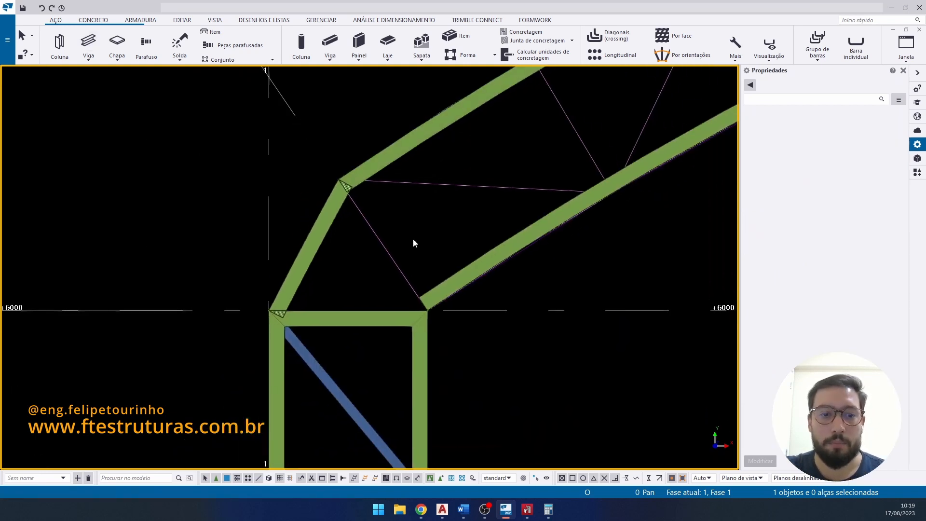
- Create a horizontal BANZO beam from the outer to the inner top corner of the axis 1 column, keeping the duplicates
{"action": "scroll", "coordinate": [383, 282], "scroll_direction": "up", "scroll_amount": 3}
{"action": "key", "text": "Return"}
{"action": "left_click", "coordinate": [183, 336]}
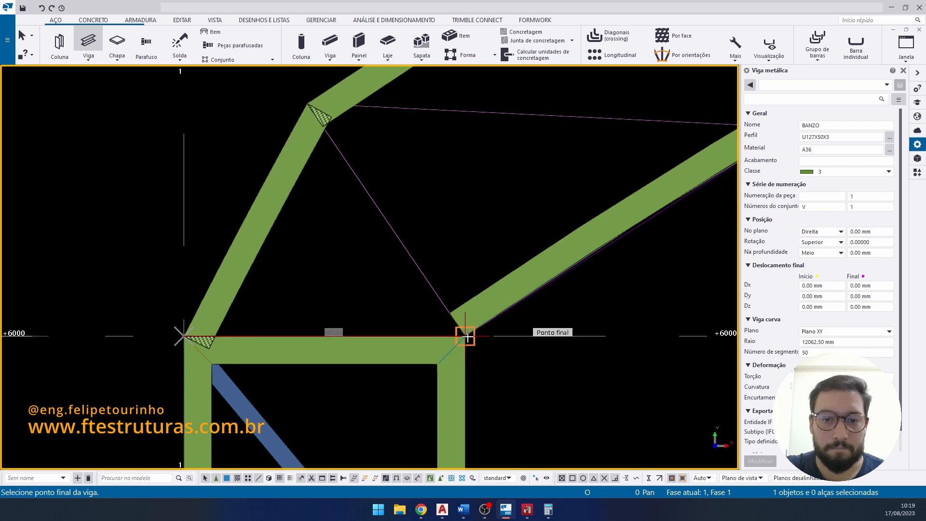
{"action": "left_click", "coordinate": [464, 334]}
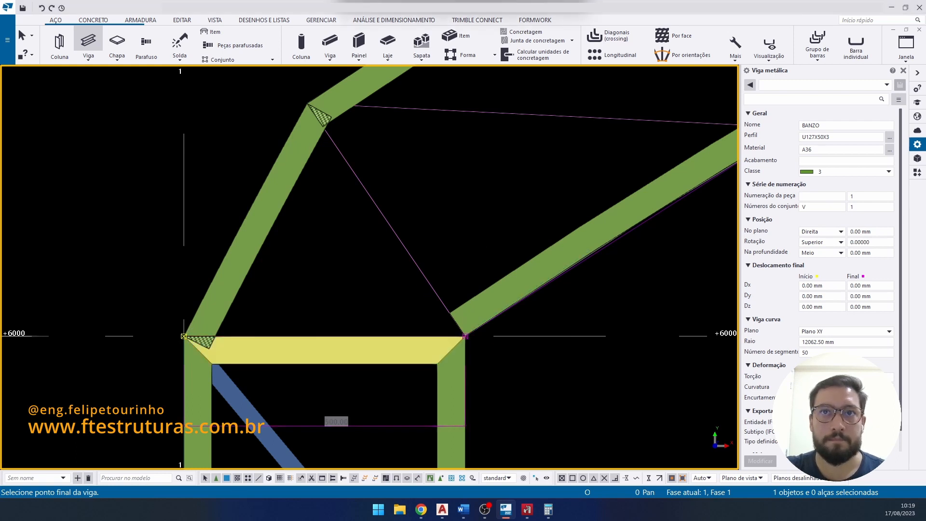
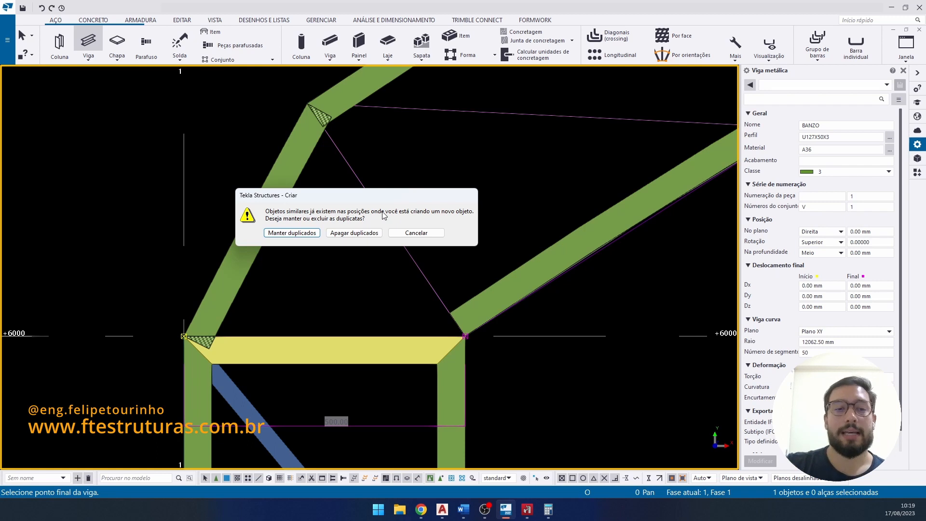
{"action": "left_click", "coordinate": [292, 233]}
{"action": "right_click", "coordinate": [306, 223]}
{"action": "left_click", "coordinate": [338, 230]}
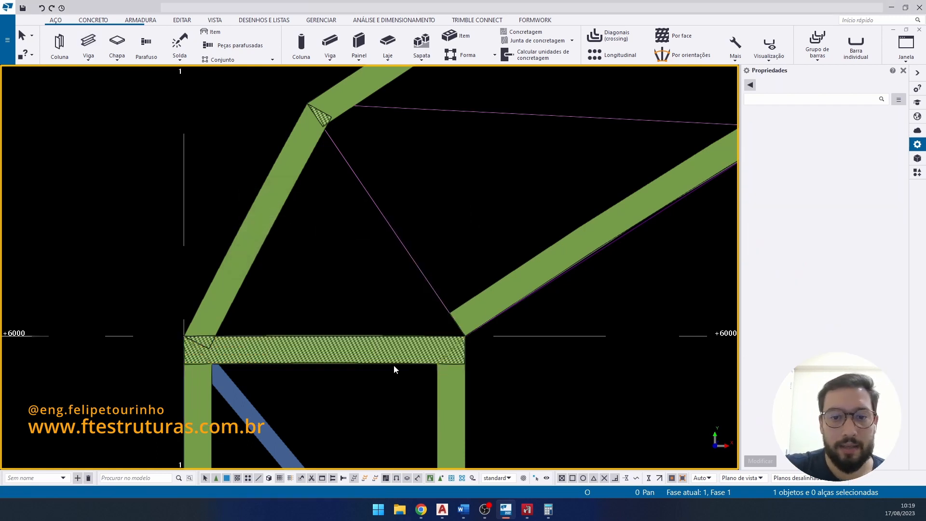
- Try 2 as the number of curve segments for the inclined beam above the axis 1 column
{"action": "scroll", "coordinate": [393, 365], "scroll_direction": "up", "scroll_amount": 3}
{"action": "middle_click_drag", "start_coordinate": [272, 359], "coordinate": [396, 305]}
{"action": "scroll", "coordinate": [269, 248], "scroll_direction": "up", "scroll_amount": 2}
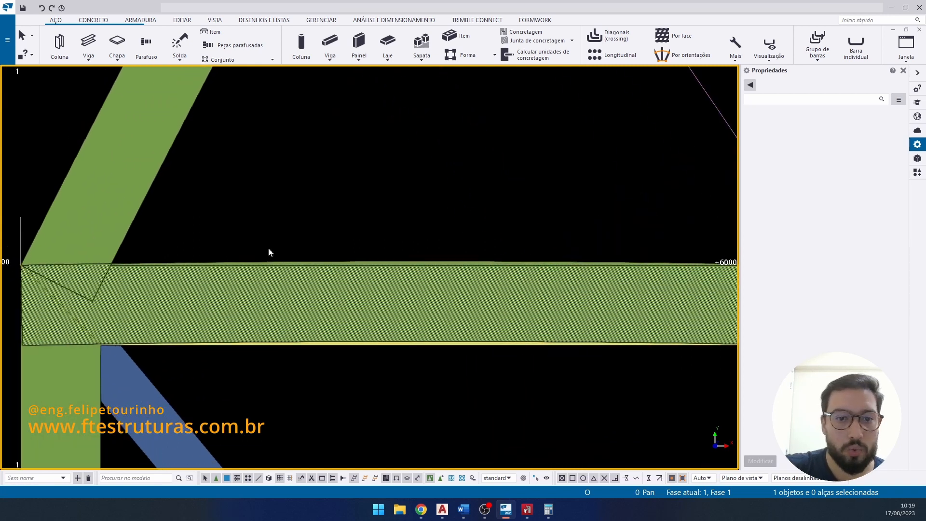
{"action": "scroll", "coordinate": [309, 282], "scroll_direction": "down", "scroll_amount": 2}
{"action": "left_click", "coordinate": [273, 219]}
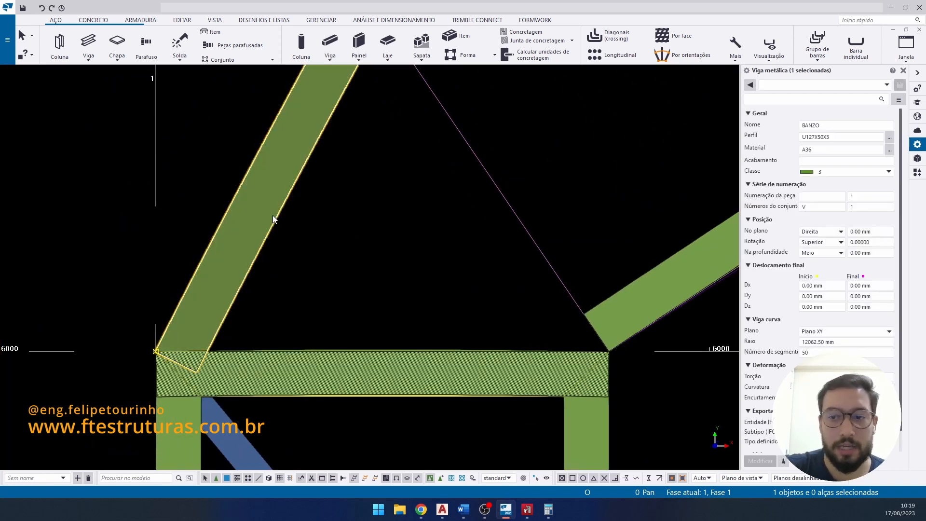
{"action": "scroll", "coordinate": [430, 138], "scroll_direction": "down", "scroll_amount": 3}
{"action": "middle_click_drag", "start_coordinate": [414, 98], "coordinate": [369, 130]}
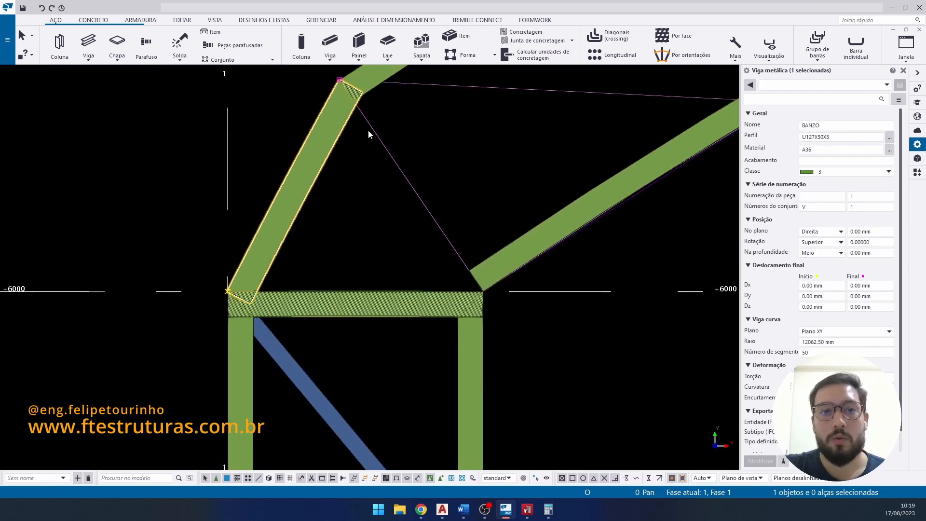
{"action": "scroll", "coordinate": [370, 129], "scroll_direction": "down", "scroll_amount": 1}
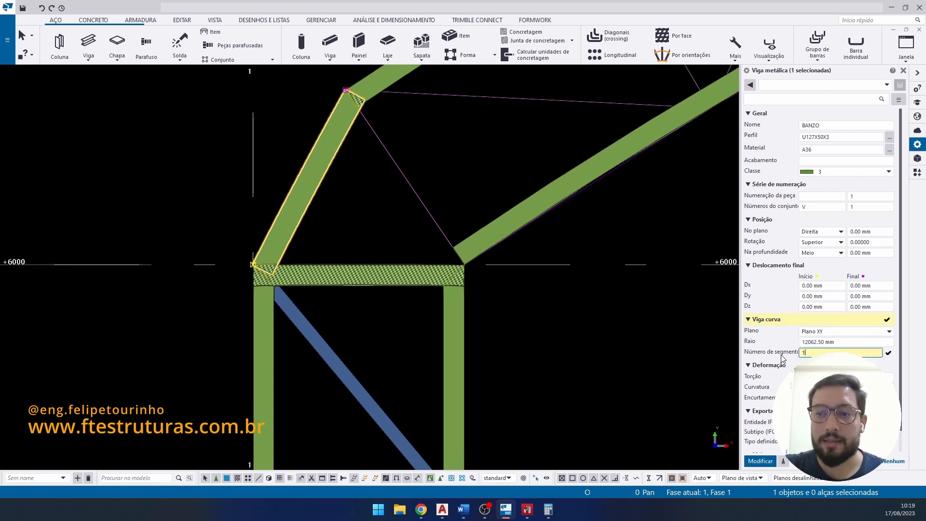
{"action": "key", "text": "Return"}
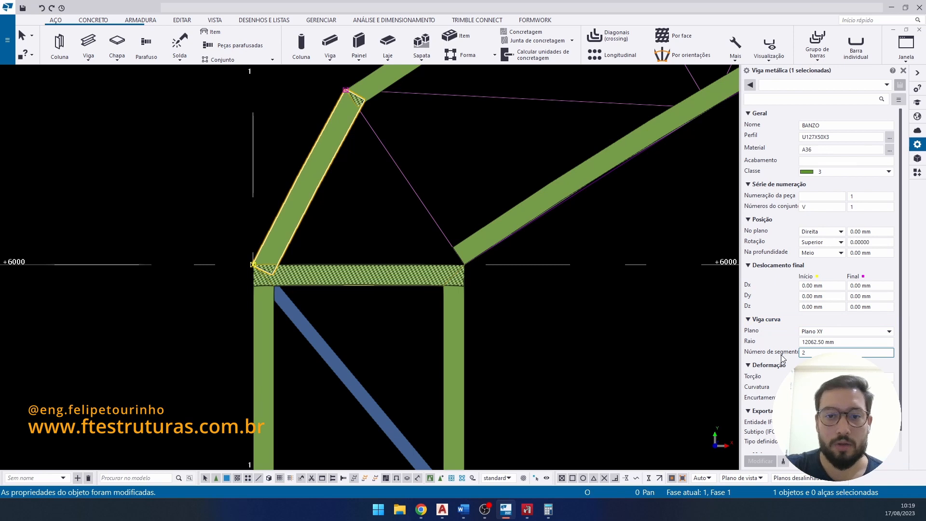
- Set the number of curve segments of the horizontal beam atop the axis 1 column to 1
{"action": "left_click", "coordinate": [579, 327]}
{"action": "scroll", "coordinate": [369, 259], "scroll_direction": "up", "scroll_amount": 2}
{"action": "left_click", "coordinate": [371, 255]}
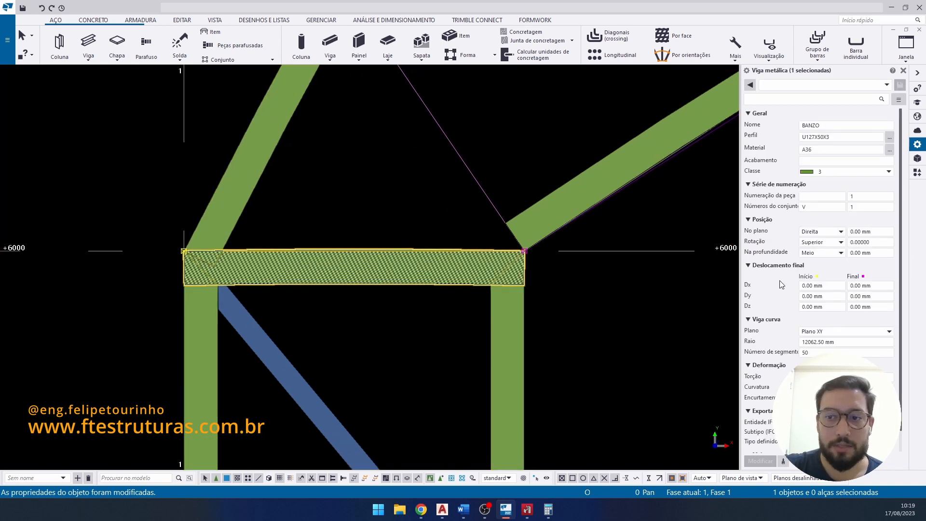
{"action": "type", "text": "10"}
{"action": "key", "text": "Return"}
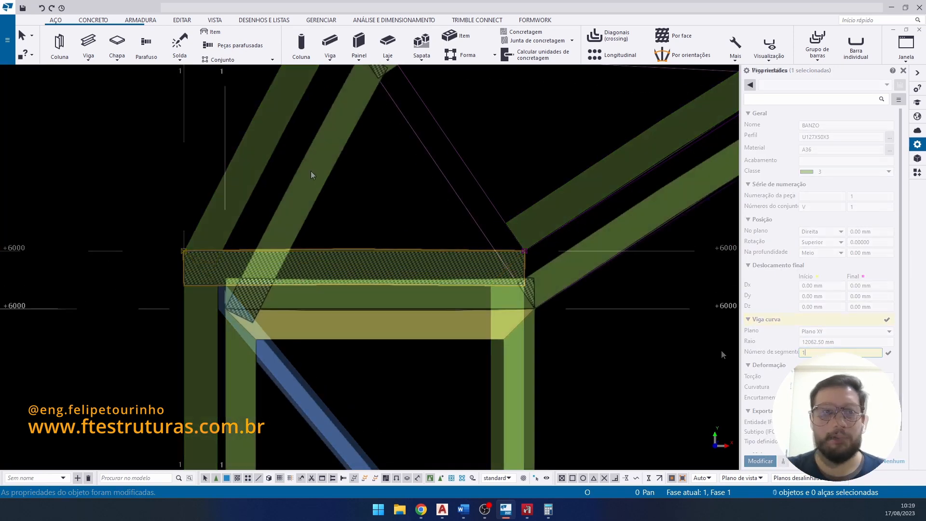
- Set the curve radius of the inclined beam above the axis 1 column to 0 mm and clear the selection
{"action": "scroll", "coordinate": [512, 215], "scroll_direction": "down", "scroll_amount": 1}
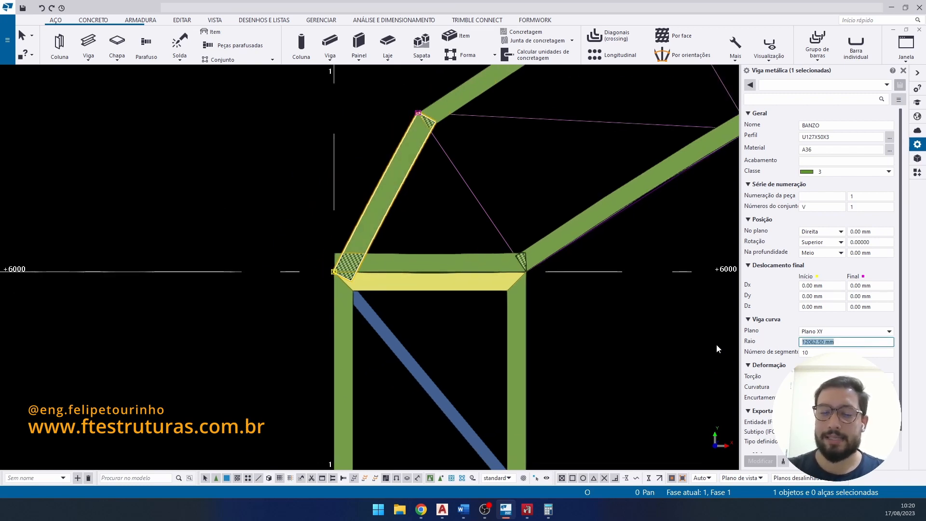
{"action": "type", "text": "0"}
{"action": "key", "text": "Return"}
{"action": "scroll", "coordinate": [455, 259], "scroll_direction": "up", "scroll_amount": 2}
{"action": "key", "text": "ctrl+z"}
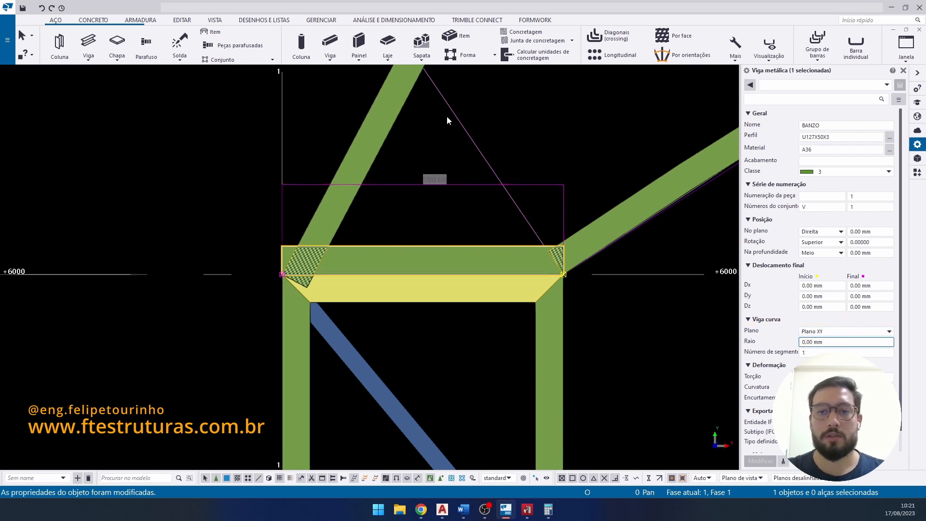
{"action": "left_click", "coordinate": [630, 145]}
{"action": "scroll", "coordinate": [630, 141], "scroll_direction": "down", "scroll_amount": 6}
{"action": "middle_click_drag", "start_coordinate": [548, 160], "coordinate": [353, 189]}
{"action": "scroll", "coordinate": [354, 188], "scroll_direction": "up", "scroll_amount": 8}
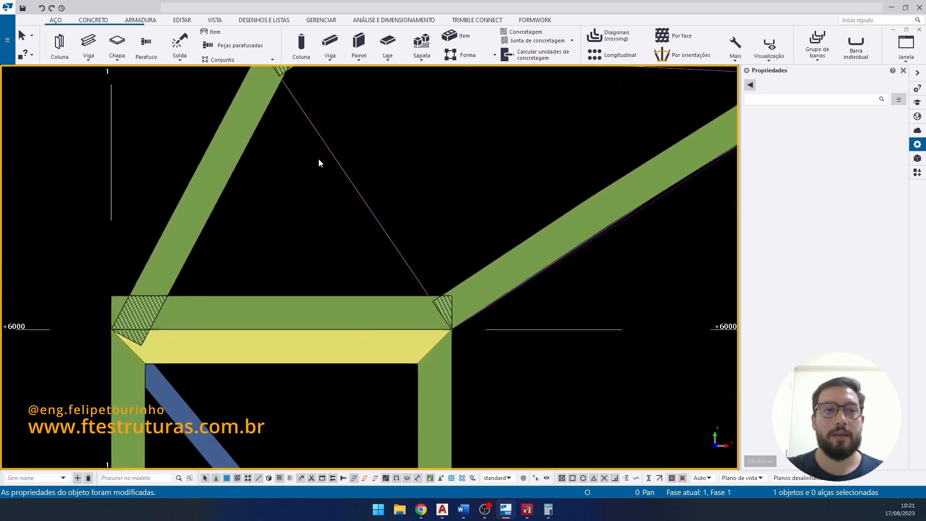
{"action": "scroll", "coordinate": [318, 159], "scroll_direction": "down", "scroll_amount": 3}
{"action": "scroll", "coordinate": [276, 202], "scroll_direction": "up", "scroll_amount": 2}
{"action": "scroll", "coordinate": [276, 201], "scroll_direction": "up", "scroll_amount": 2}
{"action": "scroll", "coordinate": [290, 193], "scroll_direction": "down", "scroll_amount": 1}
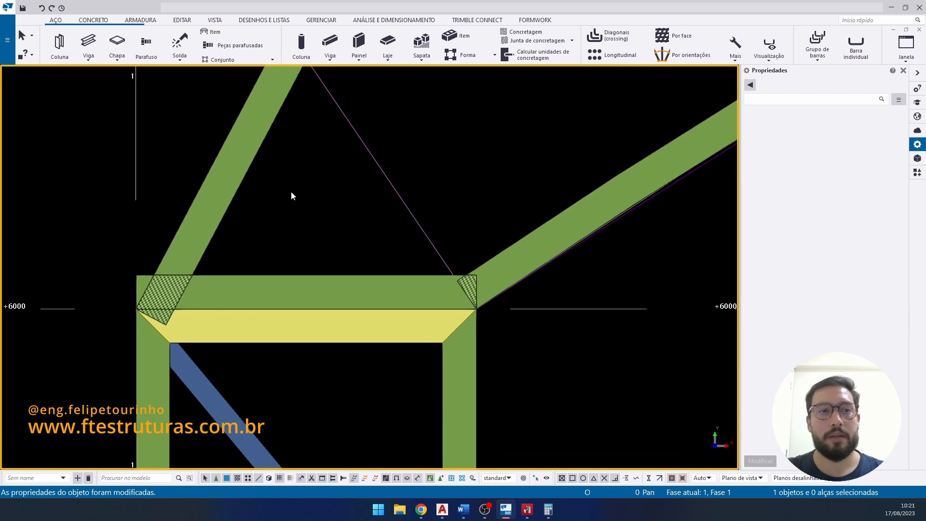
- Miter the horizontal beam and the lower curved chord with line cuts along the diagonal of their overlap at the column's inner corner
{"action": "left_click", "coordinate": [176, 22]}
{"action": "left_click", "coordinate": [72, 51]}
{"action": "scroll", "coordinate": [419, 238], "scroll_direction": "up", "scroll_amount": 3}
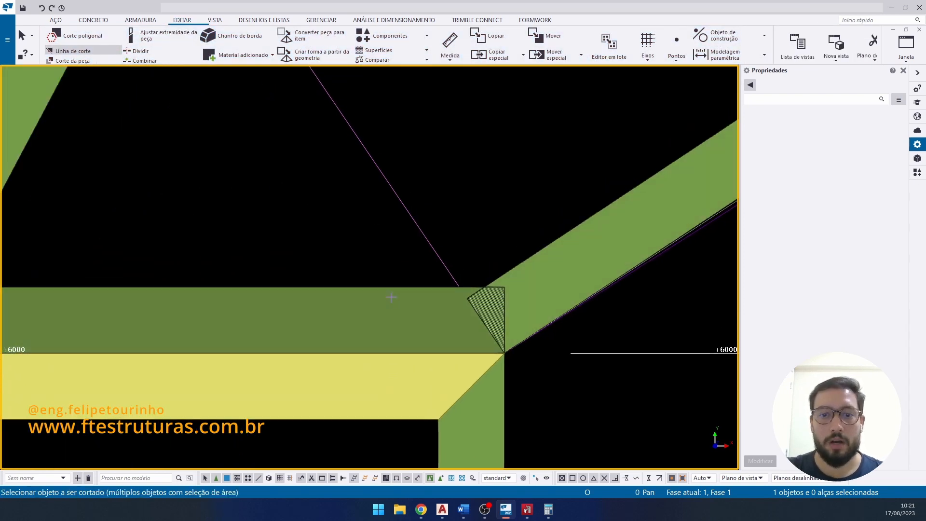
{"action": "left_click", "coordinate": [391, 297]}
{"action": "left_click", "coordinate": [504, 352]}
{"action": "scroll", "coordinate": [508, 343], "scroll_direction": "up", "scroll_amount": 3}
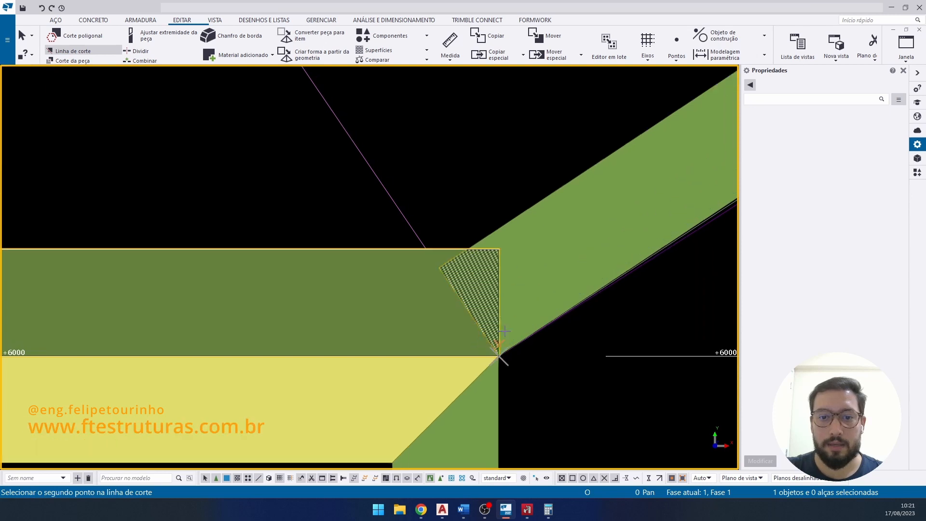
{"action": "left_click", "coordinate": [465, 243]}
{"action": "left_click", "coordinate": [476, 238]}
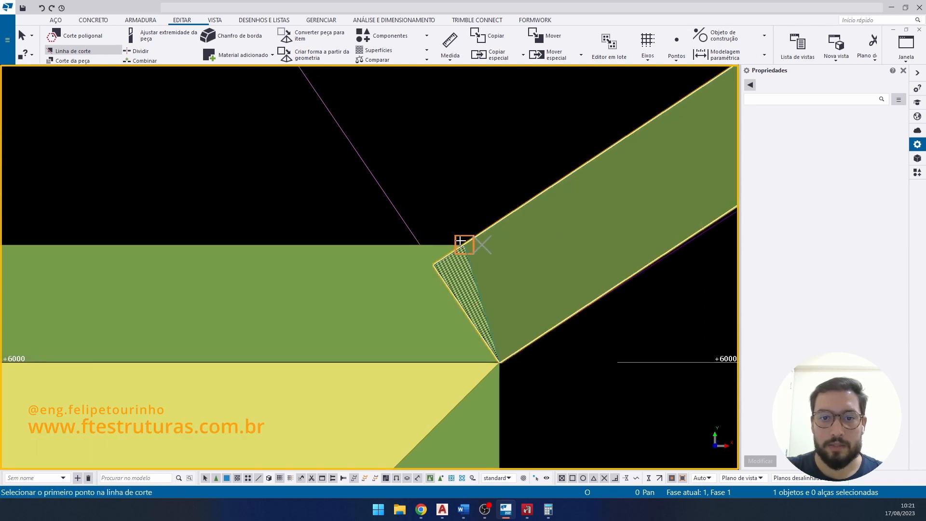
{"action": "left_click", "coordinate": [499, 361]}
{"action": "scroll", "coordinate": [428, 320], "scroll_direction": "down", "scroll_amount": 5}
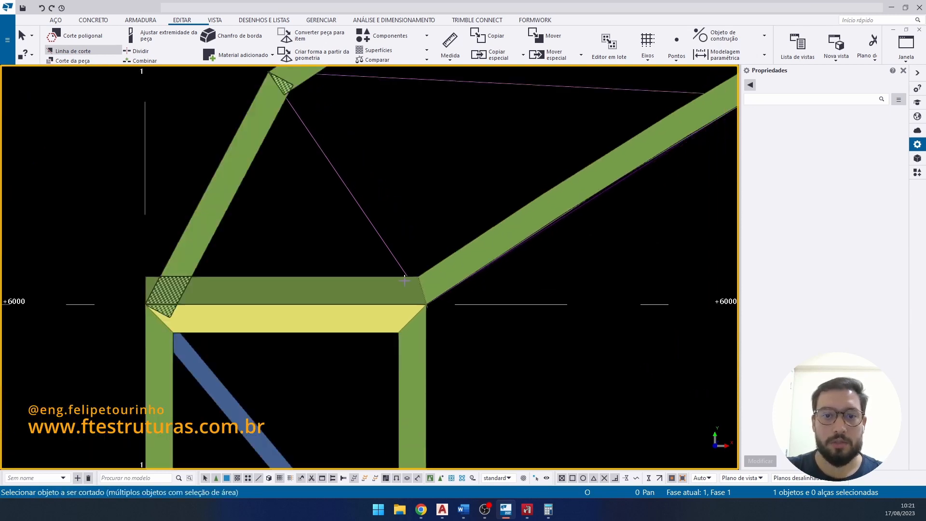
- Miter the horizontal beam and the inclined beam with line cuts along their shared diagonal at the column's outer corner
{"action": "scroll", "coordinate": [460, 283], "scroll_direction": "up", "scroll_amount": 6}
{"action": "left_click", "coordinate": [459, 283]}
{"action": "left_click", "coordinate": [352, 263]}
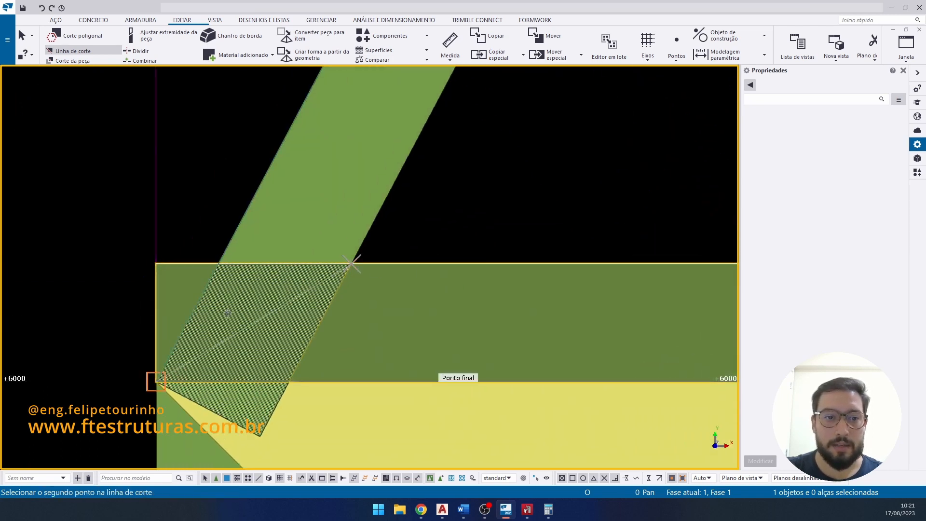
{"action": "left_click", "coordinate": [152, 376]}
{"action": "left_click", "coordinate": [193, 299]}
{"action": "left_click", "coordinate": [273, 248]}
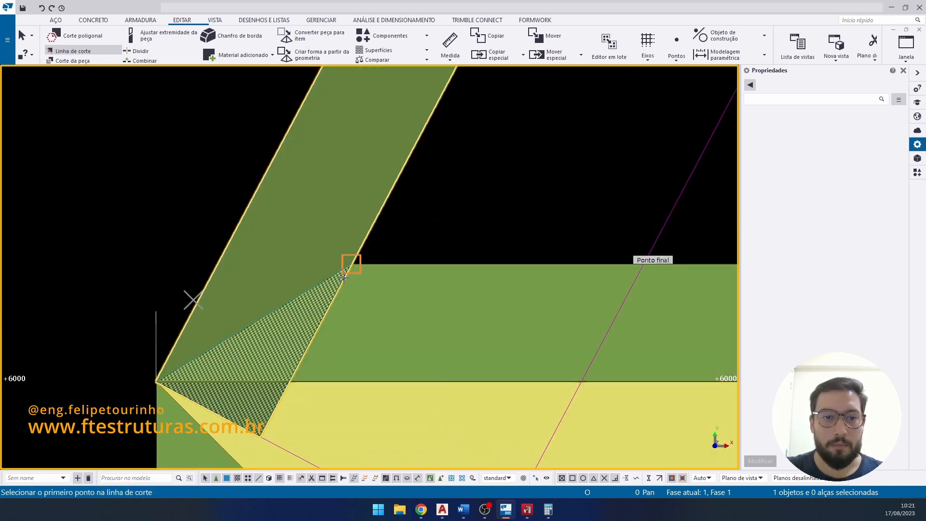
{"action": "left_click", "coordinate": [351, 264]}
{"action": "left_click", "coordinate": [156, 381]}
{"action": "scroll", "coordinate": [156, 380], "scroll_direction": "down", "scroll_amount": 5}
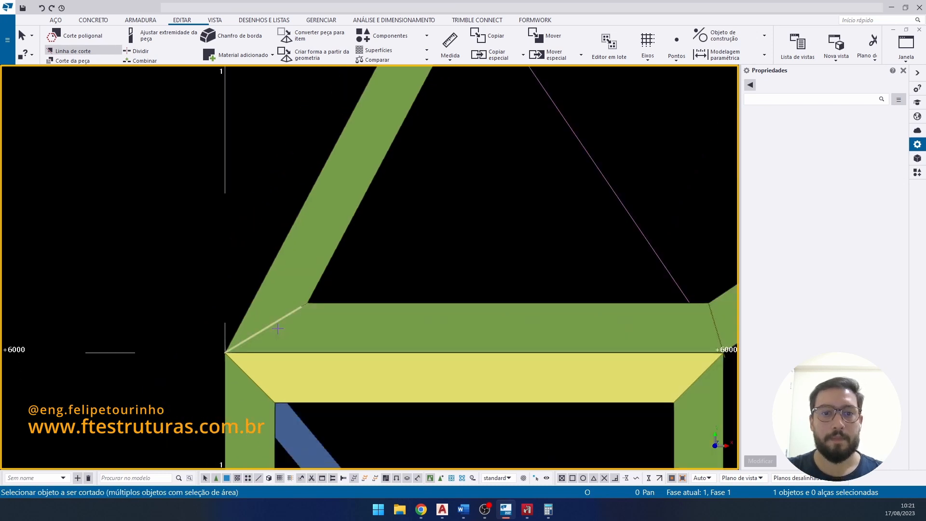
- Miter the upper curved chord and the inclined beam with line cuts through their joint, and end the line cut command
{"action": "scroll", "coordinate": [365, 173], "scroll_direction": "up", "scroll_amount": 6}
{"action": "left_click", "coordinate": [365, 173]}
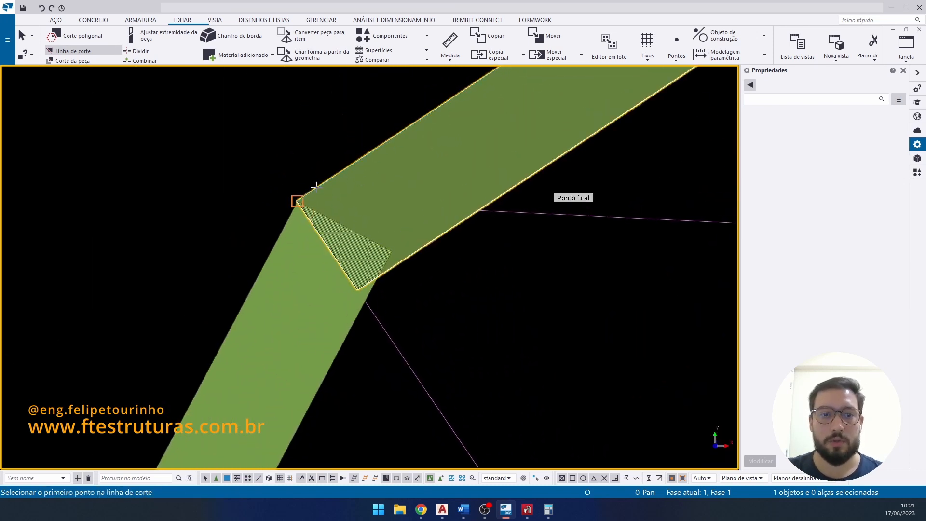
{"action": "left_click", "coordinate": [297, 201]}
{"action": "left_click", "coordinate": [378, 283]}
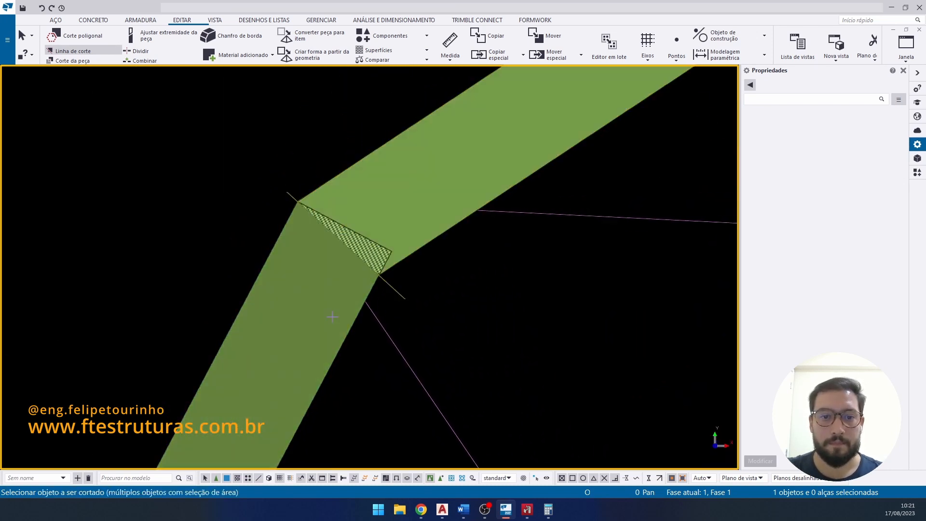
{"action": "scroll", "coordinate": [304, 233], "scroll_direction": "up", "scroll_amount": 4}
{"action": "left_click", "coordinate": [437, 345]}
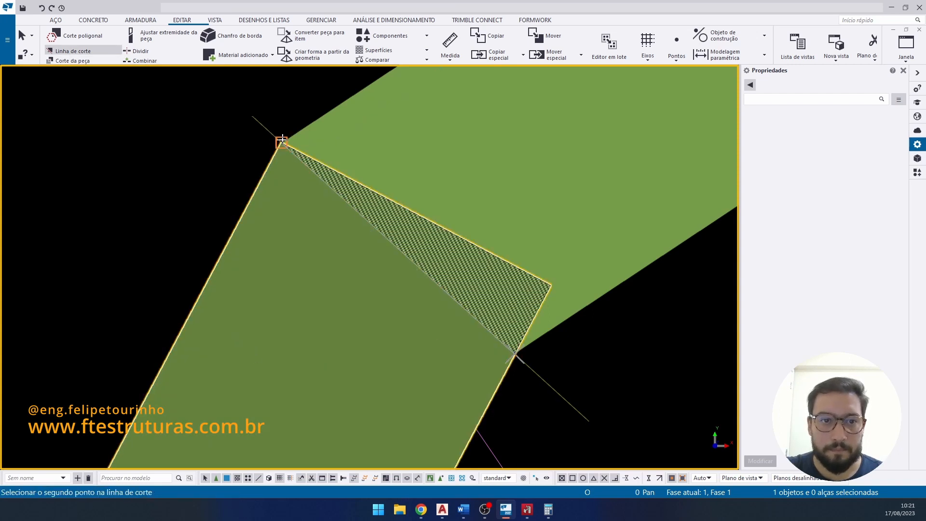
{"action": "left_click", "coordinate": [297, 127]}
{"action": "right_click", "coordinate": [353, 120]}
{"action": "left_click", "coordinate": [372, 128]}
{"action": "scroll", "coordinate": [372, 129], "scroll_direction": "down", "scroll_amount": 4}
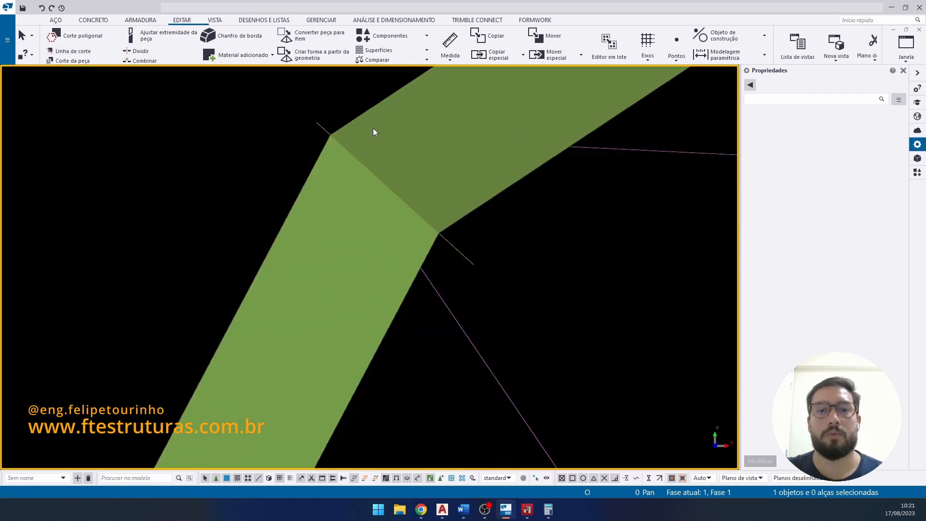
- Mirror-copy the axis 1 column with its horizontal and inclined top beams to axis 2, about the midspan line at X0 7000, Y0 6000, angle -90
{"action": "scroll", "coordinate": [372, 128], "scroll_direction": "down", "scroll_amount": 4}
{"action": "scroll", "coordinate": [669, 318], "scroll_direction": "down", "scroll_amount": 5}
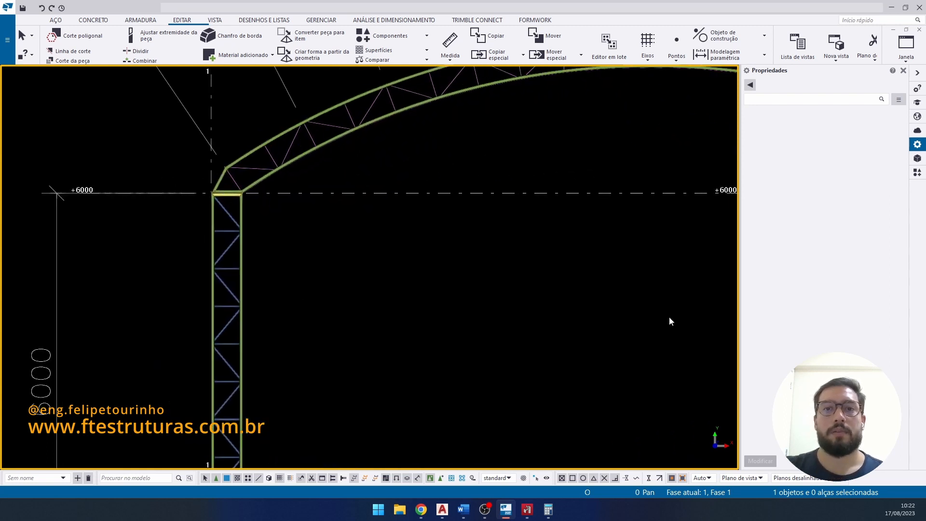
{"action": "scroll", "coordinate": [650, 179], "scroll_direction": "up", "scroll_amount": 6}
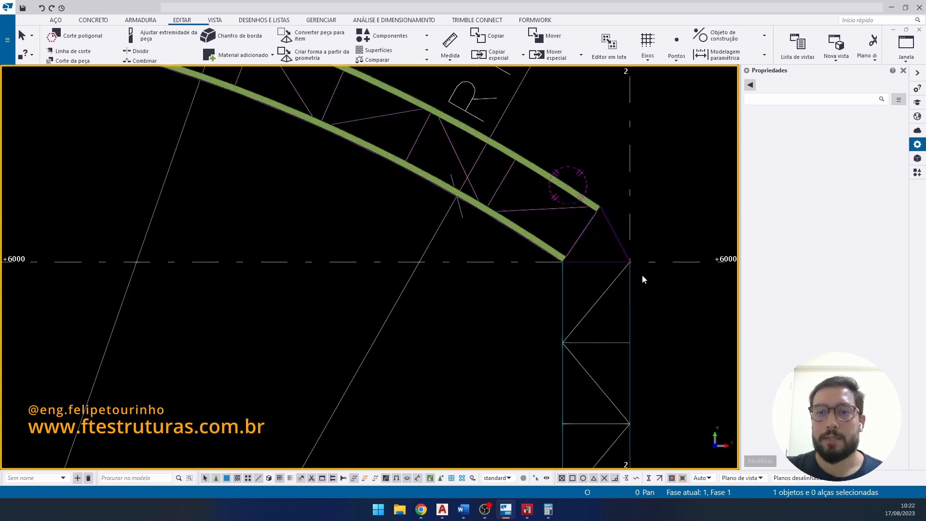
{"action": "scroll", "coordinate": [606, 219], "scroll_direction": "up", "scroll_amount": 3}
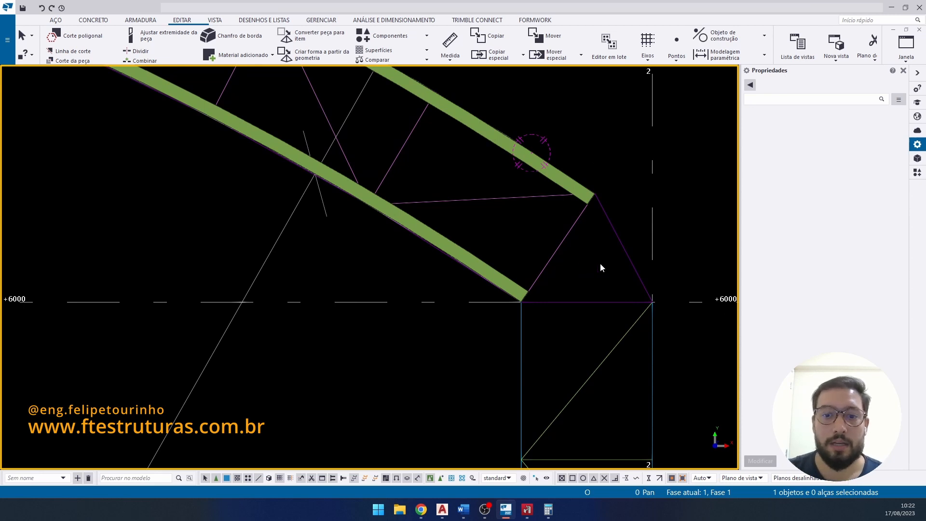
{"action": "scroll", "coordinate": [600, 262], "scroll_direction": "down", "scroll_amount": 8}
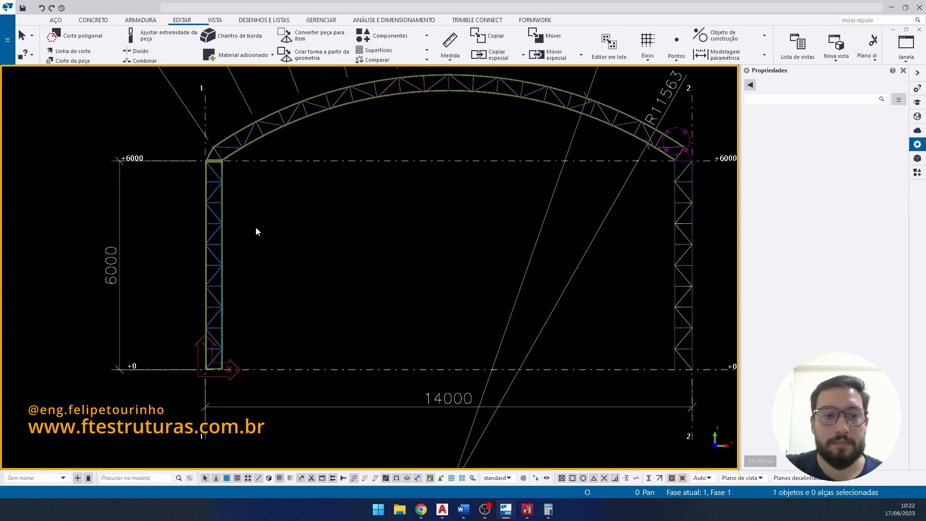
{"action": "scroll", "coordinate": [241, 203], "scroll_direction": "up", "scroll_amount": 2}
{"action": "left_click_drag", "start_coordinate": [196, 127], "coordinate": [250, 384]}
{"action": "scroll", "coordinate": [214, 114], "scroll_direction": "up", "scroll_amount": 5}
{"action": "scroll", "coordinate": [212, 144], "scroll_direction": "down", "scroll_amount": 4}
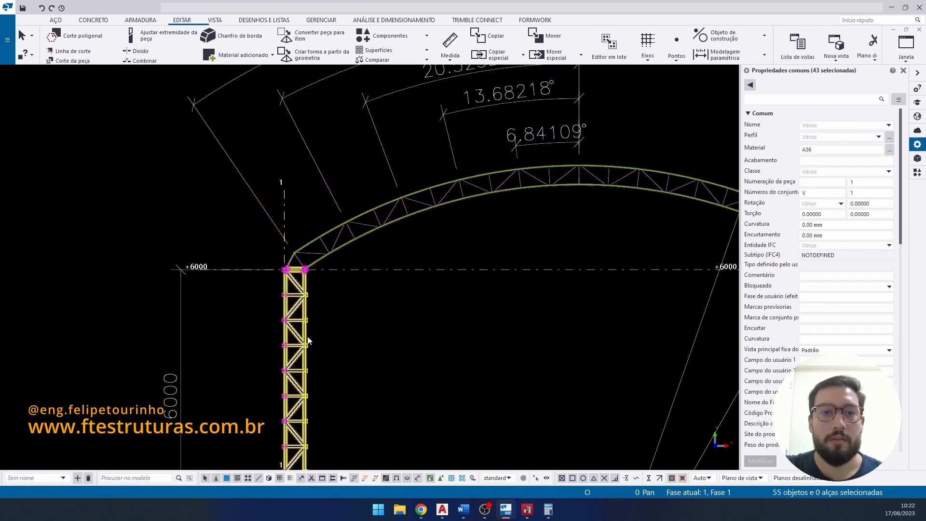
{"action": "scroll", "coordinate": [299, 256], "scroll_direction": "up", "scroll_amount": 7}
{"action": "scroll", "coordinate": [299, 258], "scroll_direction": "up", "scroll_amount": 1}
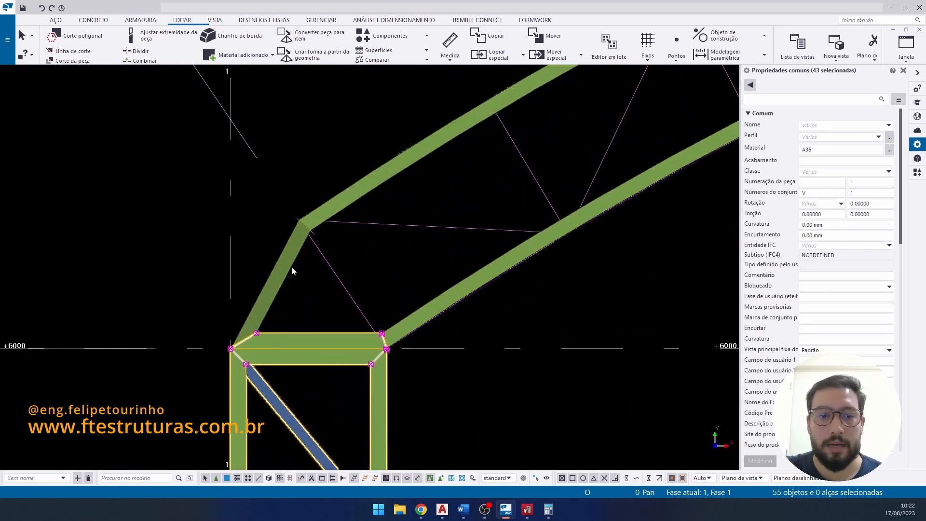
{"action": "left_click", "coordinate": [292, 265], "text": "shift"}
{"action": "scroll", "coordinate": [299, 260], "scroll_direction": "down", "scroll_amount": 5}
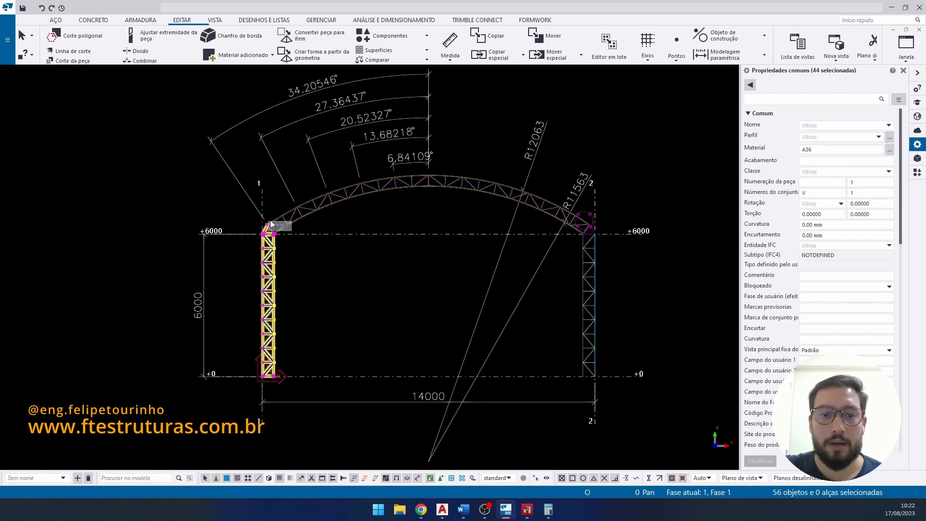
{"action": "right_click", "coordinate": [350, 242]}
{"action": "mouse_move", "coordinate": [447, 266]}
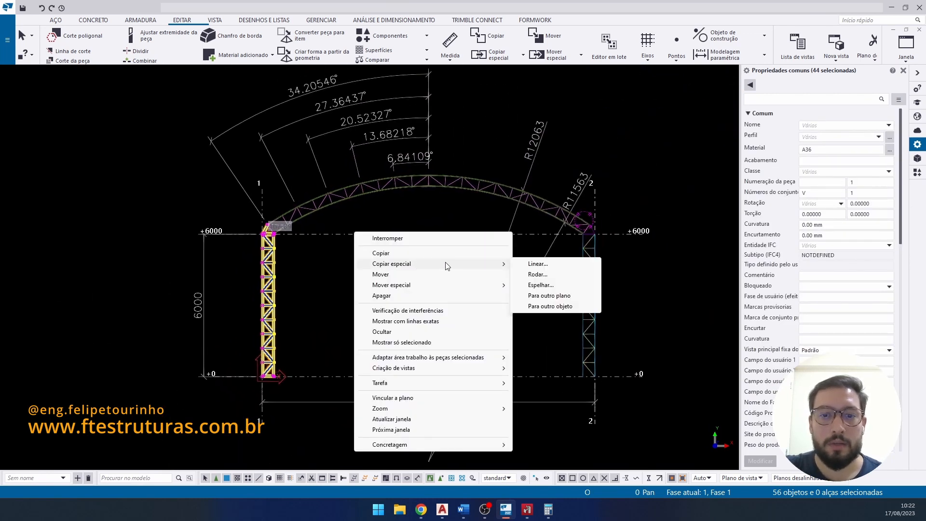
{"action": "left_click", "coordinate": [553, 285]}
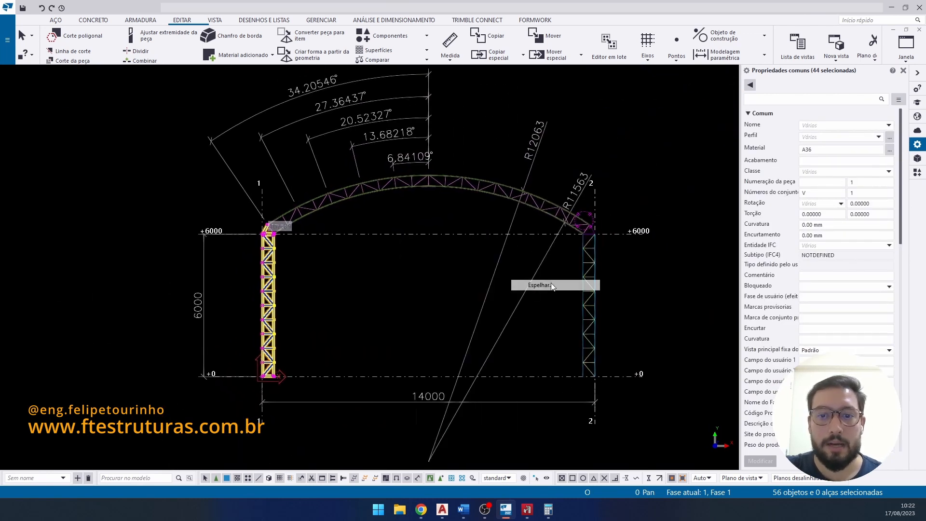
{"action": "left_click", "coordinate": [436, 240]}
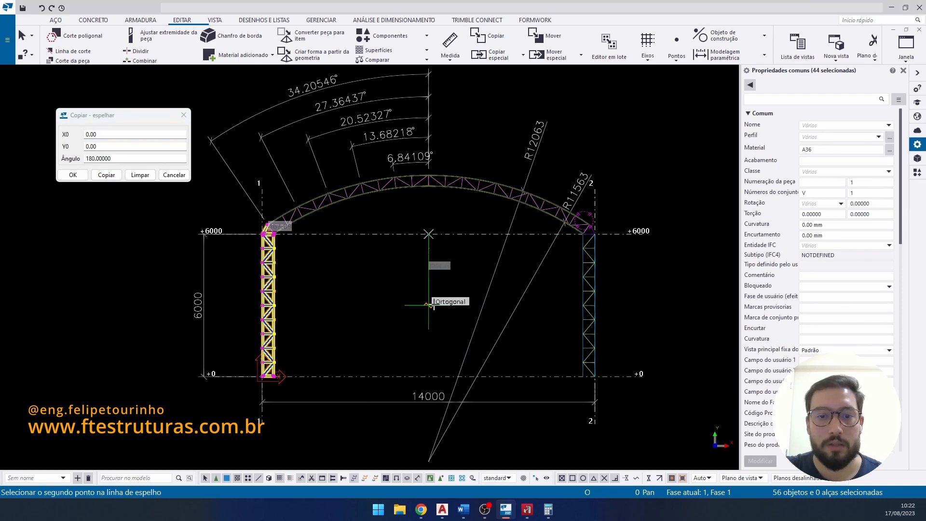
{"action": "left_click", "coordinate": [101, 175]}
{"action": "right_click", "coordinate": [559, 235]}
{"action": "left_click", "coordinate": [607, 240]}
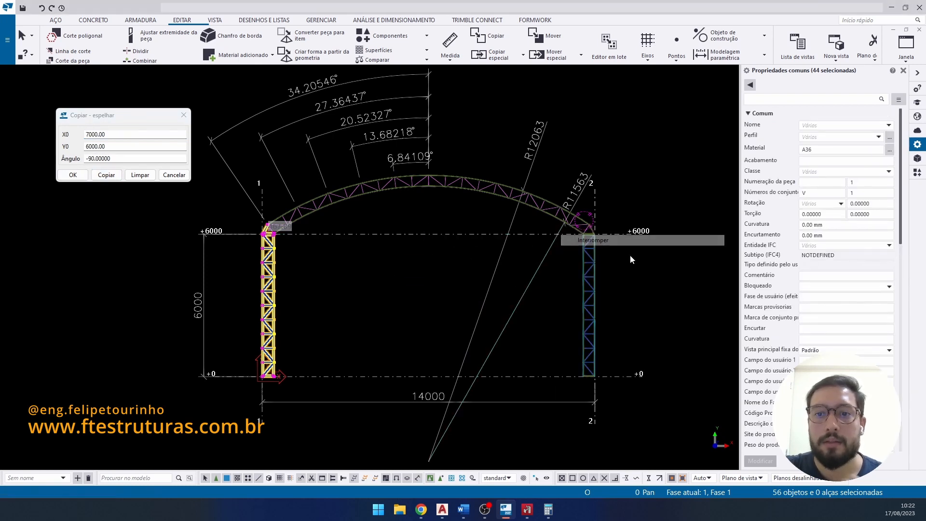
{"action": "scroll", "coordinate": [611, 238], "scroll_direction": "up", "scroll_amount": 10}
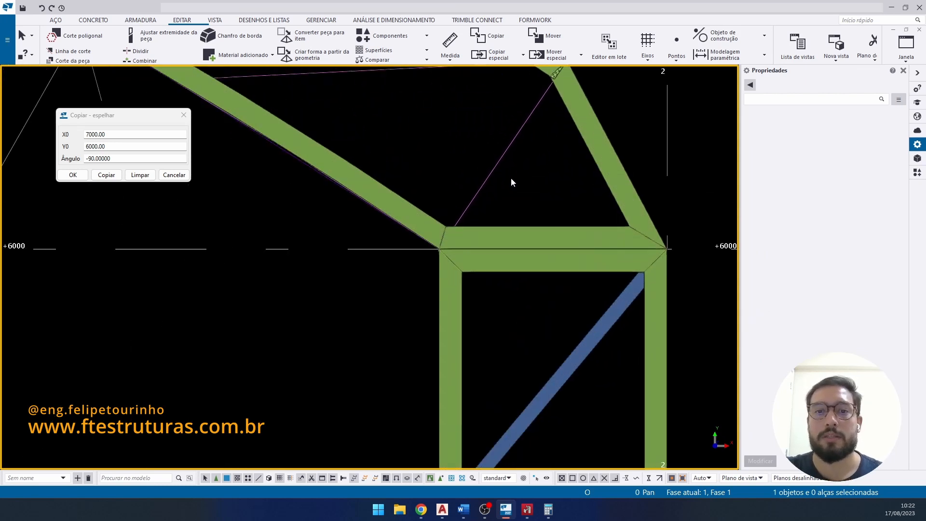
{"action": "scroll", "coordinate": [510, 180], "scroll_direction": "up", "scroll_amount": 8}
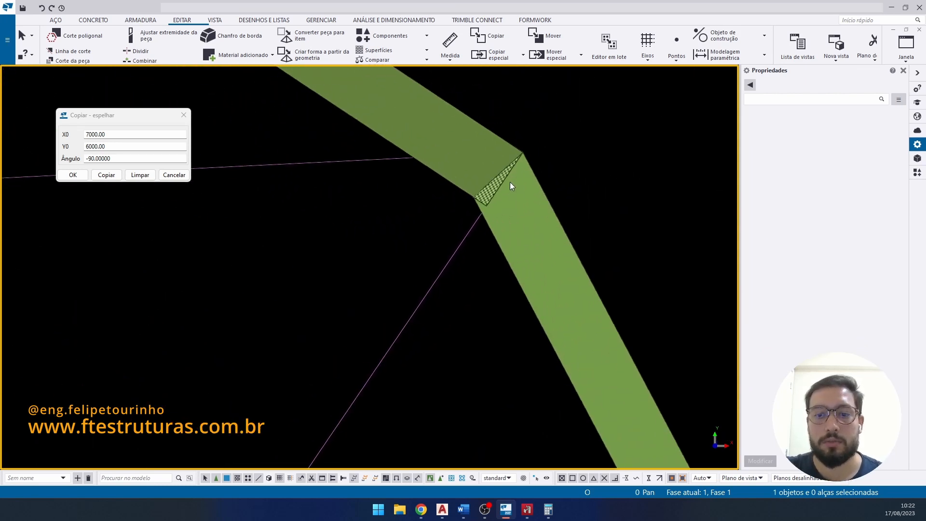
{"action": "scroll", "coordinate": [510, 181], "scroll_direction": "up", "scroll_amount": 3}
{"action": "left_click", "coordinate": [90, 53]}
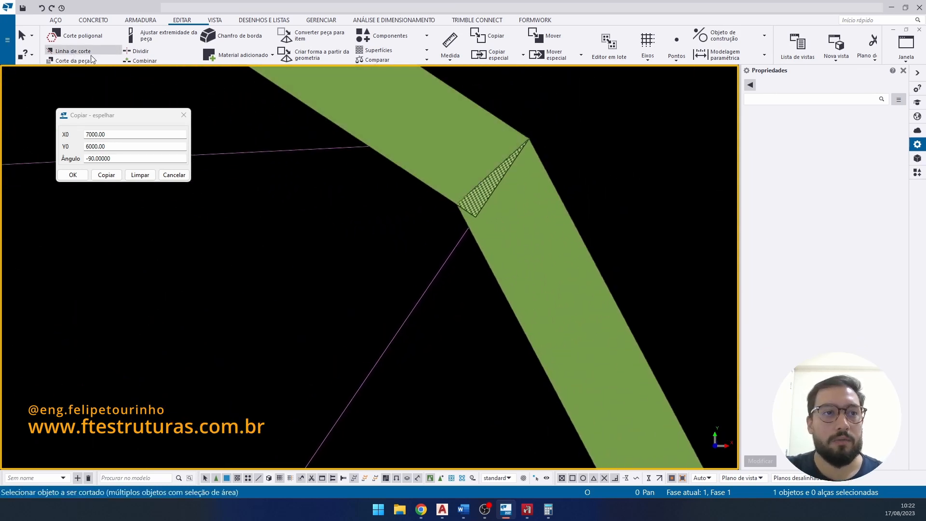
{"action": "left_click", "coordinate": [562, 258]}
{"action": "scroll", "coordinate": [499, 193], "scroll_direction": "up", "scroll_amount": 2}
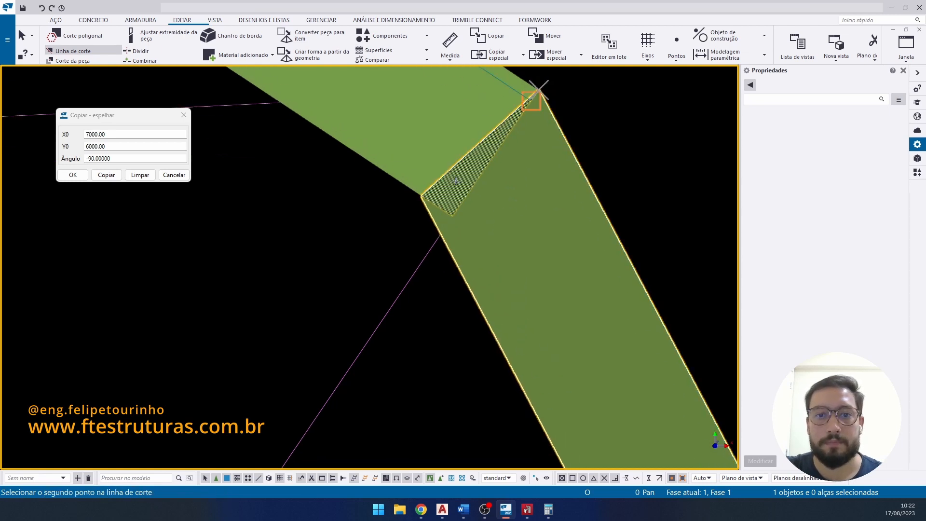
{"action": "key", "text": "Escape"}
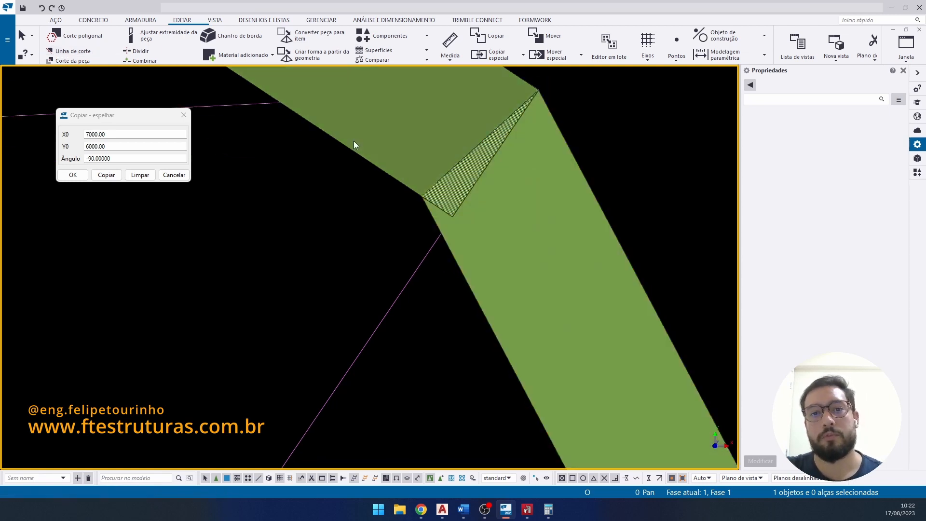
- Remove the mirrored line cut from the upper end of the inclined beam above the axis 2 column
{"action": "left_click", "coordinate": [354, 141]}
{"action": "key", "text": "Delete"}
{"action": "key", "text": "ctrl+z"}
{"action": "left_click", "coordinate": [503, 276]}
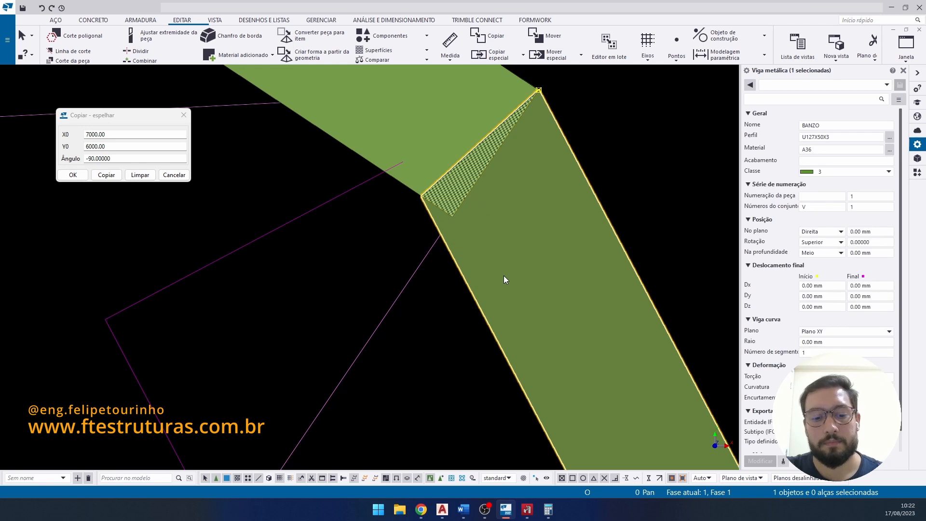
{"action": "key", "text": "Delete"}
{"action": "key", "text": "ctrl+z"}
{"action": "scroll", "coordinate": [446, 195], "scroll_direction": "down", "scroll_amount": 1}
{"action": "middle_click_drag", "start_coordinate": [441, 165], "coordinate": [403, 306]}
{"action": "mouse_move", "coordinate": [372, 118]}
{"action": "left_mouse_down"}
{"action": "mouse_move", "coordinate": [424, 336]}
{"action": "mouse_move", "coordinate": [506, 357]}
{"action": "left_mouse_up"}
{"action": "left_click_drag", "start_coordinate": [358, 138], "coordinate": [540, 384]}
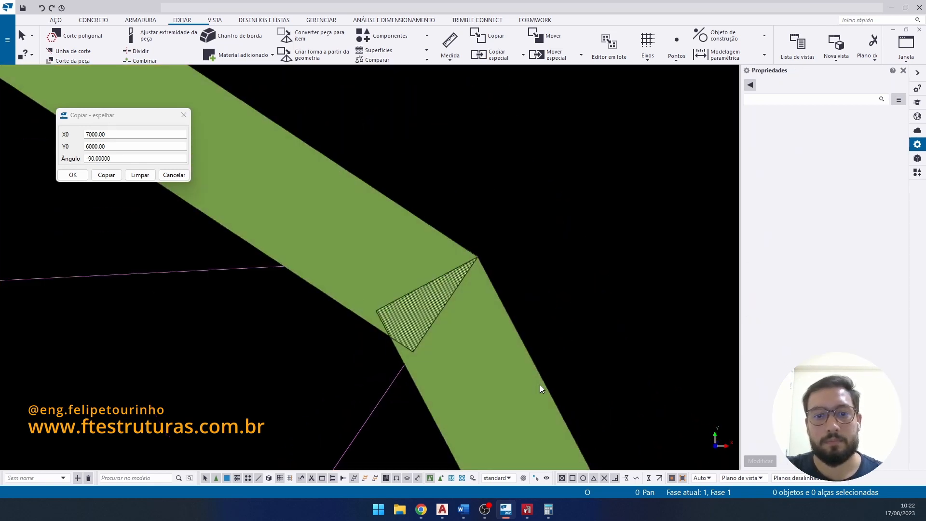
- Miter the inclined beam and the upper curved chord at axis 2 with line cuts along their overlap diagonal, and end the line cut command
{"action": "left_click", "coordinate": [69, 53]}
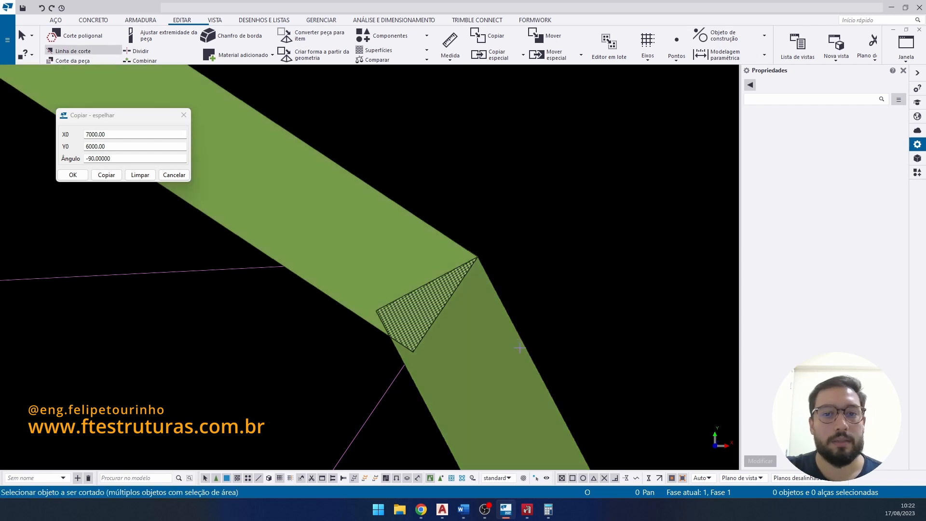
{"action": "left_click", "coordinate": [520, 352]}
{"action": "scroll", "coordinate": [482, 207], "scroll_direction": "up", "scroll_amount": 2}
{"action": "left_click", "coordinate": [483, 206]}
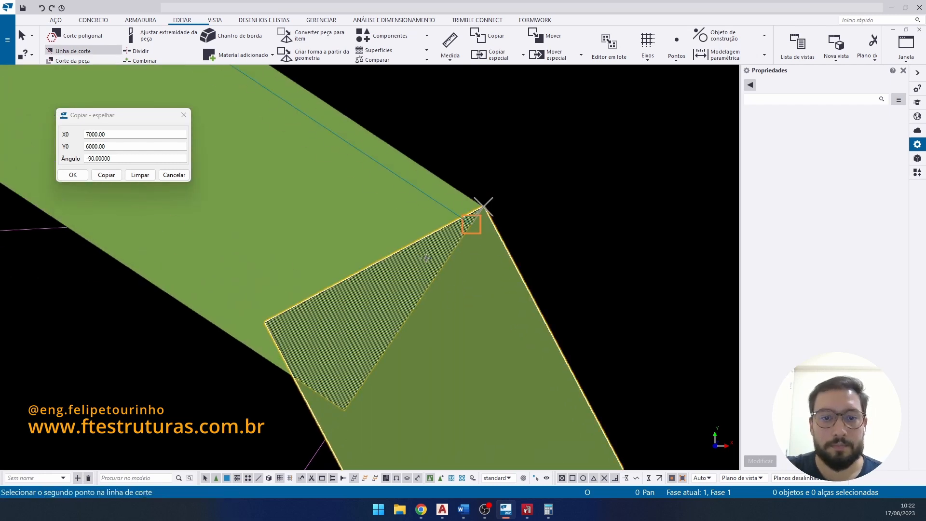
{"action": "left_click", "coordinate": [291, 379]}
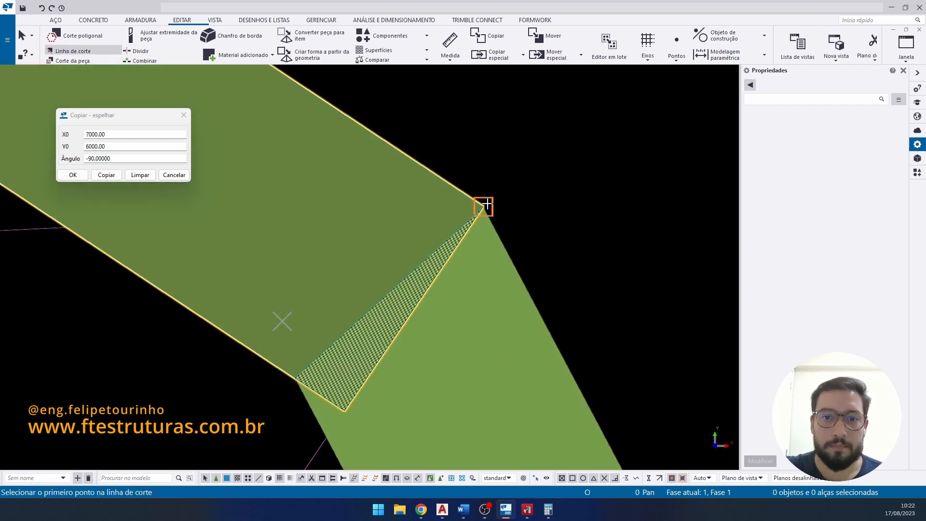
{"action": "left_click", "coordinate": [334, 382]}
{"action": "right_click", "coordinate": [508, 276]}
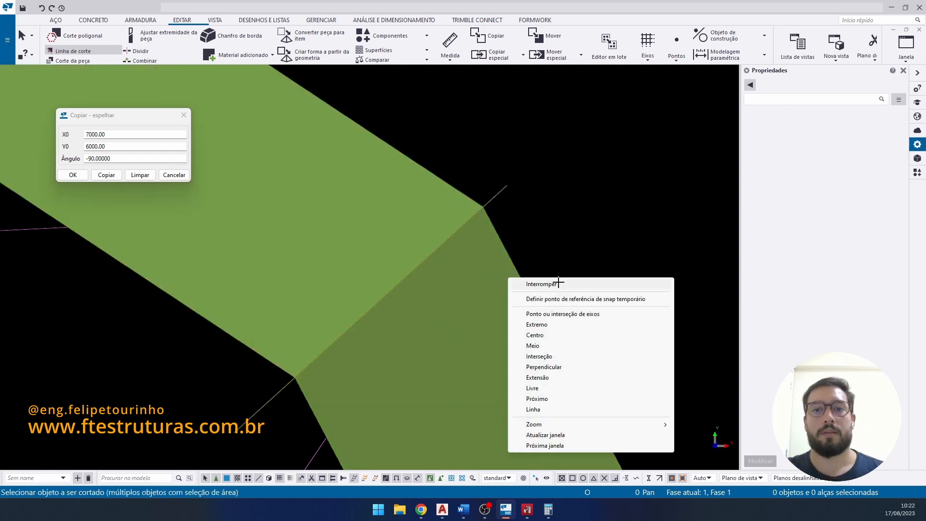
{"action": "left_click", "coordinate": [558, 283]}
{"action": "left_click", "coordinate": [580, 248]}
- Examine the mitered frame corners and the properties of the uppermost horizontal web member in the axis 1 column
{"action": "scroll", "coordinate": [580, 248], "scroll_direction": "down", "scroll_amount": 3}
{"action": "scroll", "coordinate": [580, 247], "scroll_direction": "down", "scroll_amount": 5}
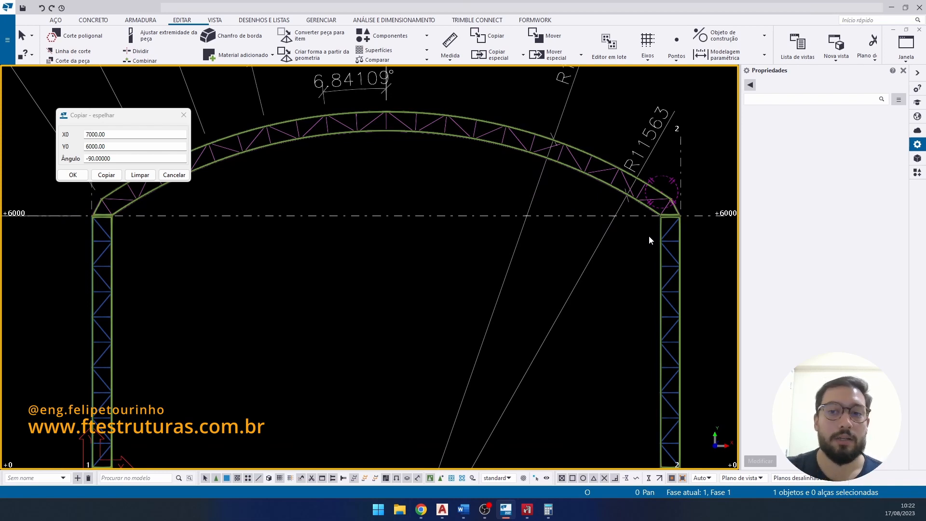
{"action": "scroll", "coordinate": [648, 235], "scroll_direction": "down", "scroll_amount": 2}
{"action": "scroll", "coordinate": [257, 209], "scroll_direction": "up", "scroll_amount": 5}
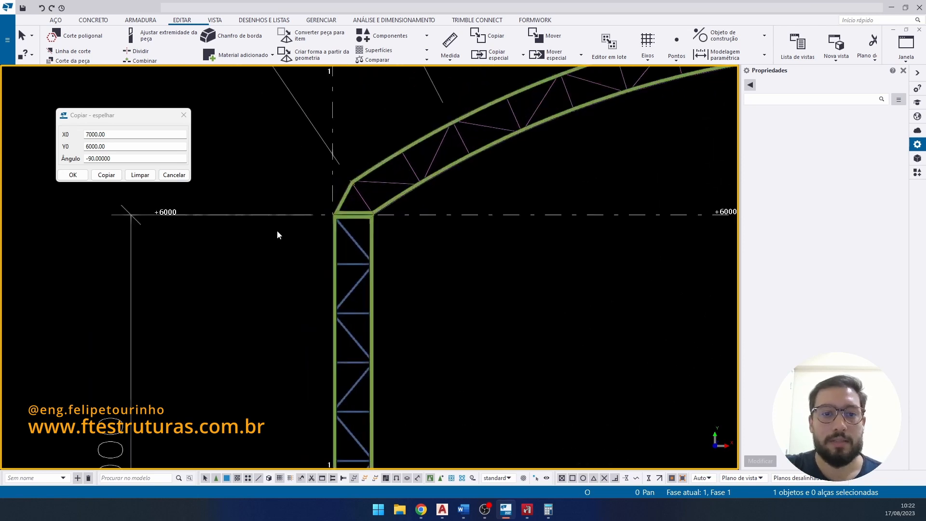
{"action": "scroll", "coordinate": [330, 236], "scroll_direction": "up", "scroll_amount": 3}
{"action": "left_click", "coordinate": [371, 290]}
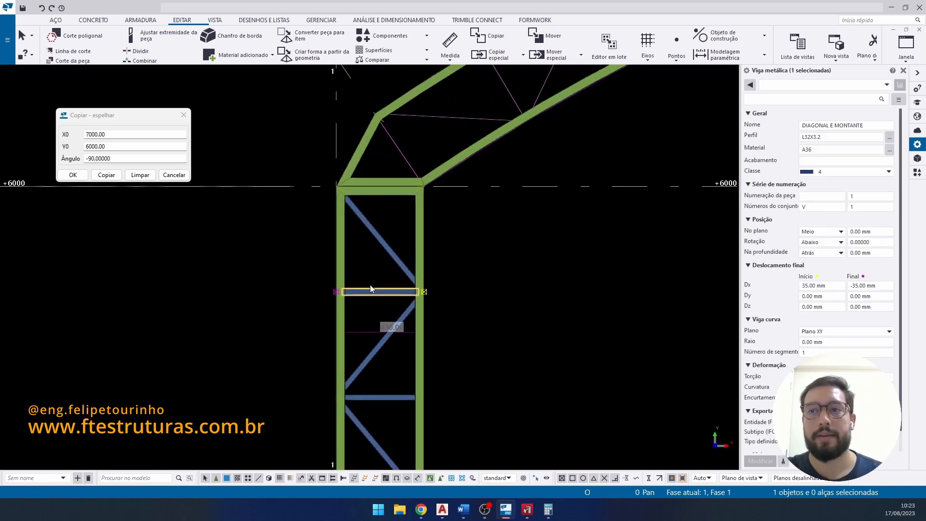
{"action": "scroll", "coordinate": [383, 290], "scroll_direction": "up", "scroll_amount": 2}
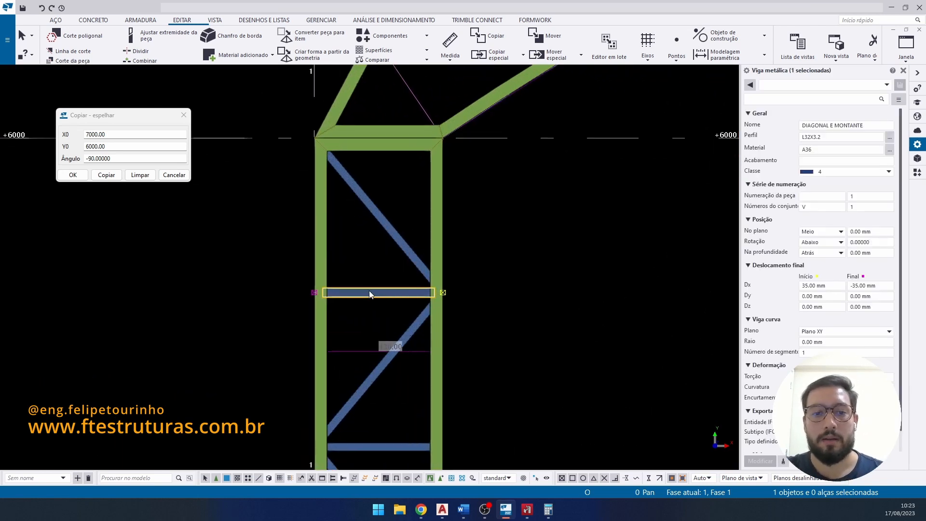
{"action": "scroll", "coordinate": [368, 290], "scroll_direction": "down", "scroll_amount": 3}
{"action": "scroll", "coordinate": [283, 232], "scroll_direction": "up", "scroll_amount": 2}
{"action": "scroll", "coordinate": [283, 233], "scroll_direction": "up", "scroll_amount": 2}
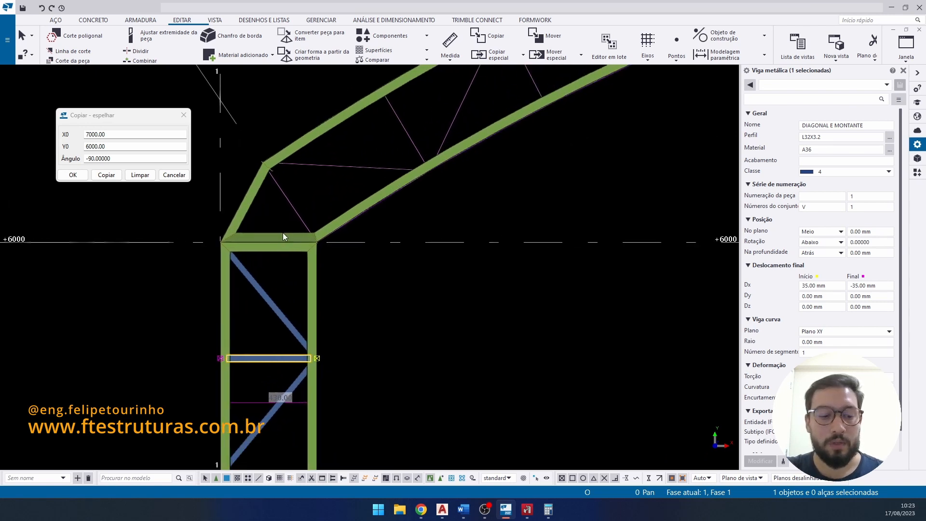
- Switch the parts to wireframe display around the joint above the axis 1 column and clear the selection
{"action": "key", "text": "ctrl+1"}
{"action": "scroll", "coordinate": [270, 142], "scroll_direction": "up", "scroll_amount": 2}
{"action": "scroll", "coordinate": [270, 141], "scroll_direction": "up", "scroll_amount": 2}
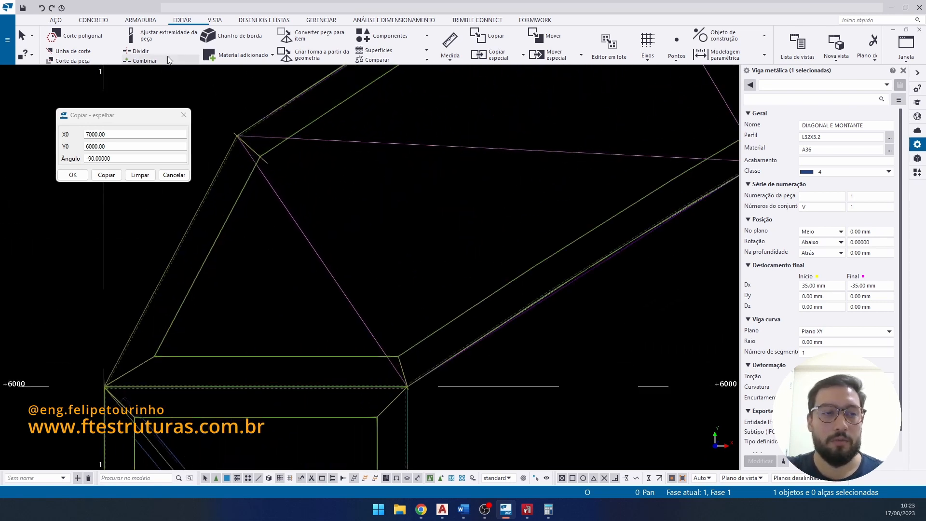
{"action": "left_click", "coordinate": [345, 189]}
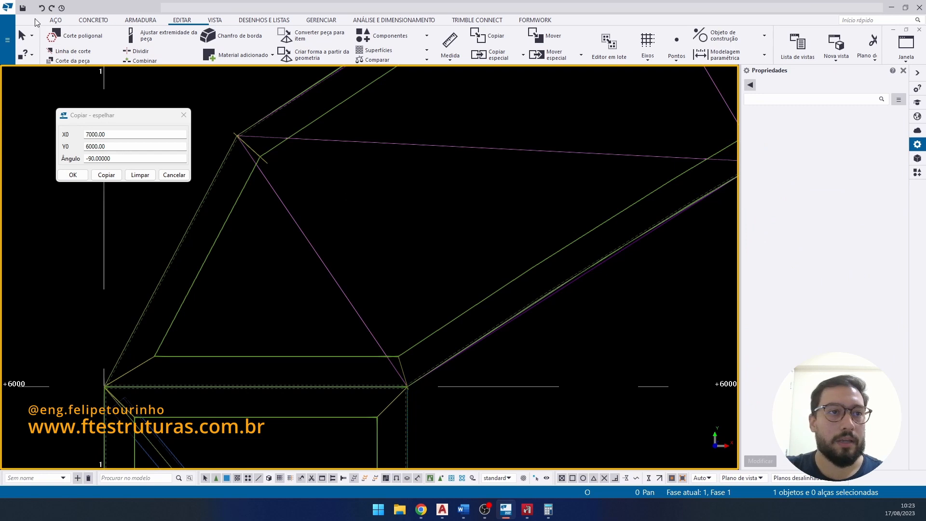
{"action": "left_click", "coordinate": [54, 20]}
{"action": "left_click", "coordinate": [89, 42]}
{"action": "scroll", "coordinate": [262, 149], "scroll_direction": "up", "scroll_amount": 3}
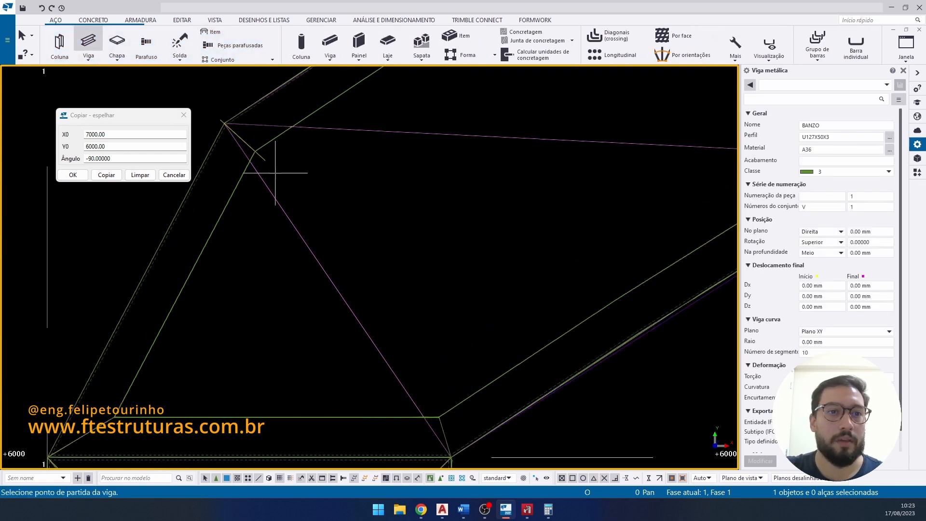
{"action": "scroll", "coordinate": [210, 101], "scroll_direction": "up", "scroll_amount": 5}
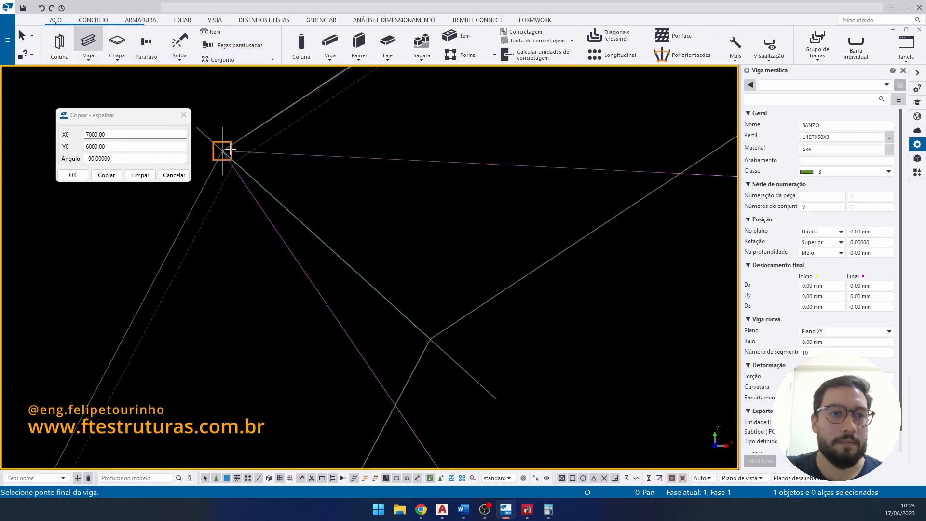
{"action": "scroll", "coordinate": [226, 153], "scroll_direction": "down", "scroll_amount": 4}
{"action": "right_click", "coordinate": [465, 322]}
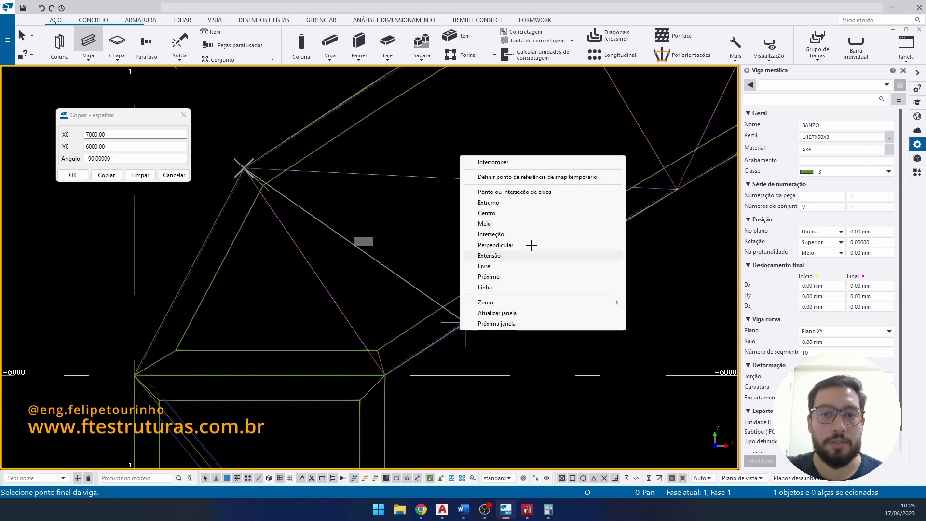
{"action": "left_click", "coordinate": [514, 163]}
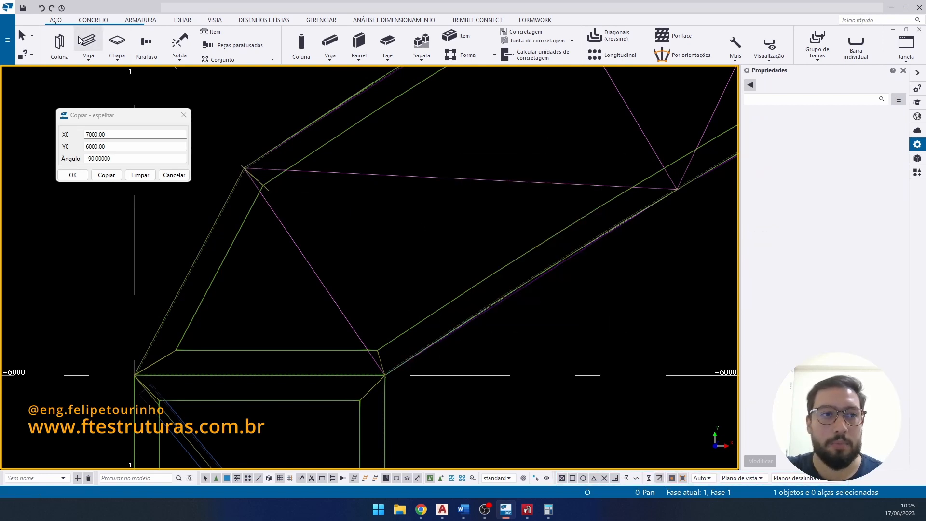
- Try to place a BANZO U127X50X3 beam along the first web line above the axis 1 column, and end the command
{"action": "key", "text": "Return"}
{"action": "scroll", "coordinate": [261, 169], "scroll_direction": "up", "scroll_amount": 3}
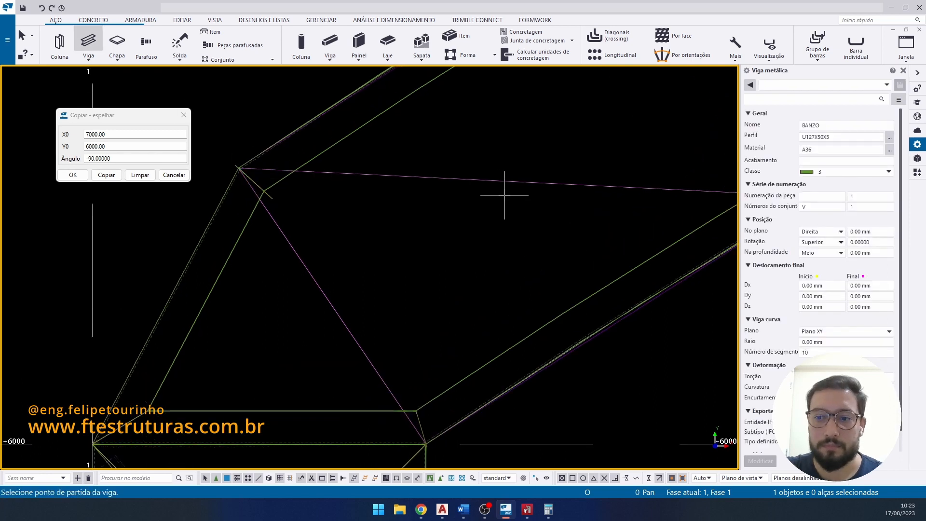
{"action": "scroll", "coordinate": [237, 166], "scroll_direction": "up", "scroll_amount": 4}
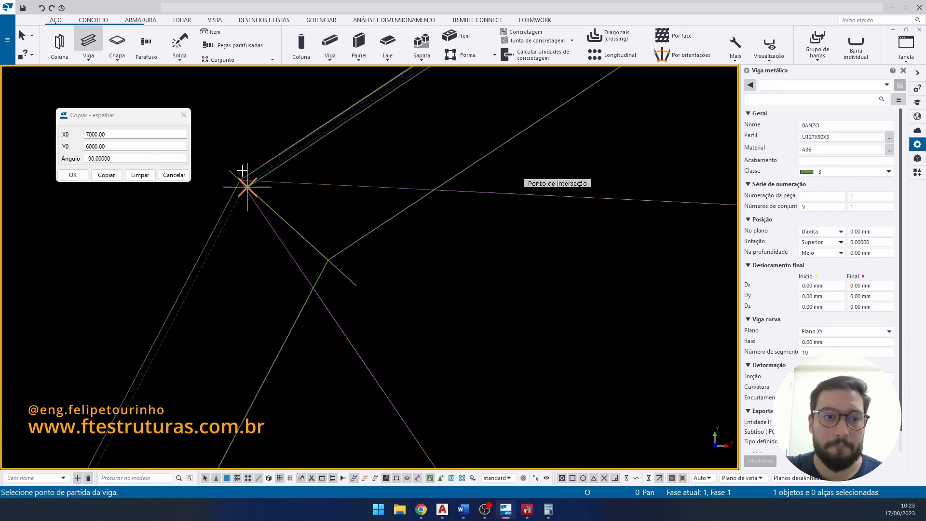
{"action": "left_click", "coordinate": [378, 383]}
{"action": "scroll", "coordinate": [378, 381], "scroll_direction": "down", "scroll_amount": 3}
{"action": "scroll", "coordinate": [313, 183], "scroll_direction": "down", "scroll_amount": 3}
{"action": "right_click", "coordinate": [338, 209]}
{"action": "left_click", "coordinate": [371, 216]}
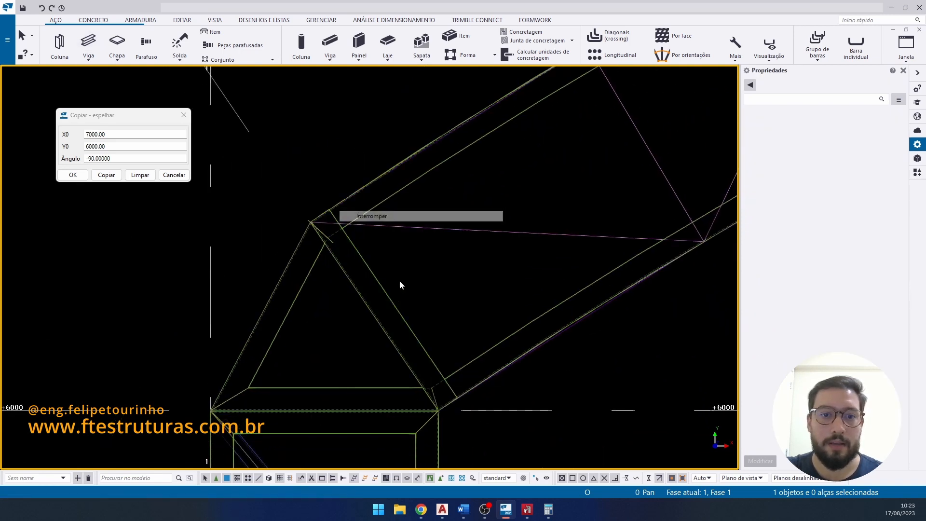
- Delete the chord-profile beam placed along the first web line above the axis 1 column
{"action": "left_click", "coordinate": [385, 306]}
{"action": "scroll", "coordinate": [381, 289], "scroll_direction": "down", "scroll_amount": 2}
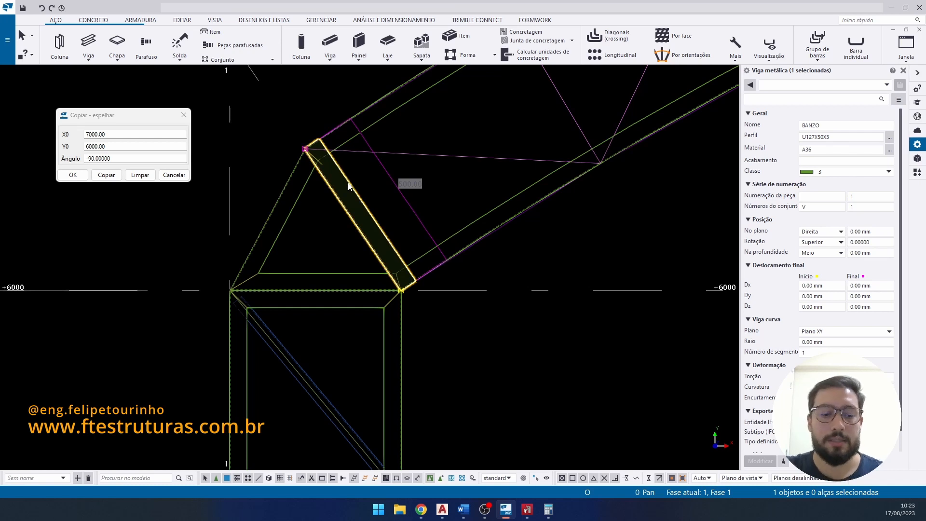
{"action": "key", "text": "Delete"}
- Place a DIAGONAL E MONTANTE L32X3.2 member along the first arch web line, reusing the properties of the axis 1 column's uppermost diagonal
{"action": "left_click", "coordinate": [295, 357]}
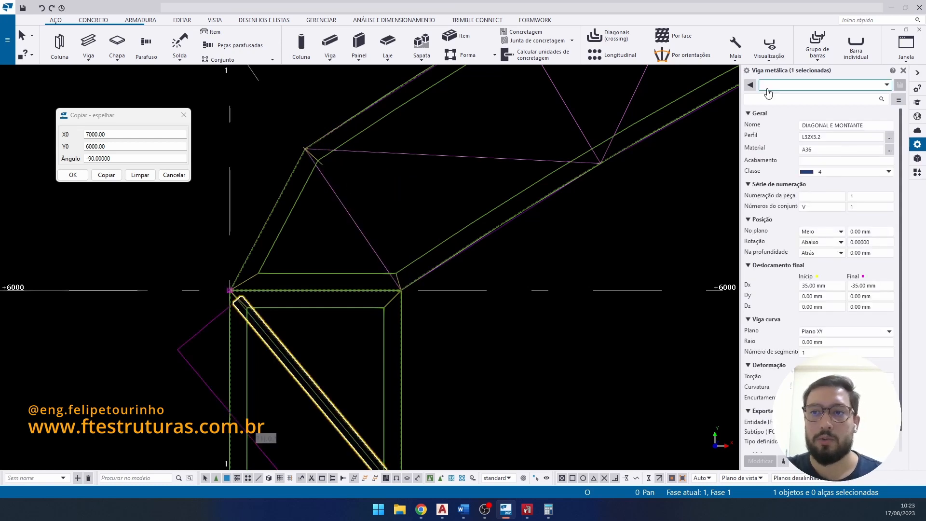
{"action": "key", "text": "Return"}
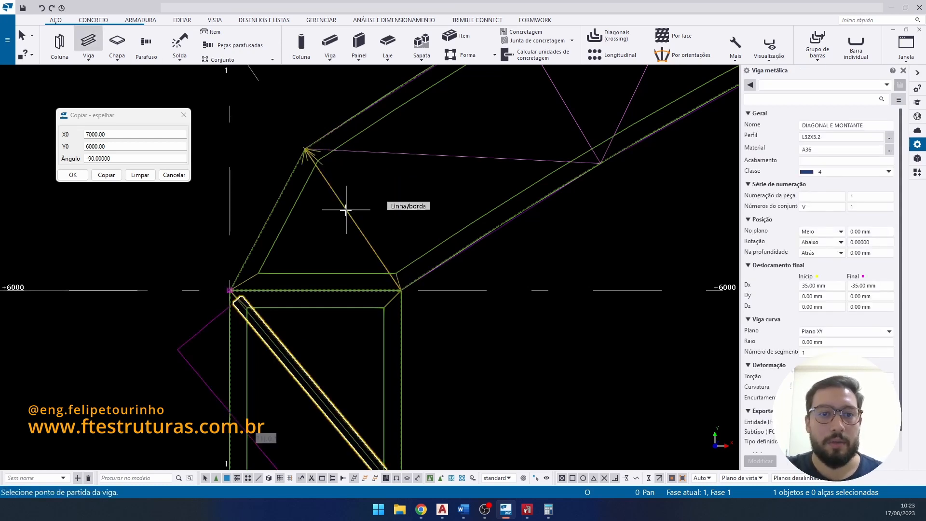
{"action": "right_click", "coordinate": [429, 166]}
{"action": "left_click", "coordinate": [453, 173]}
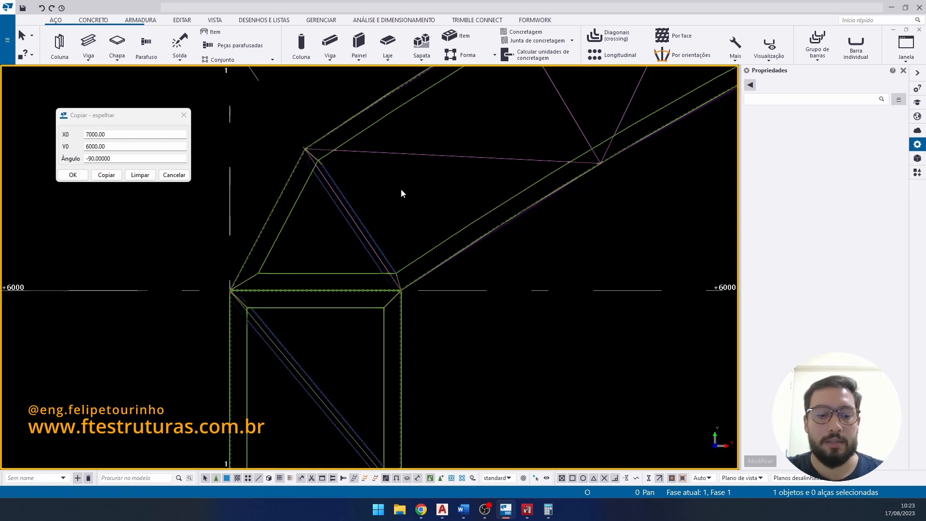
- Examine in 3D how the first arch web member's lower end fits into the chord, and clear the selection
{"action": "mouse_move", "coordinate": [401, 193]}
{"action": "middle_mouse_down", "text": "ctrl"}
{"action": "mouse_move", "coordinate": [376, 210]}
{"action": "mouse_move", "coordinate": [379, 240]}
{"action": "middle_mouse_up", "text": "ctrl"}
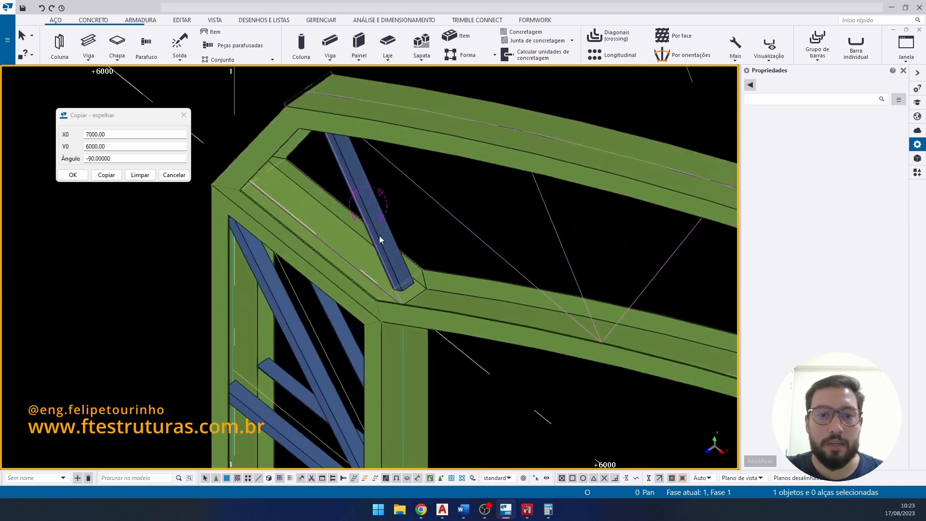
{"action": "left_click", "coordinate": [382, 246]}
{"action": "scroll", "coordinate": [387, 261], "scroll_direction": "up", "scroll_amount": 6}
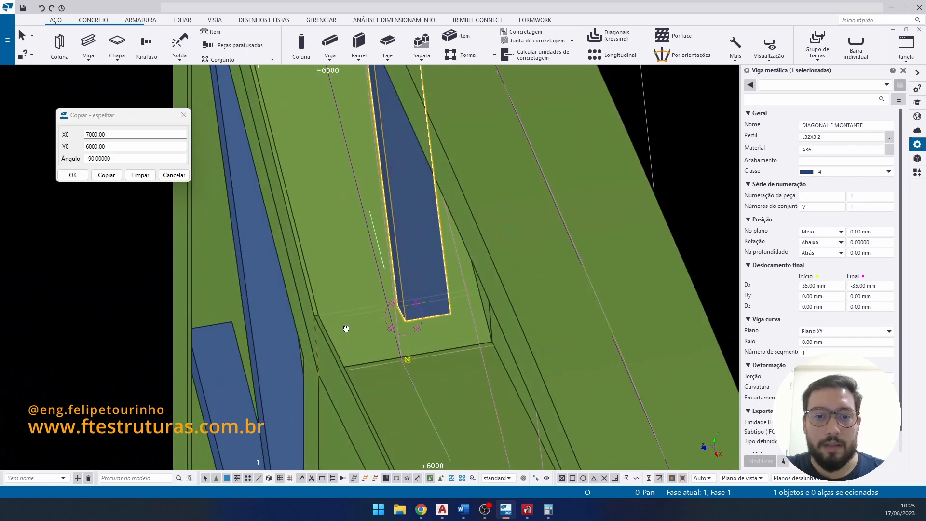
{"action": "middle_click_drag", "start_coordinate": [419, 311], "coordinate": [525, 318]}
{"action": "key", "text": "ctrl+0"}
{"action": "scroll", "coordinate": [354, 273], "scroll_direction": "up", "scroll_amount": 5}
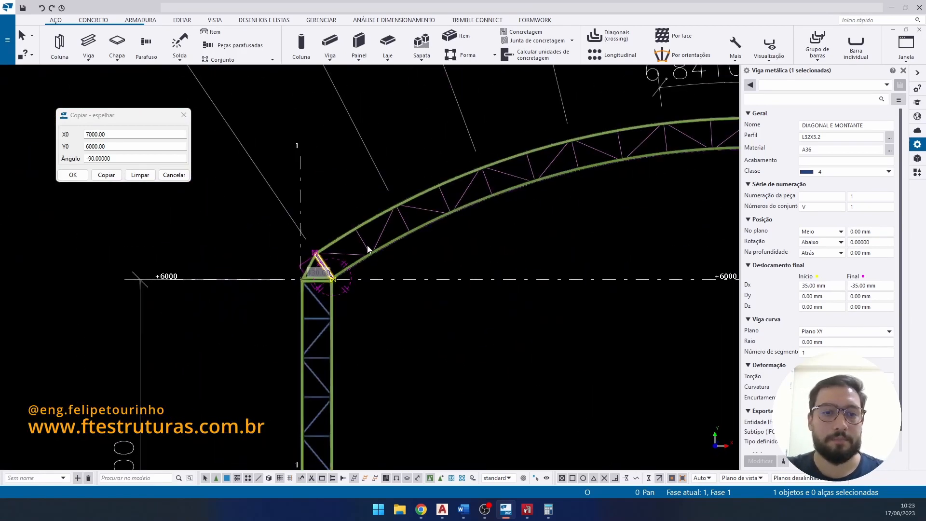
{"action": "scroll", "coordinate": [371, 256], "scroll_direction": "up", "scroll_amount": 2}
{"action": "left_click", "coordinate": [256, 239]}
{"action": "scroll", "coordinate": [270, 222], "scroll_direction": "up", "scroll_amount": 3}
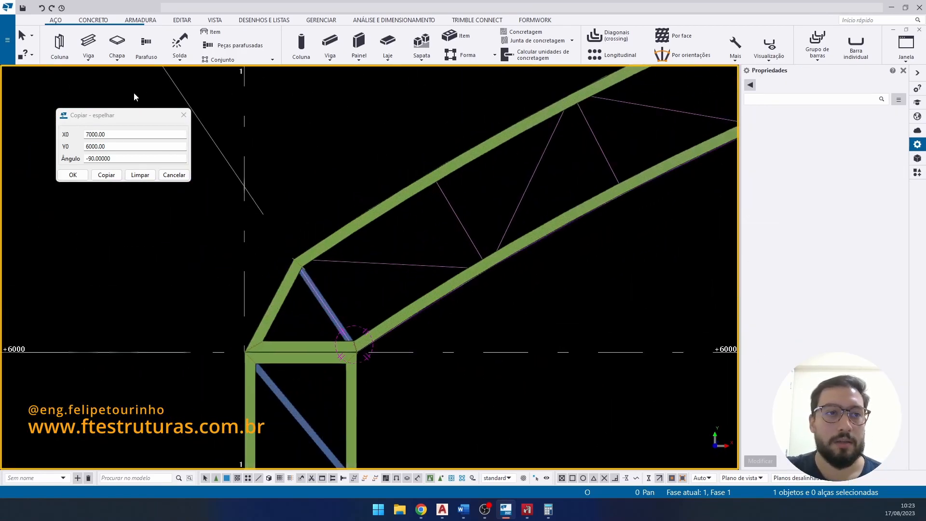
- Place L32X3.2 members along the next three arch web lines, the near-horizontal diagonal, the short strut and the following diagonal, and end the command
{"action": "left_click", "coordinate": [88, 43]}
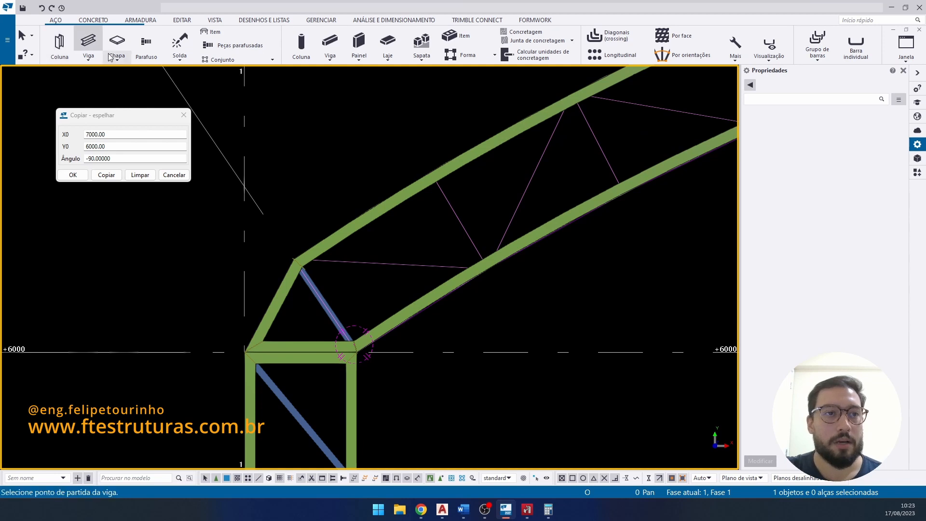
{"action": "left_click", "coordinate": [391, 265]}
{"action": "left_click", "coordinate": [456, 220]}
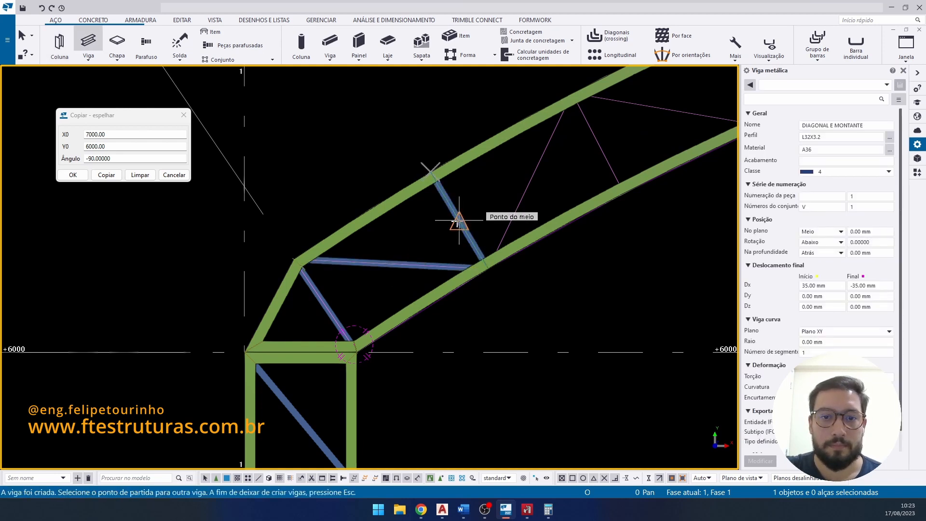
{"action": "left_click", "coordinate": [524, 203]}
{"action": "right_click", "coordinate": [488, 171]}
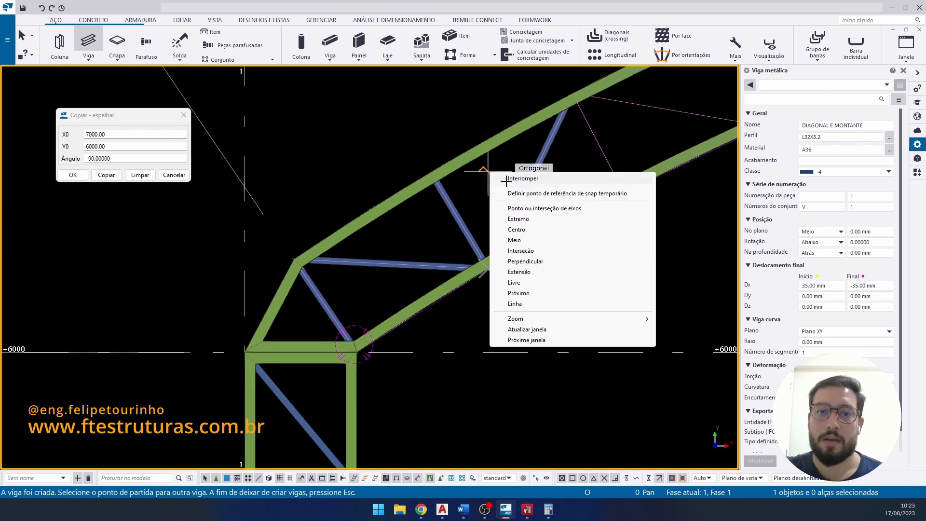
{"action": "left_click", "coordinate": [527, 180]}
- Move the four new arch web members linearly by 60.50 mm in Z only, taking the distance from two points on the lower chord
{"action": "left_click", "coordinate": [521, 199]}
{"action": "left_click", "coordinate": [459, 217], "text": "ctrl"}
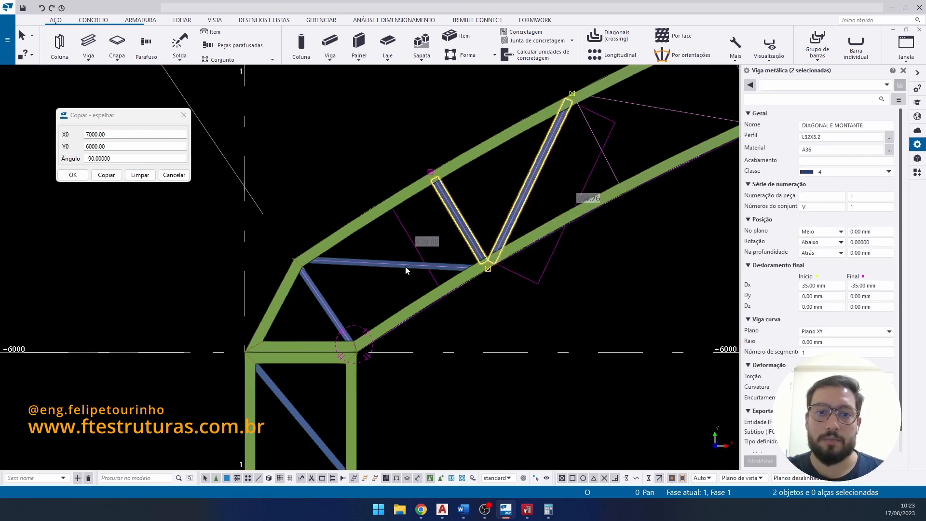
{"action": "left_click", "coordinate": [404, 266], "text": "ctrl"}
{"action": "left_click", "coordinate": [324, 304], "text": "ctrl"}
{"action": "scroll", "coordinate": [424, 275], "scroll_direction": "up", "scroll_amount": 4}
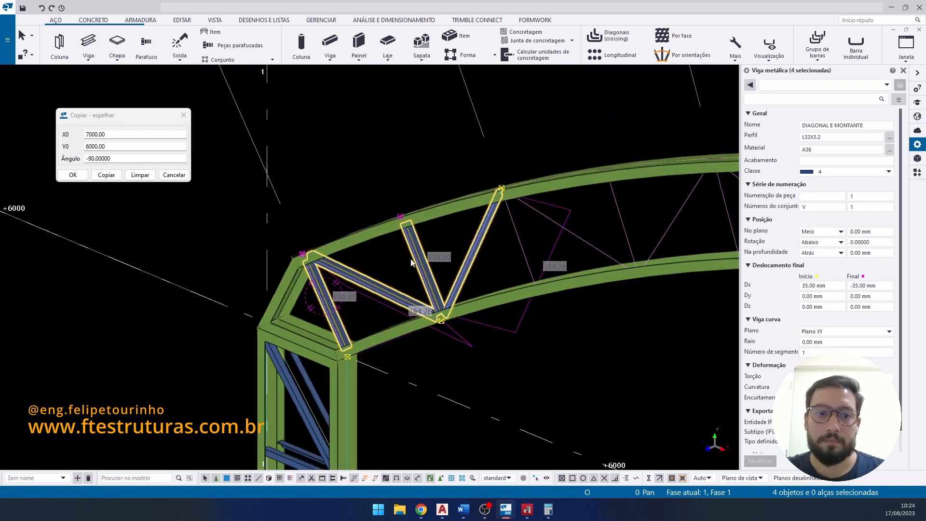
{"action": "scroll", "coordinate": [427, 279], "scroll_direction": "up", "scroll_amount": 5}
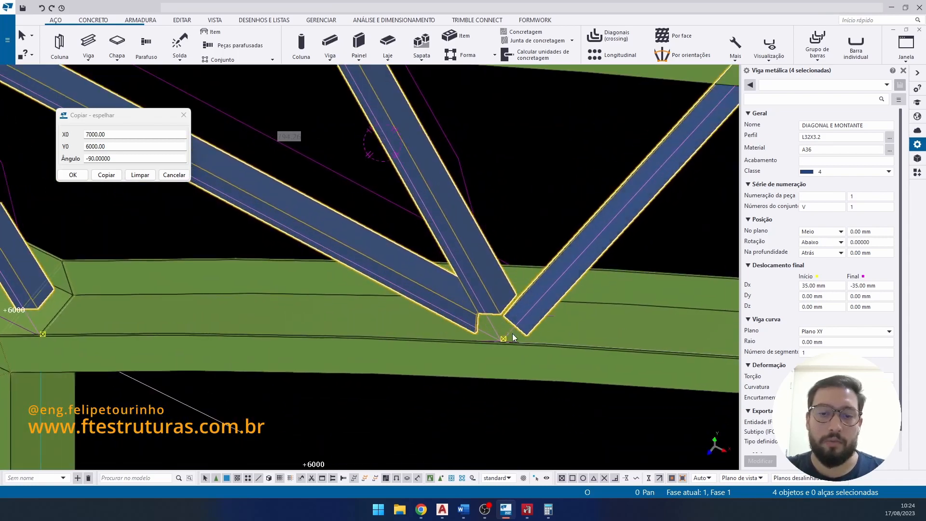
{"action": "middle_click_drag", "start_coordinate": [505, 317], "coordinate": [464, 351], "text": "ctrl"}
{"action": "right_click", "coordinate": [526, 312]}
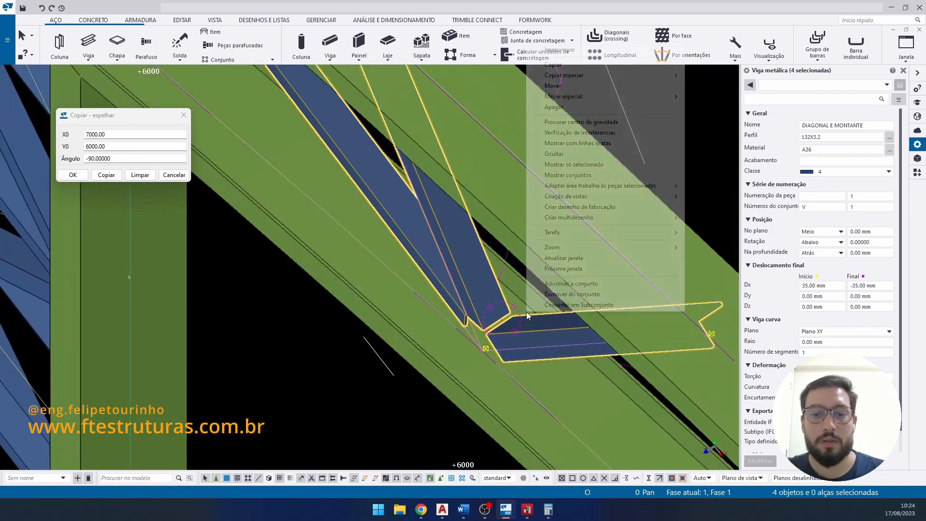
{"action": "mouse_move", "coordinate": [668, 96]}
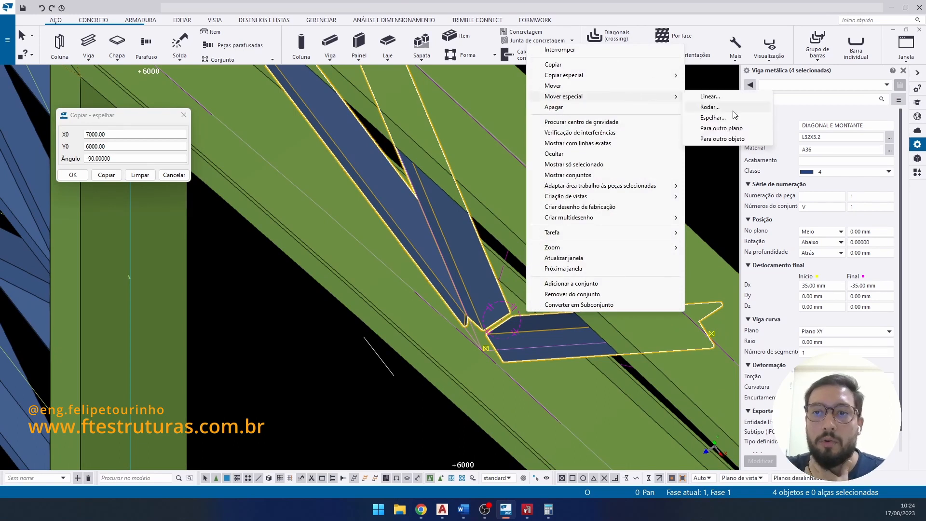
{"action": "left_click", "coordinate": [723, 96]}
{"action": "scroll", "coordinate": [460, 305], "scroll_direction": "up", "scroll_amount": 5}
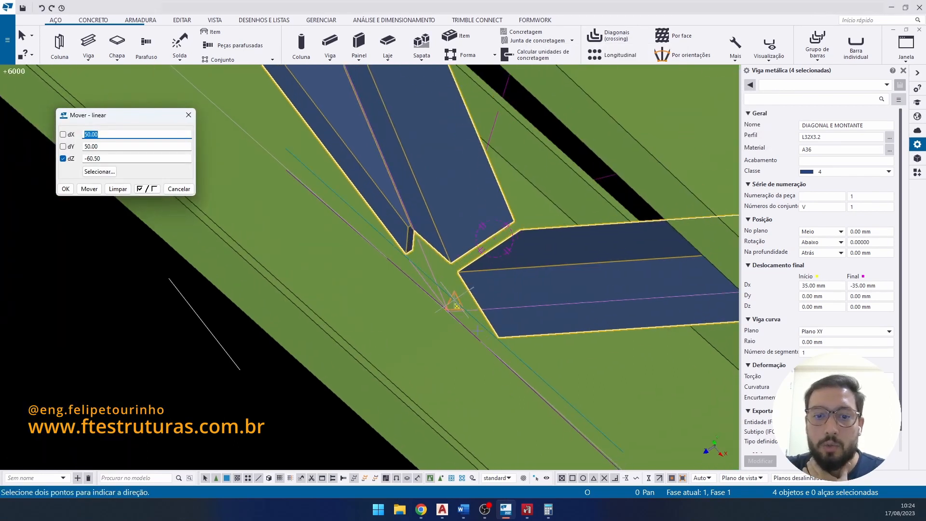
{"action": "scroll", "coordinate": [456, 306], "scroll_direction": "up", "scroll_amount": 3}
{"action": "left_click", "coordinate": [453, 305]}
{"action": "scroll", "coordinate": [453, 306], "scroll_direction": "down", "scroll_amount": 2}
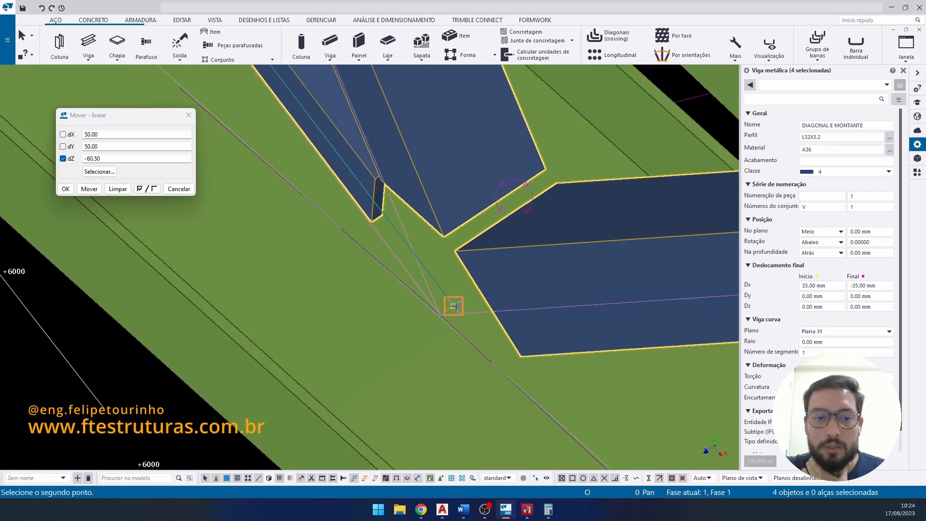
{"action": "left_click", "coordinate": [296, 379]}
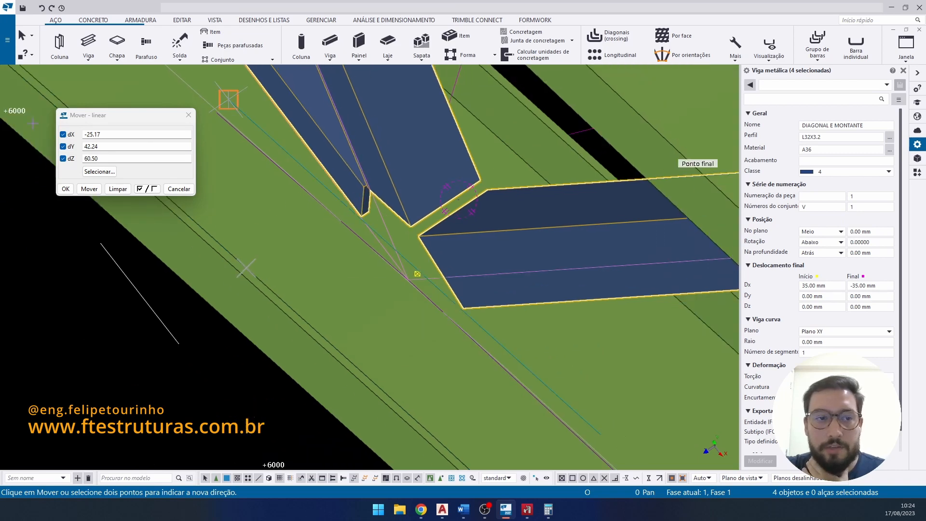
{"action": "left_click", "coordinate": [69, 146]}
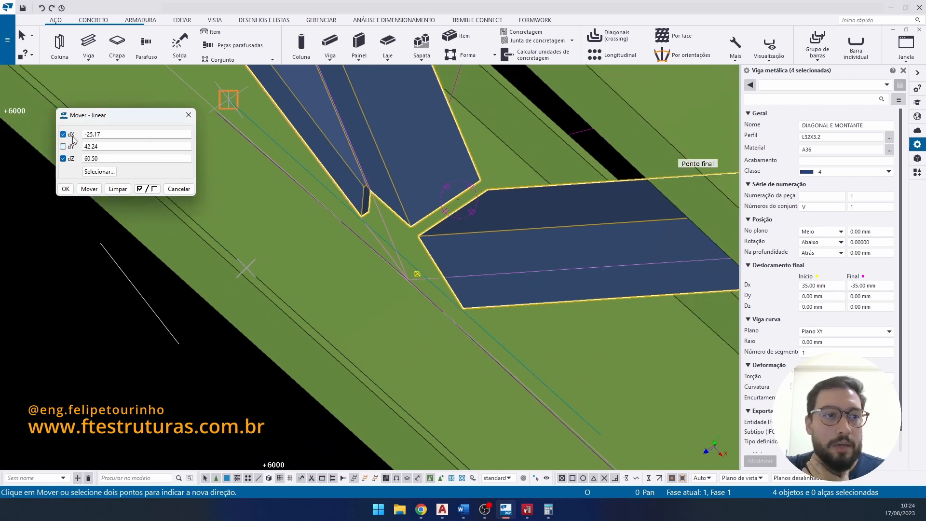
{"action": "left_click", "coordinate": [87, 191]}
{"action": "right_click", "coordinate": [465, 153]}
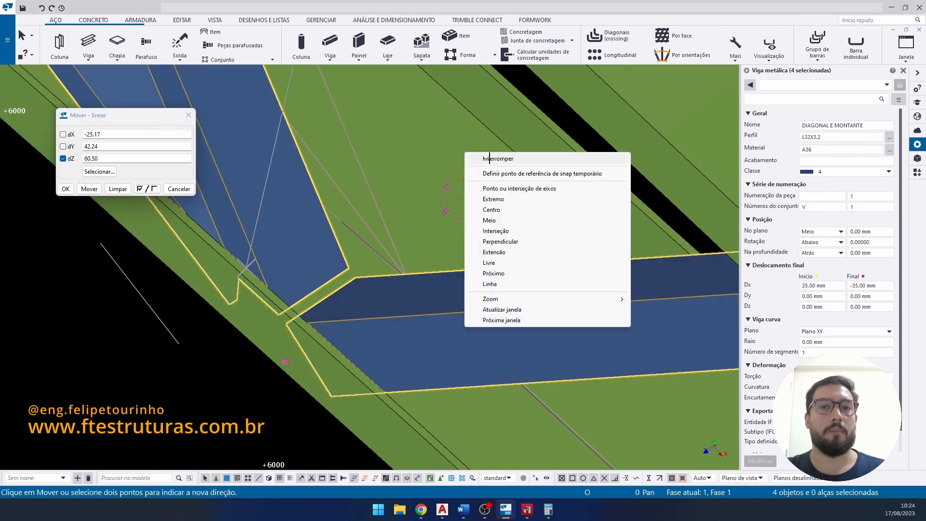
{"action": "left_click", "coordinate": [484, 157]}
- Examine the position of the four moved web members at the node and within the whole frame
{"action": "scroll", "coordinate": [383, 247], "scroll_direction": "down", "scroll_amount": 5}
{"action": "scroll", "coordinate": [361, 265], "scroll_direction": "down", "scroll_amount": 6}
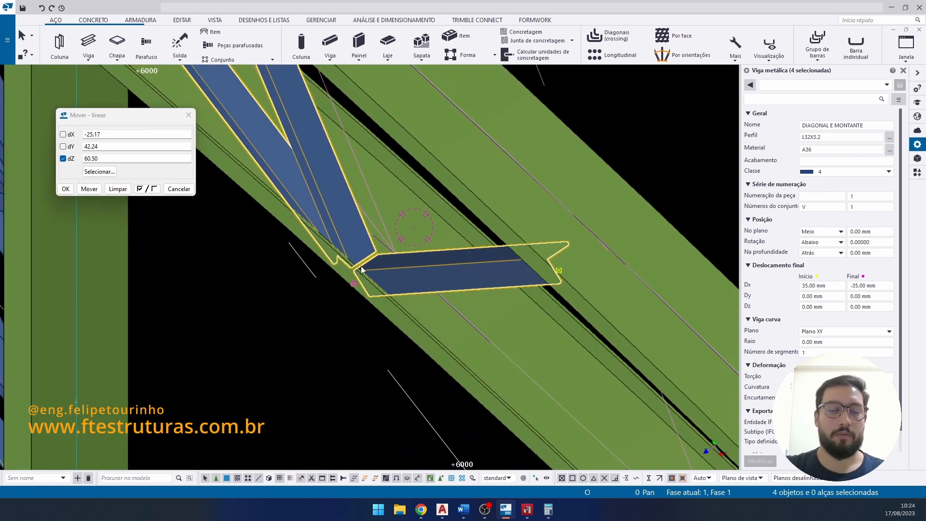
{"action": "scroll", "coordinate": [171, 253], "scroll_direction": "up", "scroll_amount": 5}
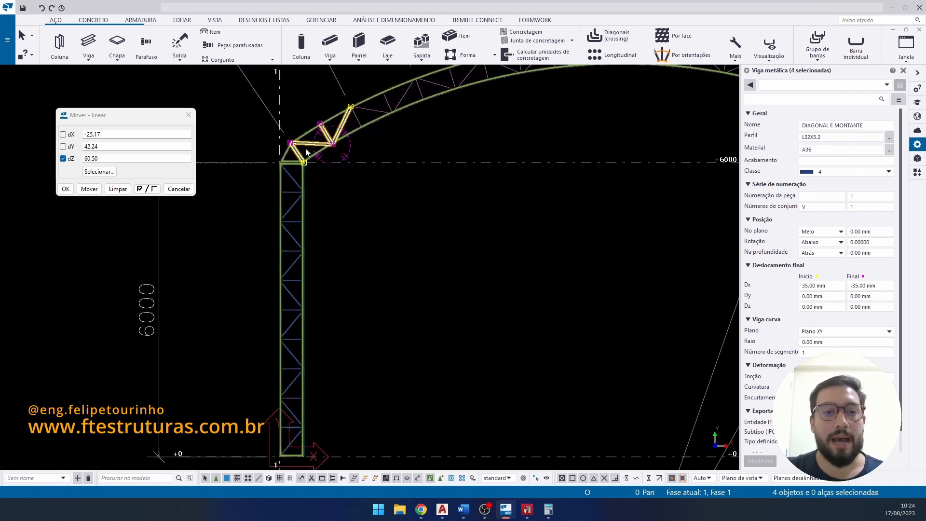
{"action": "scroll", "coordinate": [306, 151], "scroll_direction": "down", "scroll_amount": 5}
{"action": "middle_click_drag", "start_coordinate": [309, 158], "coordinate": [369, 189], "text": "ctrl"}
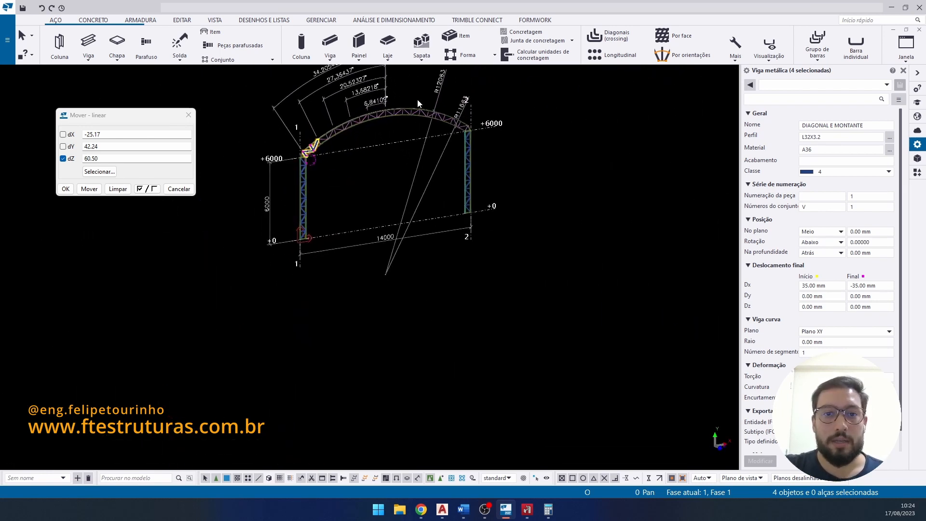
{"action": "scroll", "coordinate": [311, 97], "scroll_direction": "up", "scroll_amount": 6}
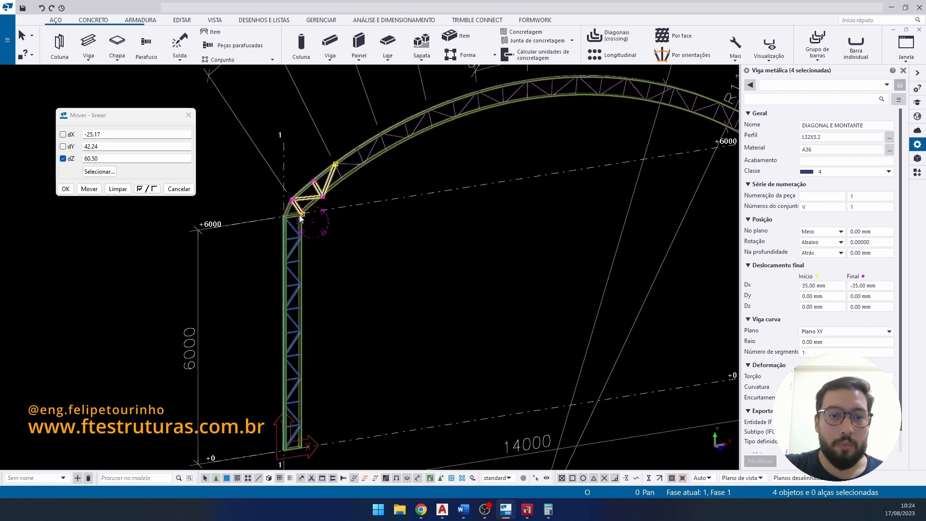
{"action": "scroll", "coordinate": [317, 154], "scroll_direction": "down", "scroll_amount": 3}
{"action": "middle_click_drag", "start_coordinate": [316, 169], "coordinate": [357, 181]}
{"action": "scroll", "coordinate": [344, 153], "scroll_direction": "up", "scroll_amount": 2}
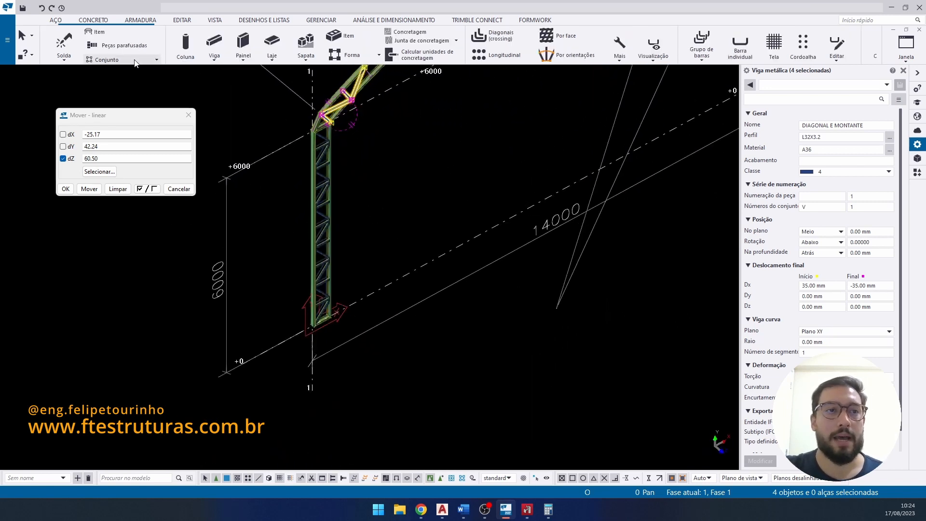
- Set the work plane parallel to XY with a depth coordinate of 0.00
{"action": "left_click", "coordinate": [215, 21]}
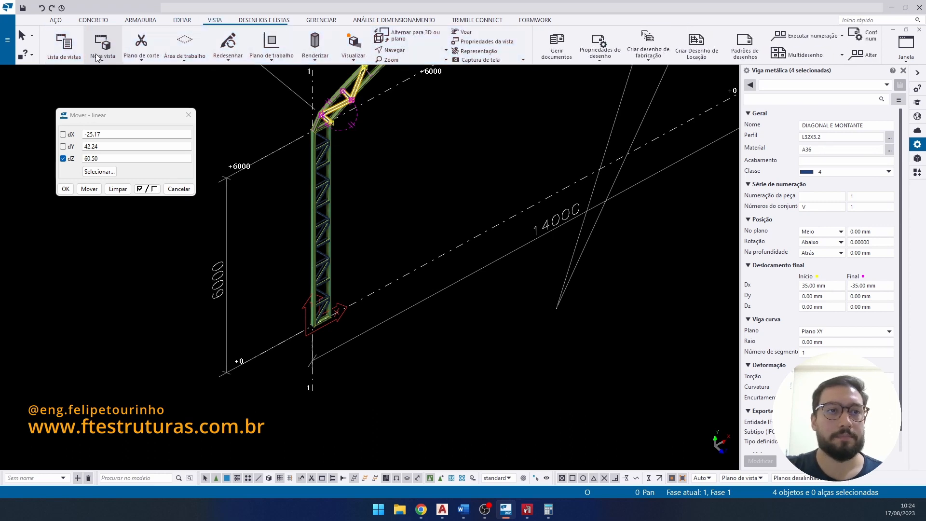
{"action": "left_click", "coordinate": [287, 57]}
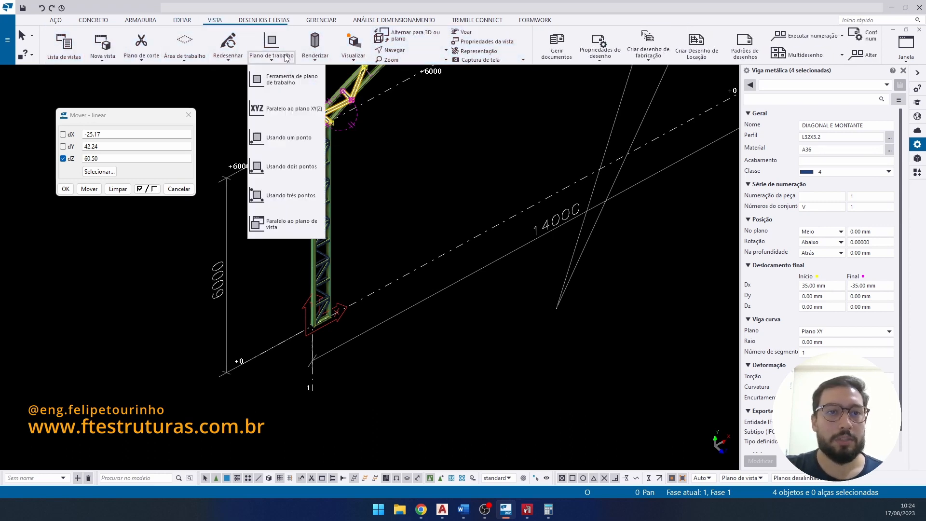
{"action": "left_click", "coordinate": [289, 108]}
{"action": "left_click", "coordinate": [73, 166]}
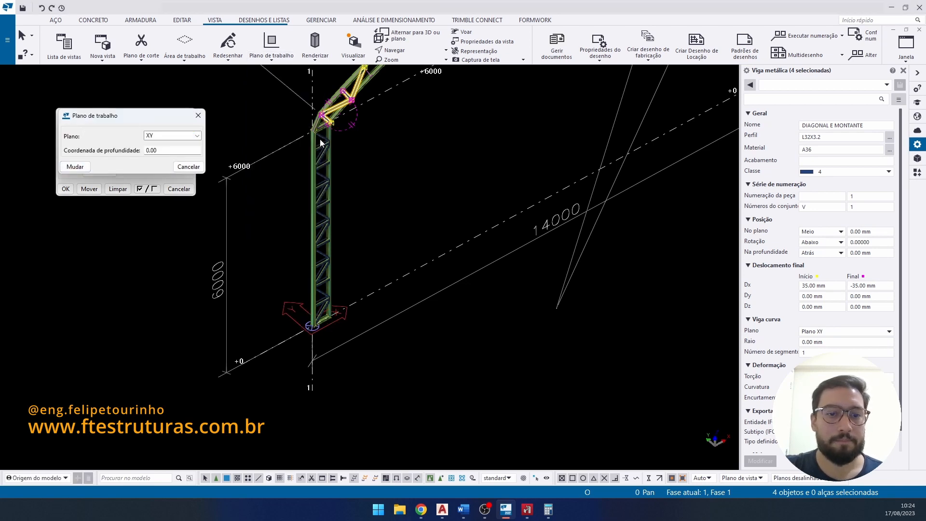
- Mirror-copy the four selected arch web members using X0 -2000.00, Y0 0.00 and an angle of 180, and end the command
{"action": "scroll", "coordinate": [333, 146], "scroll_direction": "up", "scroll_amount": 4}
{"action": "middle_click_drag", "start_coordinate": [335, 147], "coordinate": [331, 227]}
{"action": "scroll", "coordinate": [331, 227], "scroll_direction": "down", "scroll_amount": 5}
{"action": "right_click", "coordinate": [420, 236]}
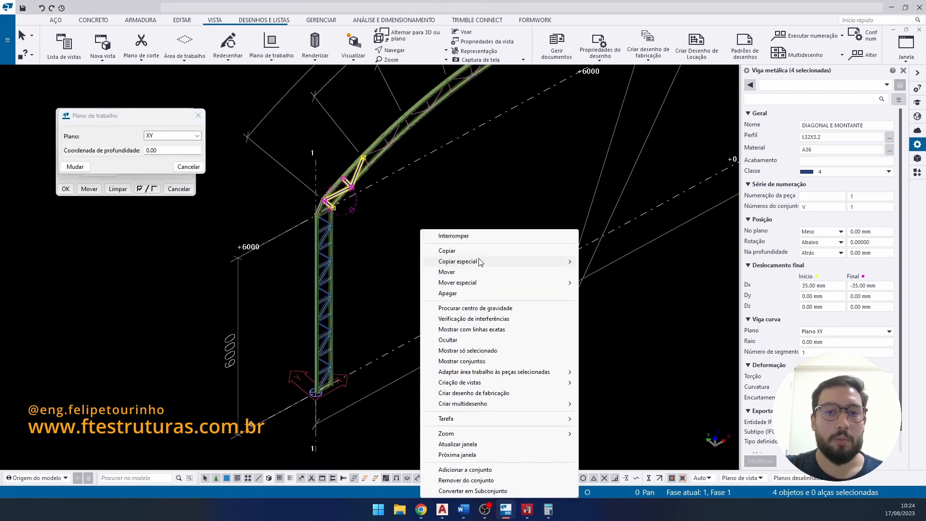
{"action": "mouse_move", "coordinate": [512, 262]}
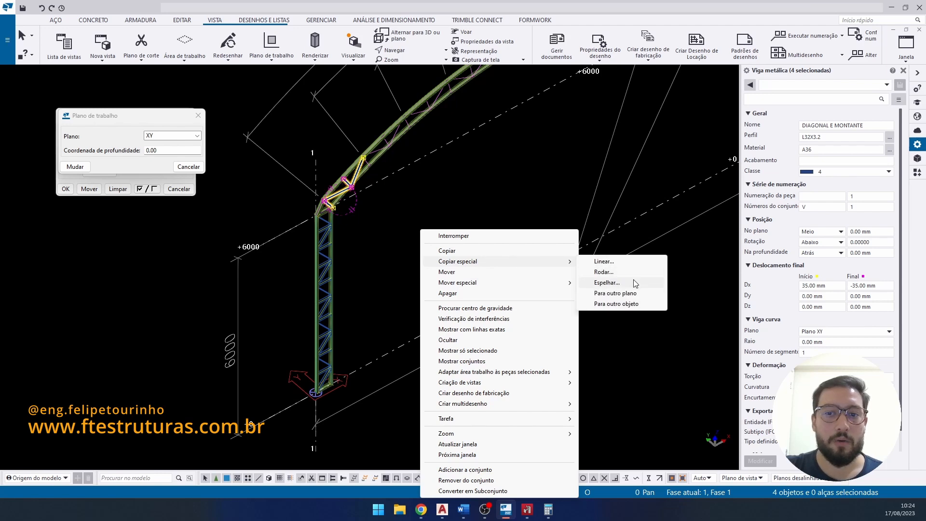
{"action": "left_click", "coordinate": [606, 283]}
{"action": "left_click", "coordinate": [238, 432]}
{"action": "left_click", "coordinate": [204, 452]}
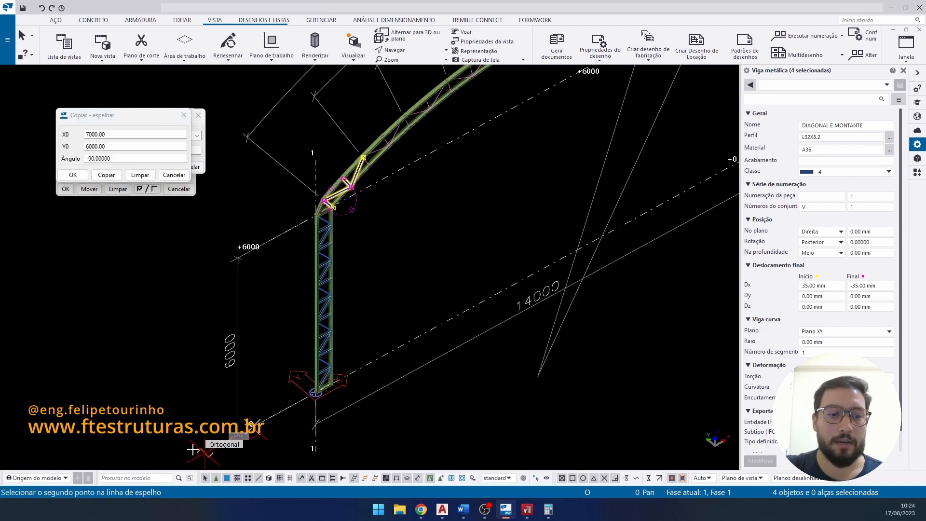
{"action": "scroll", "coordinate": [357, 222], "scroll_direction": "up", "scroll_amount": 3}
{"action": "right_click", "coordinate": [362, 223]}
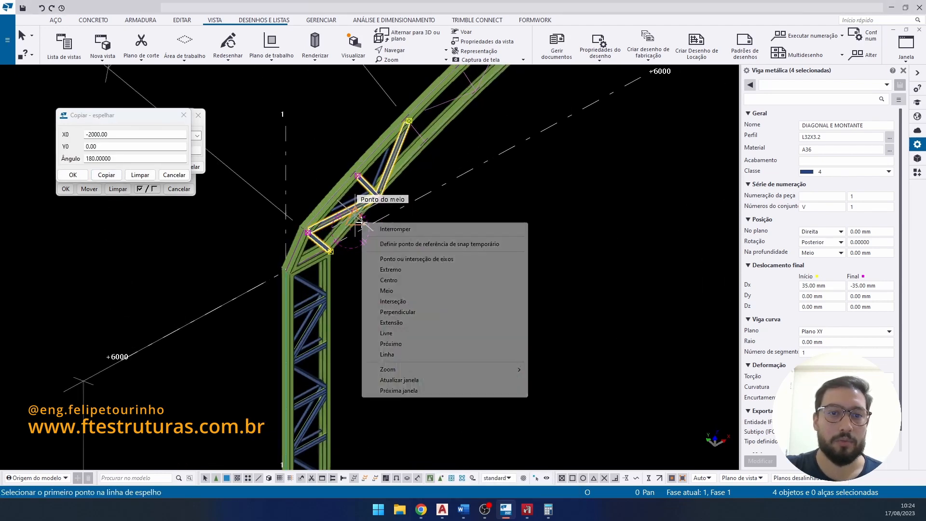
{"action": "left_click", "coordinate": [393, 228]}
- Examine the mirrored web members around the column-to-arch node in 3D and in the flat plane view
{"action": "scroll", "coordinate": [328, 153], "scroll_direction": "up", "scroll_amount": 8}
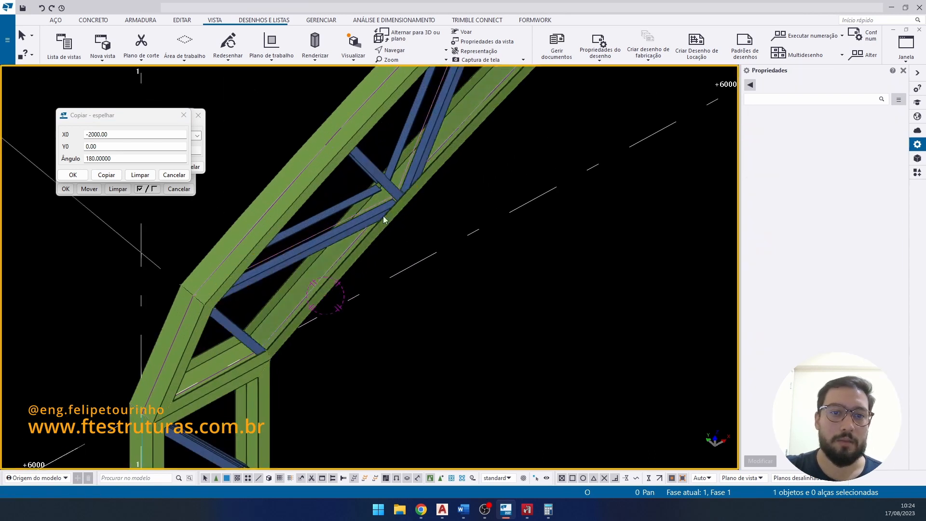
{"action": "middle_click_drag", "start_coordinate": [328, 153], "coordinate": [398, 181], "text": "ctrl"}
{"action": "scroll", "coordinate": [258, 169], "scroll_direction": "down", "scroll_amount": 3}
{"action": "scroll", "coordinate": [256, 169], "scroll_direction": "down", "scroll_amount": 3}
{"action": "left_click", "coordinate": [418, 165]}
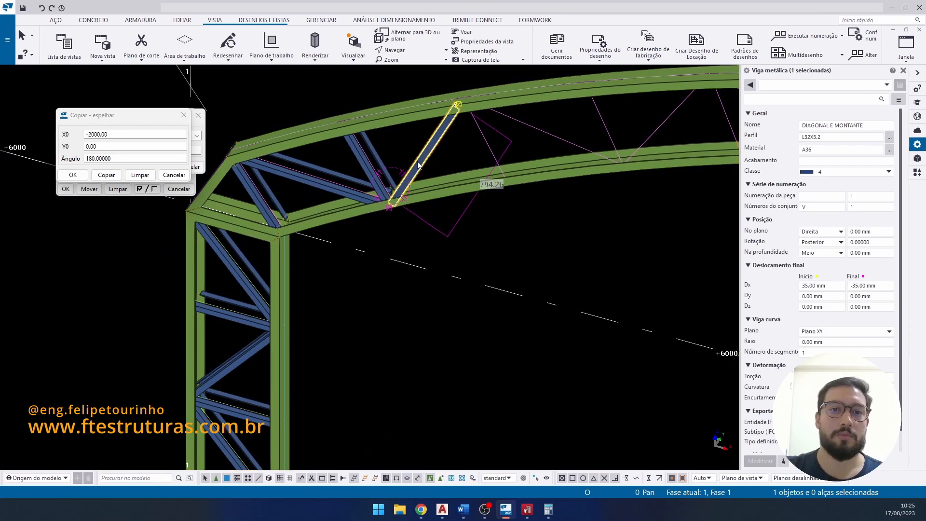
{"action": "key", "text": "ctrl+p"}
{"action": "scroll", "coordinate": [407, 229], "scroll_direction": "down", "scroll_amount": 5}
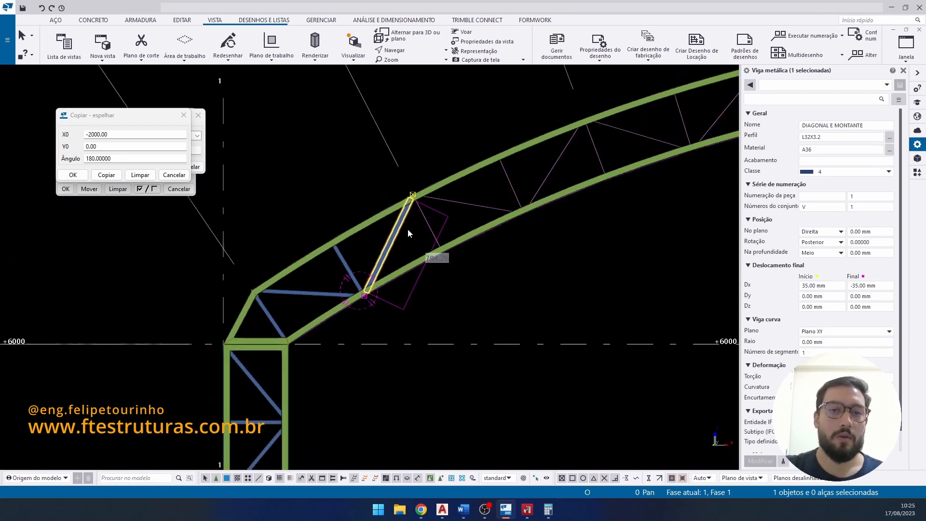
- Clear the selection and close the mirror copy, work plane and linear move dialogs
{"action": "key", "text": "Escape"}
{"action": "left_click", "coordinate": [174, 175]}
{"action": "left_click", "coordinate": [184, 167]}
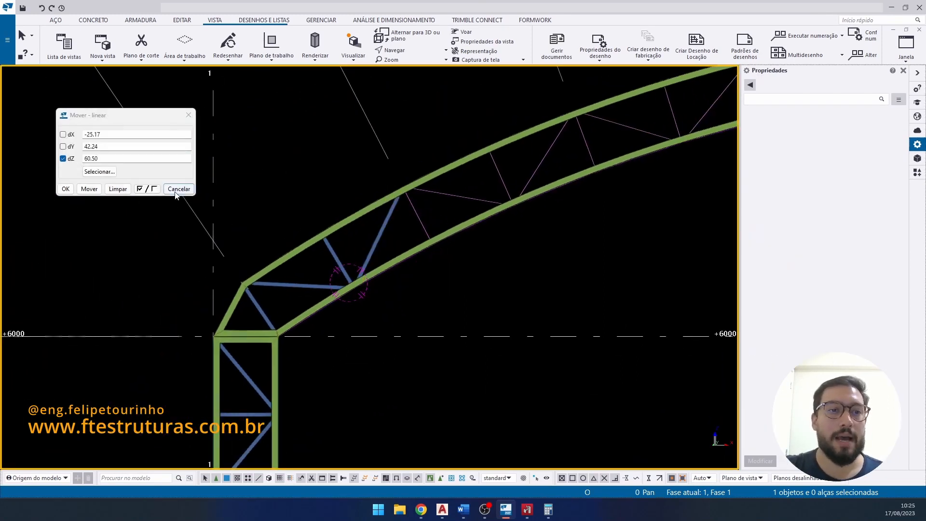
{"action": "left_click", "coordinate": [176, 190]}
{"action": "right_click", "coordinate": [271, 170]}
{"action": "left_click", "coordinate": [332, 138]}
- Select both layers of the four arch web members beside the column on axis 1, eight members in all
{"action": "scroll", "coordinate": [353, 210], "scroll_direction": "up", "scroll_amount": 4}
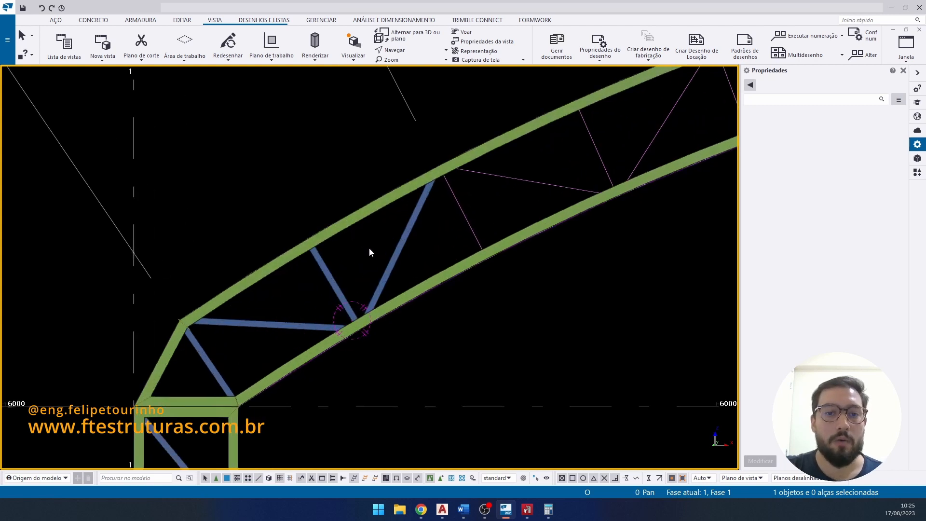
{"action": "left_click_drag", "start_coordinate": [436, 259], "coordinate": [375, 244]}
{"action": "left_click_drag", "start_coordinate": [361, 263], "coordinate": [343, 276]}
{"action": "left_click_drag", "start_coordinate": [267, 322], "coordinate": [238, 357], "text": "shift"}
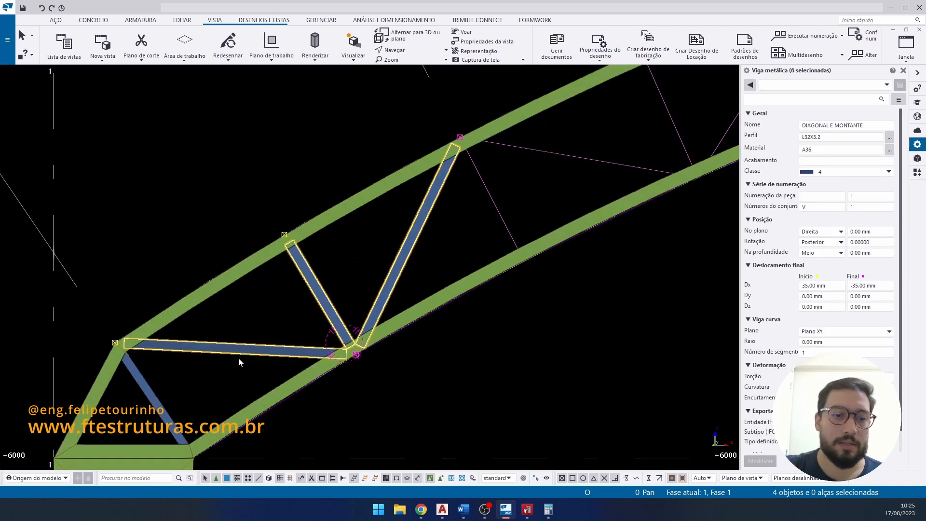
{"action": "middle_click_drag", "start_coordinate": [241, 348], "coordinate": [330, 245]}
{"action": "scroll", "coordinate": [301, 276], "scroll_direction": "up", "scroll_amount": 1}
{"action": "left_click_drag", "start_coordinate": [255, 297], "coordinate": [228, 313], "text": "shift"}
{"action": "scroll", "coordinate": [228, 313], "scroll_direction": "down", "scroll_amount": 4}
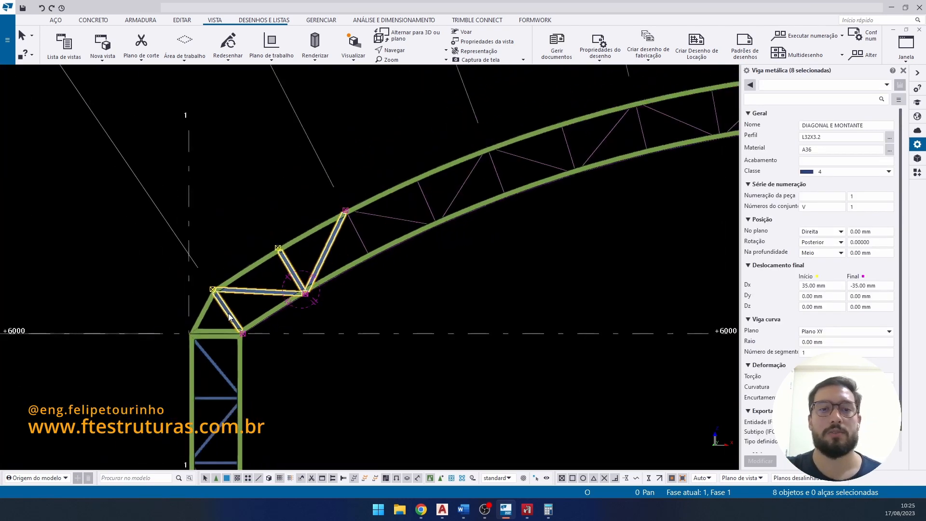
{"action": "scroll", "coordinate": [261, 221], "scroll_direction": "up", "scroll_amount": 1}
- Try to set up a rotated copy of the eight web members about the common centre of the arch radii
{"action": "right_click", "coordinate": [415, 204]}
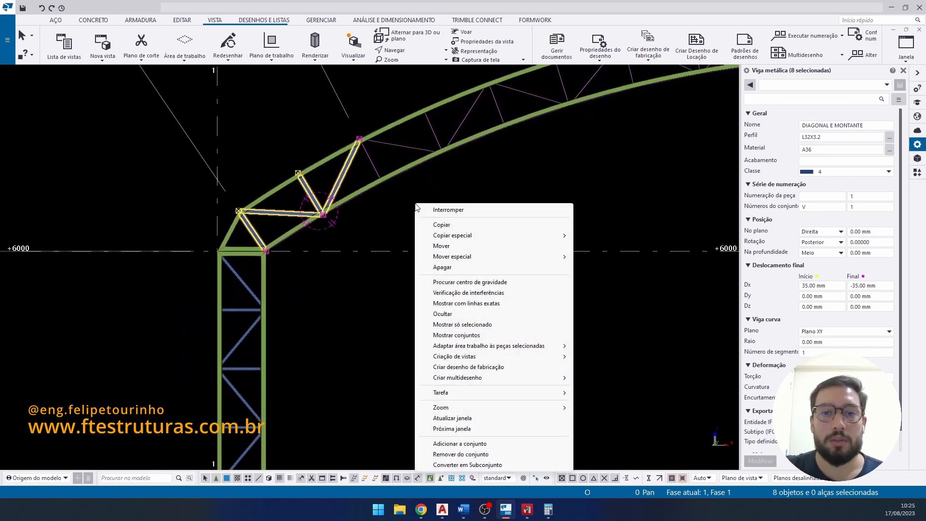
{"action": "mouse_move", "coordinate": [479, 240]}
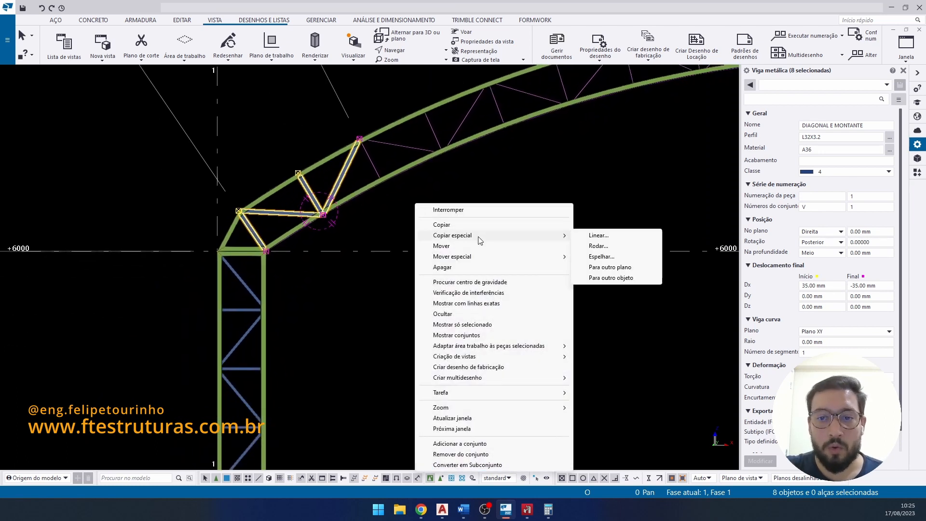
{"action": "left_click", "coordinate": [618, 251]}
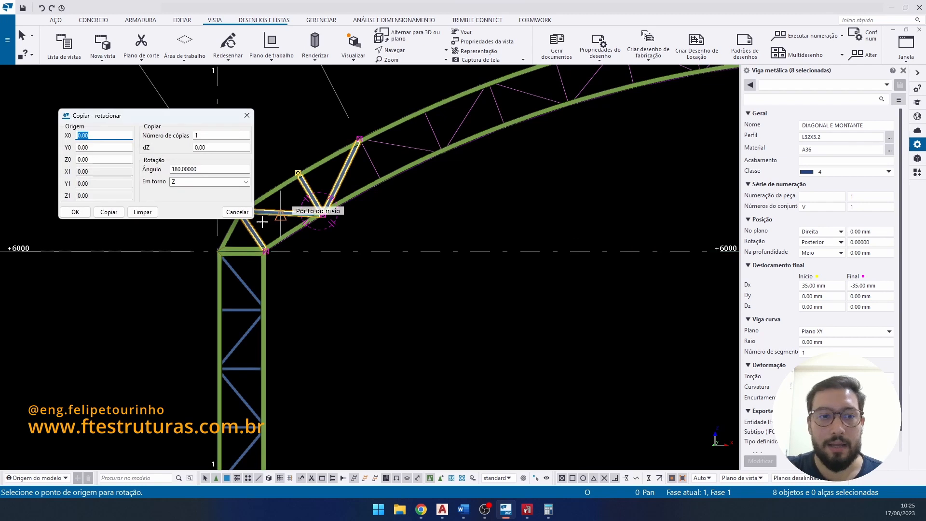
{"action": "scroll", "coordinate": [270, 217], "scroll_direction": "down", "scroll_amount": 3}
{"action": "scroll", "coordinate": [261, 222], "scroll_direction": "down", "scroll_amount": 3}
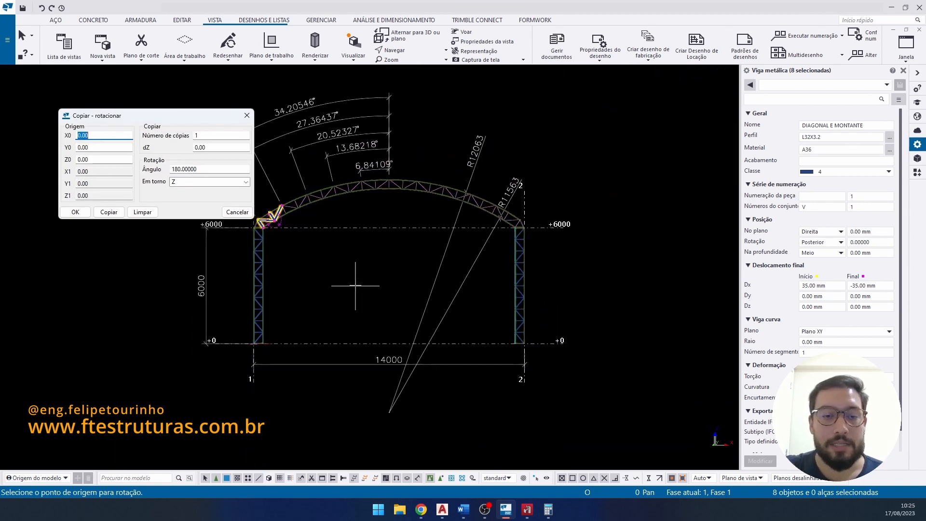
{"action": "middle_click_drag", "start_coordinate": [367, 272], "coordinate": [387, 254]}
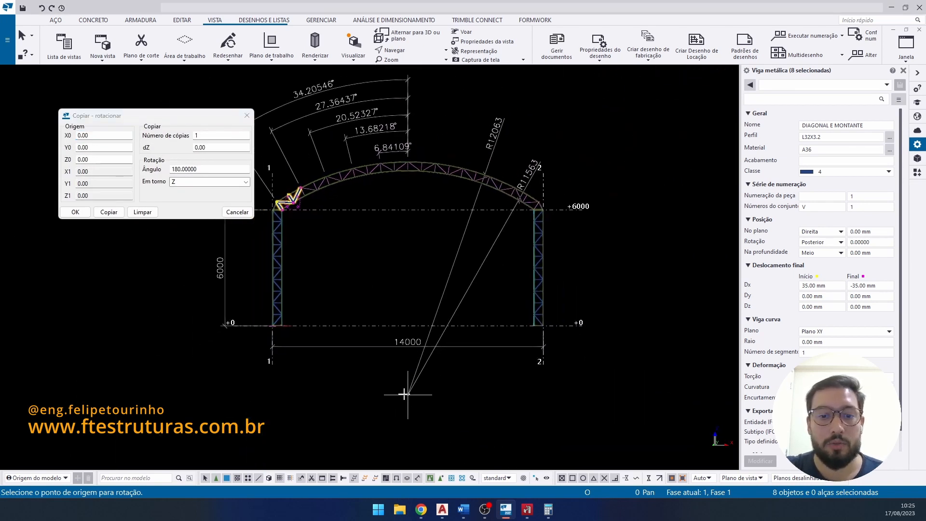
{"action": "scroll", "coordinate": [409, 394], "scroll_direction": "up", "scroll_amount": 6}
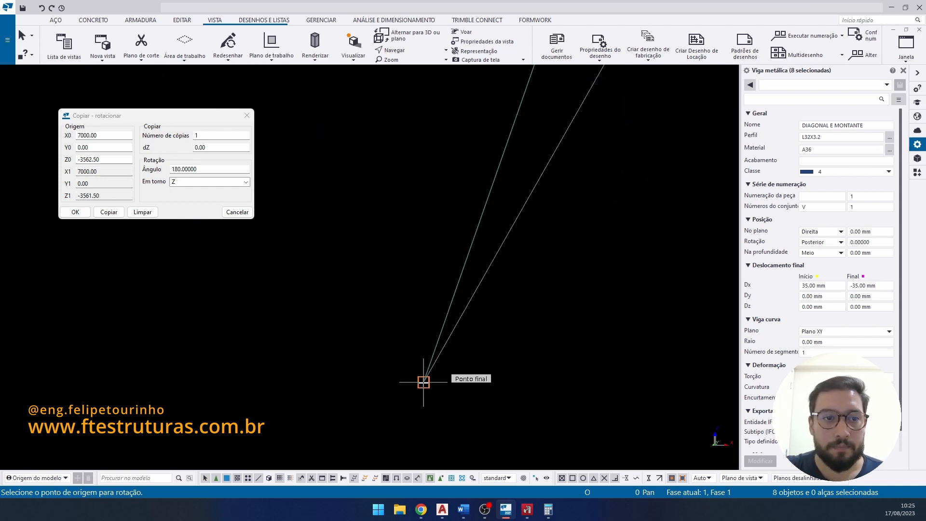
{"action": "scroll", "coordinate": [423, 382], "scroll_direction": "down", "scroll_amount": 6}
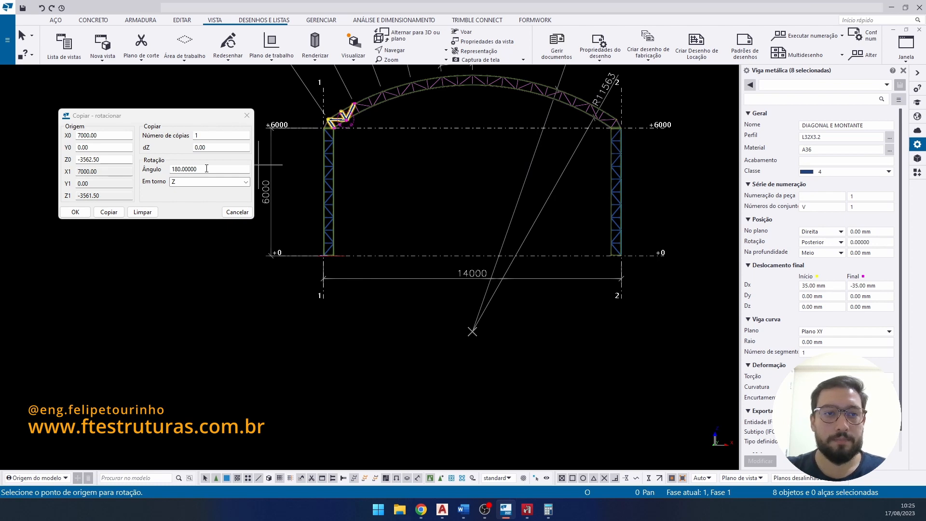
{"action": "left_click_drag", "start_coordinate": [207, 168], "coordinate": [171, 163]}
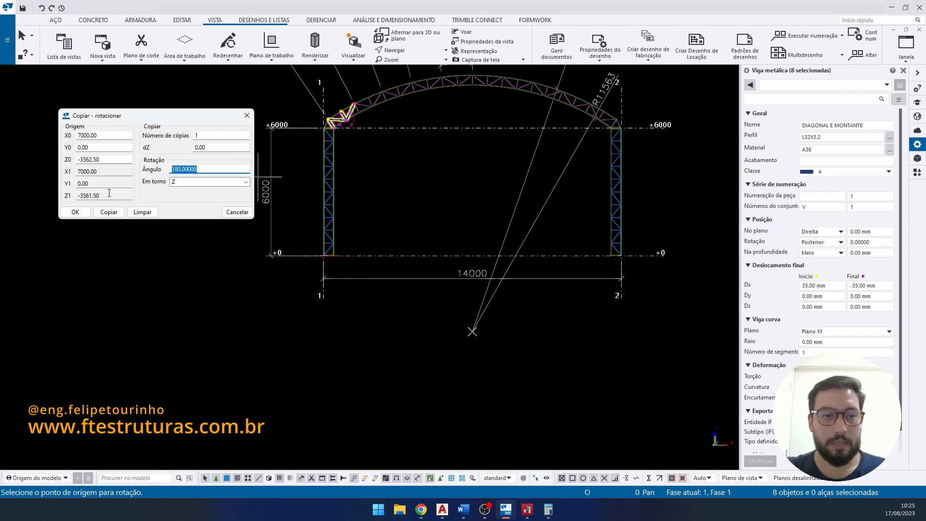
{"action": "scroll", "coordinate": [313, 130], "scroll_direction": "down", "scroll_amount": 2}
{"action": "middle_click_drag", "start_coordinate": [323, 185], "coordinate": [312, 269]}
{"action": "scroll", "coordinate": [329, 257], "scroll_direction": "up", "scroll_amount": 2}
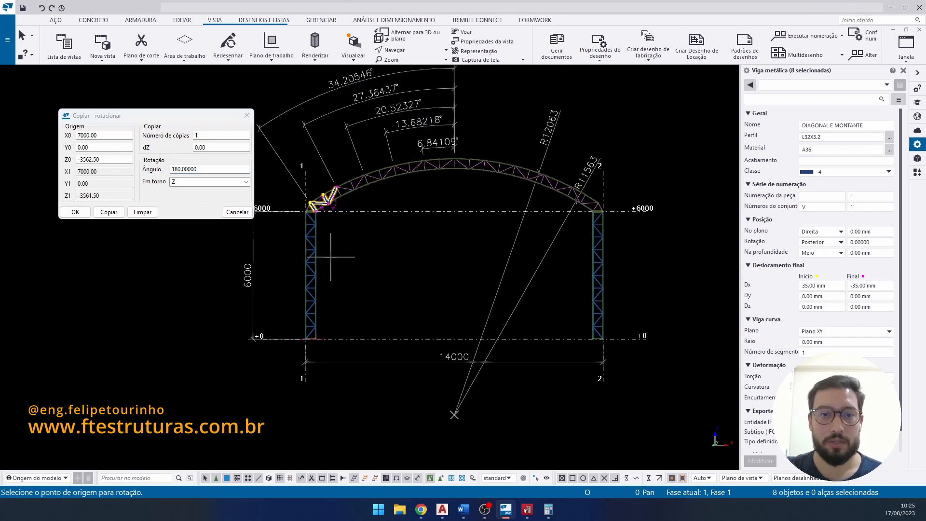
{"action": "scroll", "coordinate": [331, 256], "scroll_direction": "down", "scroll_amount": 3}
{"action": "scroll", "coordinate": [316, 275], "scroll_direction": "up", "scroll_amount": 4}
{"action": "scroll", "coordinate": [450, 264], "scroll_direction": "down", "scroll_amount": 2}
{"action": "middle_click_drag", "start_coordinate": [449, 264], "coordinate": [436, 279]}
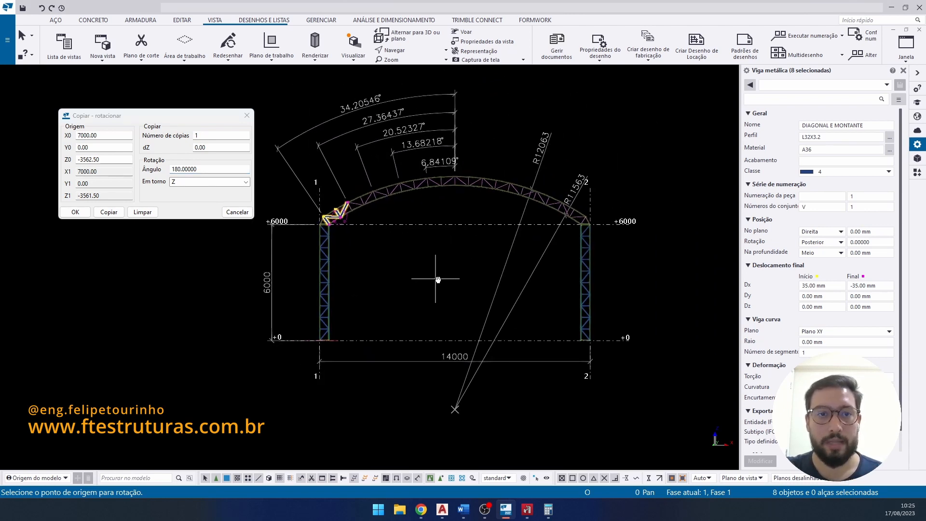
- Set the work plane parallel to the view plane and place its origin at the base of the column on axis 1
{"action": "left_click", "coordinate": [282, 61]}
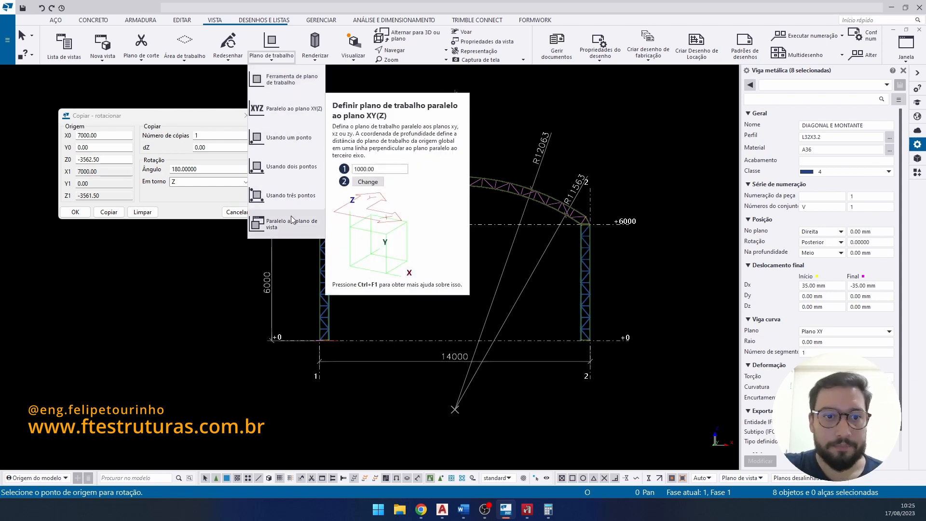
{"action": "left_click", "coordinate": [293, 231]}
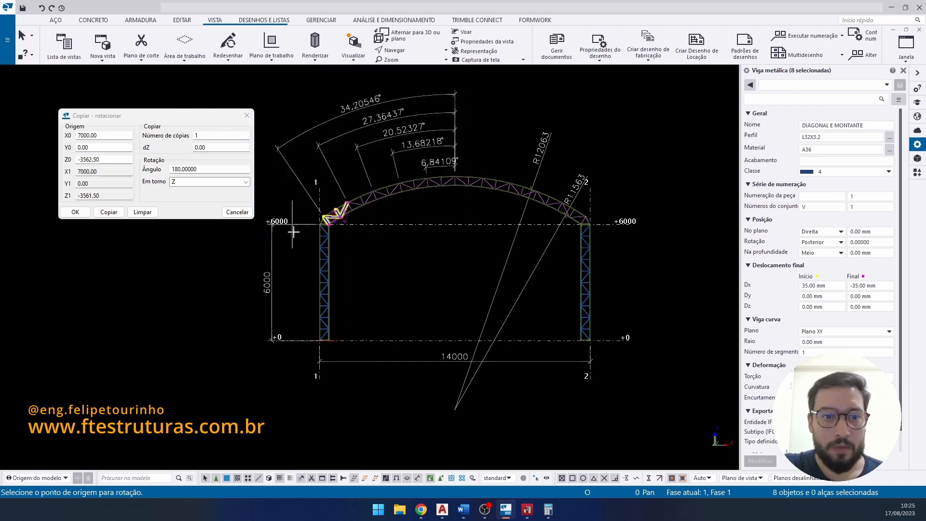
{"action": "left_click", "coordinate": [272, 55]}
{"action": "left_click", "coordinate": [282, 152]}
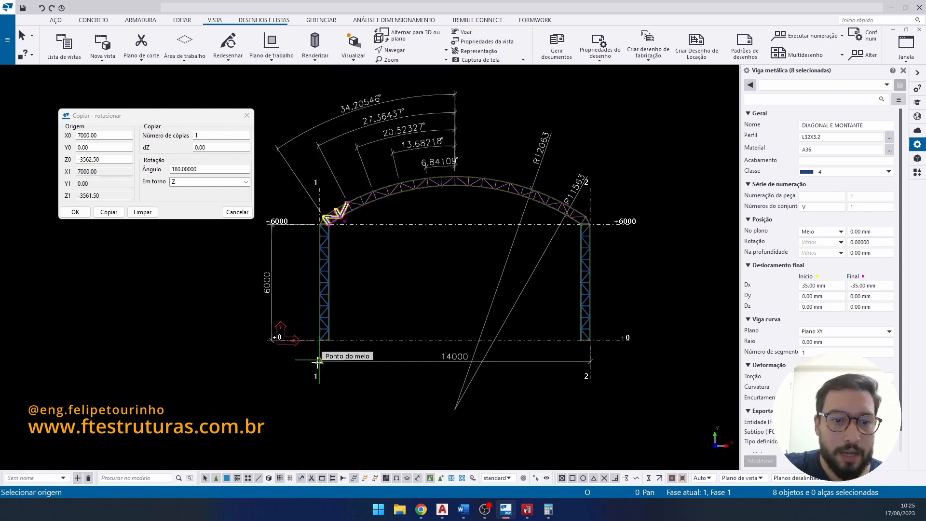
{"action": "right_click", "coordinate": [431, 189]}
{"action": "left_click", "coordinate": [462, 199]}
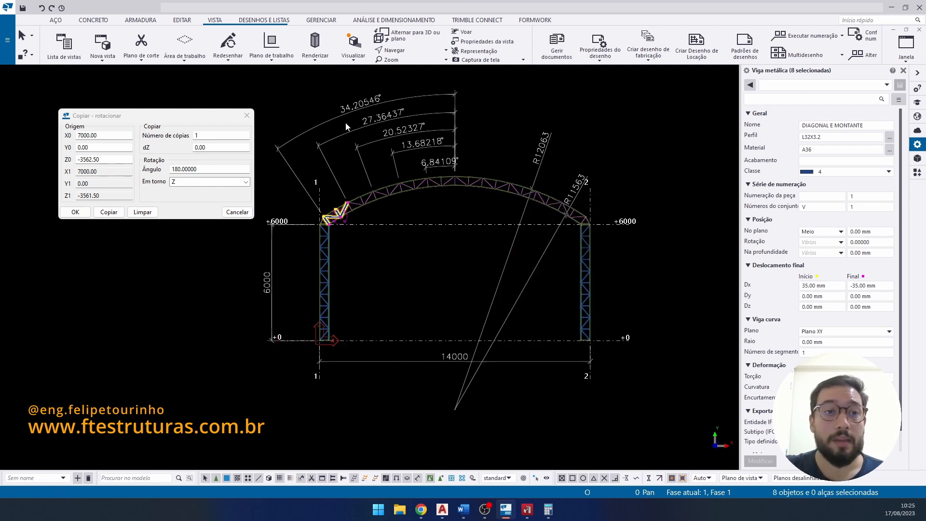
- Reselect the eight L32X3.2 web members in the first arch panels beside the column on axis 1
{"action": "left_click", "coordinate": [409, 288]}
{"action": "scroll", "coordinate": [333, 219], "scroll_direction": "up", "scroll_amount": 12}
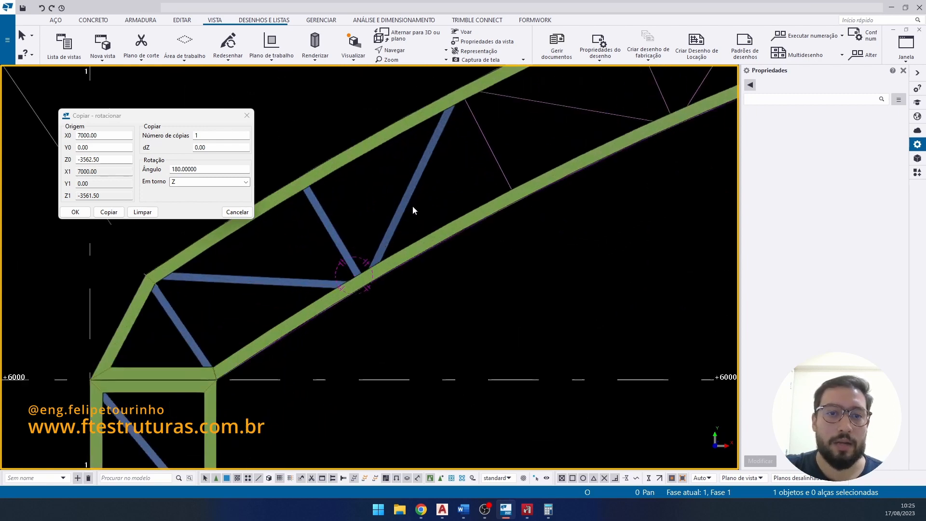
{"action": "left_click", "coordinate": [406, 201]}
{"action": "left_click", "coordinate": [339, 247], "text": "ctrl"}
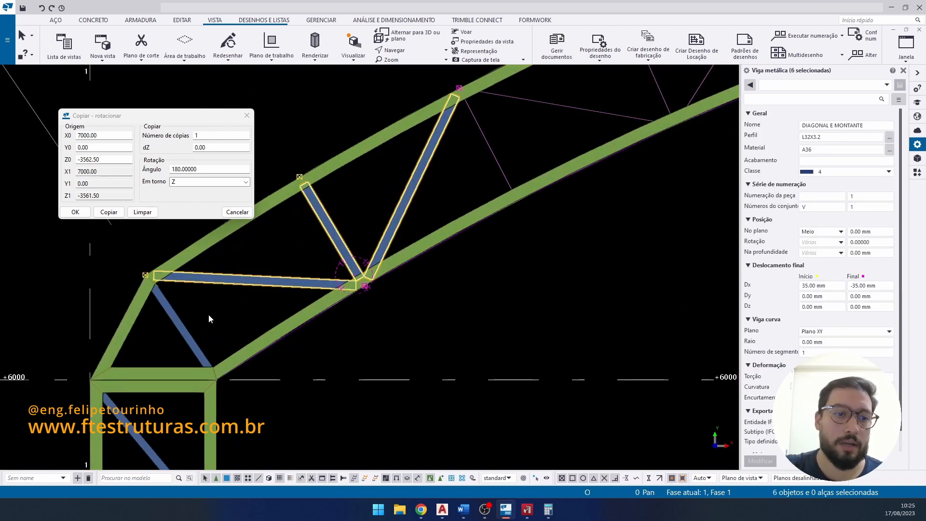
{"action": "scroll", "coordinate": [288, 260], "scroll_direction": "down", "scroll_amount": 4}
- Start a rotated copy of the selected web members with its origin at the arch radius centre, X0 7000.00, Y0 -3562.50
{"action": "right_click", "coordinate": [593, 231]}
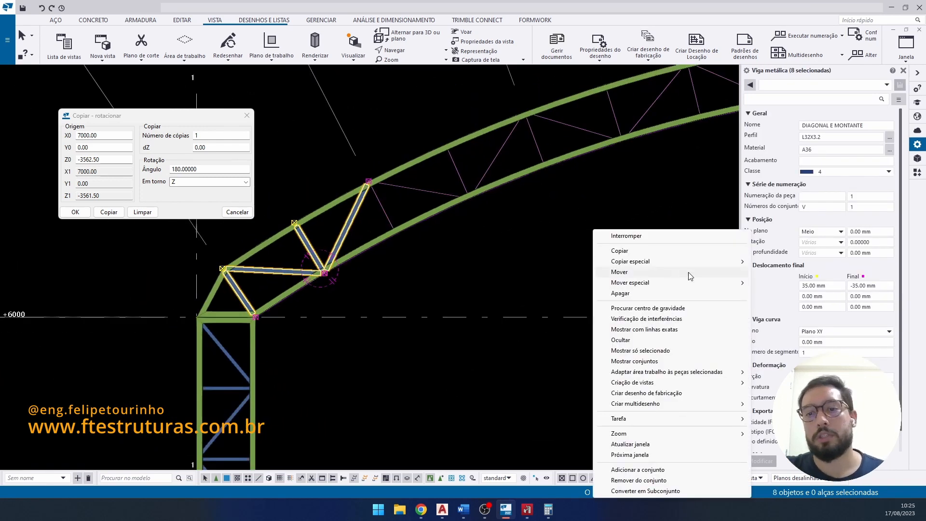
{"action": "mouse_move", "coordinate": [713, 261]}
{"action": "left_click", "coordinate": [774, 272]}
{"action": "scroll", "coordinate": [535, 310], "scroll_direction": "down", "scroll_amount": 6}
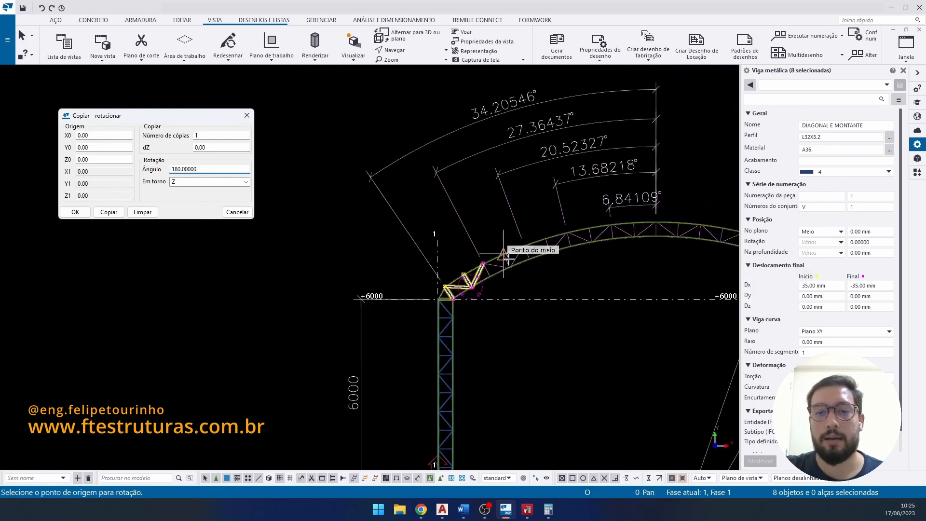
{"action": "scroll", "coordinate": [481, 279], "scroll_direction": "up", "scroll_amount": 8}
{"action": "scroll", "coordinate": [462, 347], "scroll_direction": "up", "scroll_amount": 5}
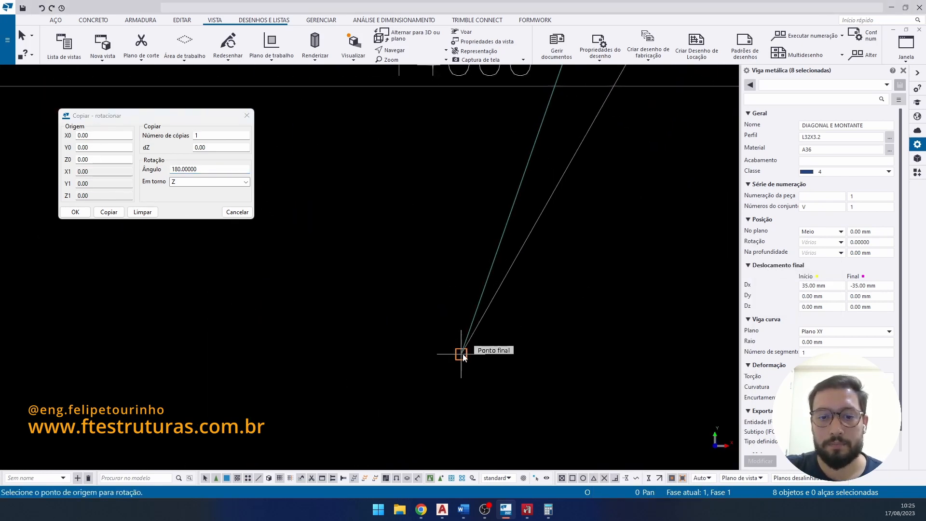
{"action": "left_click", "coordinate": [462, 355]}
{"action": "scroll", "coordinate": [462, 352], "scroll_direction": "down", "scroll_amount": 6}
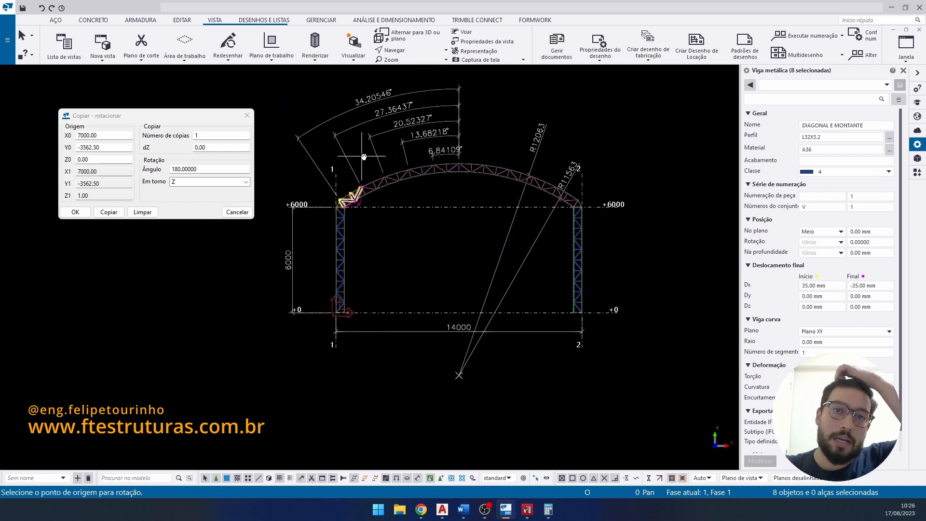
- Try to rotate-copy the eight web members 30 times at 6.84109° about Z, and undo the copies
{"action": "scroll", "coordinate": [367, 159], "scroll_direction": "up", "scroll_amount": 5}
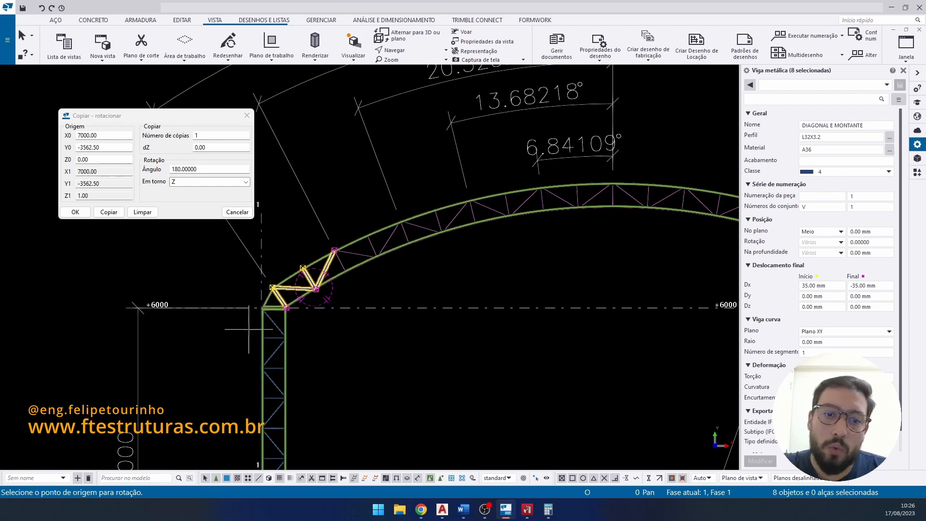
{"action": "left_click", "coordinate": [211, 171]}
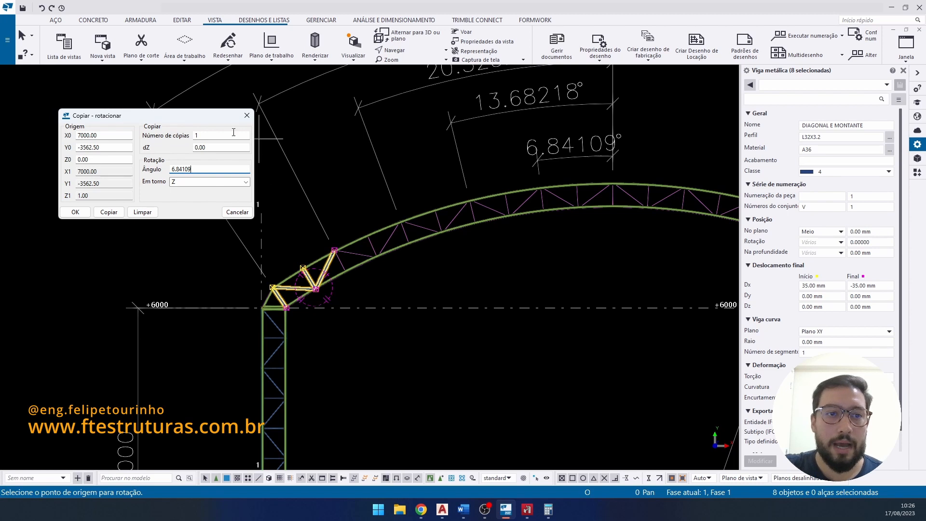
{"action": "scroll", "coordinate": [409, 243], "scroll_direction": "down", "scroll_amount": 3}
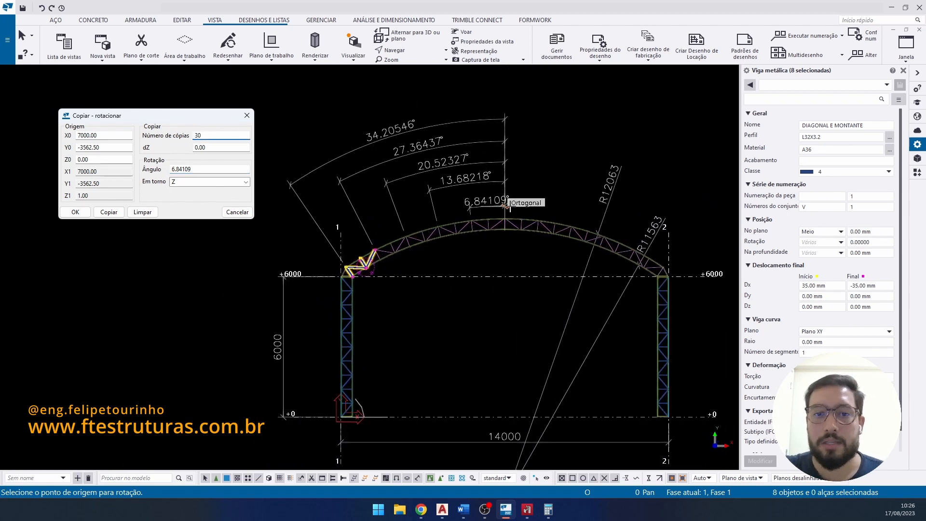
{"action": "middle_click_drag", "start_coordinate": [512, 203], "coordinate": [455, 171]}
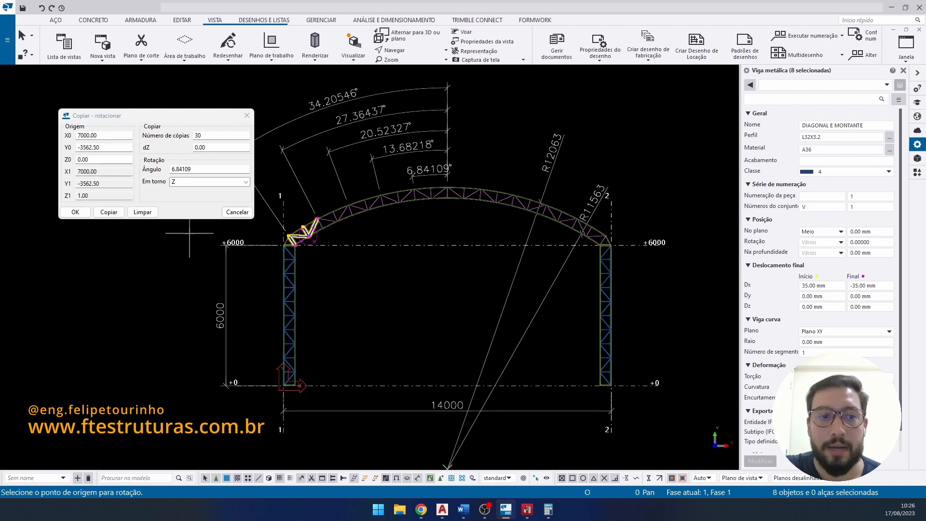
{"action": "left_click", "coordinate": [109, 212]}
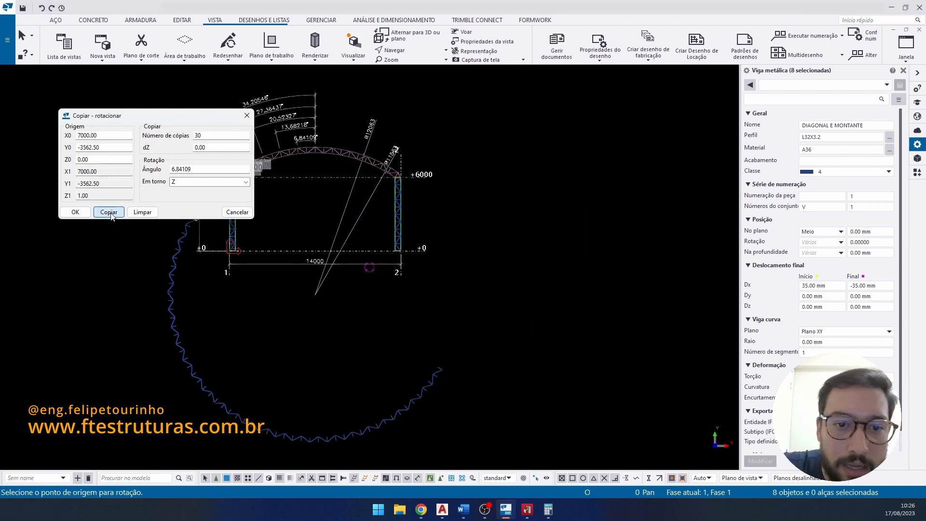
{"action": "scroll", "coordinate": [325, 224], "scroll_direction": "down", "scroll_amount": 3}
{"action": "middle_click_drag", "start_coordinate": [375, 235], "coordinate": [438, 227]}
{"action": "middle_click_drag", "start_coordinate": [377, 276], "coordinate": [397, 269]}
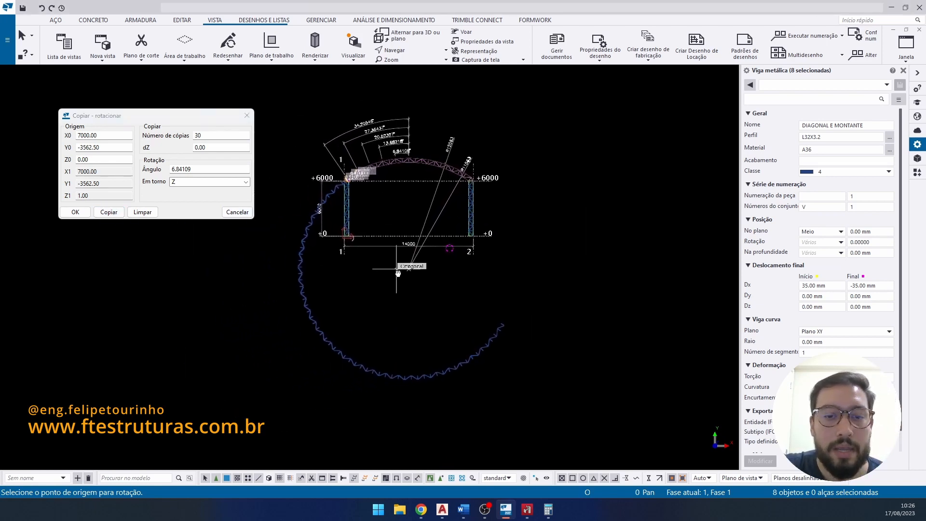
{"action": "key", "text": "ctrl+z"}
{"action": "scroll", "coordinate": [270, 168], "scroll_direction": "up", "scroll_amount": 1}
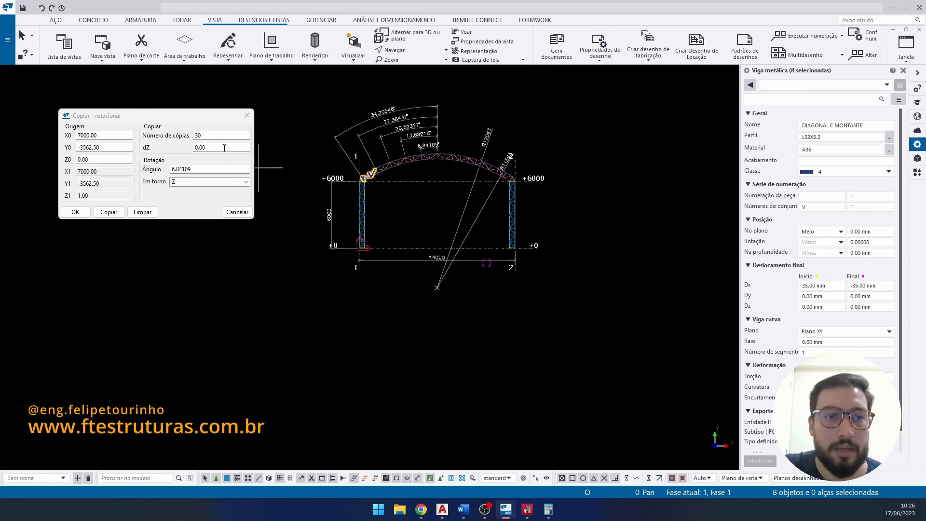
- Rotate-copy the eight web members along the arch with 20 copies at -6.84109° about Z, and end the command
{"action": "left_click", "coordinate": [181, 168]}
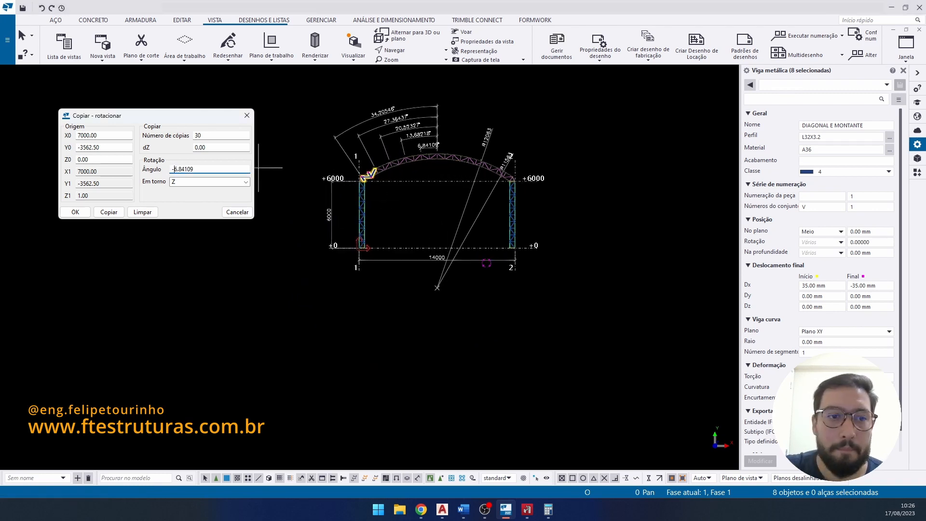
{"action": "scroll", "coordinate": [413, 167], "scroll_direction": "up", "scroll_amount": 3}
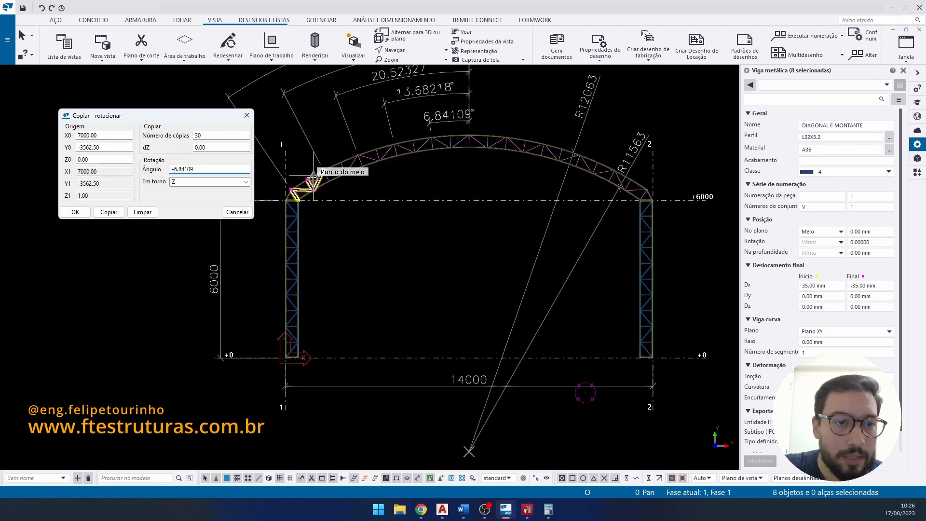
{"action": "double_click", "coordinate": [226, 134]}
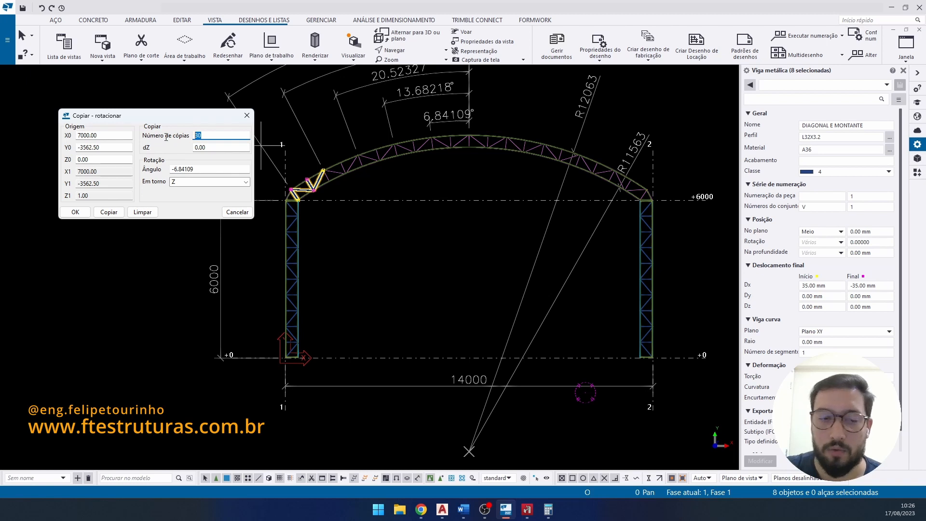
{"action": "type", "text": "20"}
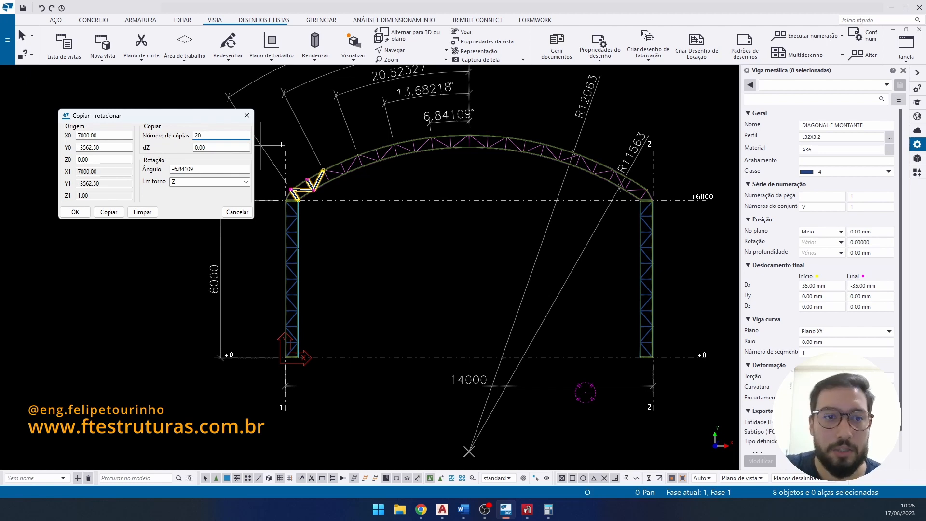
{"action": "left_click", "coordinate": [110, 212]}
{"action": "scroll", "coordinate": [289, 97], "scroll_direction": "down", "scroll_amount": 2}
{"action": "right_click", "coordinate": [516, 117]}
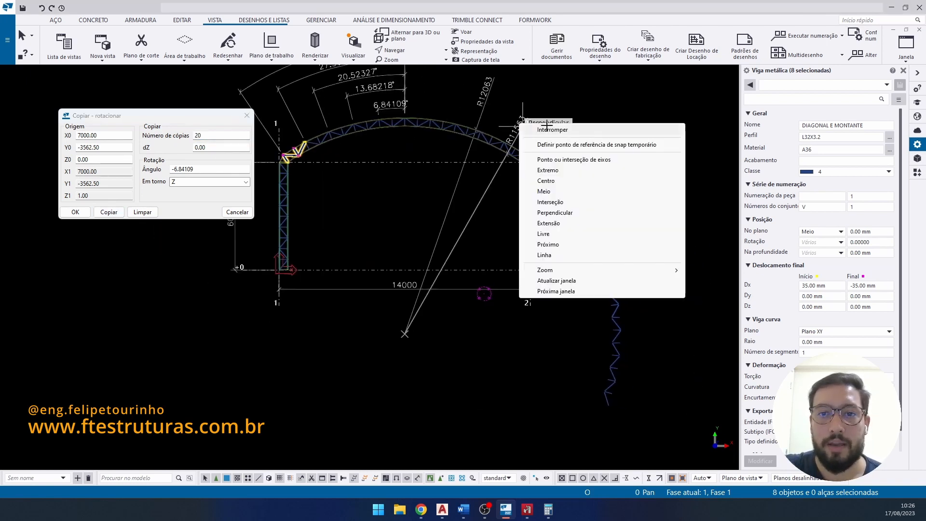
{"action": "left_click", "coordinate": [540, 128]}
- Delete the surplus web members outside the frame beyond the column on axis 2 and close the rotated copy settings
{"action": "left_click_drag", "start_coordinate": [643, 432], "coordinate": [559, 129]}
{"action": "scroll", "coordinate": [554, 116], "scroll_direction": "up", "scroll_amount": 2}
{"action": "key", "text": "Delete"}
{"action": "scroll", "coordinate": [531, 200], "scroll_direction": "up", "scroll_amount": 5}
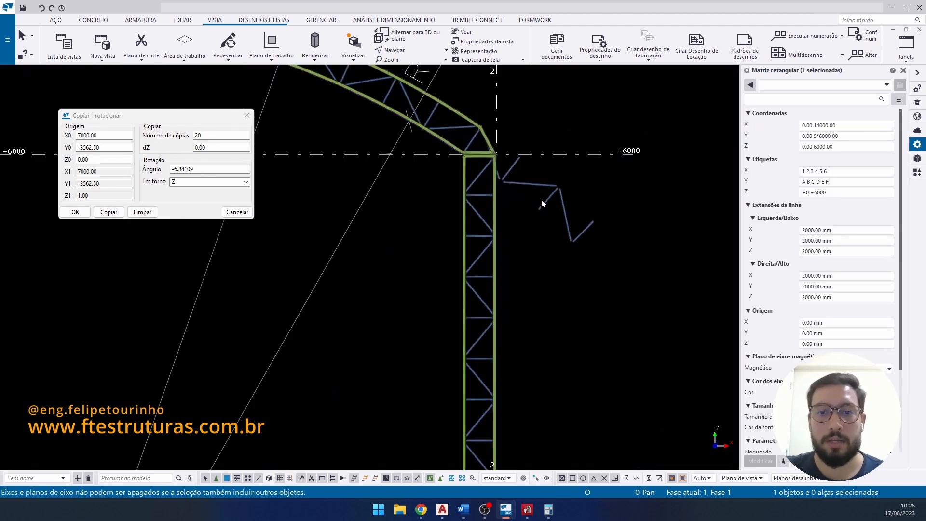
{"action": "scroll", "coordinate": [454, 120], "scroll_direction": "up", "scroll_amount": 5}
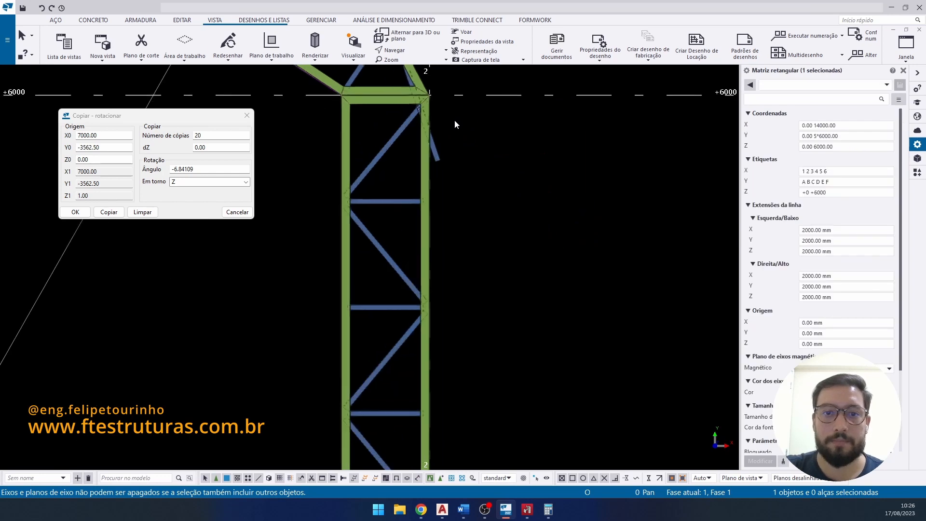
{"action": "left_click_drag", "start_coordinate": [427, 198], "coordinate": [423, 200]}
{"action": "key", "text": "Delete"}
{"action": "scroll", "coordinate": [438, 174], "scroll_direction": "down", "scroll_amount": 4}
{"action": "middle_click_drag", "start_coordinate": [389, 118], "coordinate": [441, 189]}
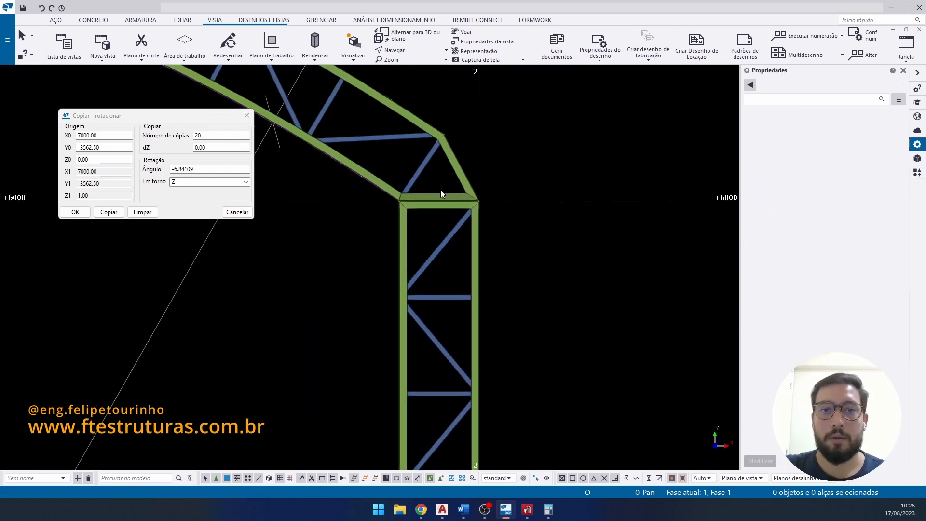
{"action": "scroll", "coordinate": [435, 120], "scroll_direction": "up", "scroll_amount": 2}
{"action": "middle_click_drag", "start_coordinate": [333, 188], "coordinate": [699, 204]}
{"action": "scroll", "coordinate": [552, 210], "scroll_direction": "down", "scroll_amount": 6}
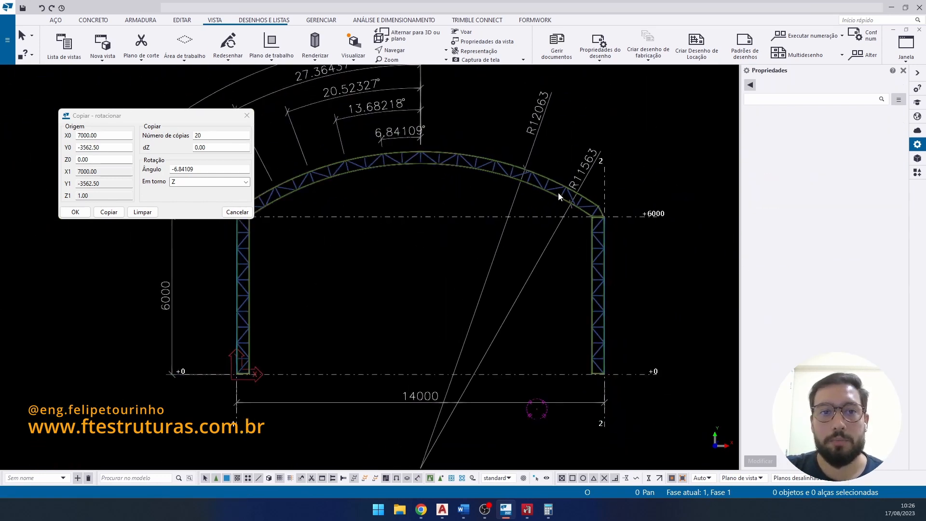
{"action": "left_click", "coordinate": [236, 211]}
{"action": "scroll", "coordinate": [282, 198], "scroll_direction": "down", "scroll_amount": 3}
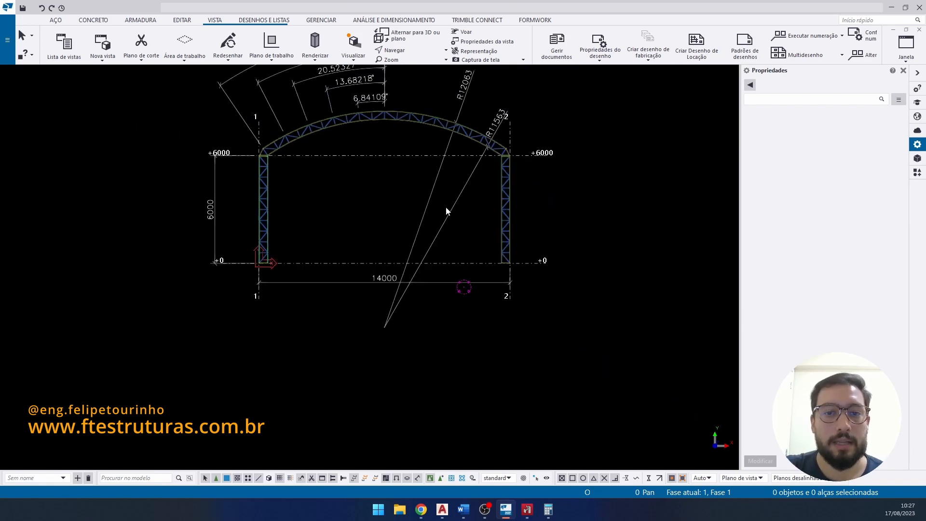
- Hide the reference model 00 - EST - 00
{"action": "left_click", "coordinate": [918, 159]}
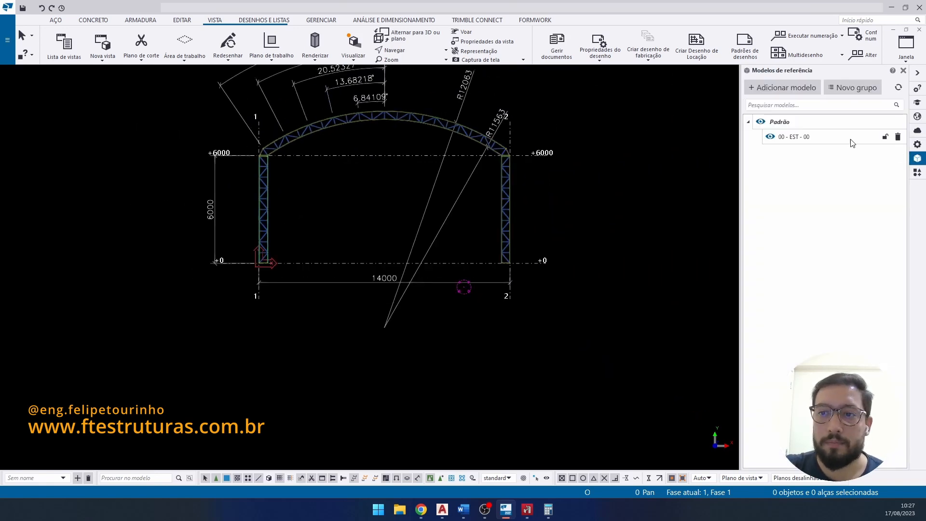
{"action": "mouse_move", "coordinate": [389, 163]}
{"action": "middle_mouse_down"}
{"action": "mouse_move", "coordinate": [365, 235]}
{"action": "mouse_move", "coordinate": [268, 255]}
{"action": "middle_mouse_up"}
{"action": "left_click", "coordinate": [770, 136]}
- Examine the arch truss, its web members and its junction with the column on axis 2 in a tilted 3D view
{"action": "scroll", "coordinate": [474, 239], "scroll_direction": "up", "scroll_amount": 8}
{"action": "middle_click_drag", "start_coordinate": [474, 240], "coordinate": [474, 242], "text": "ctrl"}
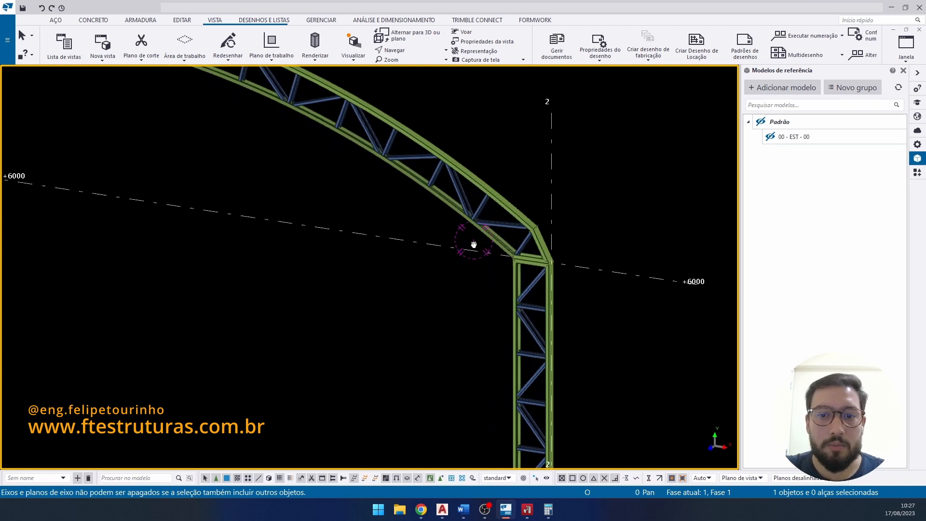
{"action": "scroll", "coordinate": [473, 244], "scroll_direction": "down", "scroll_amount": 10}
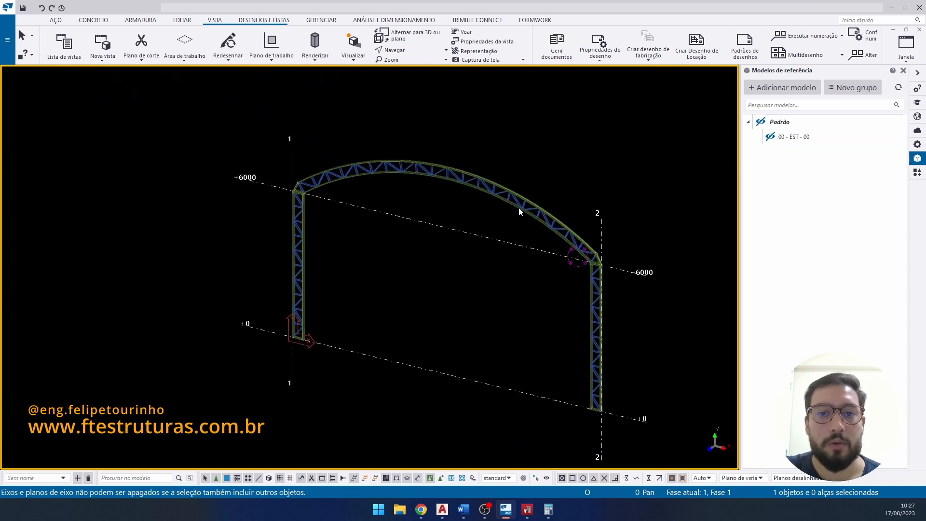
{"action": "scroll", "coordinate": [511, 201], "scroll_direction": "up", "scroll_amount": 2}
{"action": "middle_click_drag", "start_coordinate": [510, 201], "coordinate": [427, 138]}
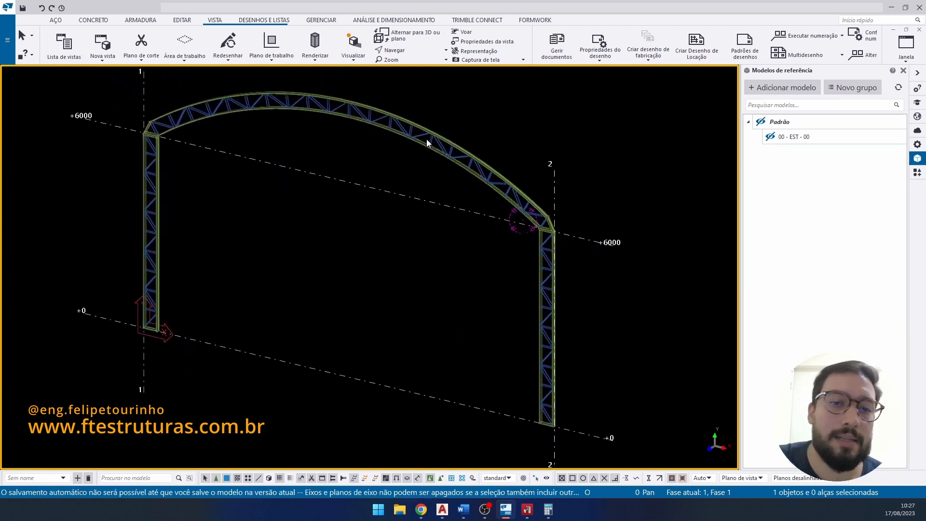
{"action": "scroll", "coordinate": [430, 129], "scroll_direction": "down", "scroll_amount": 4}
{"action": "scroll", "coordinate": [436, 117], "scroll_direction": "up", "scroll_amount": 3}
{"action": "scroll", "coordinate": [541, 233], "scroll_direction": "up", "scroll_amount": 2}
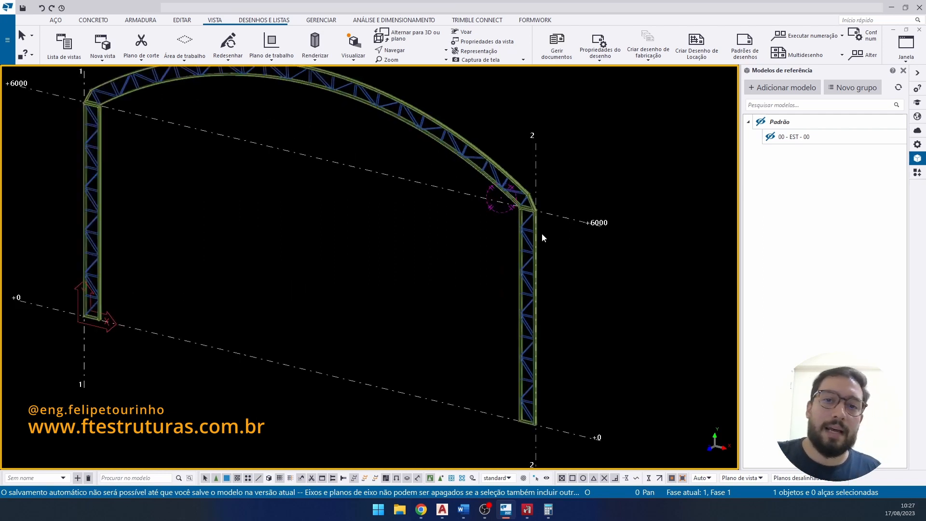
{"action": "scroll", "coordinate": [540, 213], "scroll_direction": "up", "scroll_amount": 2}
{"action": "scroll", "coordinate": [540, 208], "scroll_direction": "down", "scroll_amount": 5}
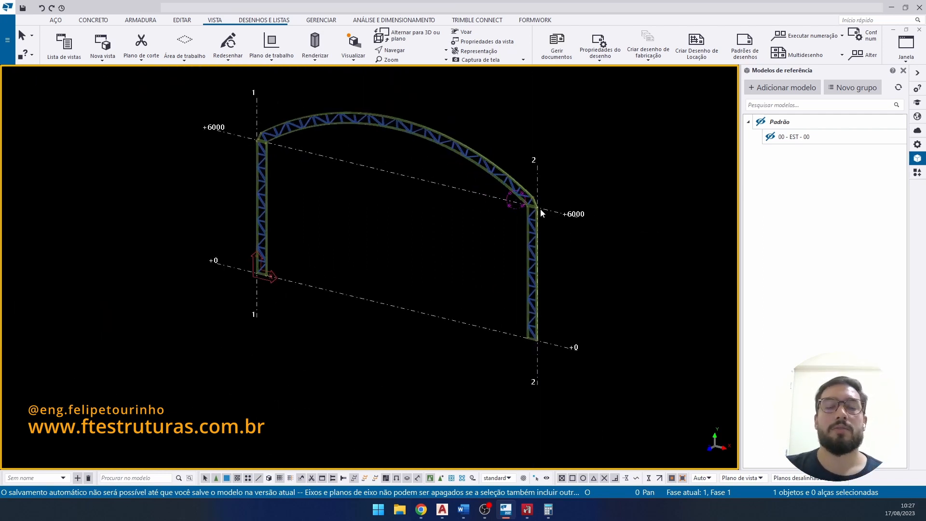